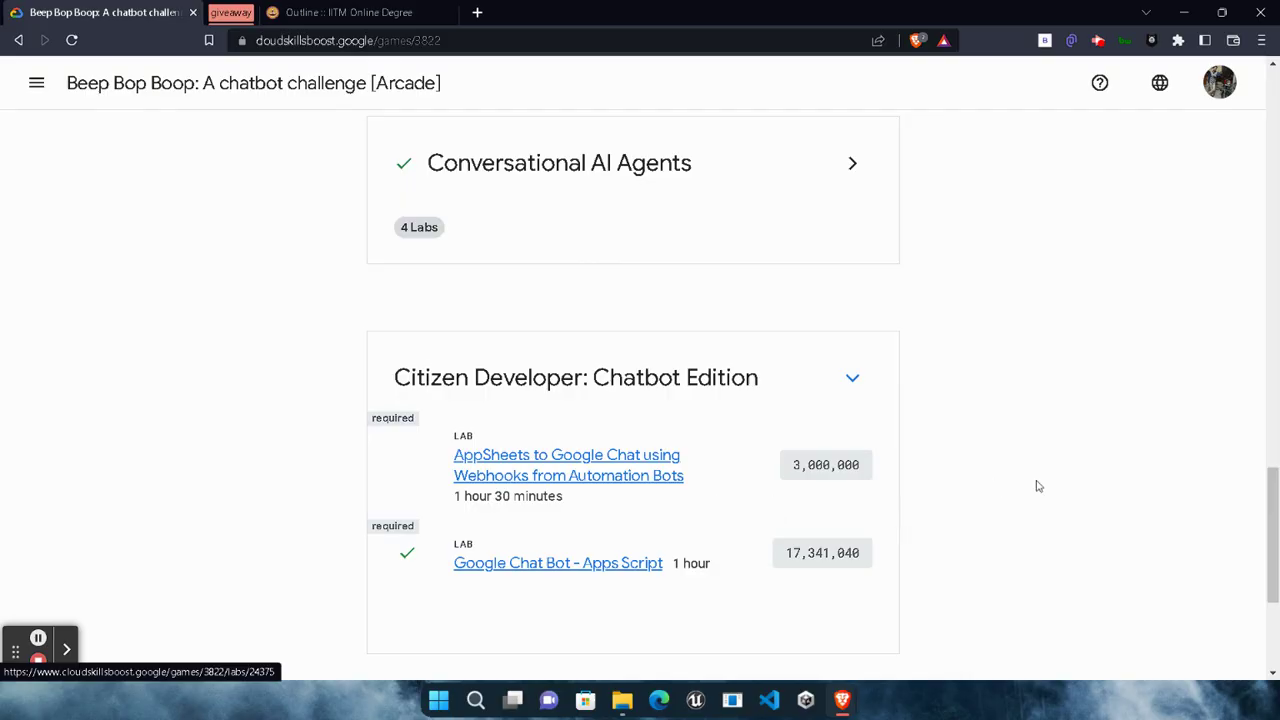
- Look over the challenge page's sections and the labs in Citizen Developer: Chatbot Edition
{"action": "scroll", "coordinate": [1091, 549], "scroll_direction": "down", "scroll_amount": 2}
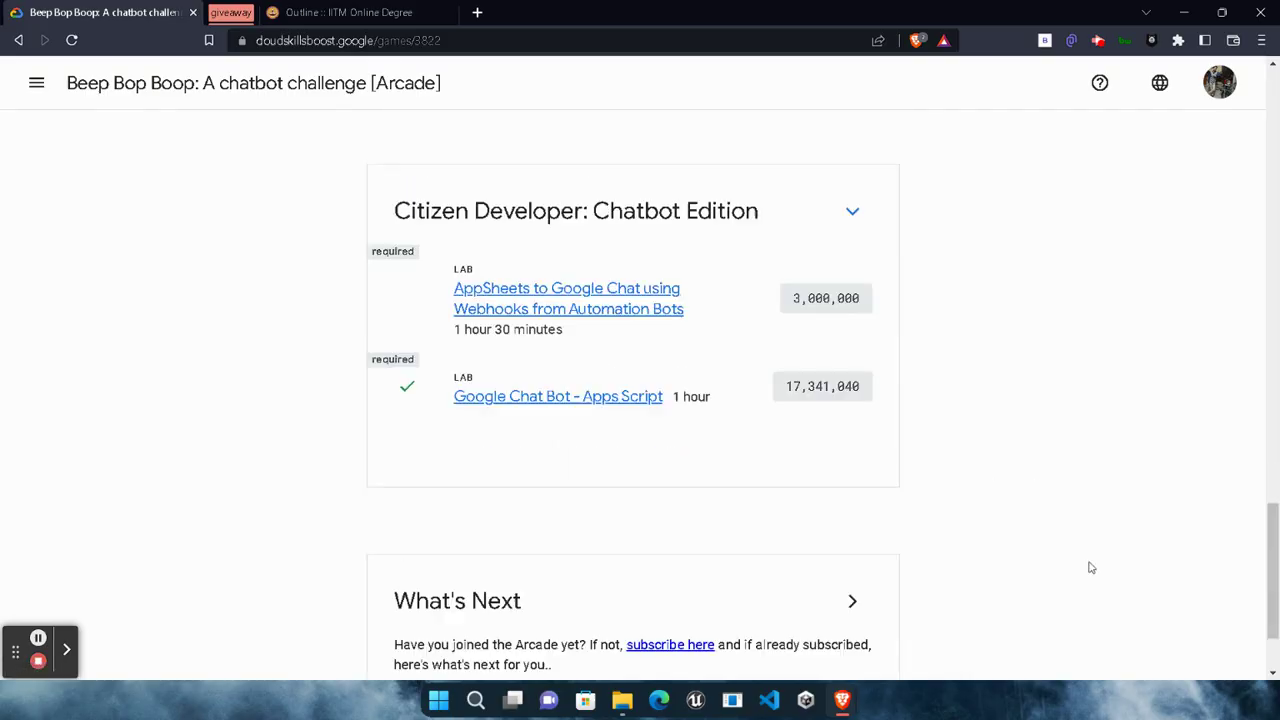
{"action": "scroll", "coordinate": [1091, 567], "scroll_direction": "up", "scroll_amount": 10}
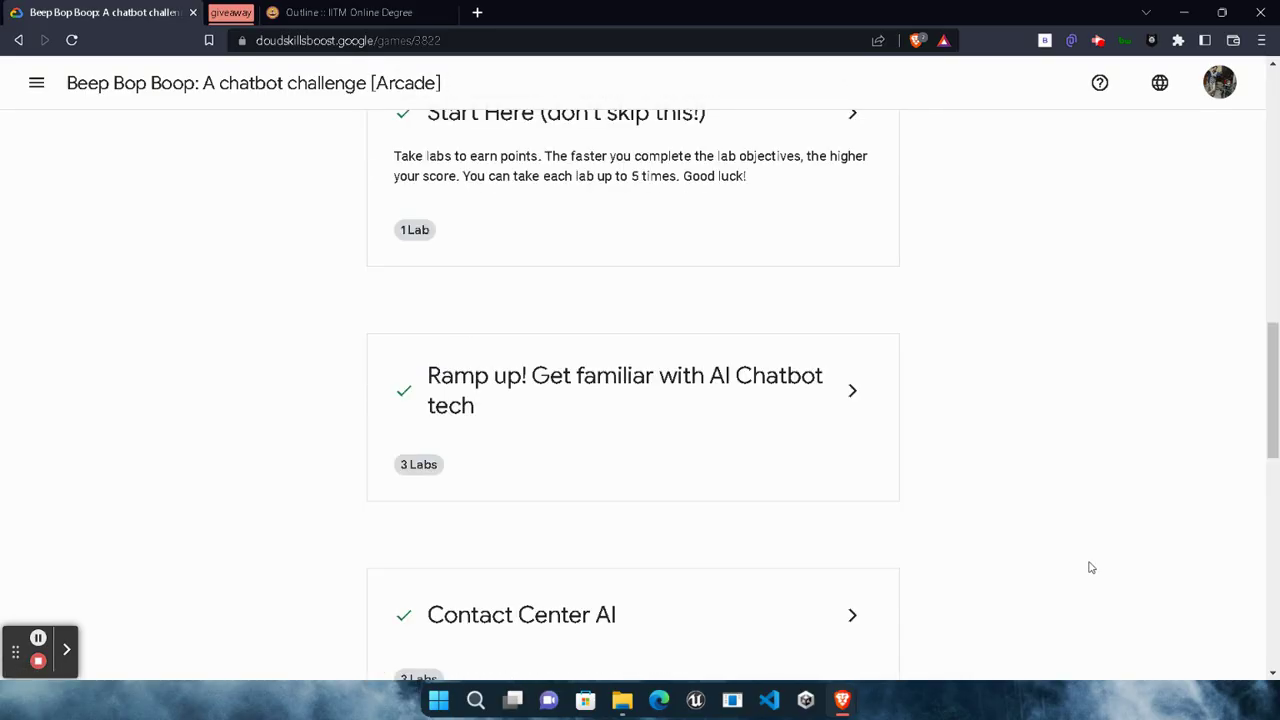
{"action": "scroll", "coordinate": [1091, 567], "scroll_direction": "up", "scroll_amount": 2}
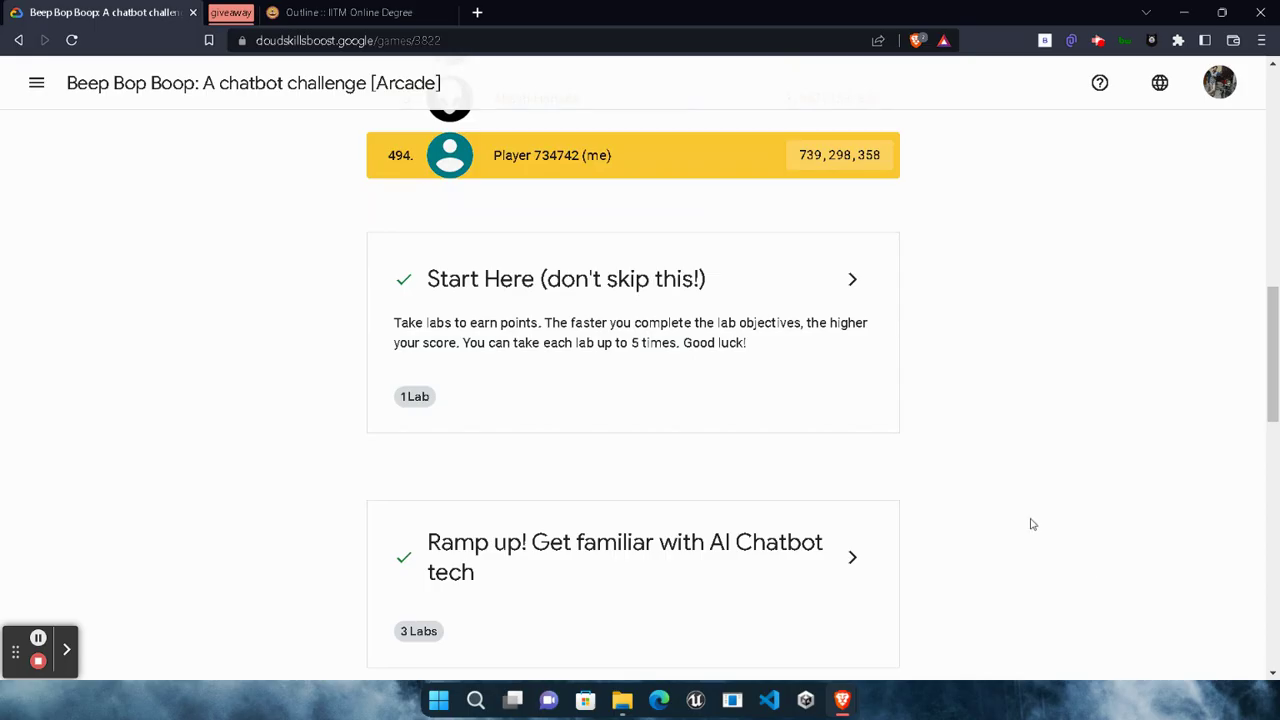
{"action": "scroll", "coordinate": [926, 511], "scroll_direction": "down", "scroll_amount": 10}
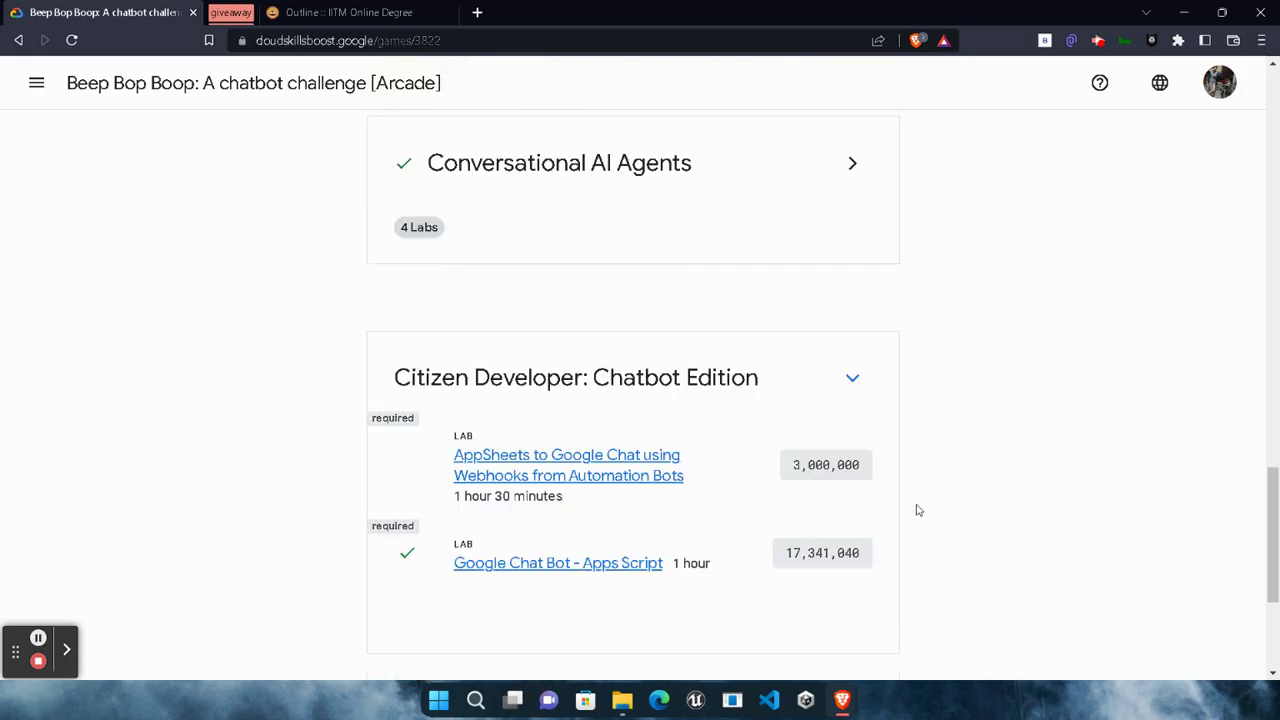
{"action": "scroll", "coordinate": [918, 510], "scroll_direction": "down", "scroll_amount": 2}
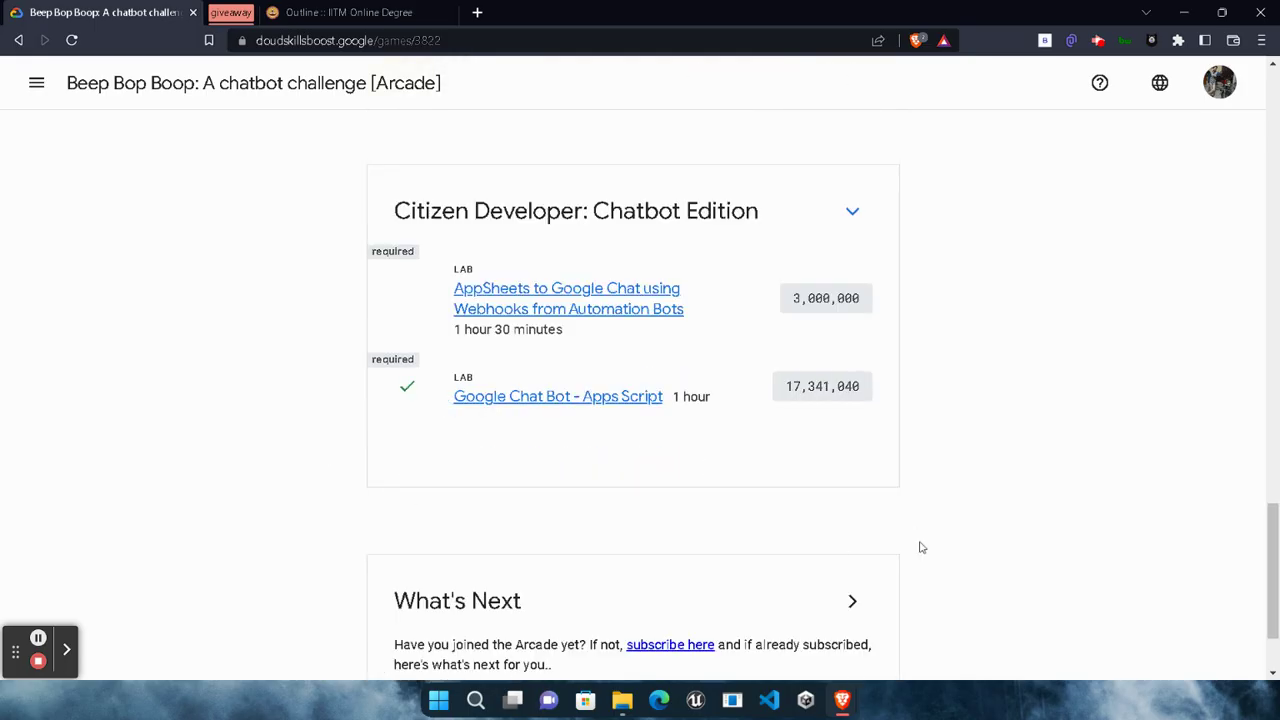
{"action": "scroll", "coordinate": [922, 548], "scroll_direction": "up", "scroll_amount": 1}
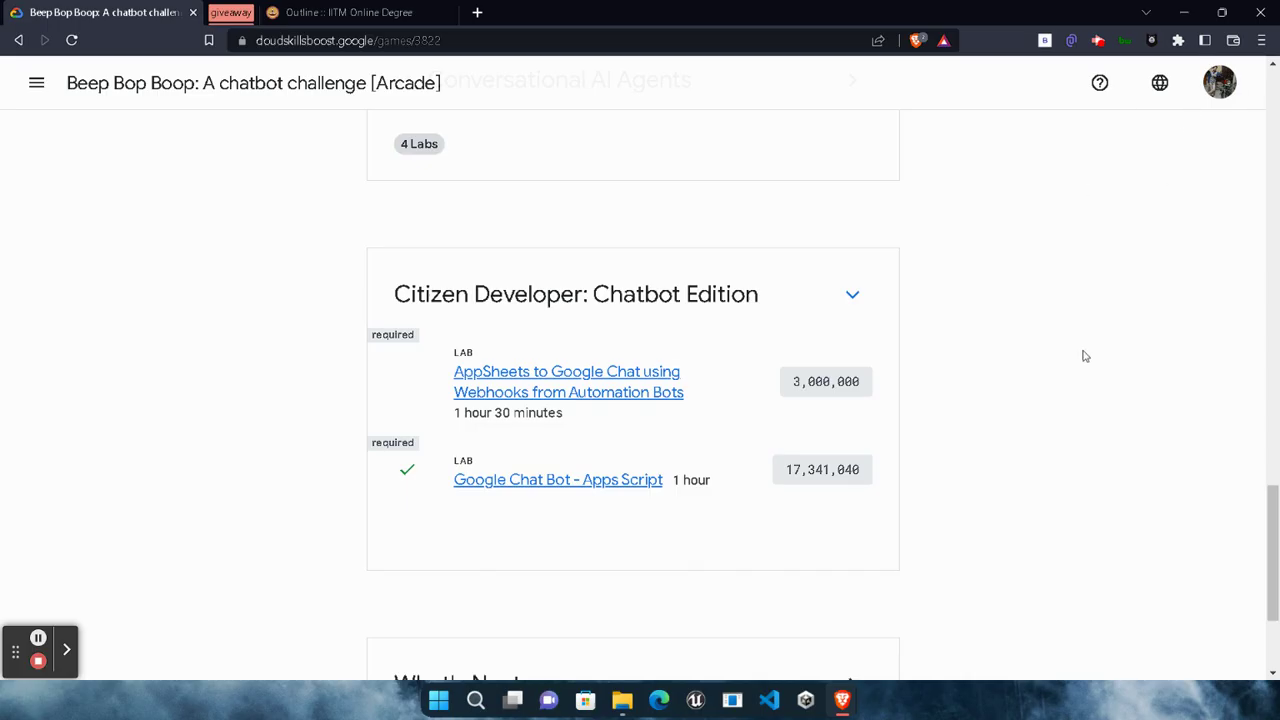
{"action": "scroll", "coordinate": [598, 586], "scroll_direction": "up", "scroll_amount": 2}
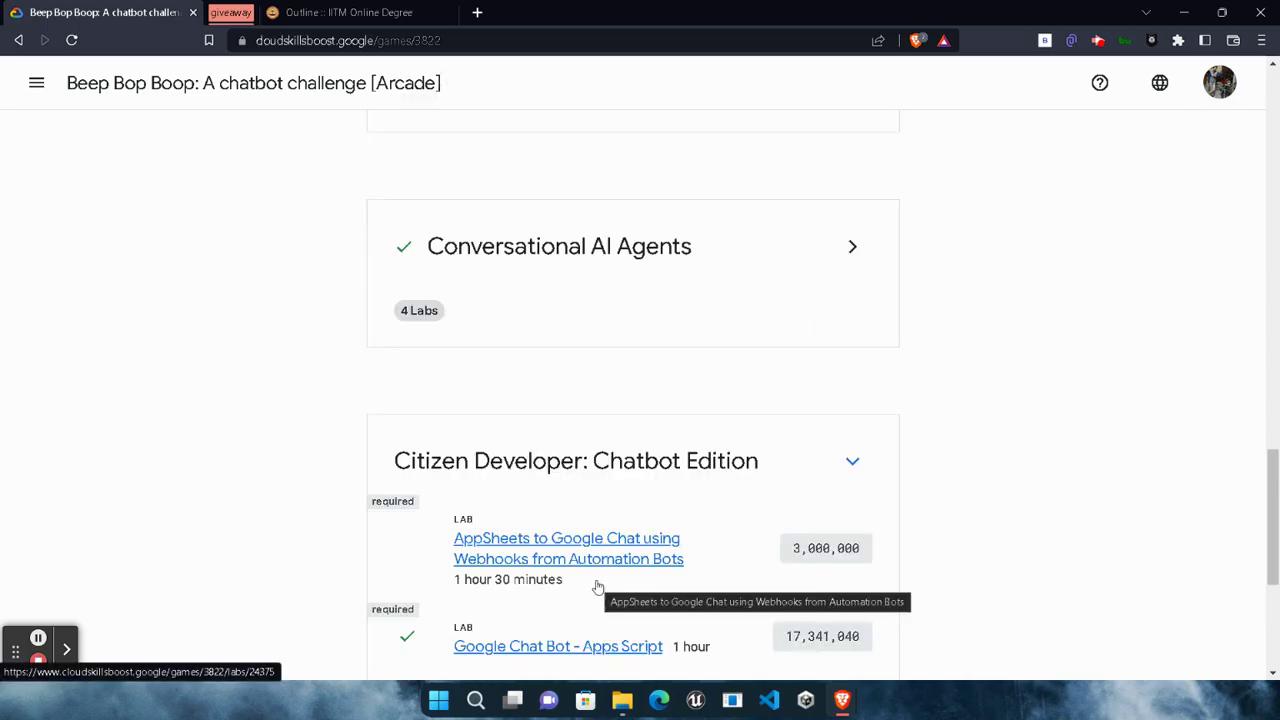
{"action": "scroll", "coordinate": [598, 586], "scroll_direction": "down", "scroll_amount": 1}
{"action": "scroll", "coordinate": [598, 586], "scroll_direction": "down", "scroll_amount": 1}
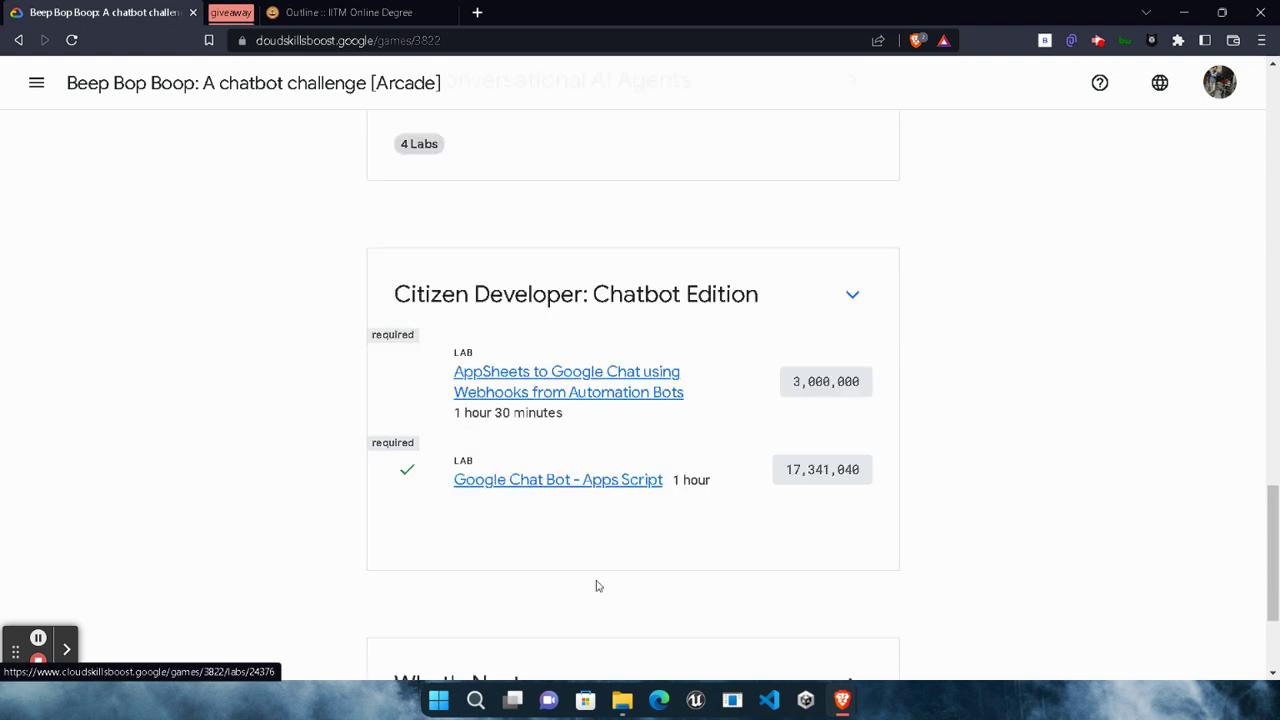
- Start the lab "AppSheets to Google Chat using Webhooks from Automation Bots" and open its Google Console link in a private window
{"action": "left_click", "coordinate": [523, 395]}
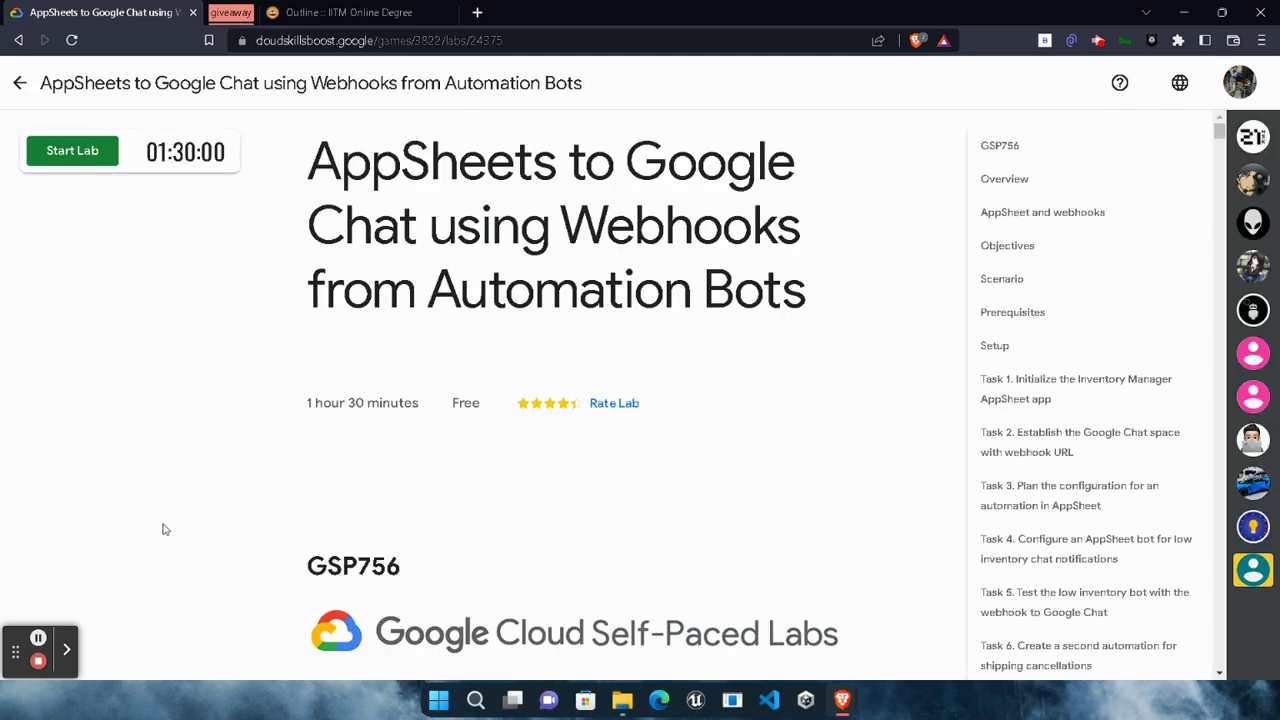
{"action": "left_click", "coordinate": [56, 162]}
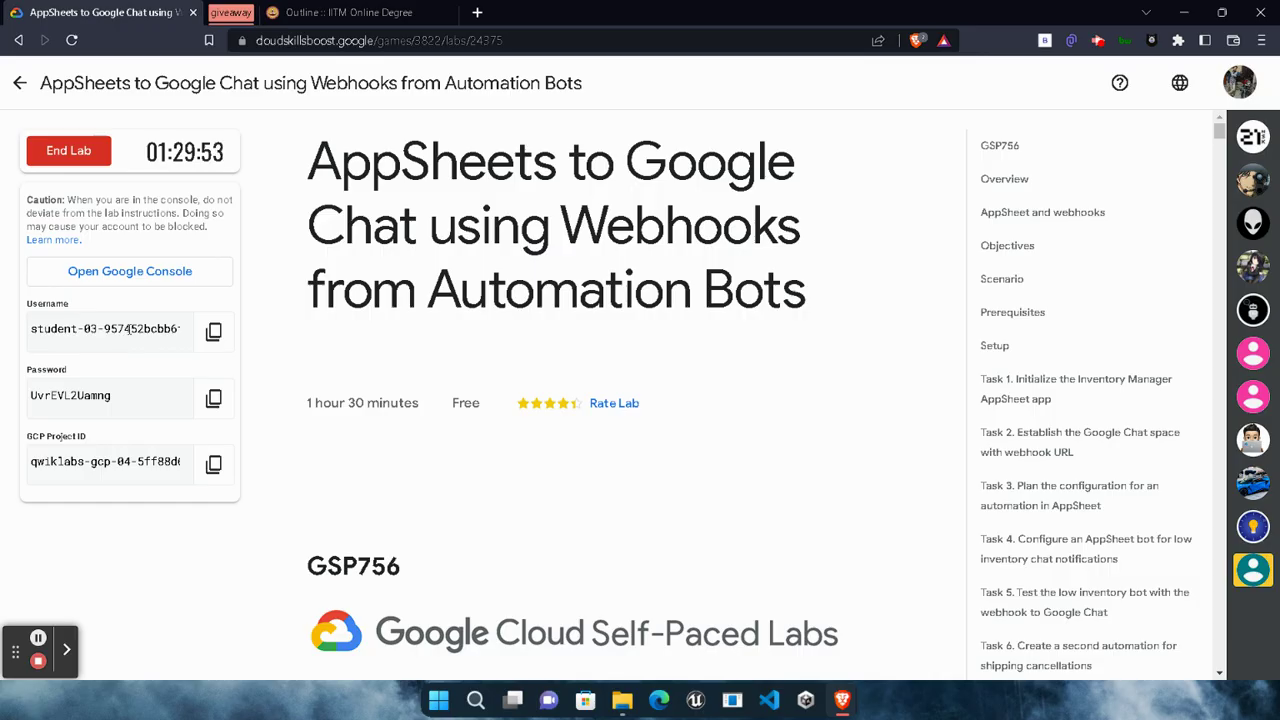
{"action": "right_click", "coordinate": [120, 282]}
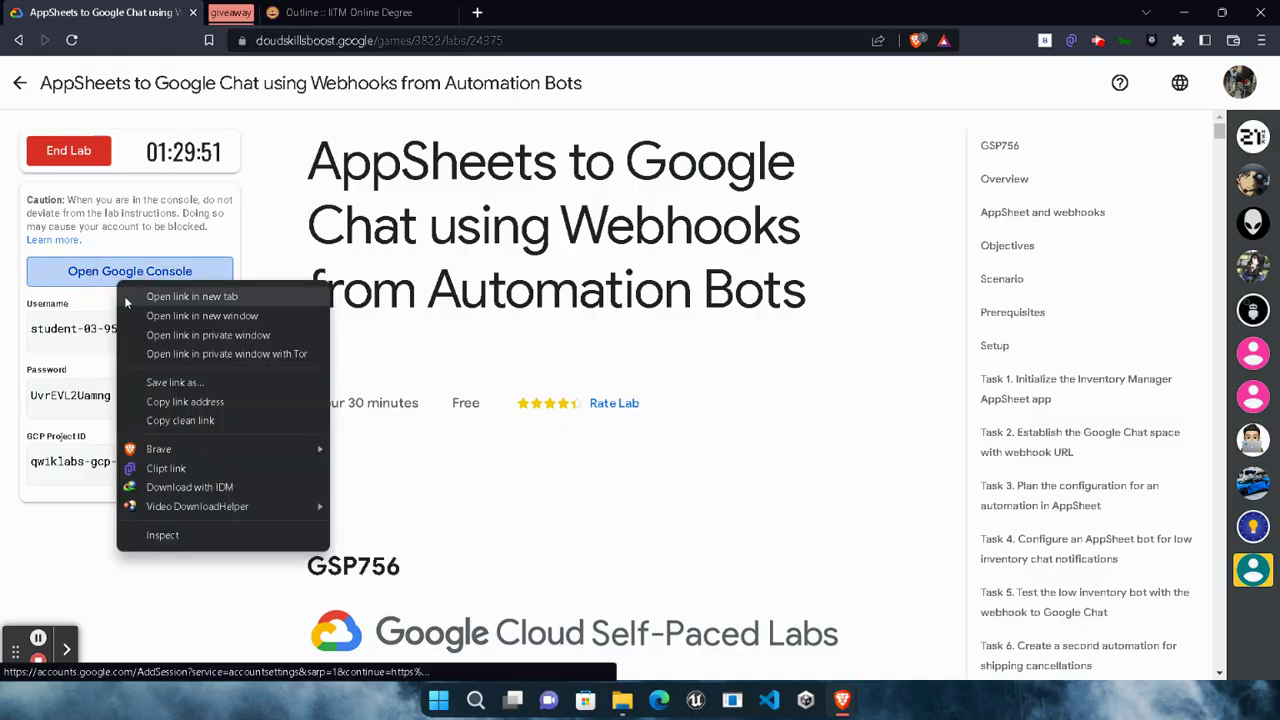
{"action": "left_click", "coordinate": [156, 335]}
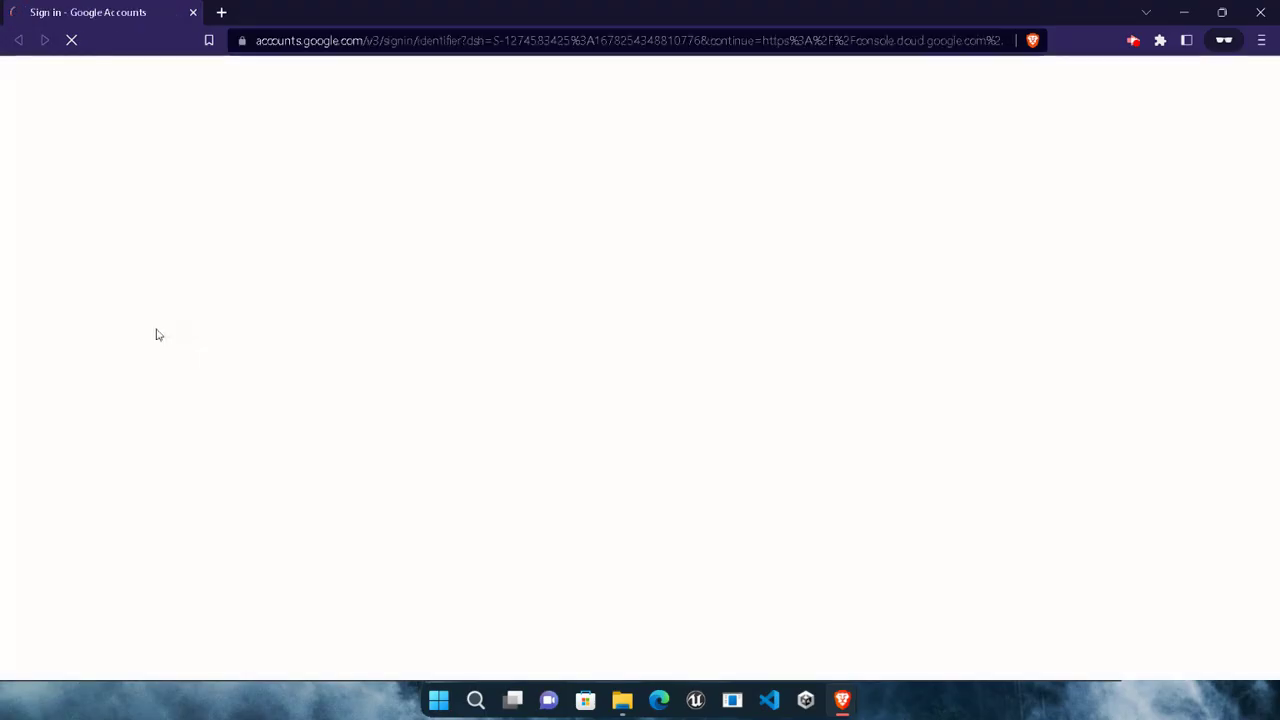
{"action": "left_click", "coordinate": [364, 655]}
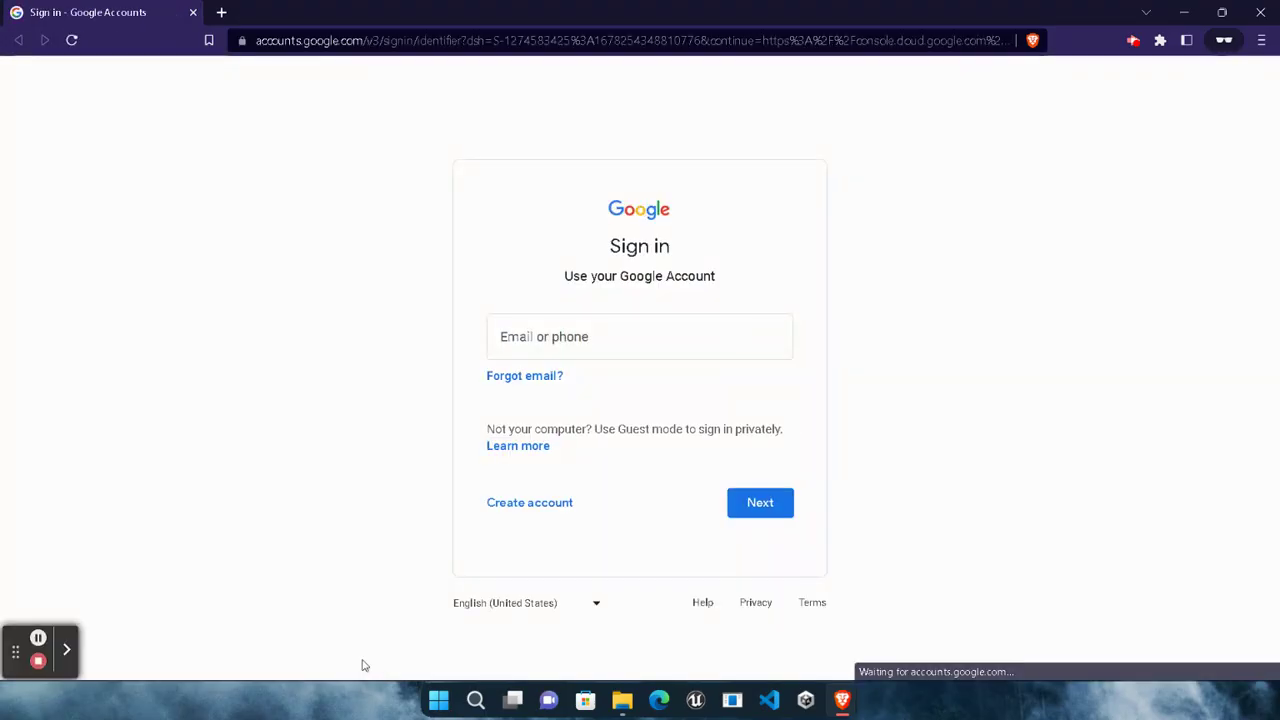
- Submit the lab account's username on the Google sign-in page
{"action": "left_click", "coordinate": [606, 352]}
{"action": "key", "text": "ctrl+v"}
{"action": "left_click", "coordinate": [789, 509]}
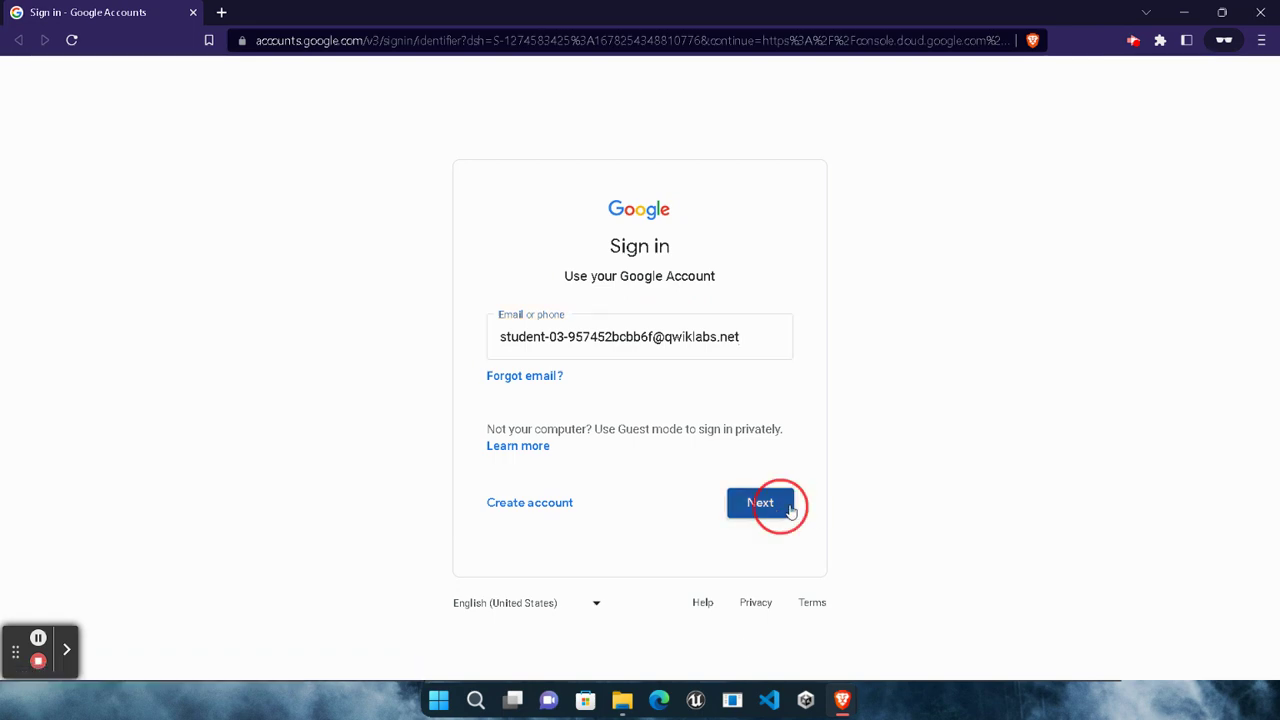
- Copy the lab account's password from the lab page and submit it in the Google sign-in's password field
{"action": "mouse_move", "coordinate": [842, 698]}
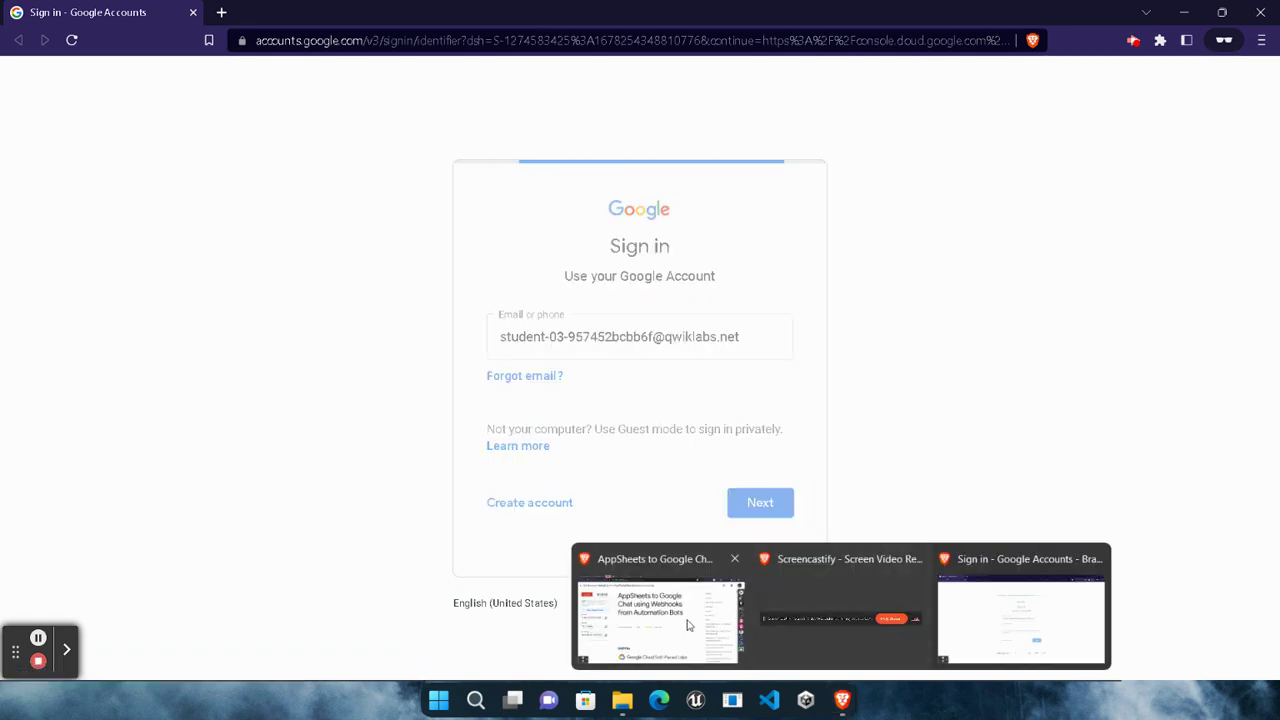
{"action": "left_click", "coordinate": [665, 600]}
{"action": "left_click", "coordinate": [213, 398]}
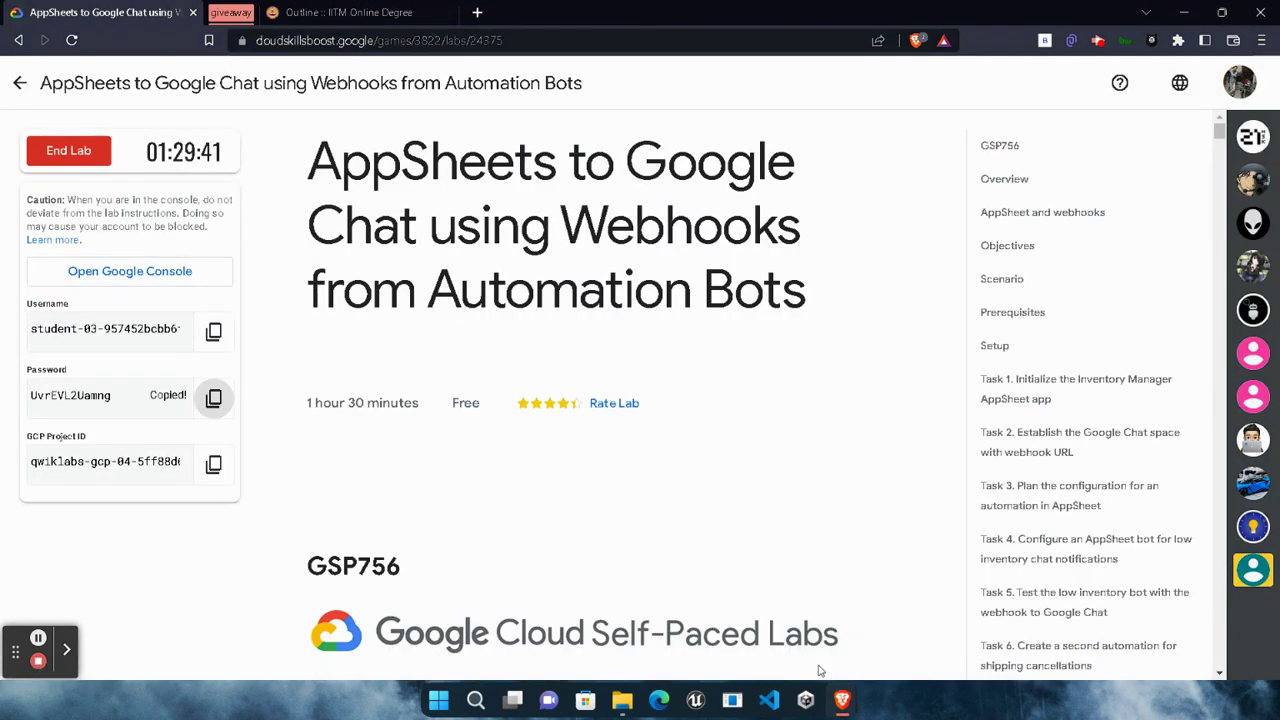
{"action": "mouse_move", "coordinate": [842, 698]}
{"action": "left_click", "coordinate": [945, 660]}
{"action": "left_click", "coordinate": [677, 377]}
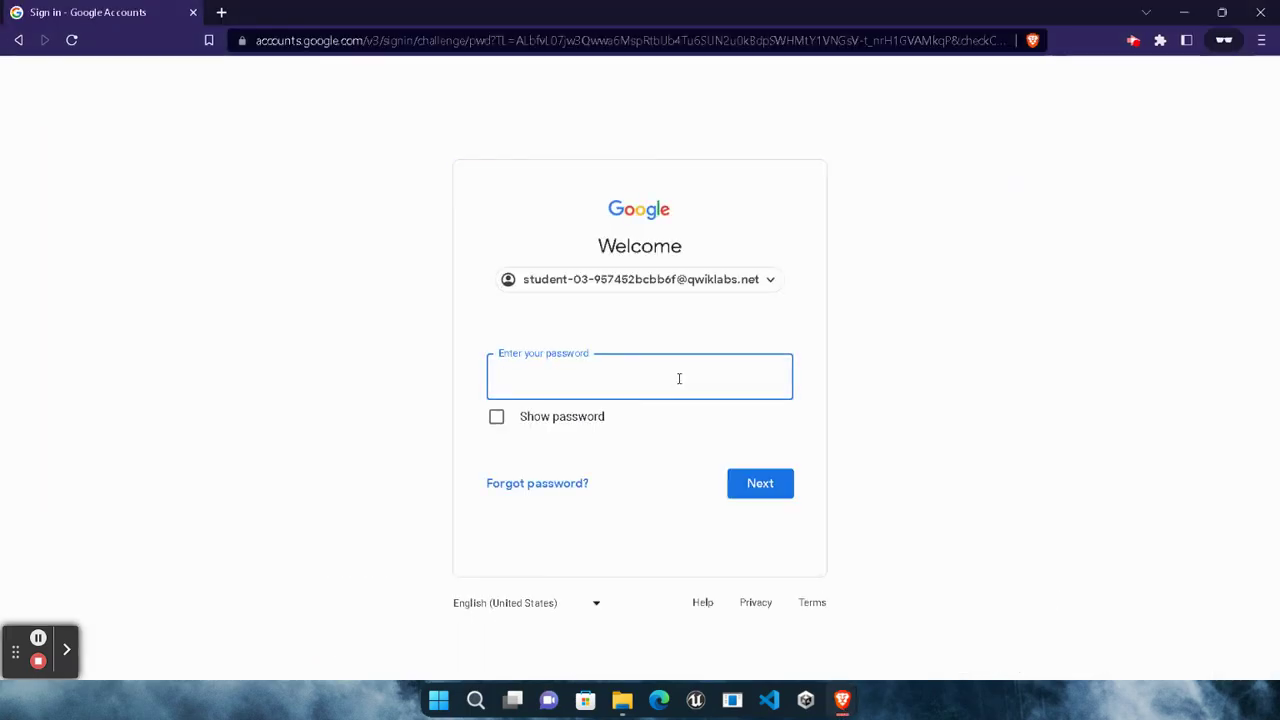
{"action": "key", "text": "ctrl+v"}
{"action": "left_click", "coordinate": [733, 485]}
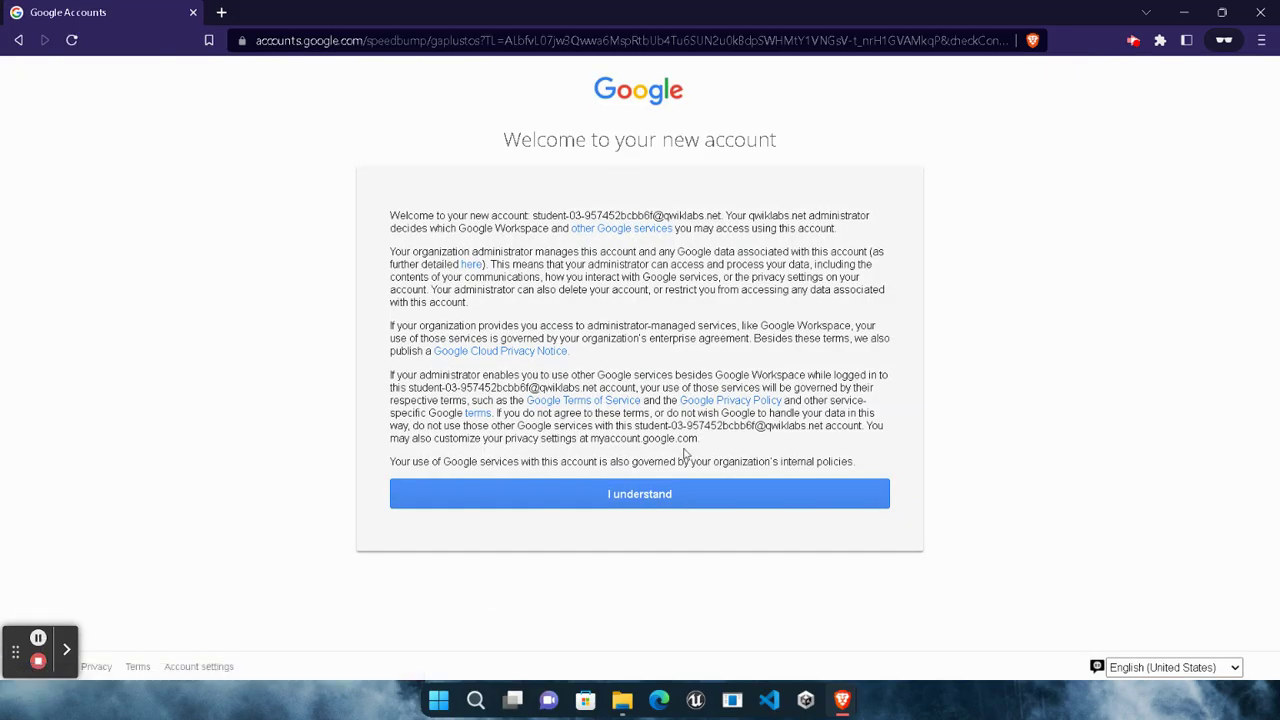
- Accept the new account notice and agree to the Google Cloud Platform Terms of Service
{"action": "left_click", "coordinate": [599, 494]}
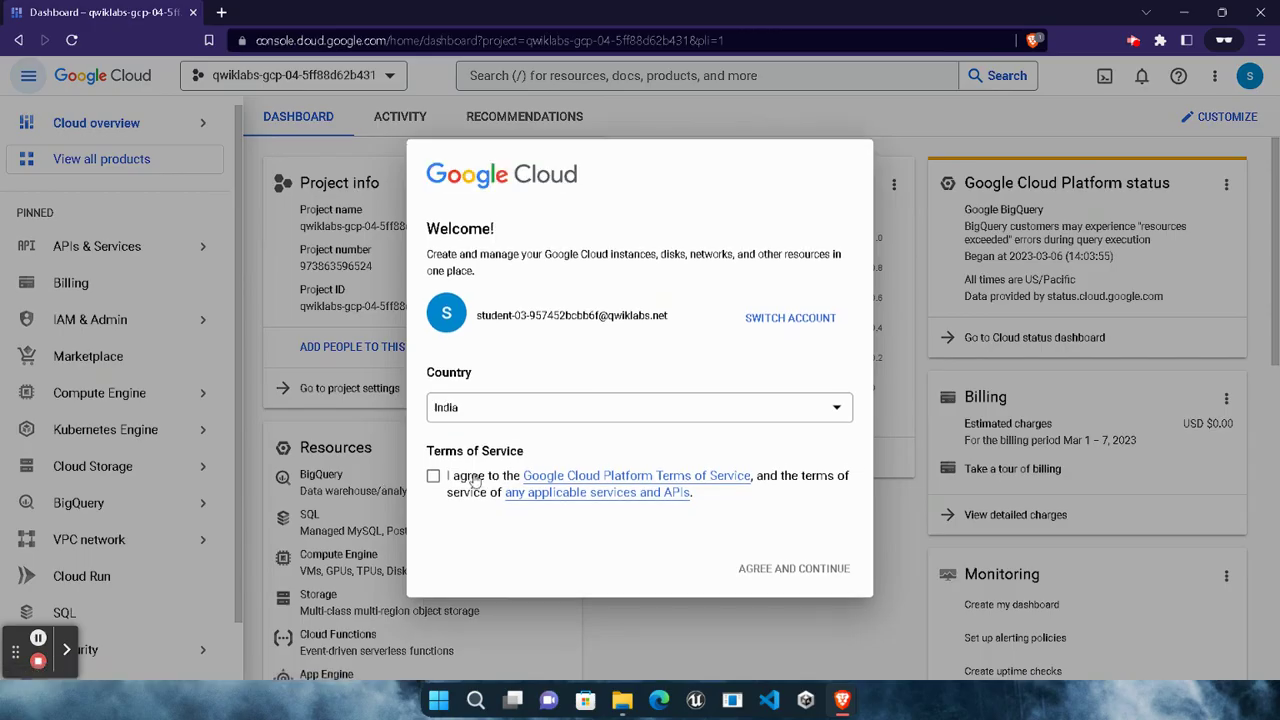
{"action": "left_click", "coordinate": [433, 476]}
{"action": "left_click", "coordinate": [806, 568]}
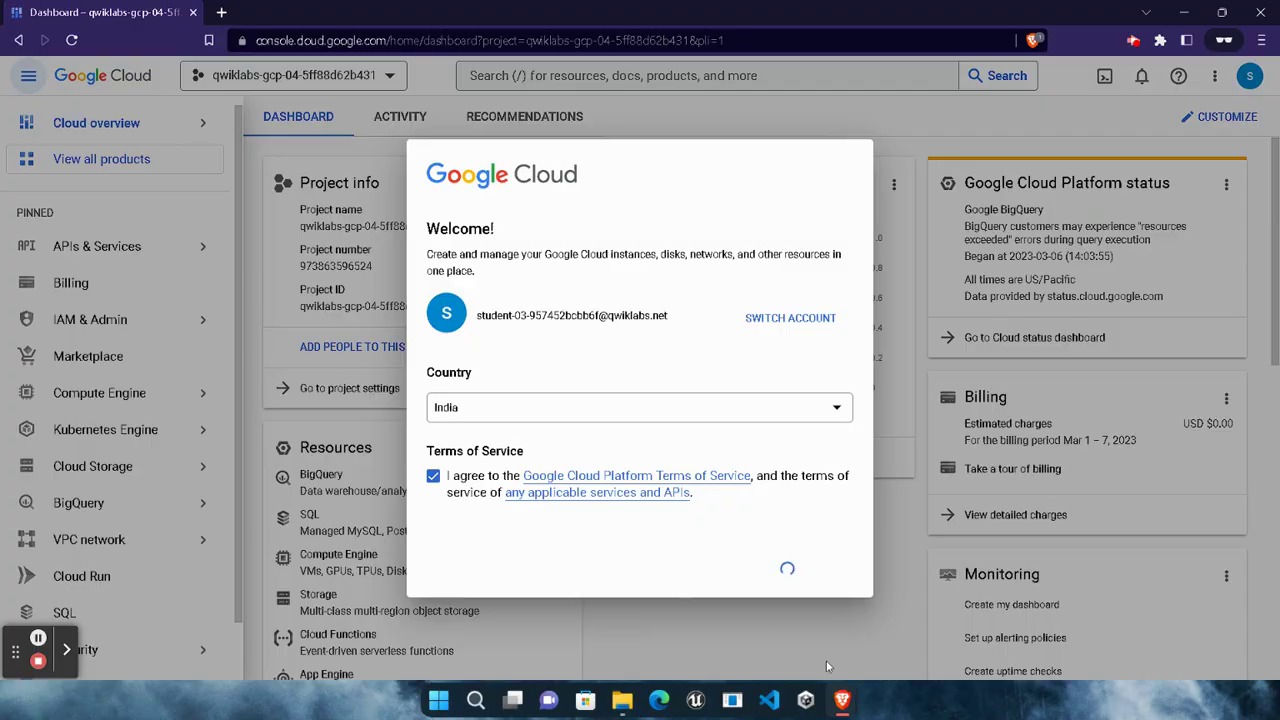
- Open the AppSheet login link from the lab's Setup section in a private window
{"action": "mouse_move", "coordinate": [842, 698]}
{"action": "left_click", "coordinate": [663, 614]}
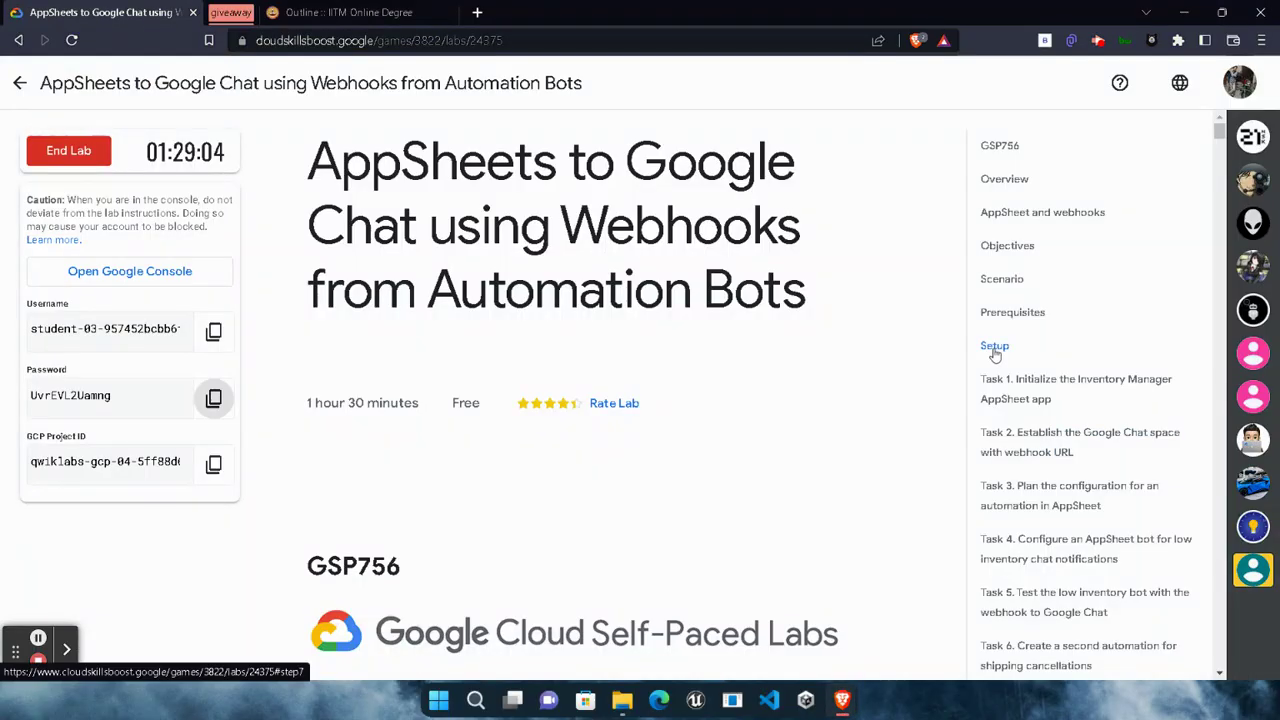
{"action": "left_click", "coordinate": [995, 347]}
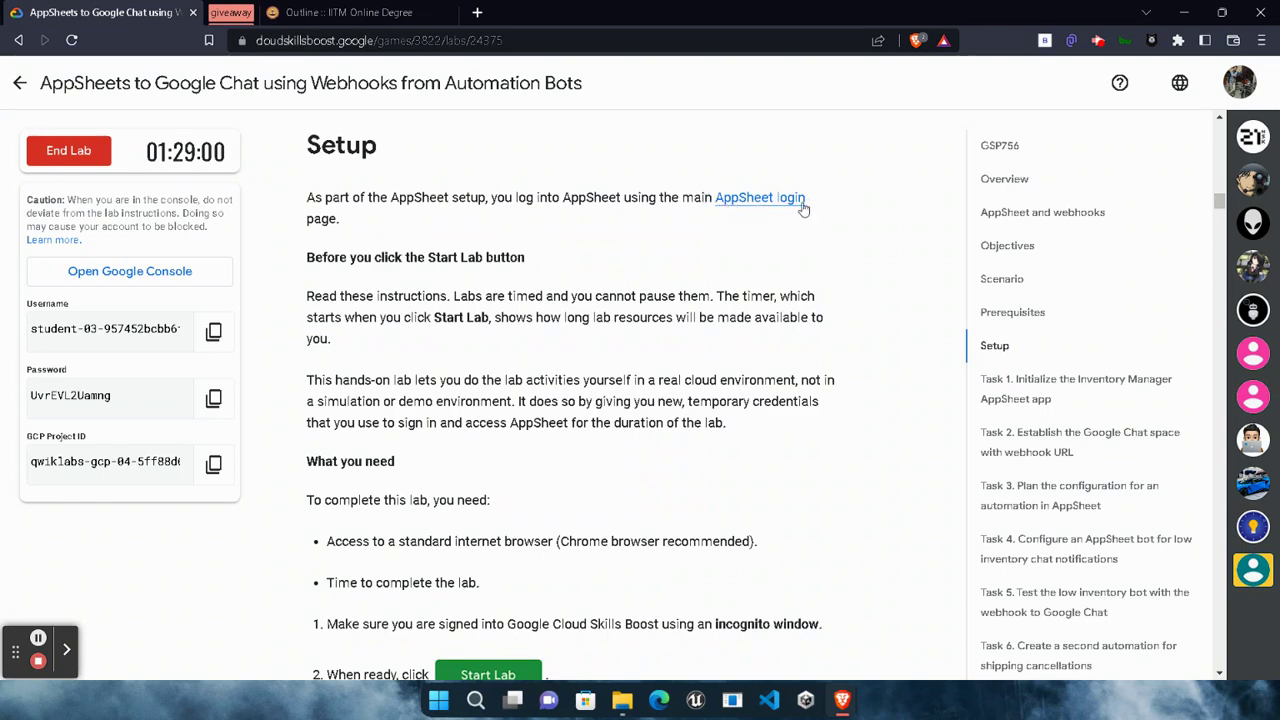
{"action": "right_click", "coordinate": [760, 202]}
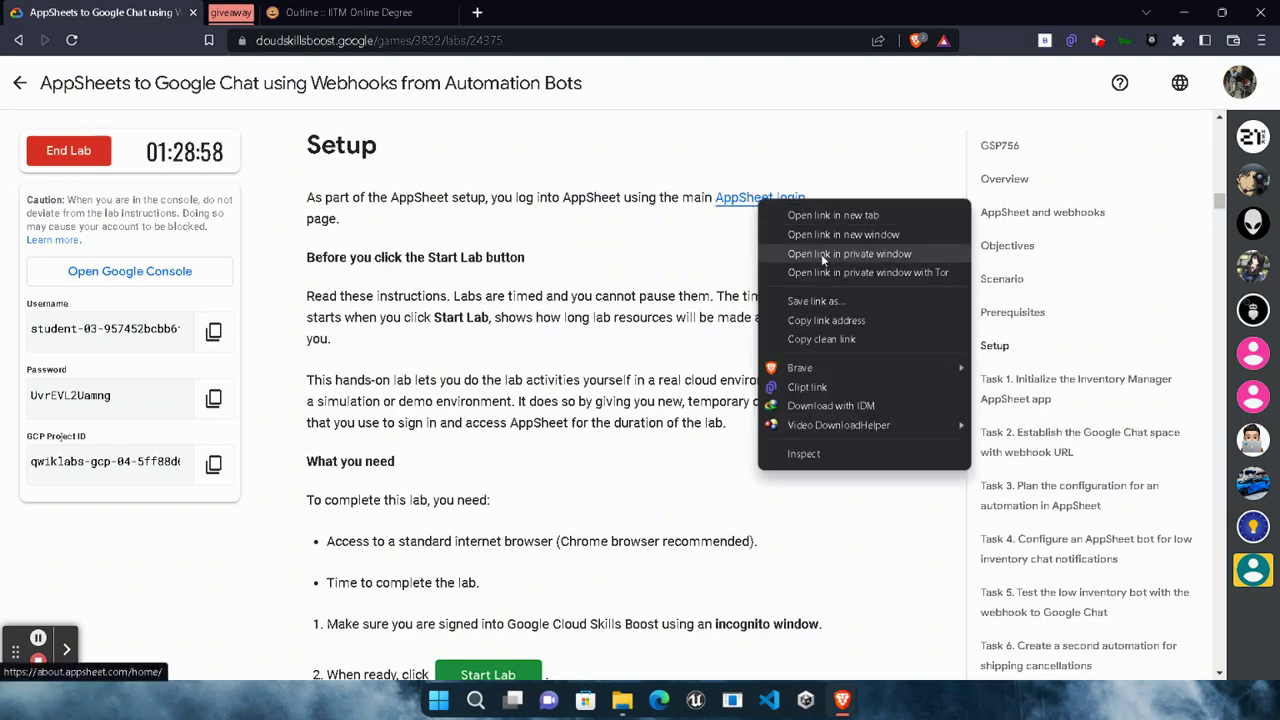
{"action": "left_click", "coordinate": [849, 253]}
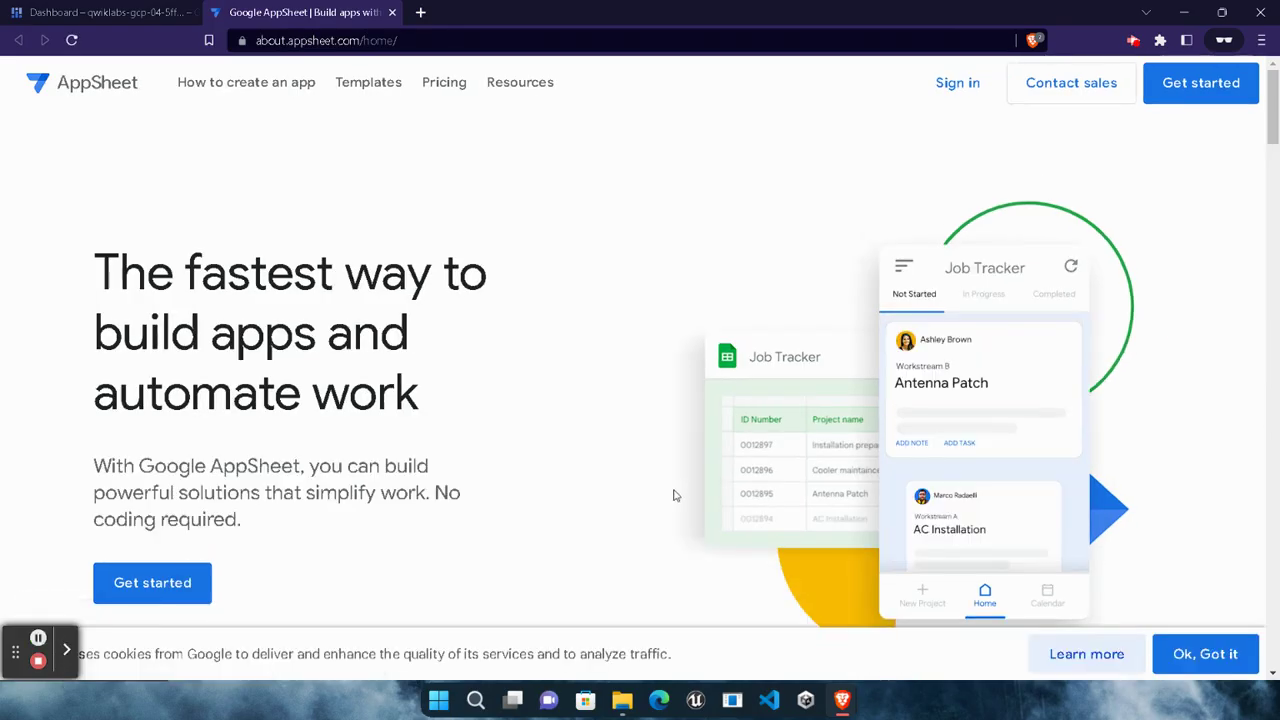
- Sign in to AppSheet with the lab's Google account, allow the requested access, and dismiss the onboarding survey
{"action": "left_click", "coordinate": [957, 82]}
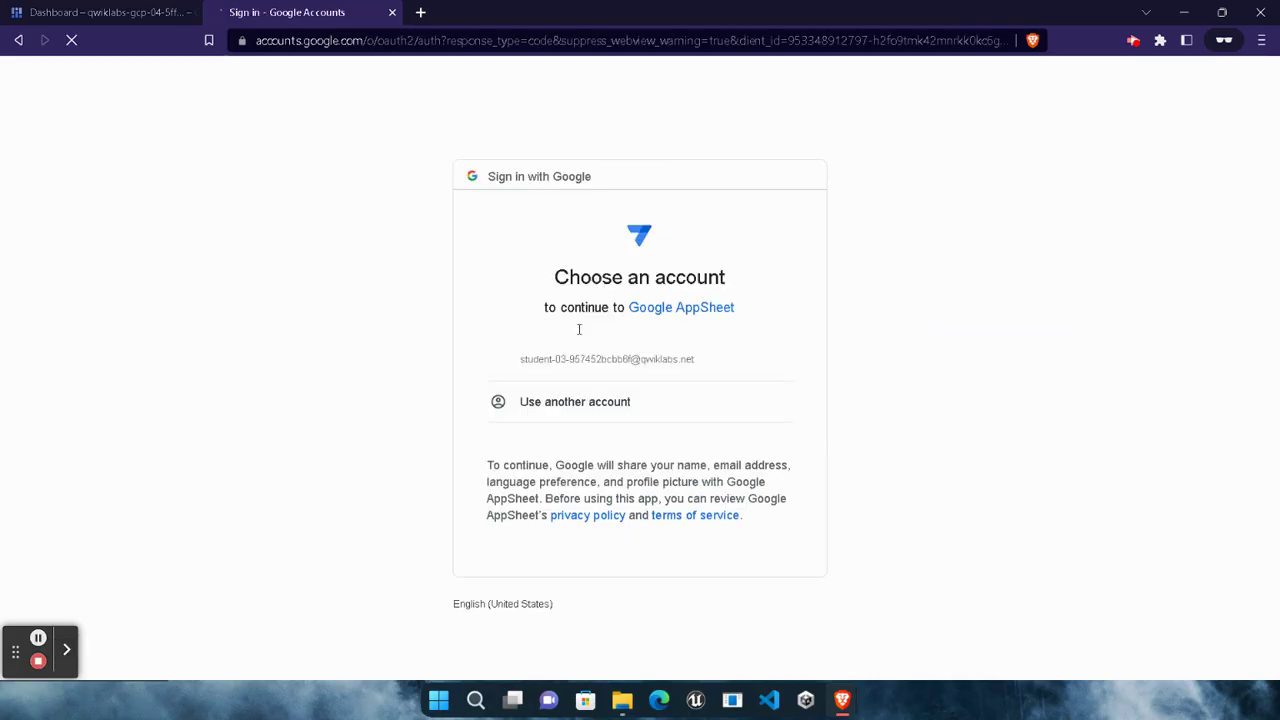
{"action": "left_click", "coordinate": [559, 366]}
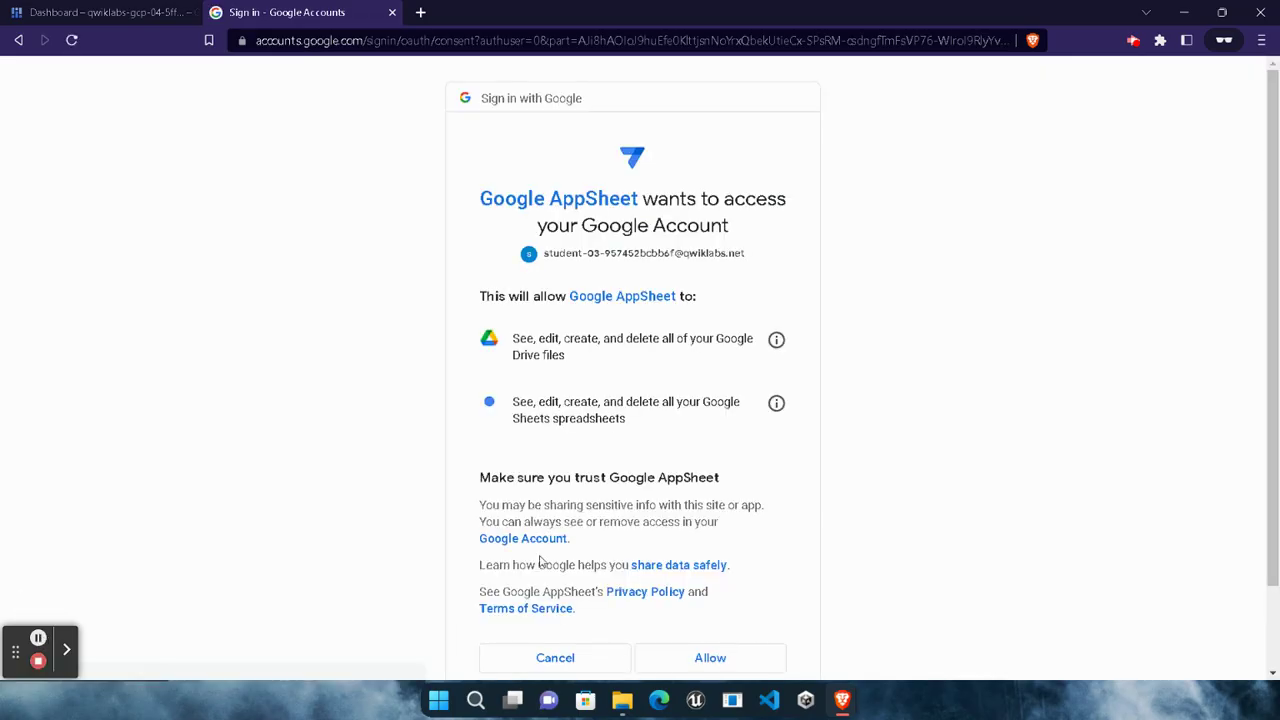
{"action": "left_click", "coordinate": [710, 662]}
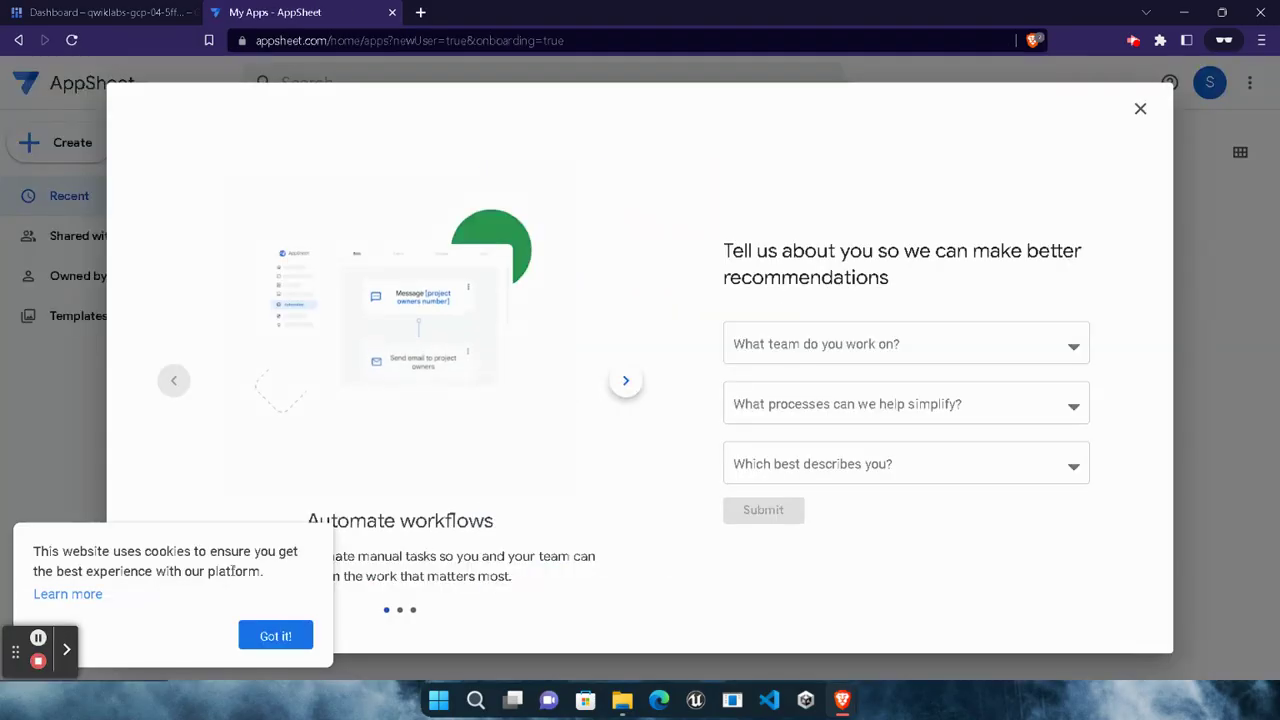
{"action": "left_click", "coordinate": [1140, 109]}
- Open the Lab8-InventoryManager template link from Task 1 of the lab instructions in a private window
{"action": "mouse_move", "coordinate": [843, 698]}
{"action": "left_click", "coordinate": [660, 612]}
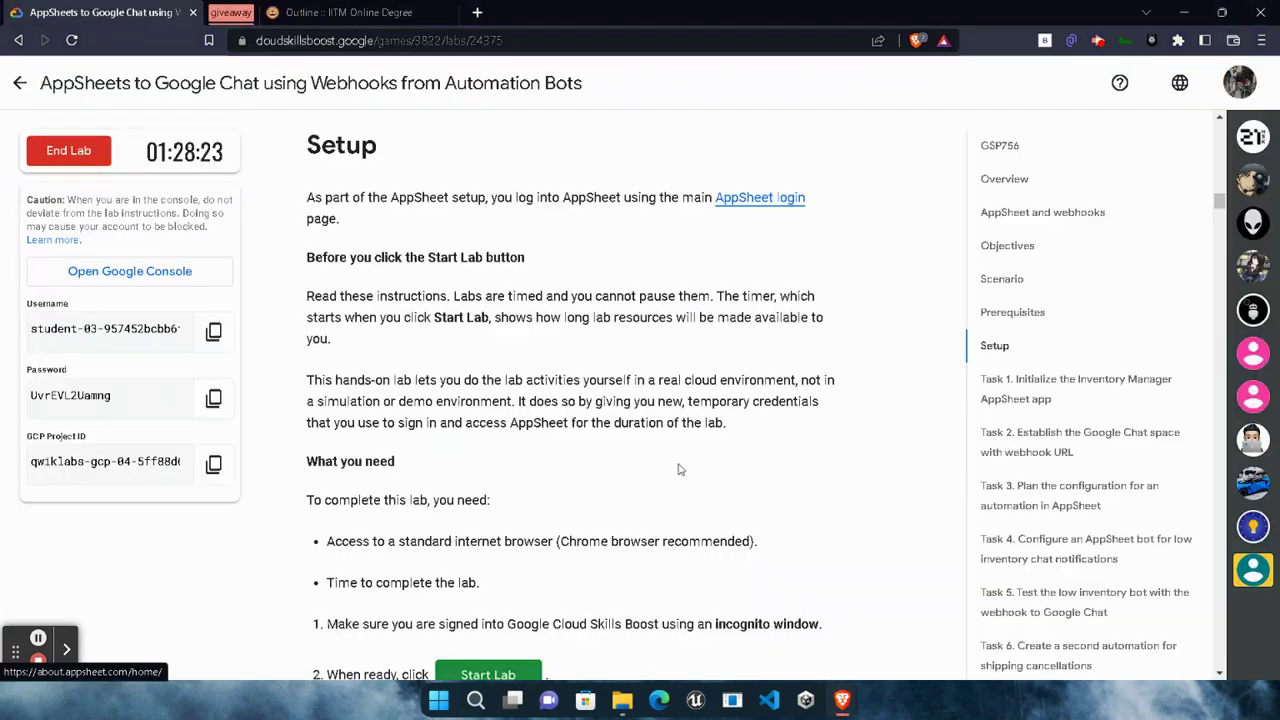
{"action": "scroll", "coordinate": [689, 421], "scroll_direction": "down", "scroll_amount": 5}
{"action": "scroll", "coordinate": [689, 421], "scroll_direction": "down", "scroll_amount": 15}
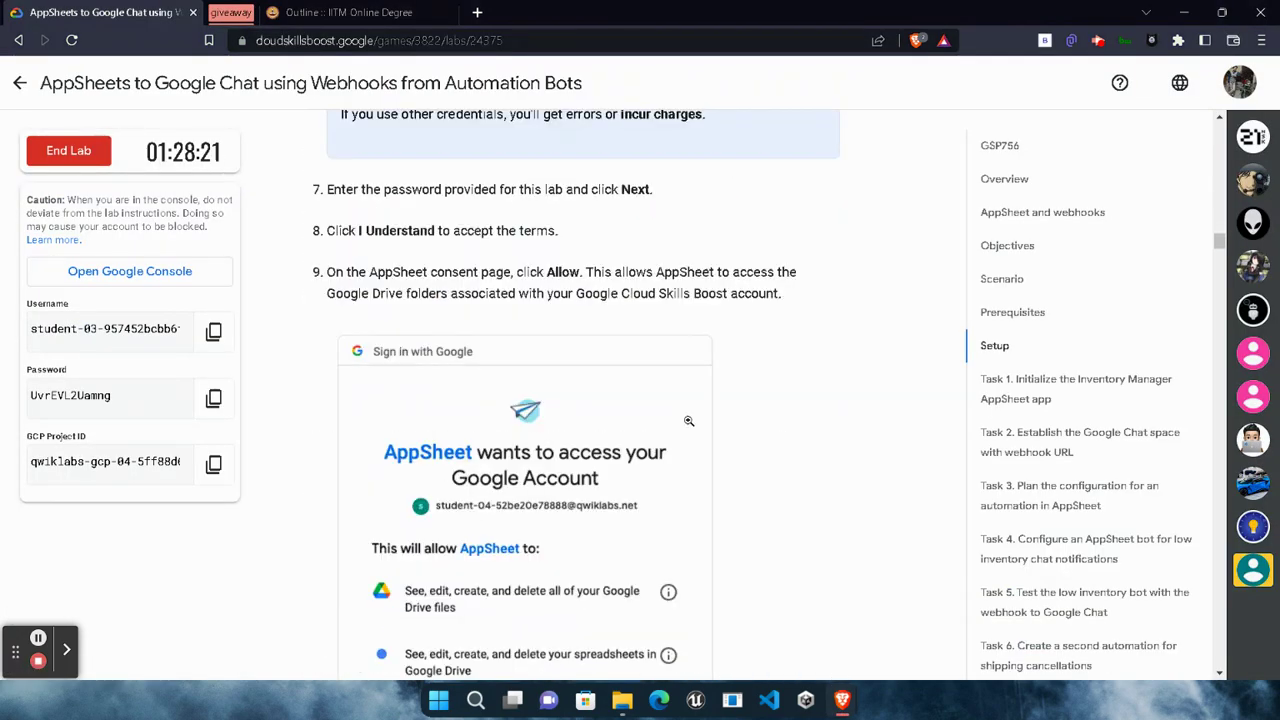
{"action": "scroll", "coordinate": [689, 426], "scroll_direction": "down", "scroll_amount": 4}
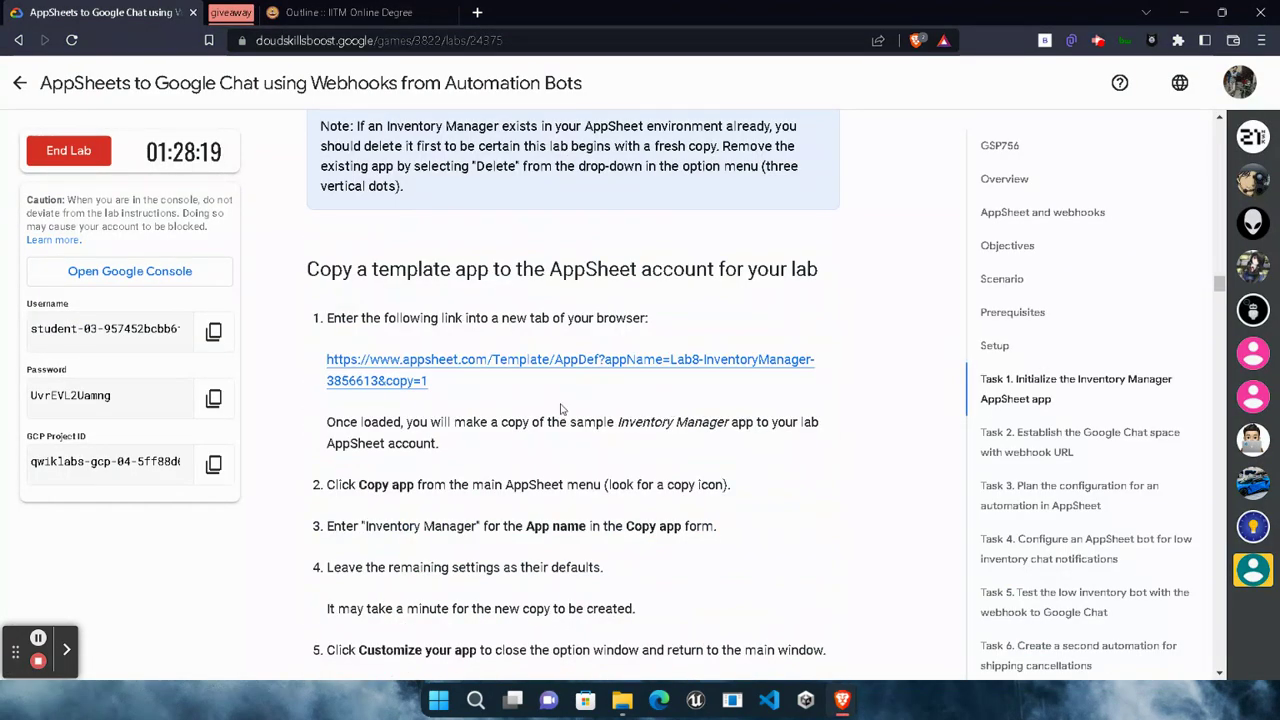
{"action": "right_click", "coordinate": [510, 371]}
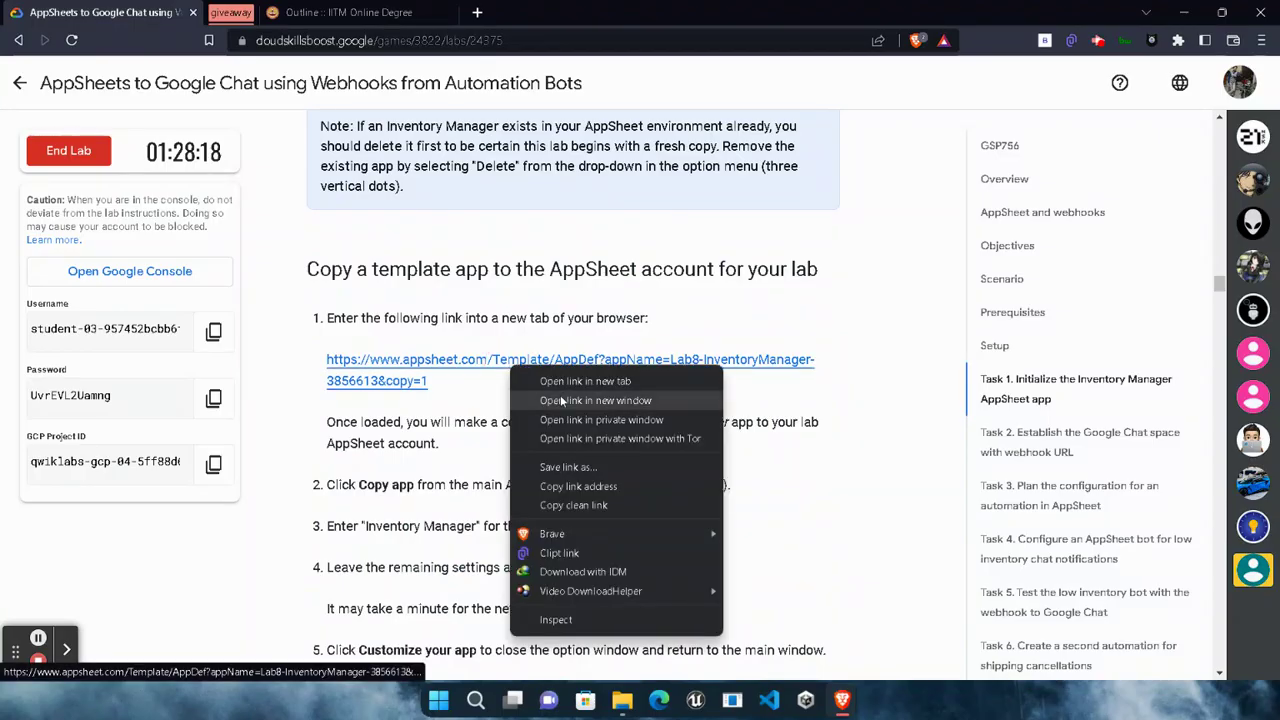
{"action": "left_click", "coordinate": [586, 419]}
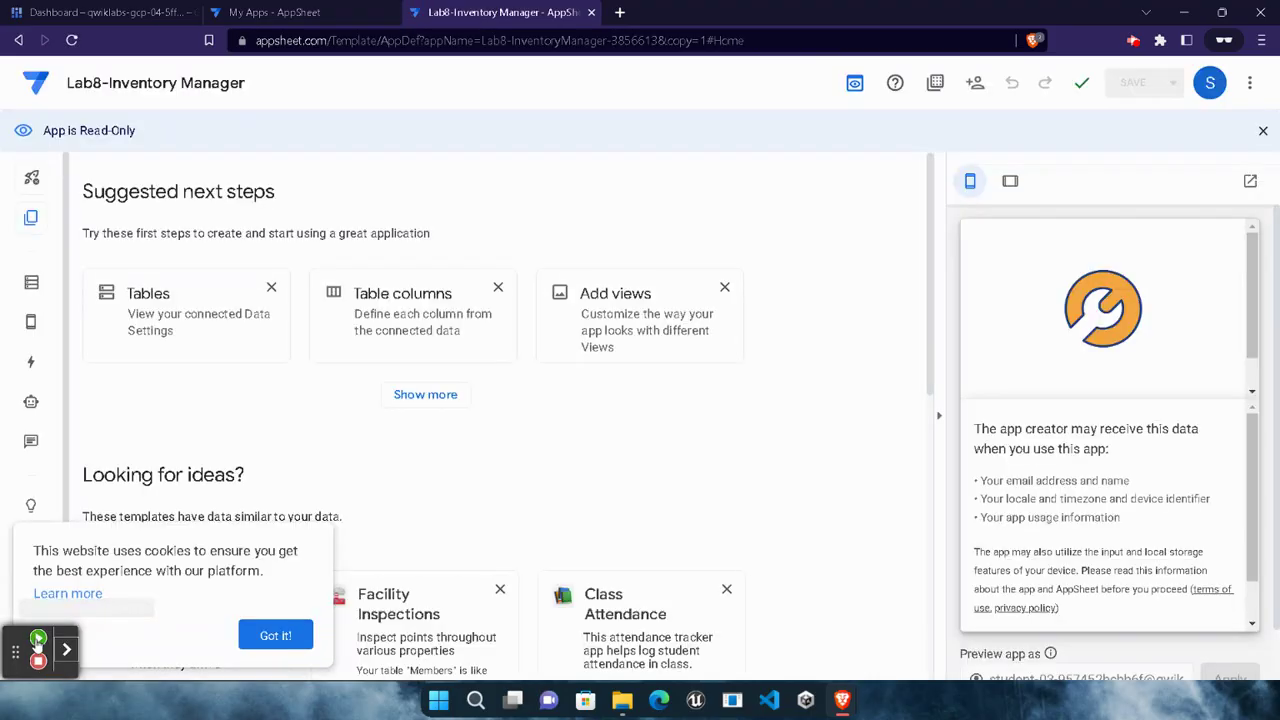
- Copy the template app under the name "Inventory Manager", keeping the other settings at their defaults, and close the app-ready dialog
{"action": "left_click", "coordinate": [27, 224]}
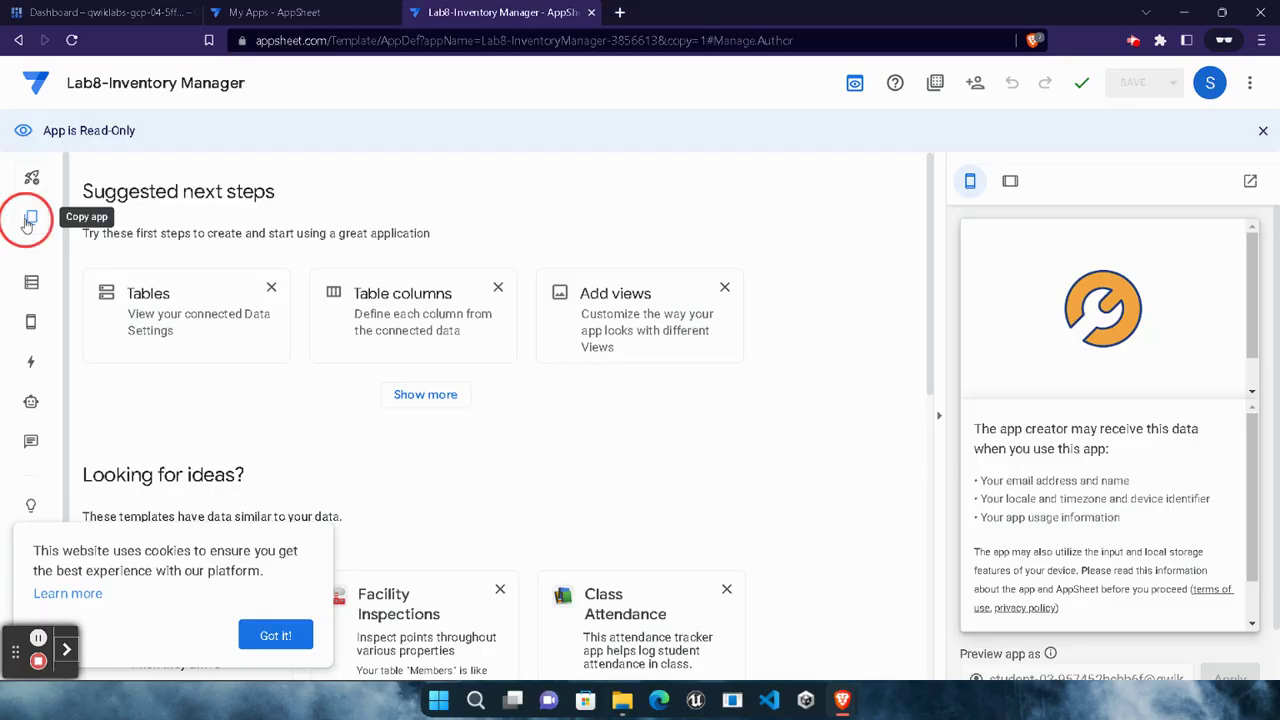
{"action": "mouse_move", "coordinate": [842, 700]}
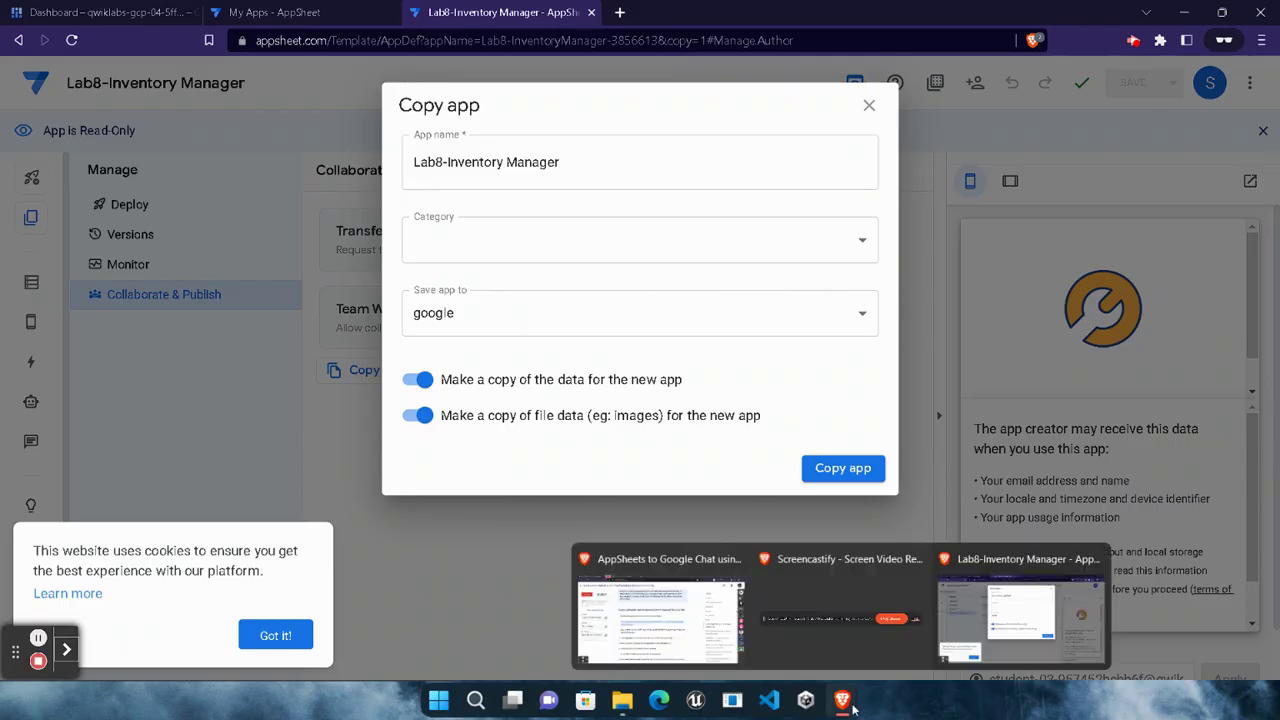
{"action": "left_click", "coordinate": [640, 600]}
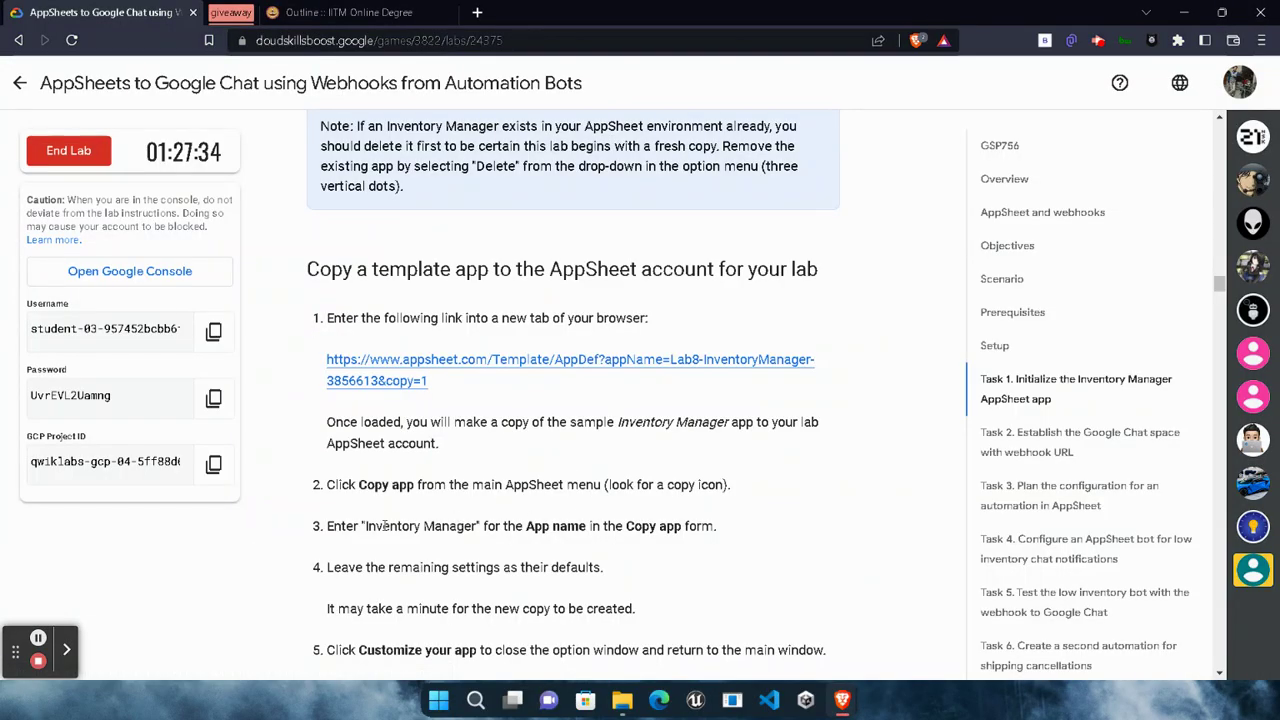
{"action": "left_click_drag", "start_coordinate": [366, 526], "coordinate": [478, 528]}
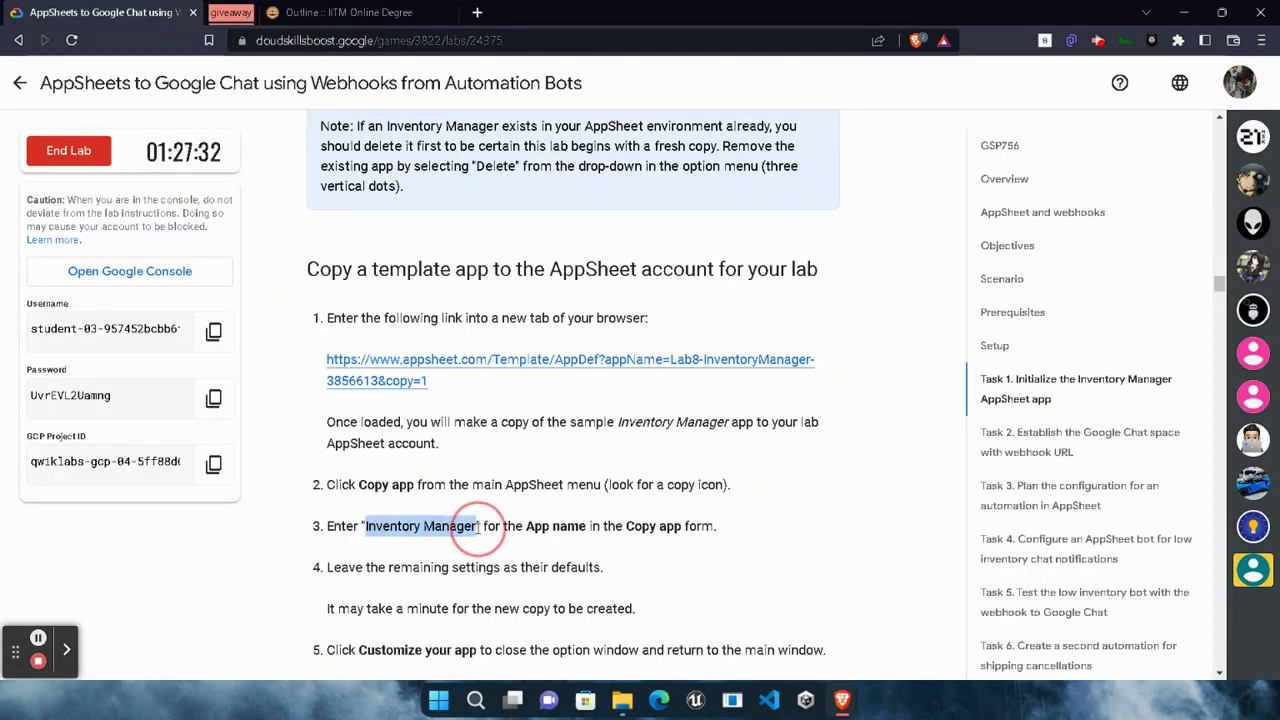
{"action": "mouse_move", "coordinate": [842, 700]}
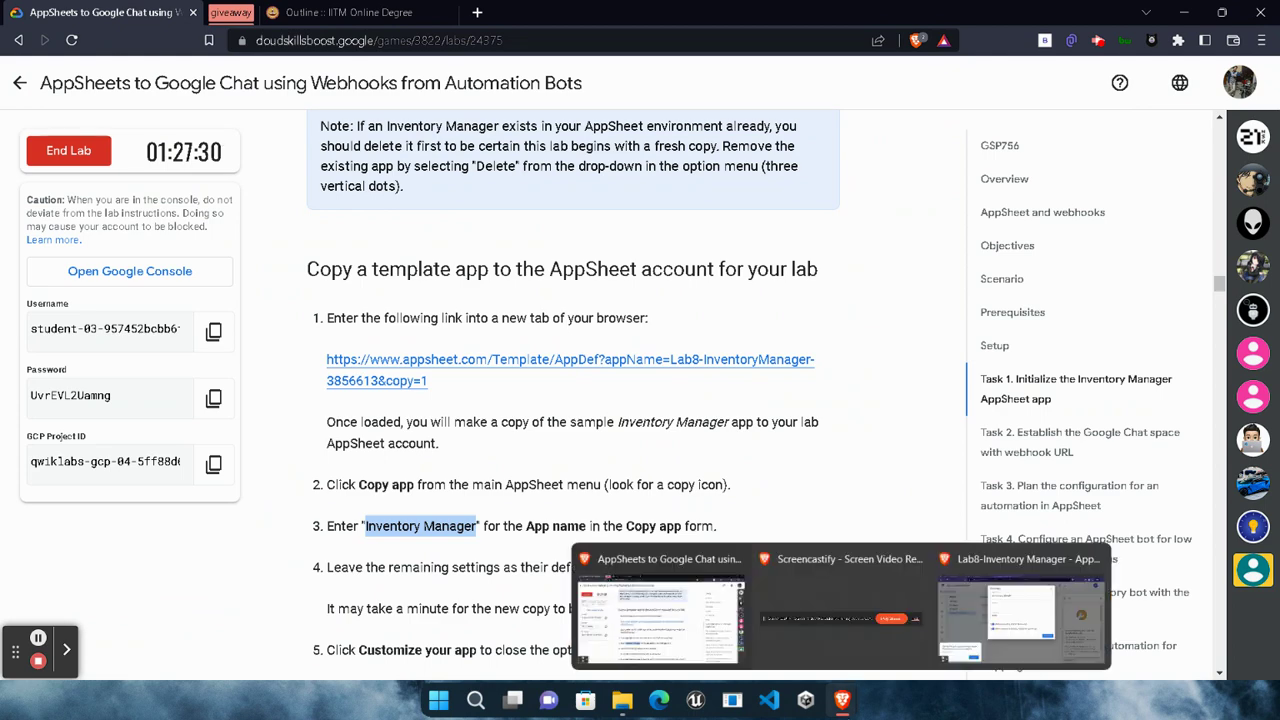
{"action": "left_click", "coordinate": [1000, 639]}
{"action": "left_click", "coordinate": [760, 176]}
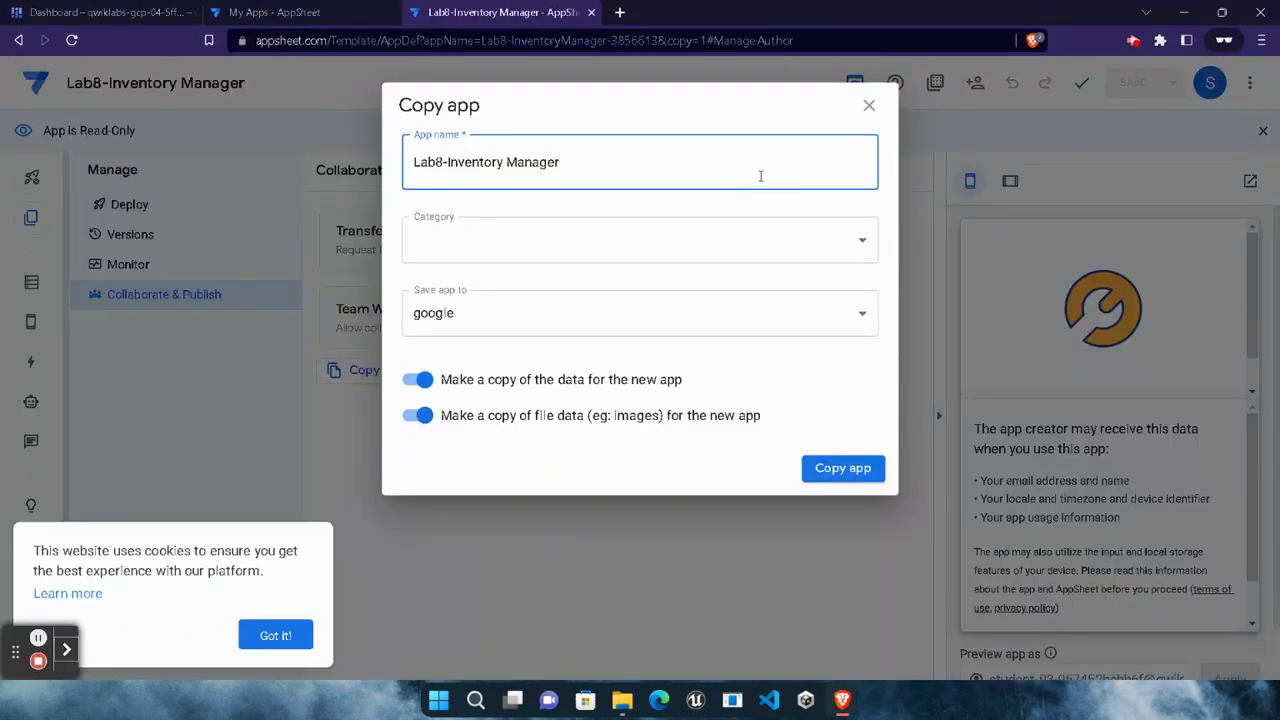
{"action": "key", "text": "ctrl+a"}
{"action": "key", "text": "BackSpace"}
{"action": "type", "text": "Inventory Manager"}
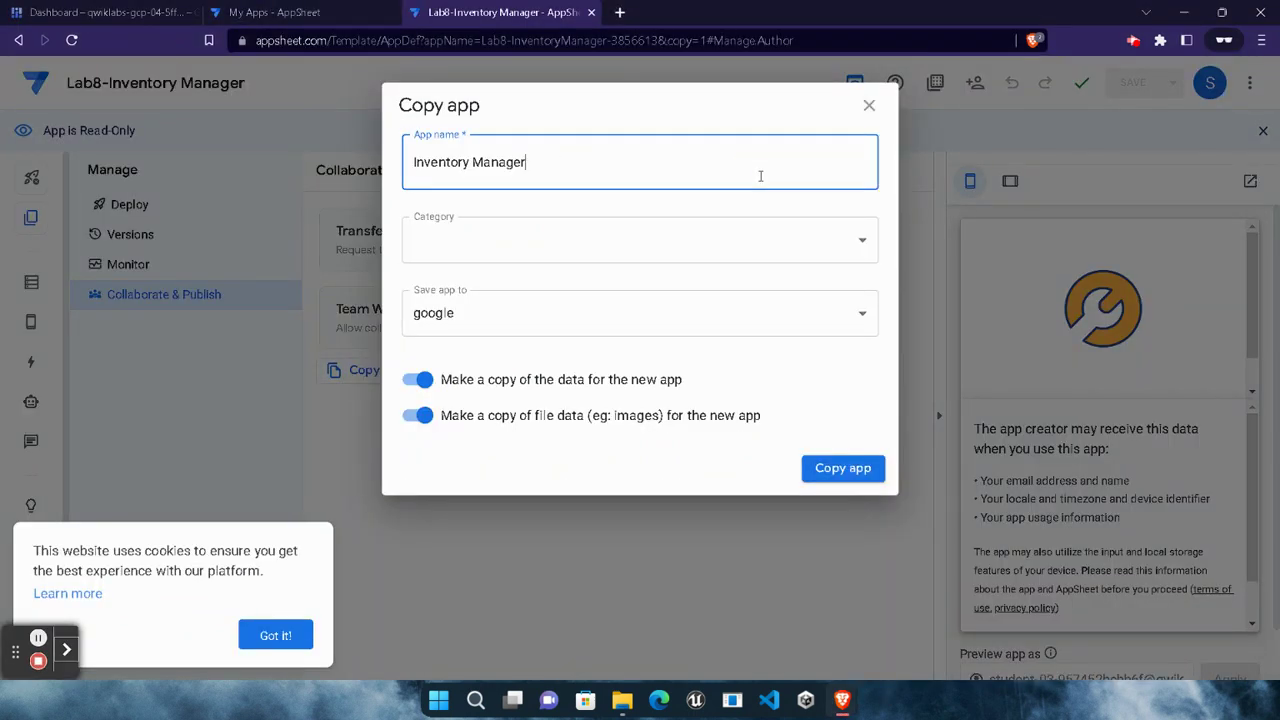
{"action": "left_click", "coordinate": [843, 474]}
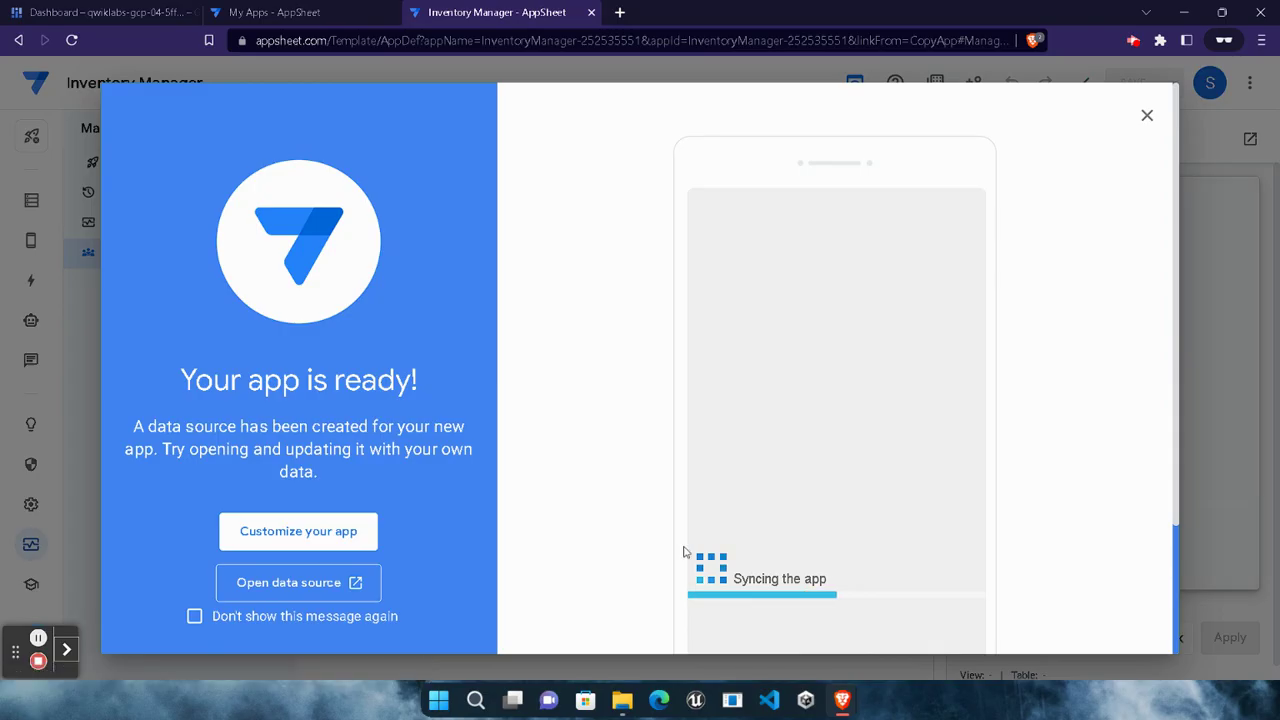
{"action": "left_click", "coordinate": [1148, 117]}
- Return to the lab instructions and check progress for the "Initialize the Inventory Manager AppSheet app" objective
{"action": "mouse_move", "coordinate": [826, 688]}
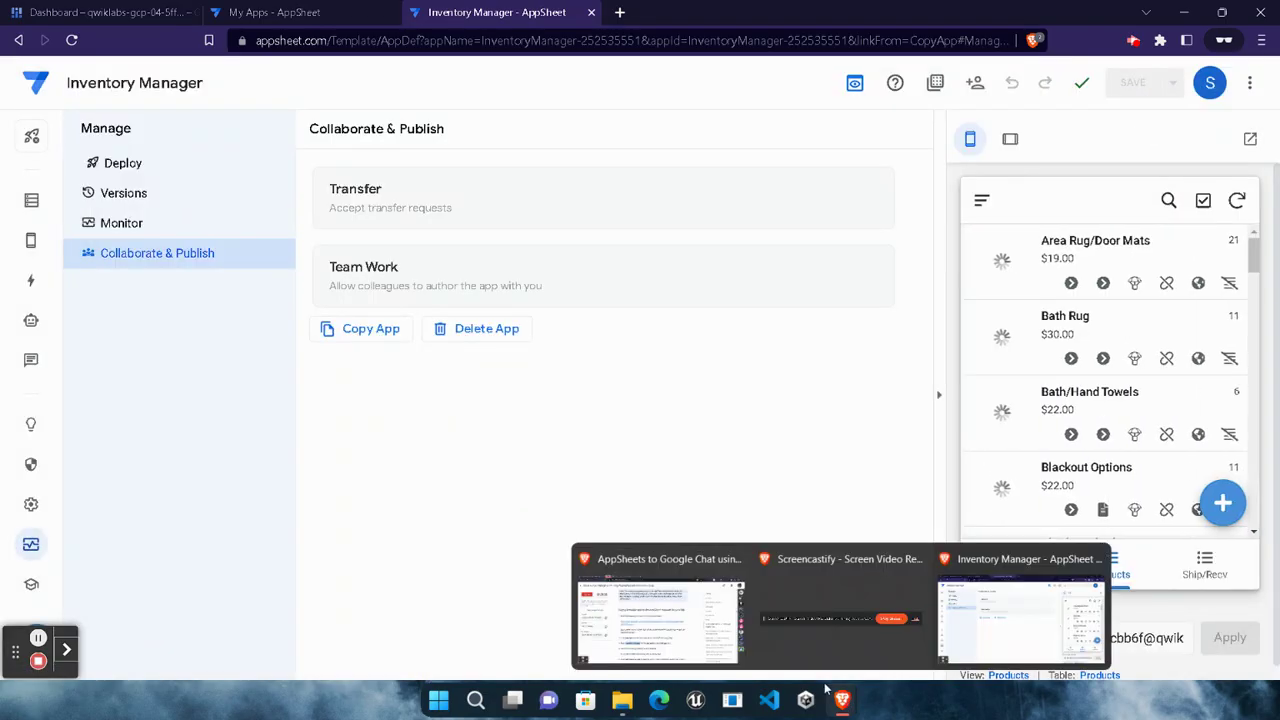
{"action": "left_click", "coordinate": [665, 605]}
{"action": "scroll", "coordinate": [663, 511], "scroll_direction": "down", "scroll_amount": 6}
{"action": "scroll", "coordinate": [600, 510], "scroll_direction": "up", "scroll_amount": 3}
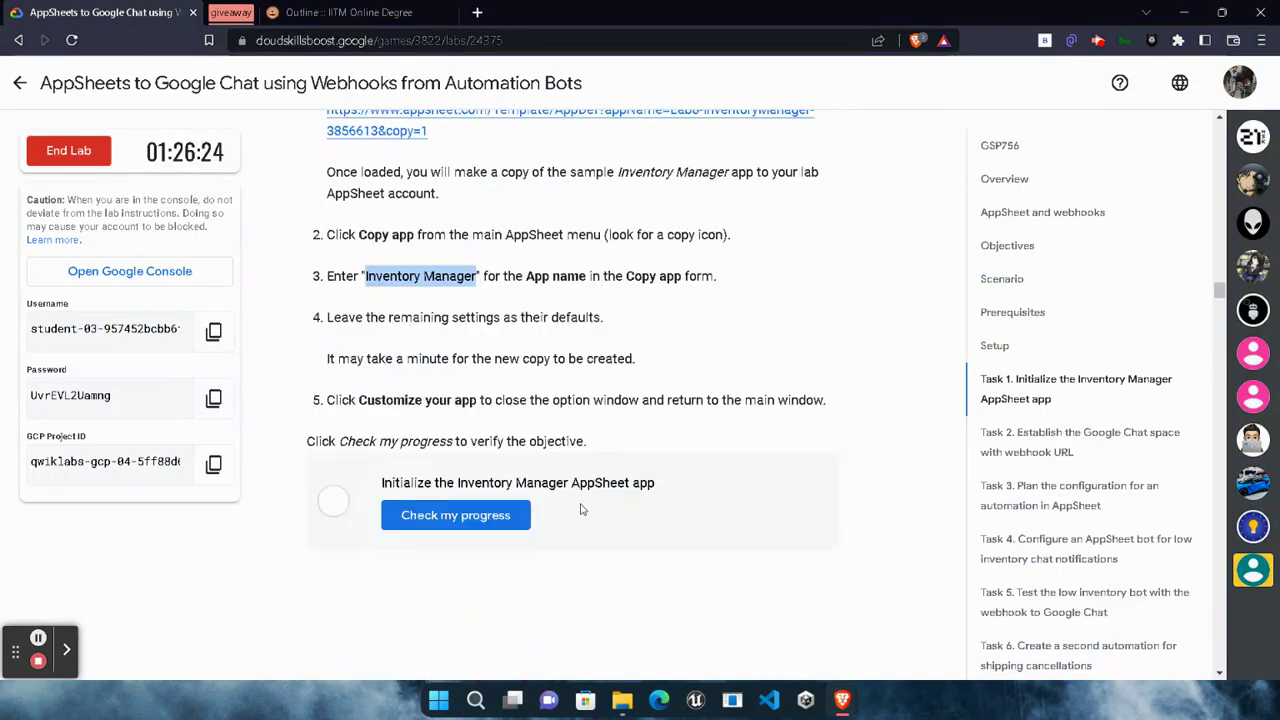
{"action": "left_click", "coordinate": [480, 515]}
- Open the Google Chat link from Task 2 in a private window and dismiss the welcome screen and feature tour
{"action": "scroll", "coordinate": [640, 510], "scroll_direction": "down", "scroll_amount": 1}
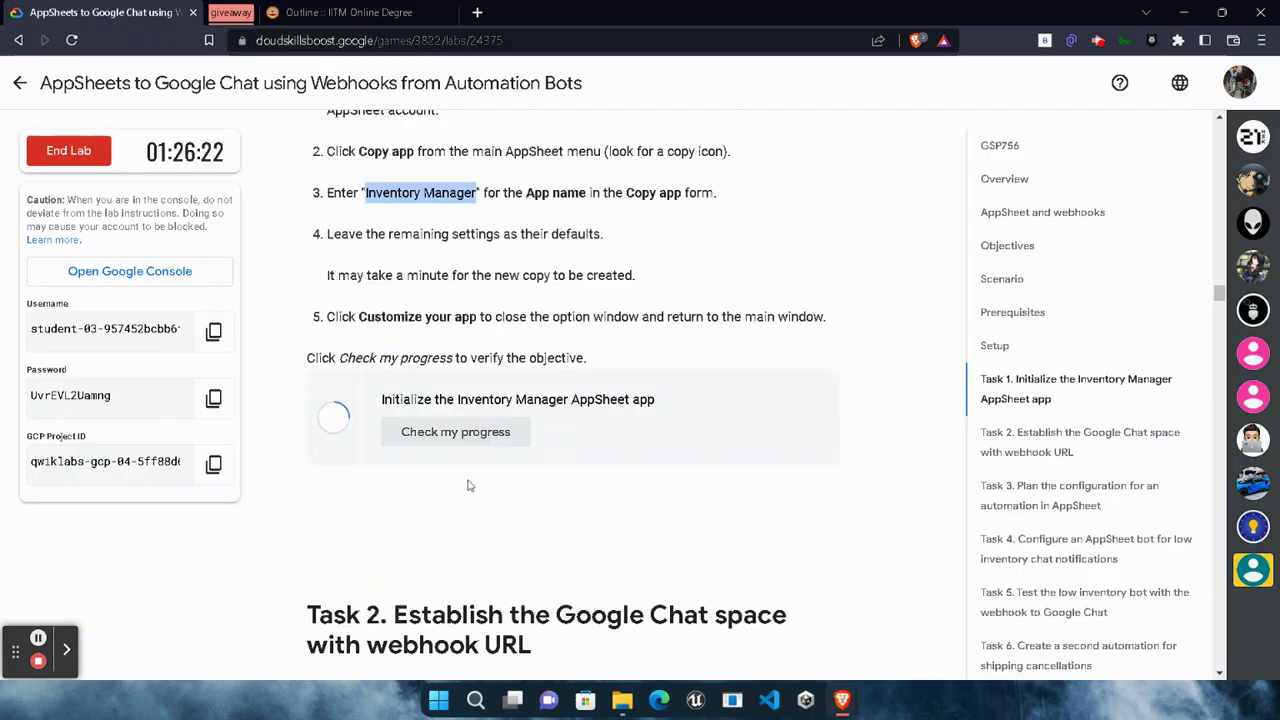
{"action": "scroll", "coordinate": [472, 478], "scroll_direction": "down", "scroll_amount": 6}
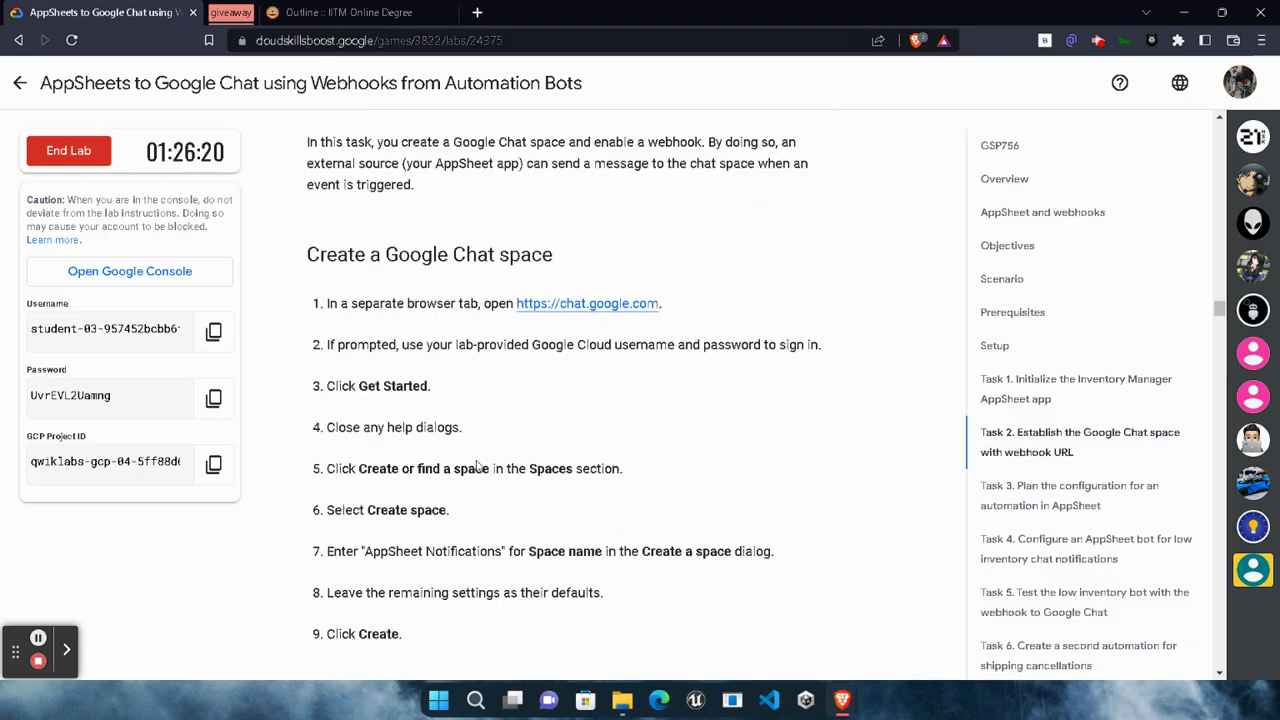
{"action": "right_click", "coordinate": [640, 304]}
{"action": "left_click", "coordinate": [658, 328]}
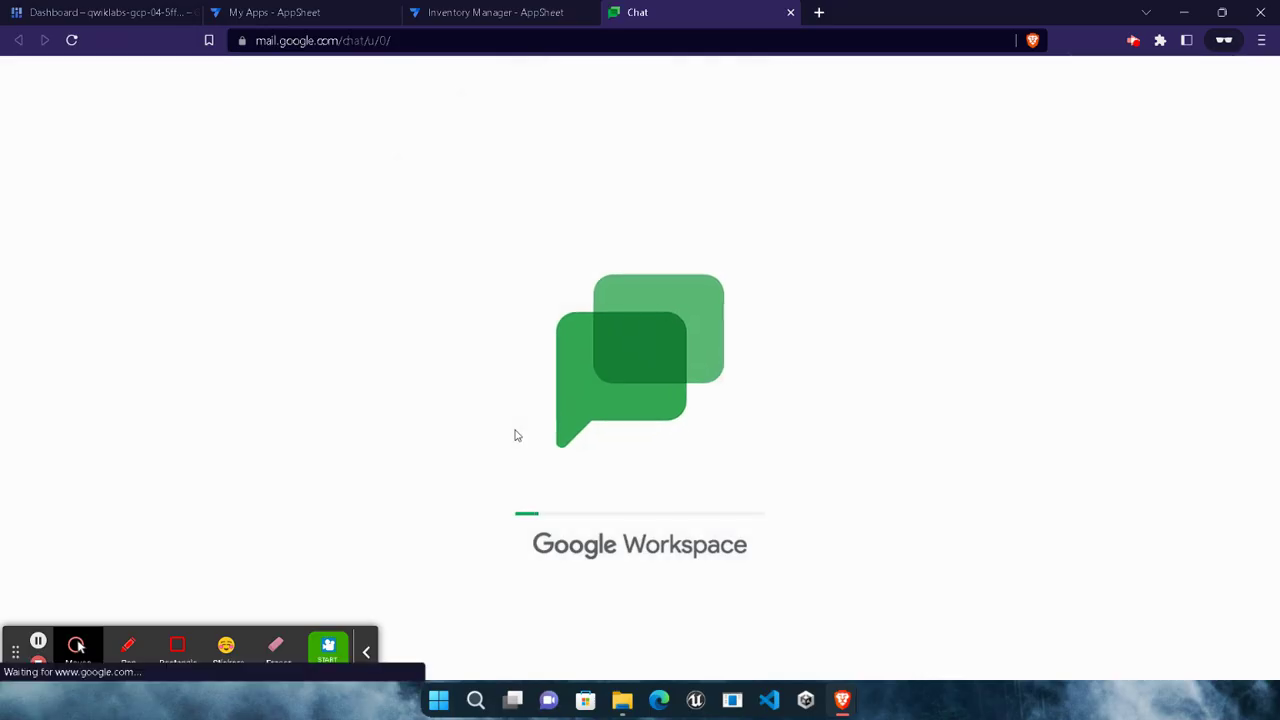
{"action": "left_click", "coordinate": [366, 651]}
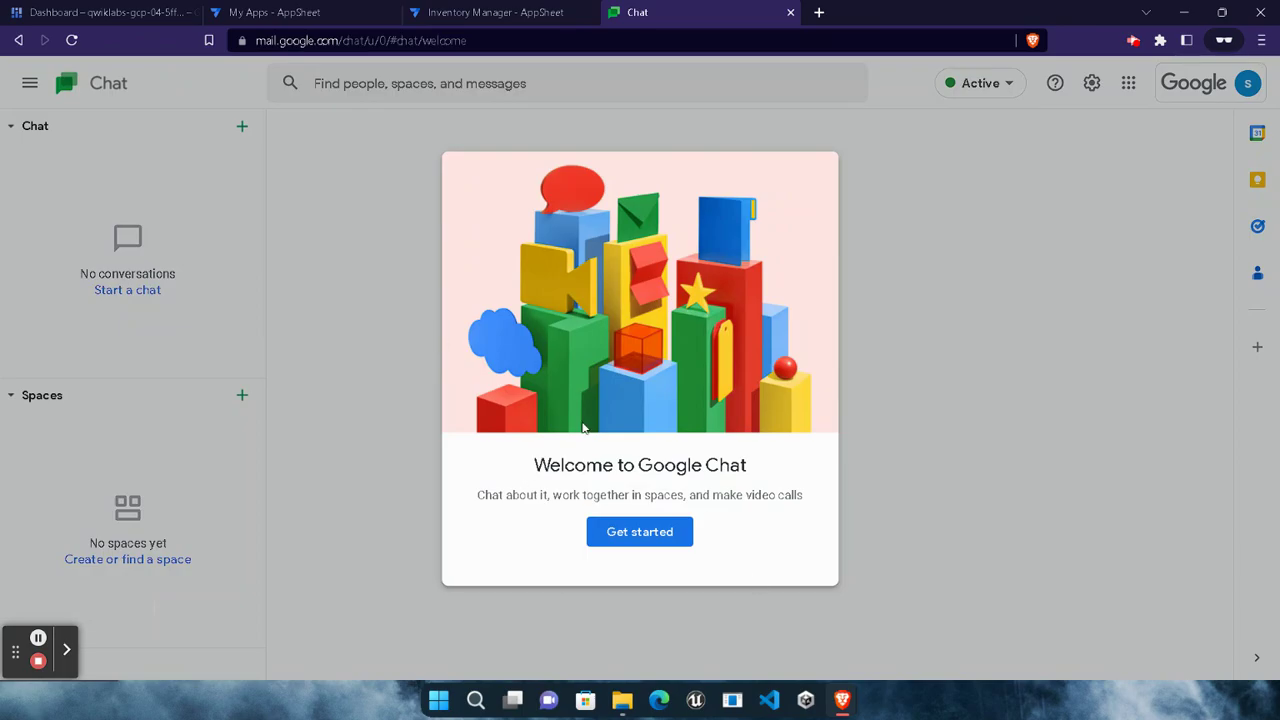
{"action": "left_click", "coordinate": [626, 537]}
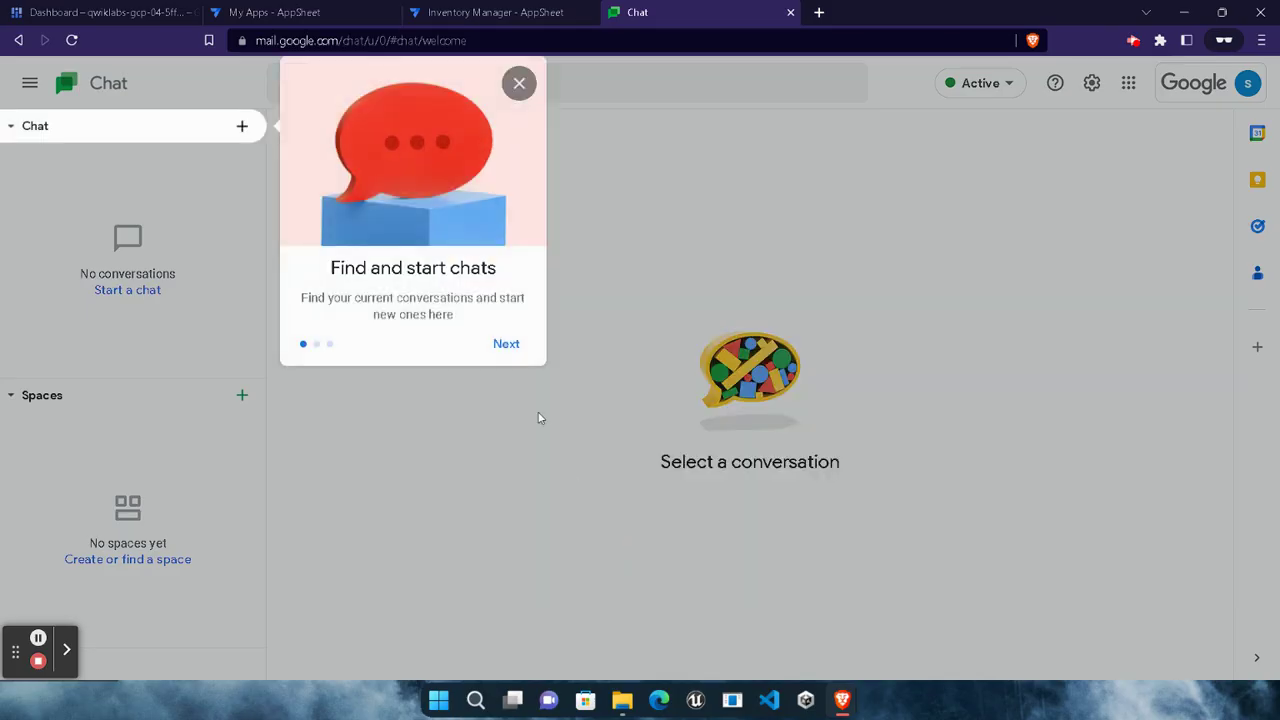
{"action": "left_click", "coordinate": [519, 86]}
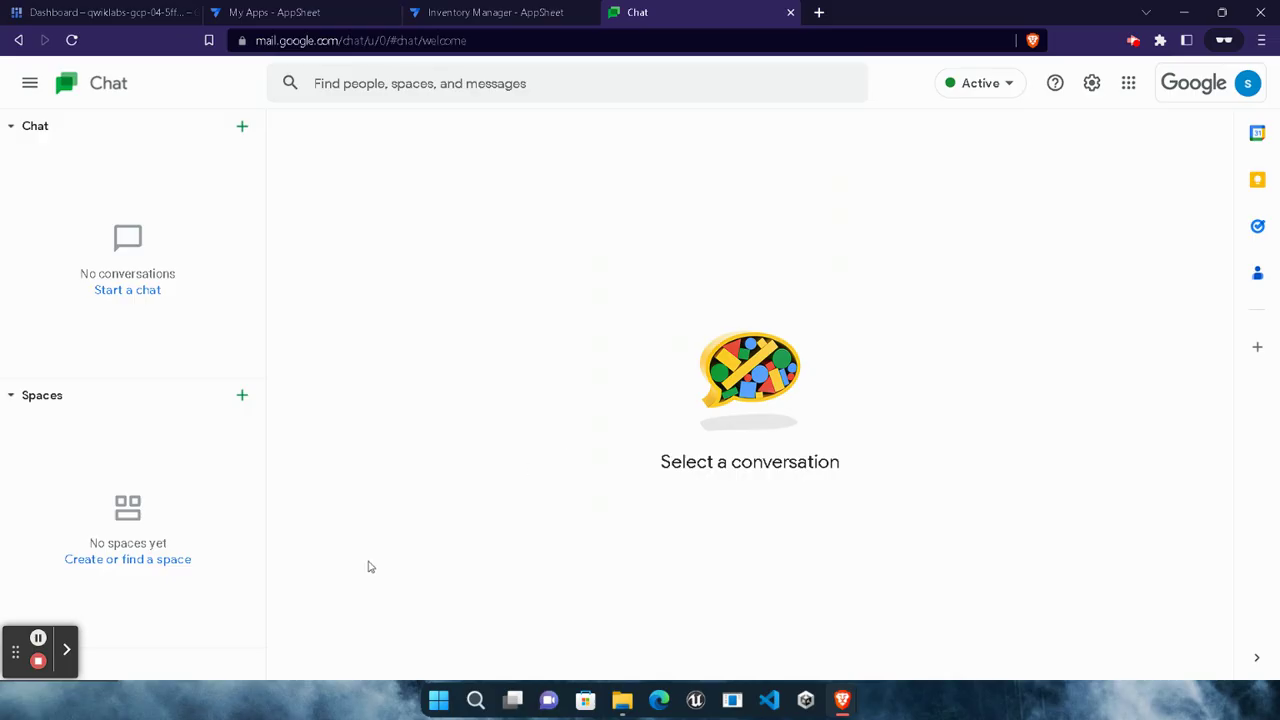
- Create a Google Chat space named "AppSheet Notifications", using the name from the lab instructions and the default settings
{"action": "left_click", "coordinate": [143, 563]}
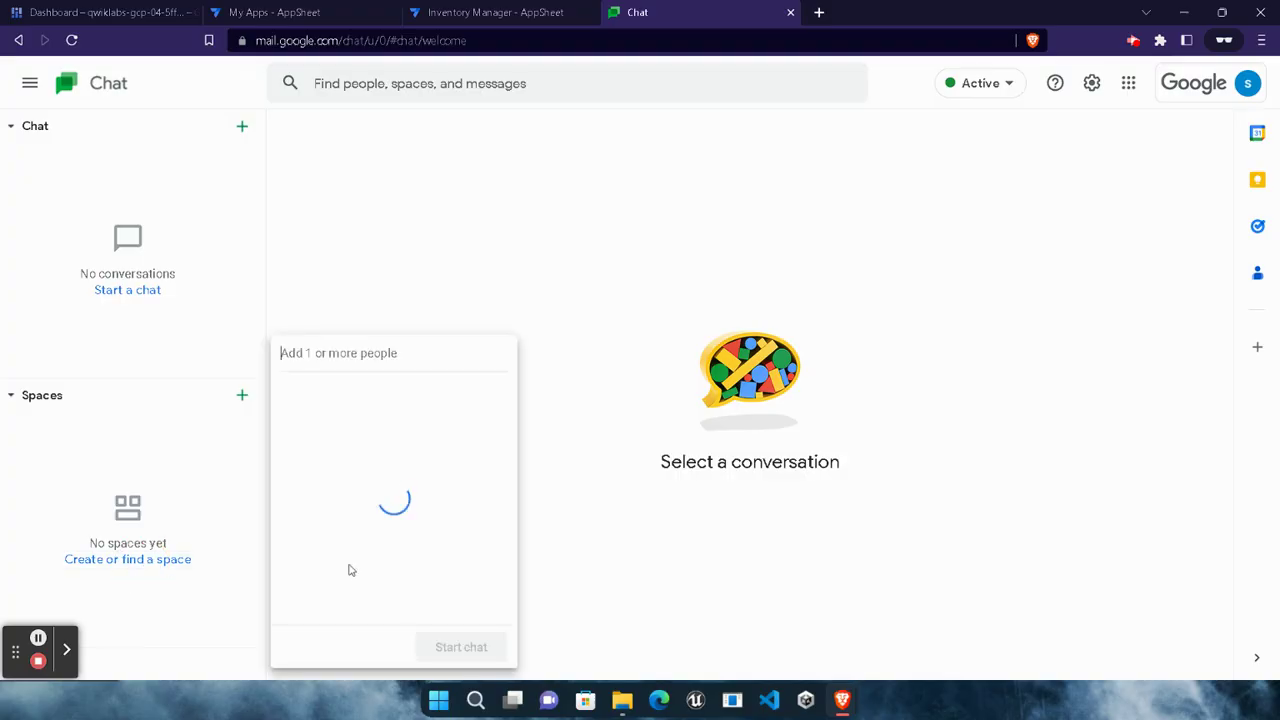
{"action": "left_click", "coordinate": [367, 400]}
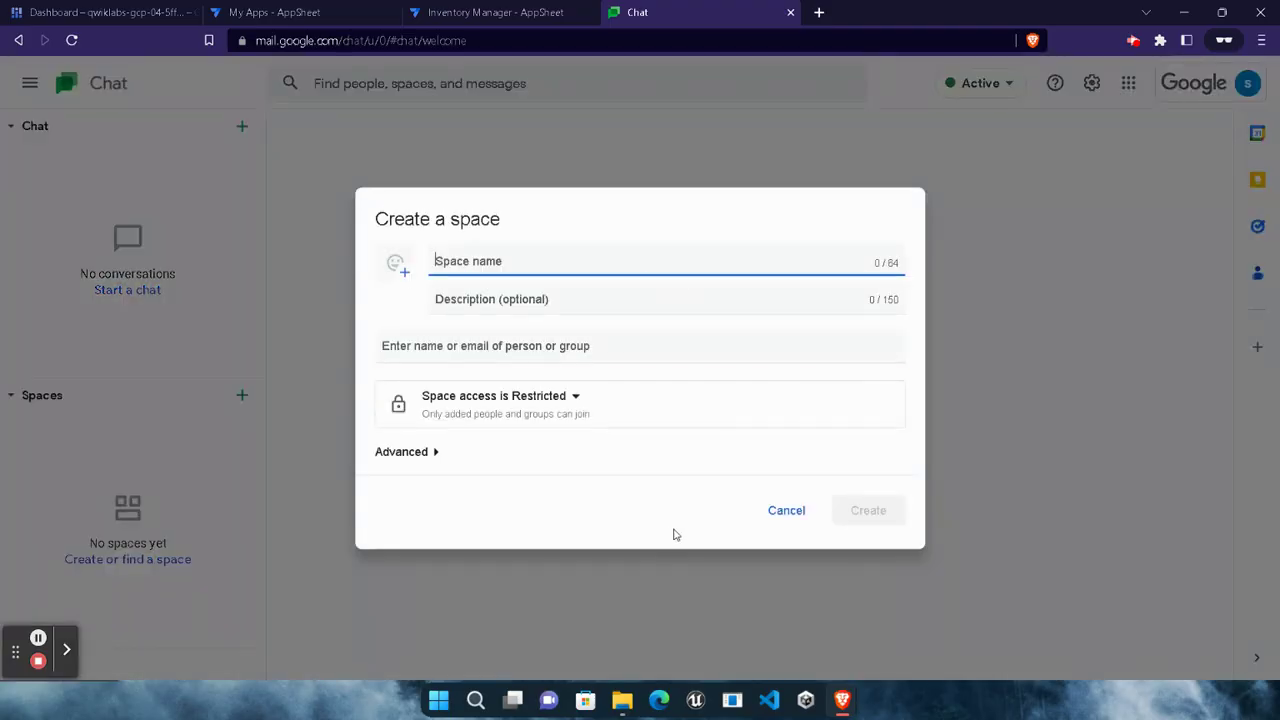
{"action": "mouse_move", "coordinate": [842, 700]}
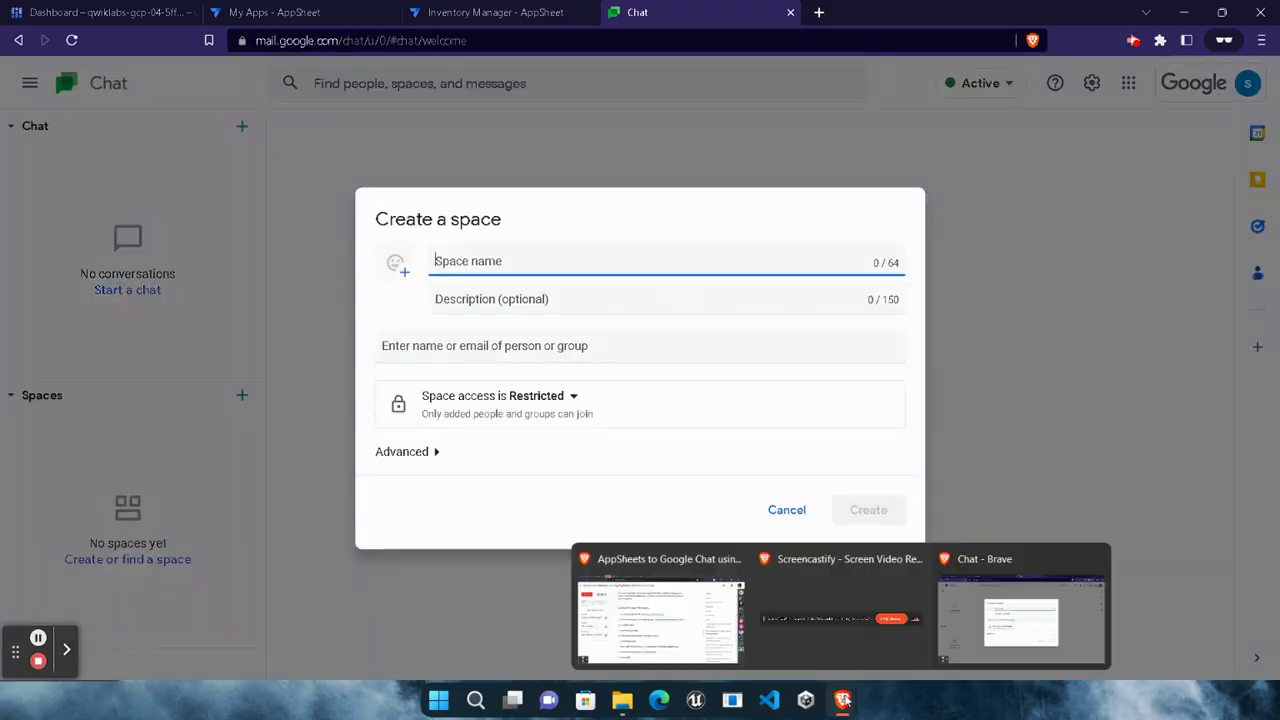
{"action": "left_click", "coordinate": [660, 610]}
{"action": "scroll", "coordinate": [422, 499], "scroll_direction": "down", "scroll_amount": 1}
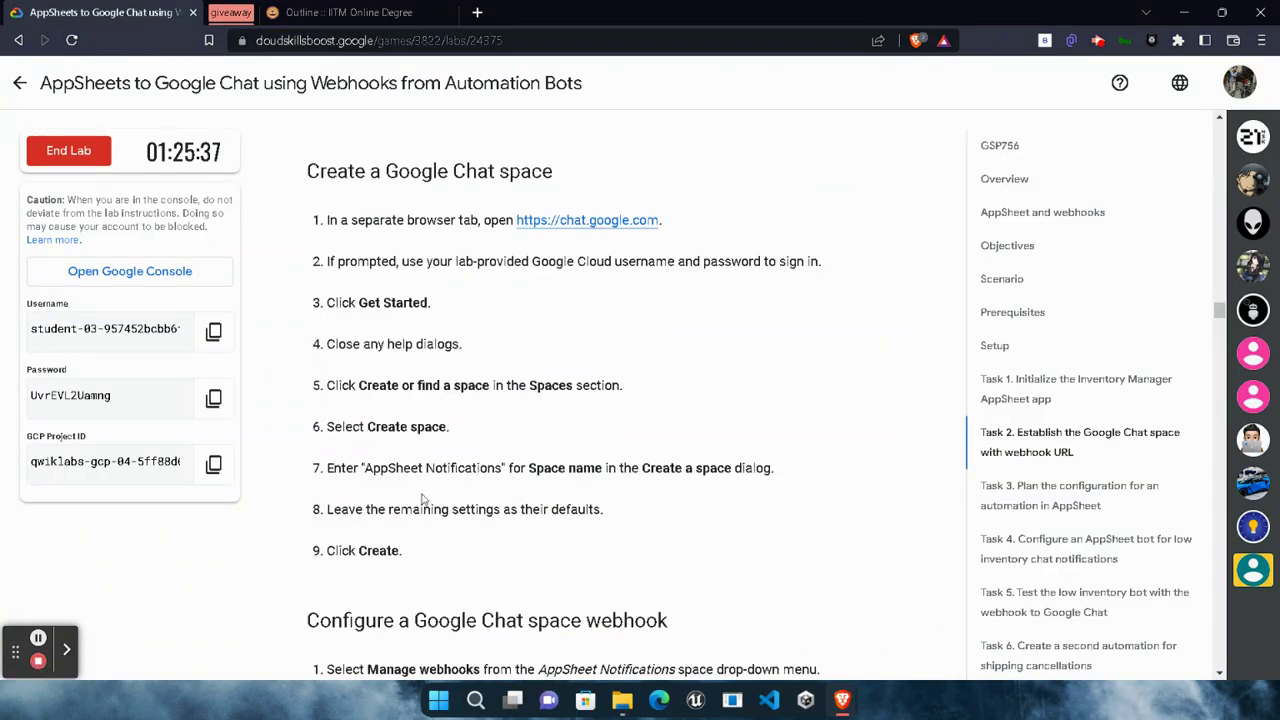
{"action": "left_click_drag", "start_coordinate": [364, 476], "coordinate": [500, 476]}
{"action": "key", "text": "ctrl+c"}
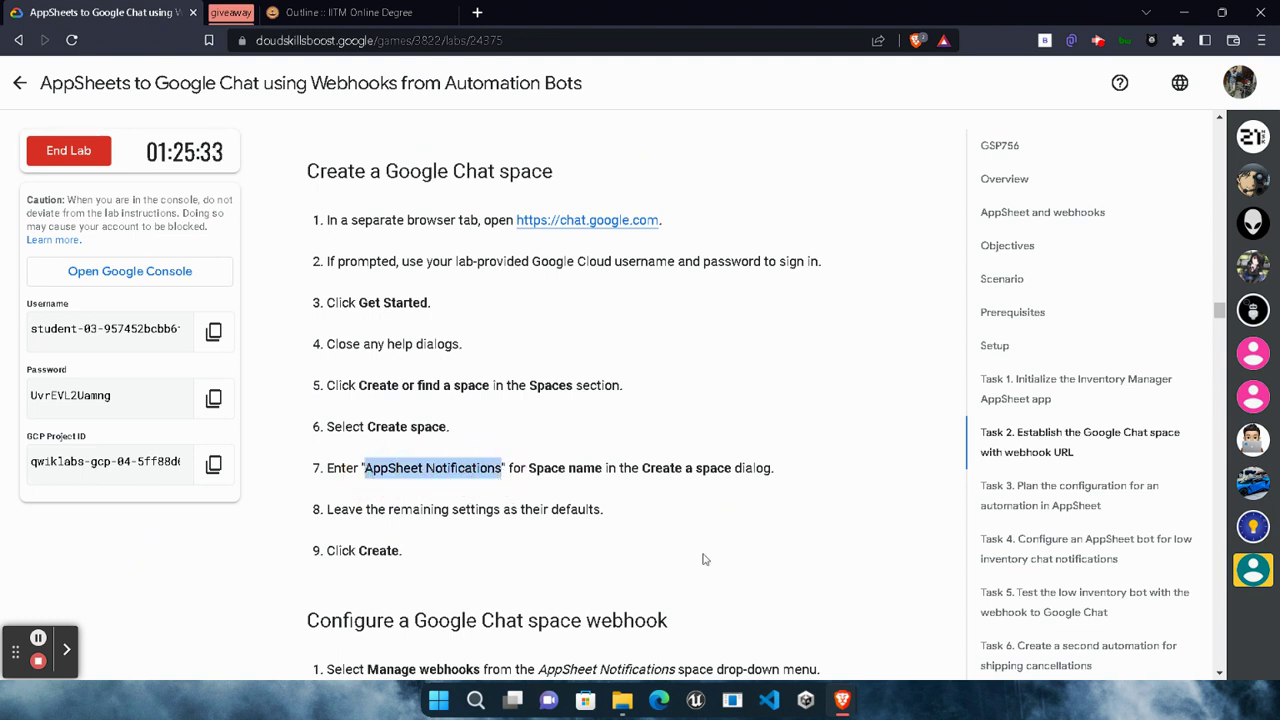
{"action": "mouse_move", "coordinate": [842, 700]}
{"action": "left_click", "coordinate": [1100, 610]}
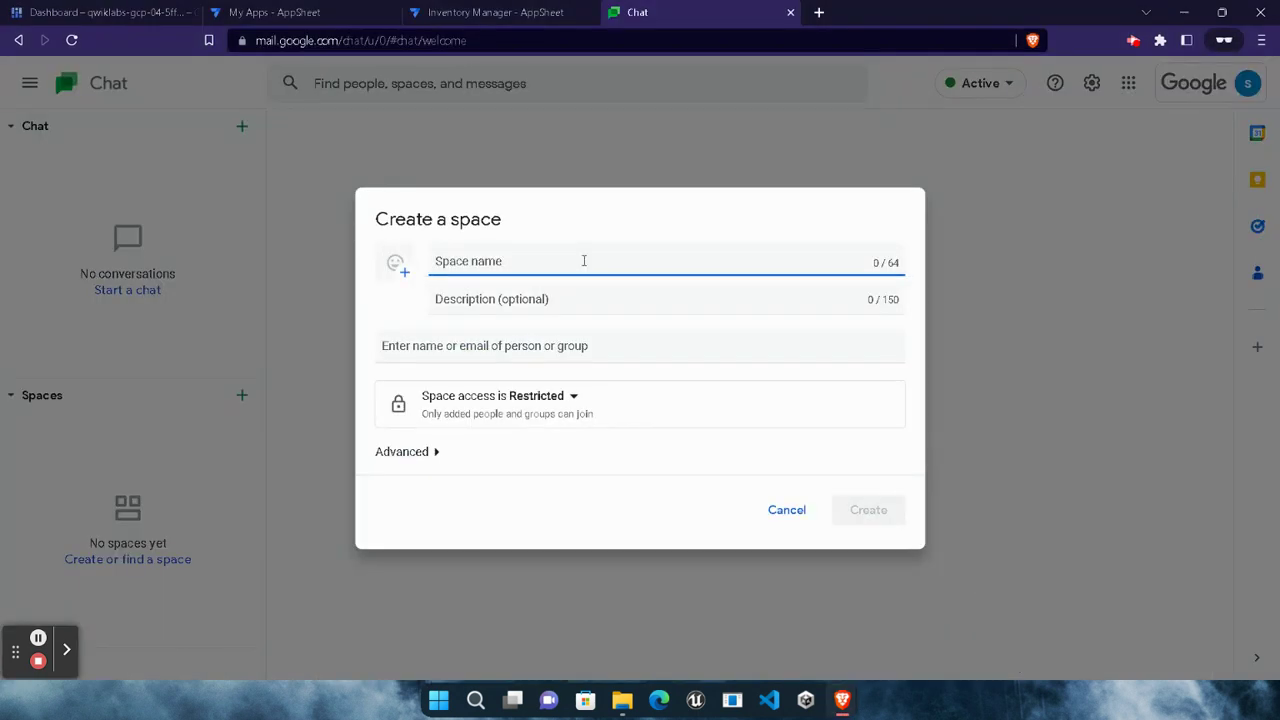
{"action": "key", "text": "ctrl+v"}
{"action": "left_click", "coordinate": [850, 514]}
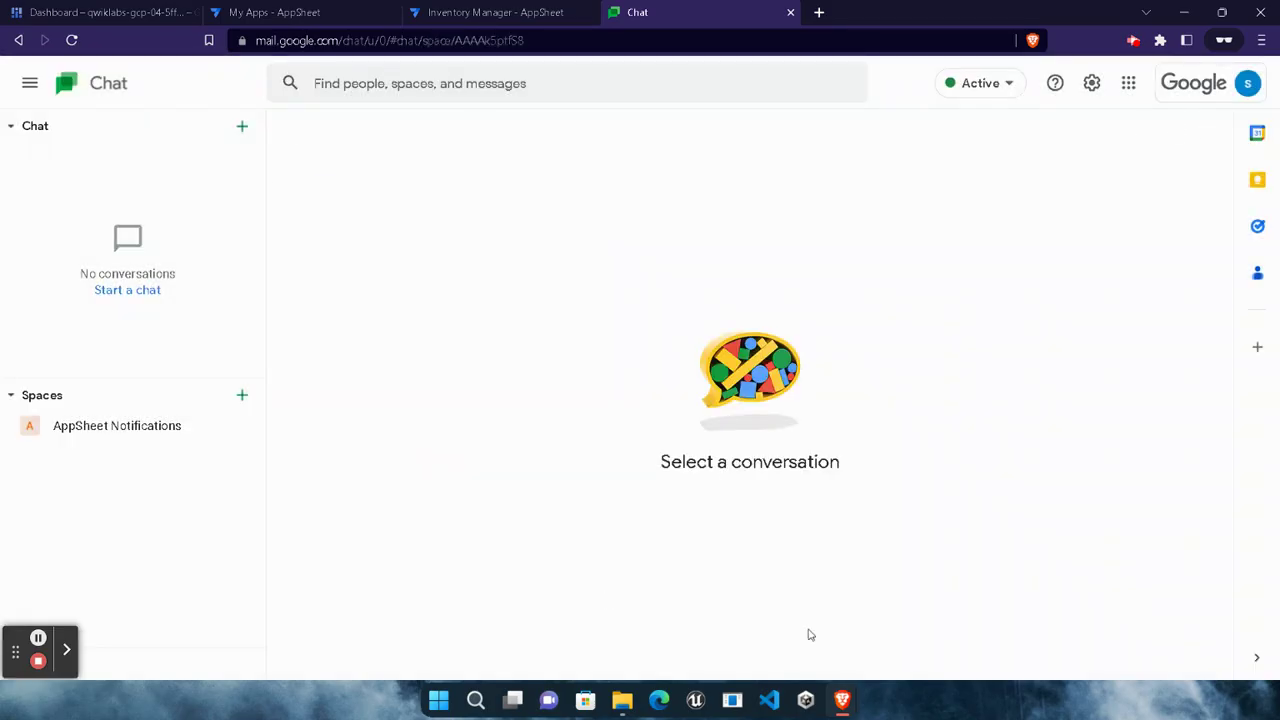
- Dismiss the file-sharing tip and open the webhook management dialog for the AppSheet Notifications space
{"action": "mouse_move", "coordinate": [842, 700]}
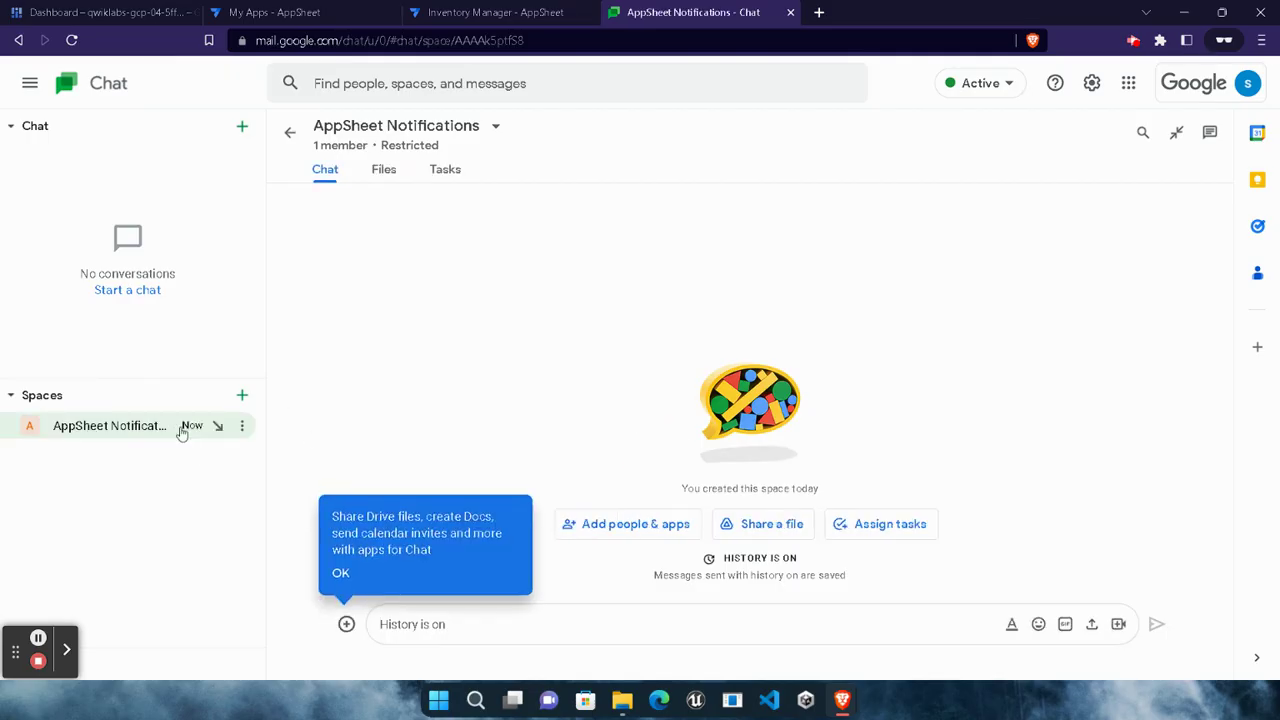
{"action": "left_click", "coordinate": [342, 571]}
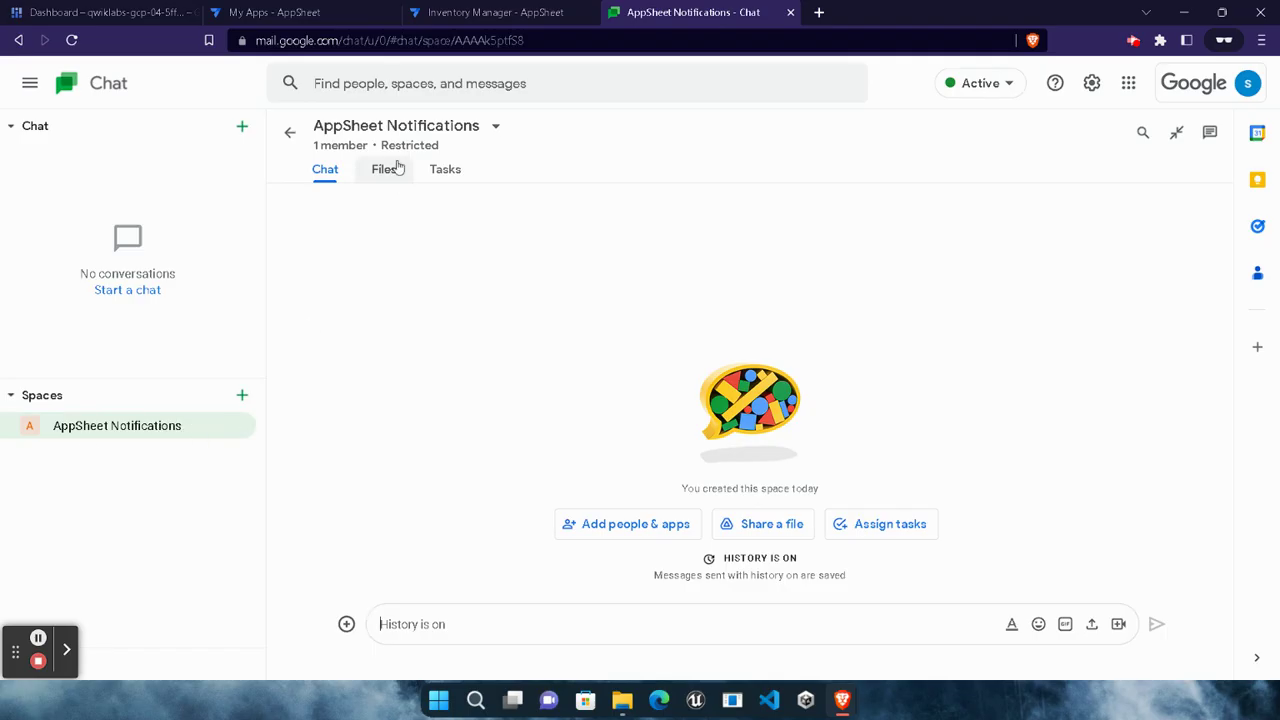
{"action": "left_click", "coordinate": [496, 128]}
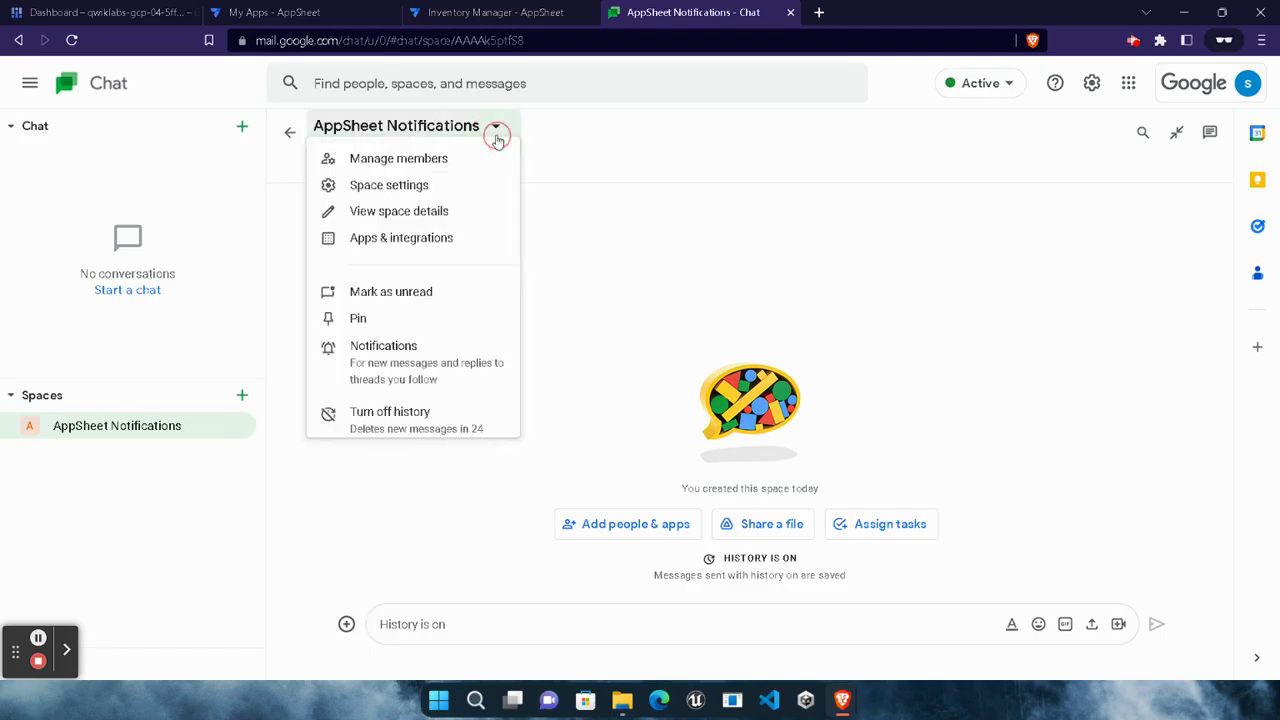
{"action": "left_click", "coordinate": [443, 259]}
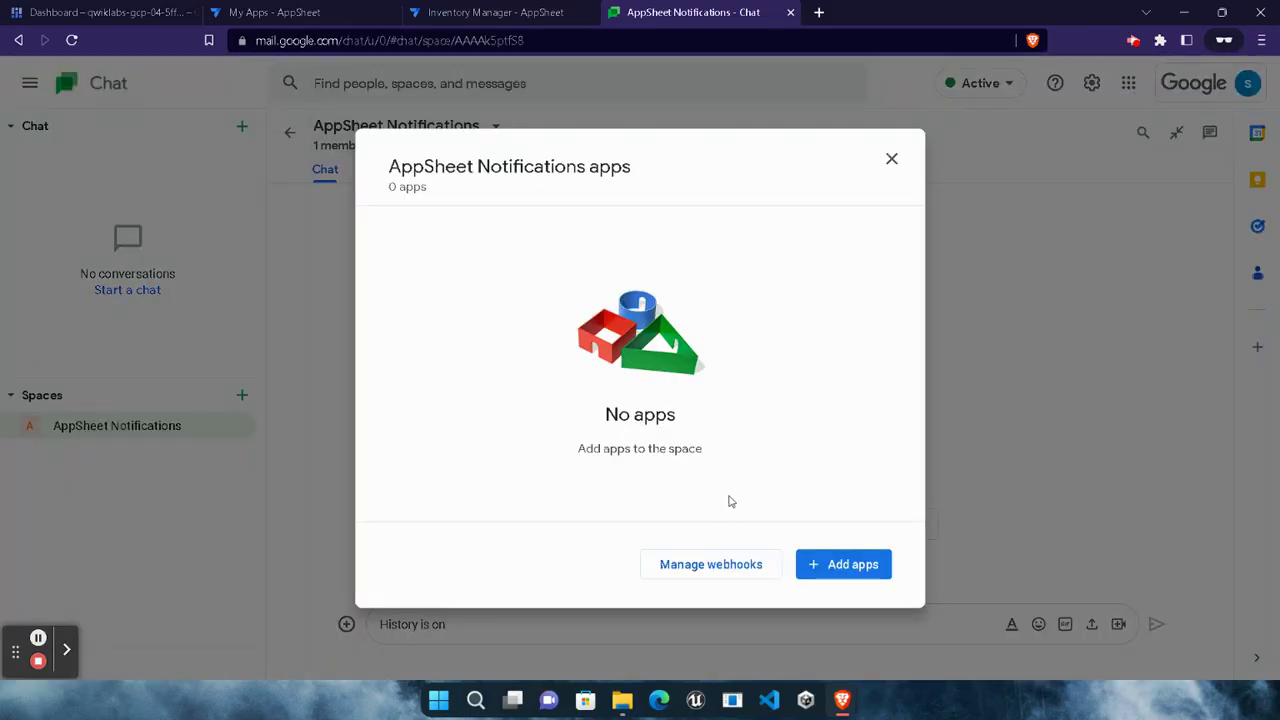
{"action": "left_click", "coordinate": [712, 566]}
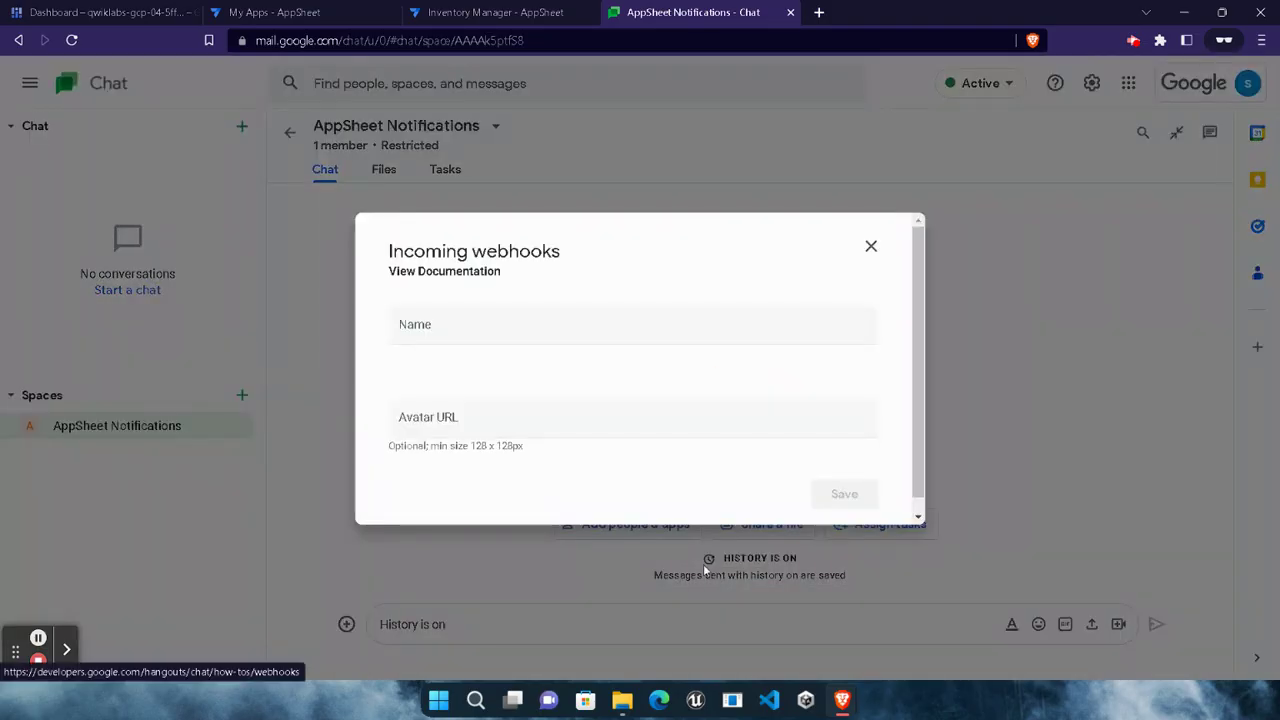
- Save an incoming webhook named "AppSheet Notifications WH", taking the name from the lab instructions, and copy its URL
{"action": "left_click", "coordinate": [495, 335]}
{"action": "mouse_move", "coordinate": [830, 705]}
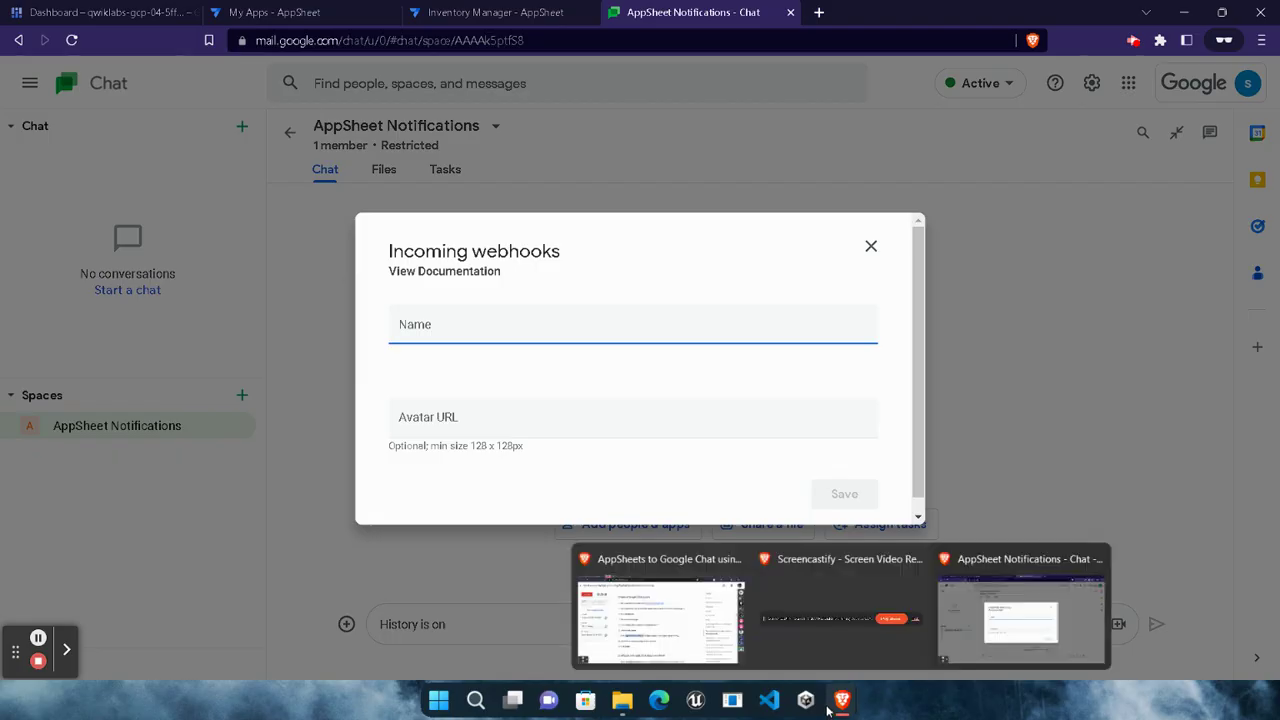
{"action": "left_click", "coordinate": [686, 609]}
{"action": "scroll", "coordinate": [640, 466], "scroll_direction": "down", "scroll_amount": 5}
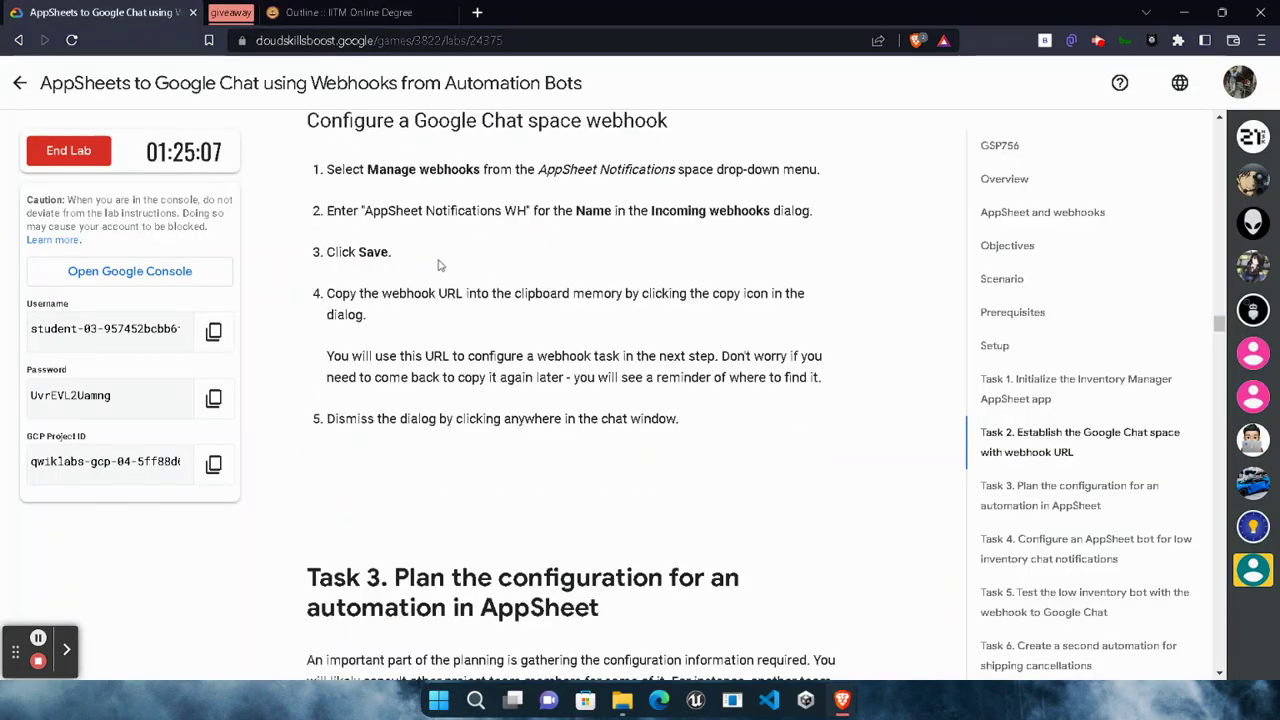
{"action": "left_click_drag", "start_coordinate": [364, 210], "coordinate": [527, 212]}
{"action": "key", "text": "ctrl+c"}
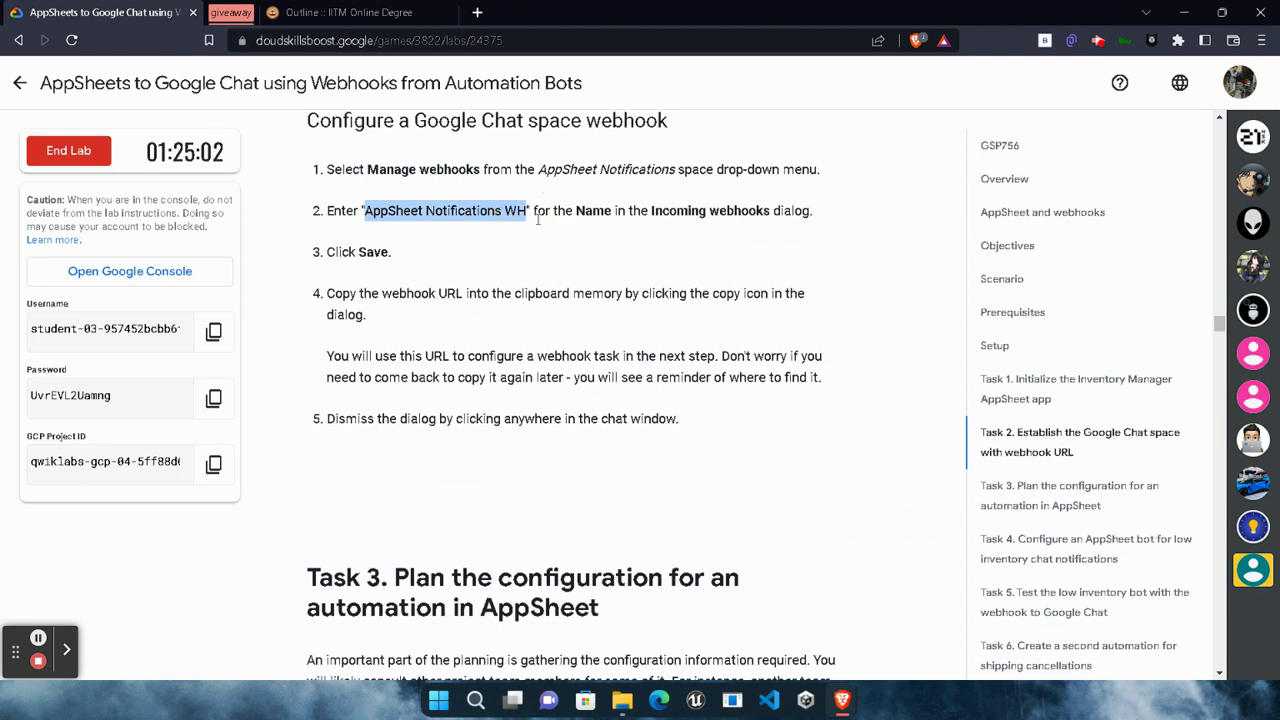
{"action": "mouse_move", "coordinate": [842, 700]}
{"action": "left_click", "coordinate": [1030, 610]}
{"action": "left_click", "coordinate": [677, 330]}
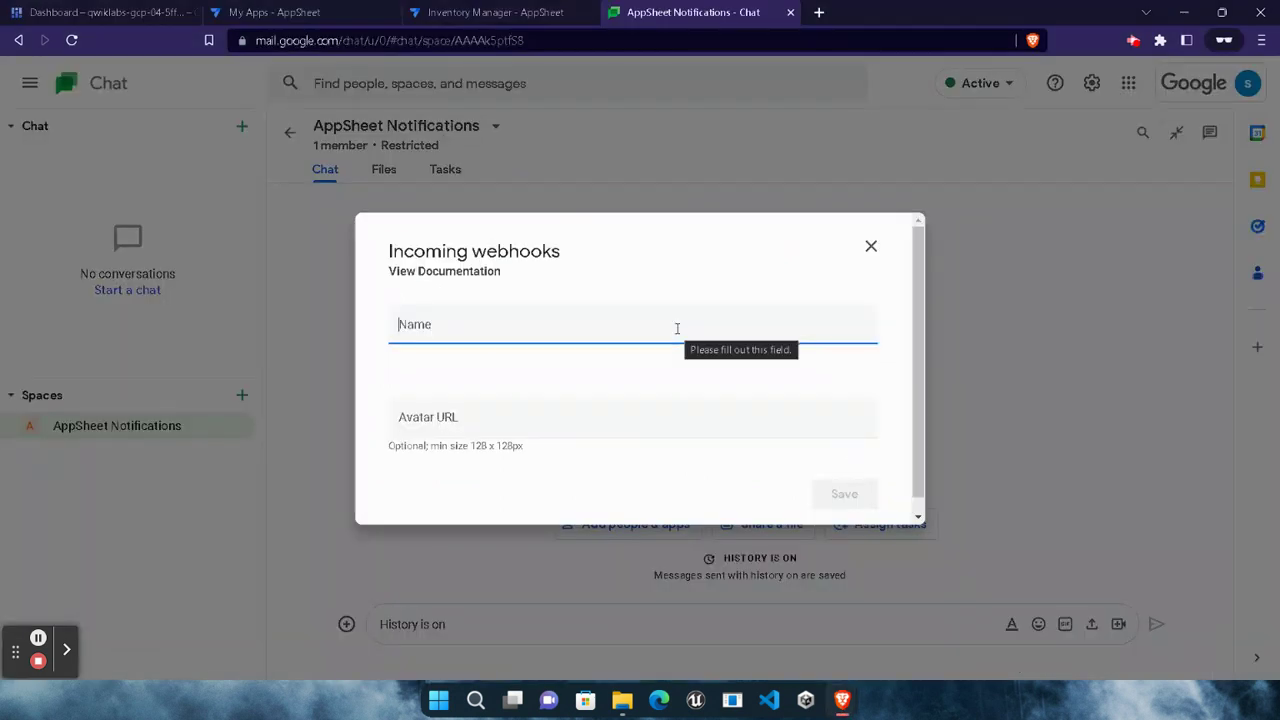
{"action": "key", "text": "ctrl+v"}
{"action": "left_click", "coordinate": [866, 492]}
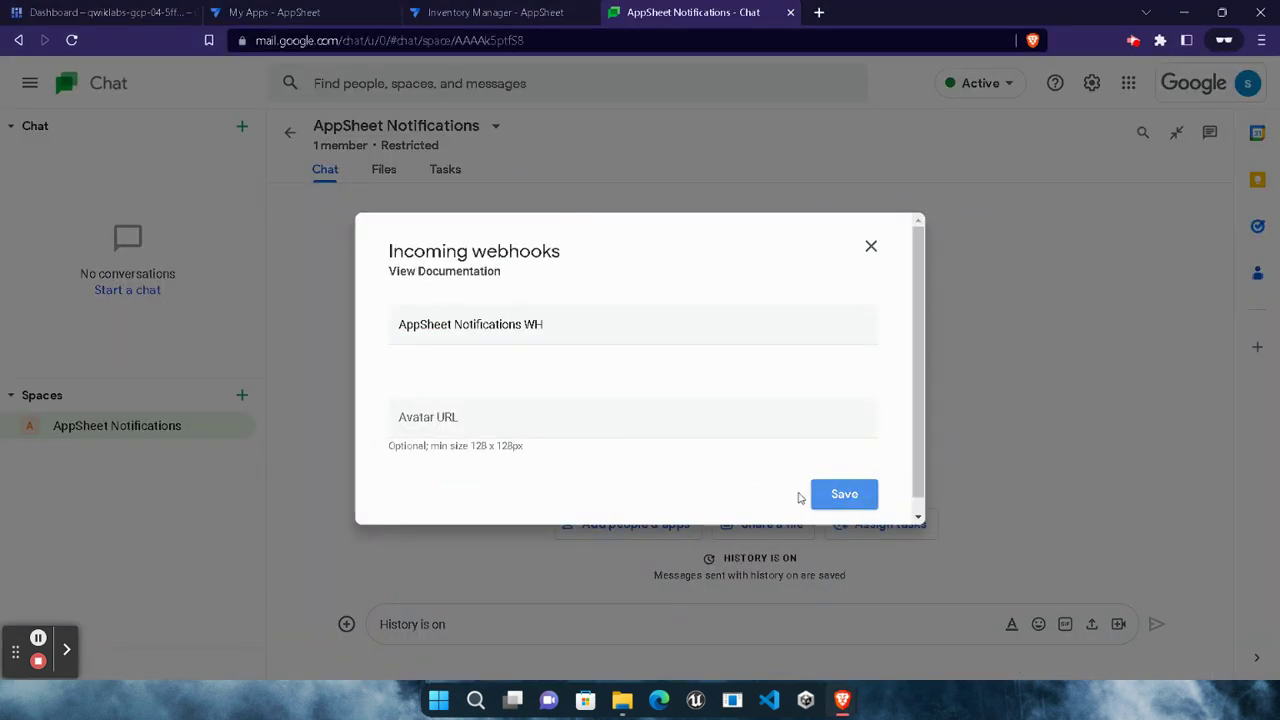
{"action": "left_click", "coordinate": [818, 398]}
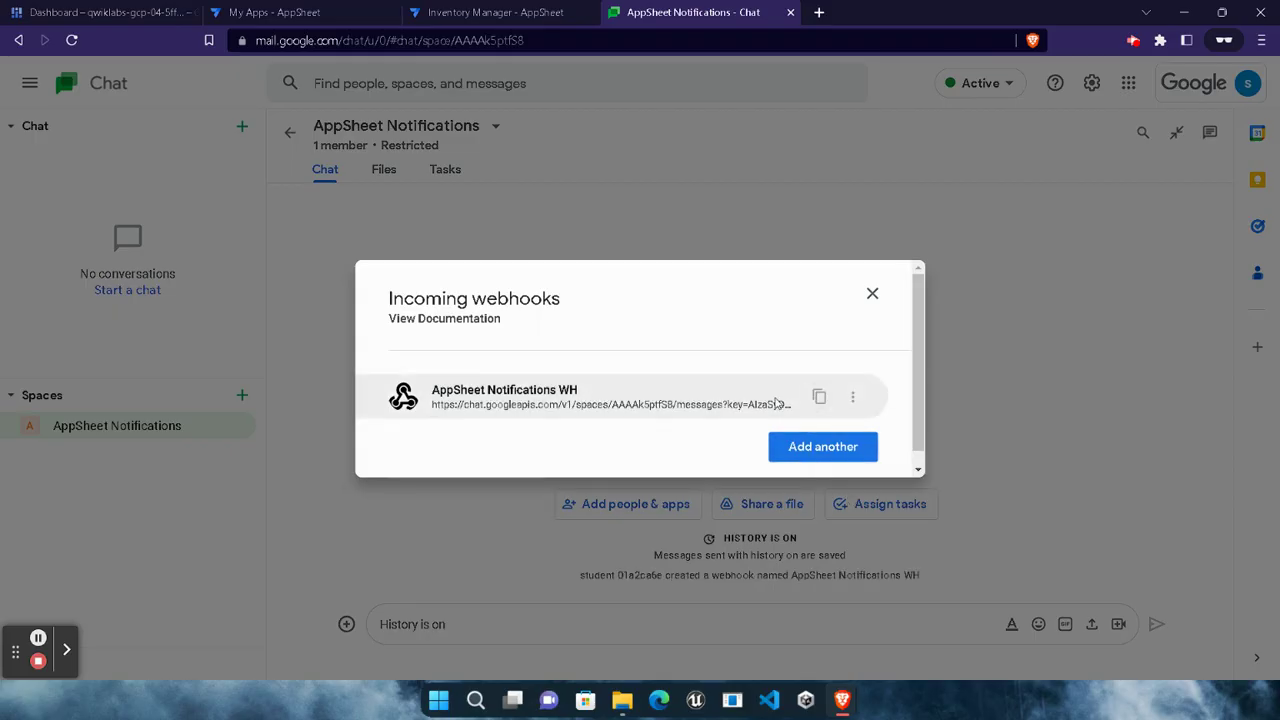
{"action": "left_click", "coordinate": [818, 398]}
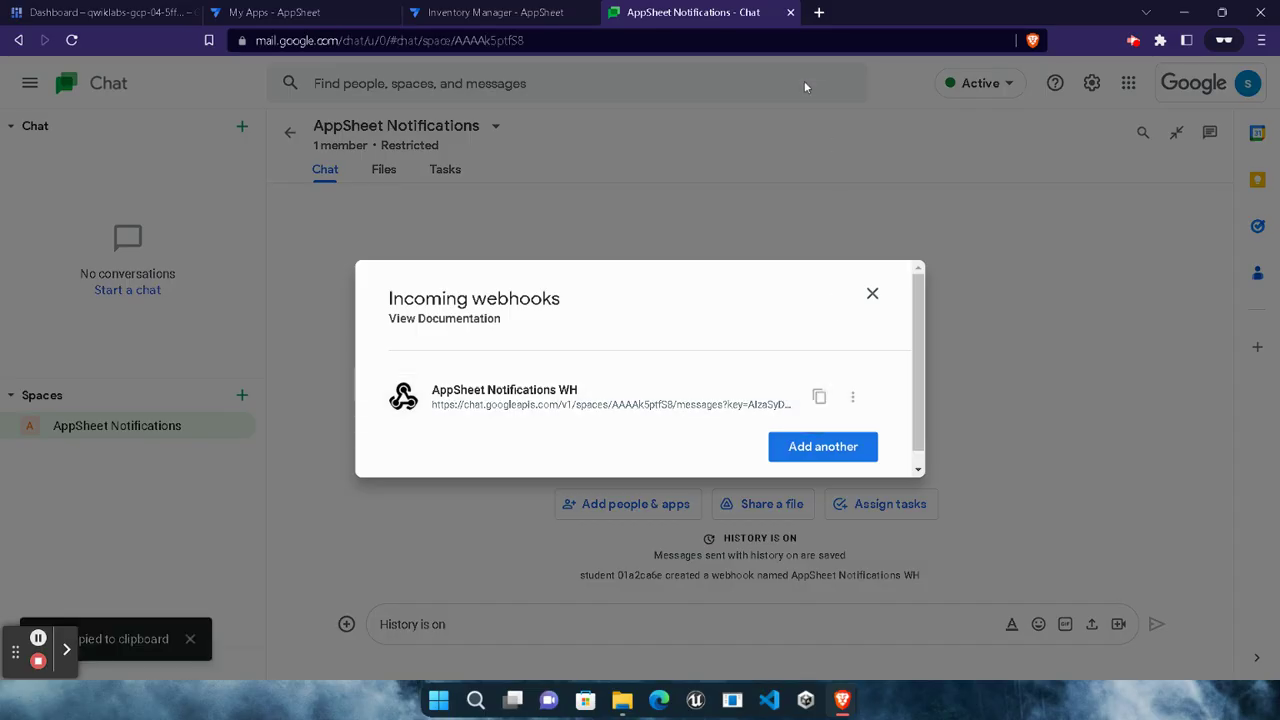
- Paste the copied webhook URL with its key and token into a new tab's address field for reuse, and close the incoming webhooks dialog
{"action": "left_click", "coordinate": [820, 13]}
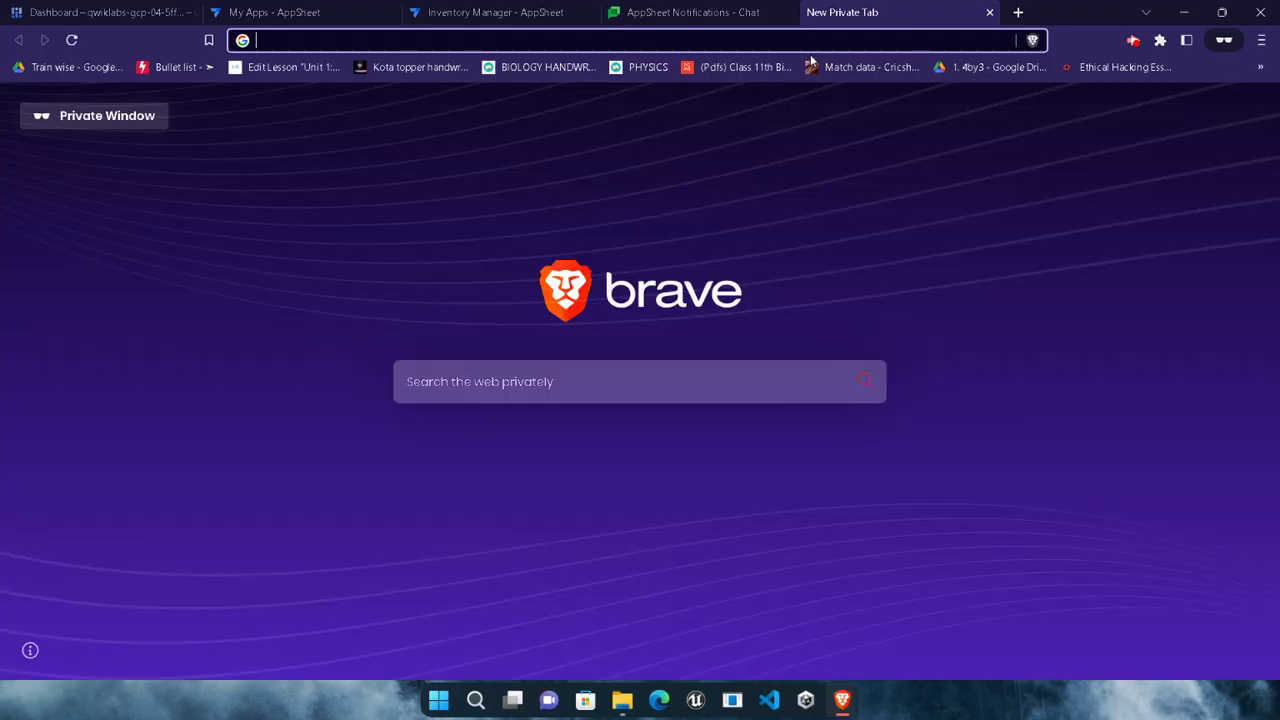
{"action": "key", "text": "ctrl+v"}
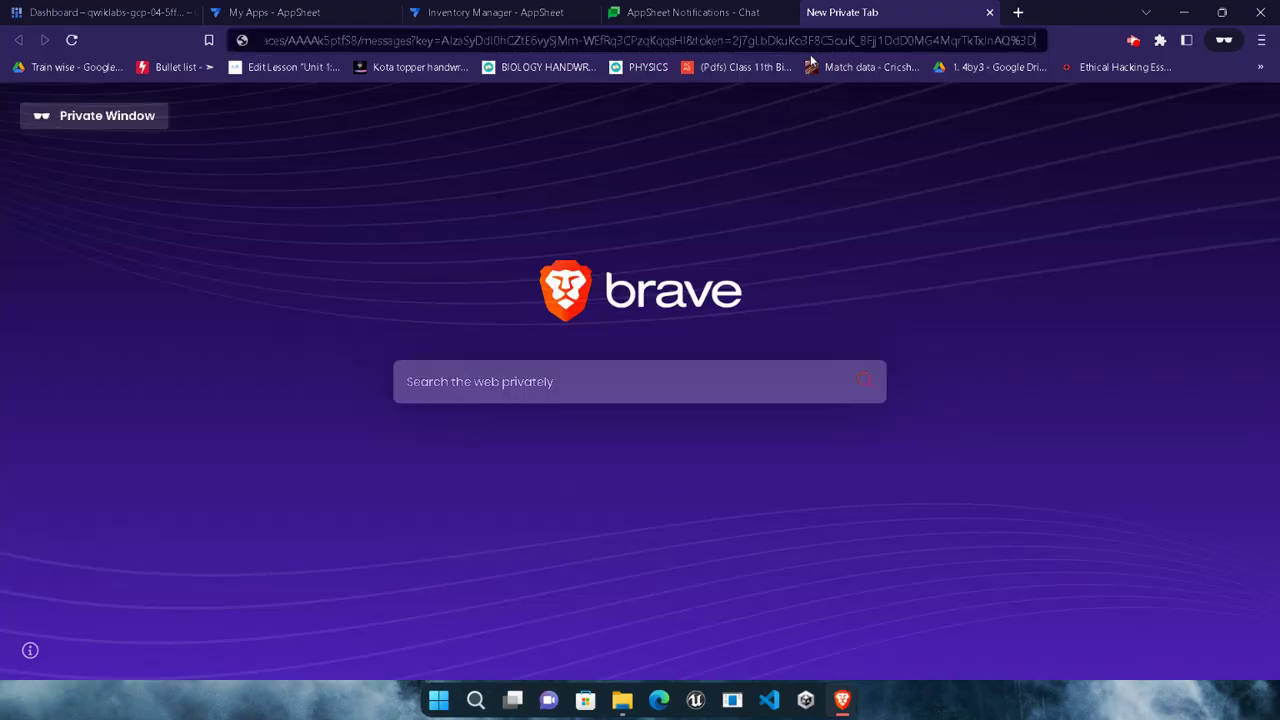
{"action": "left_click", "coordinate": [705, 12]}
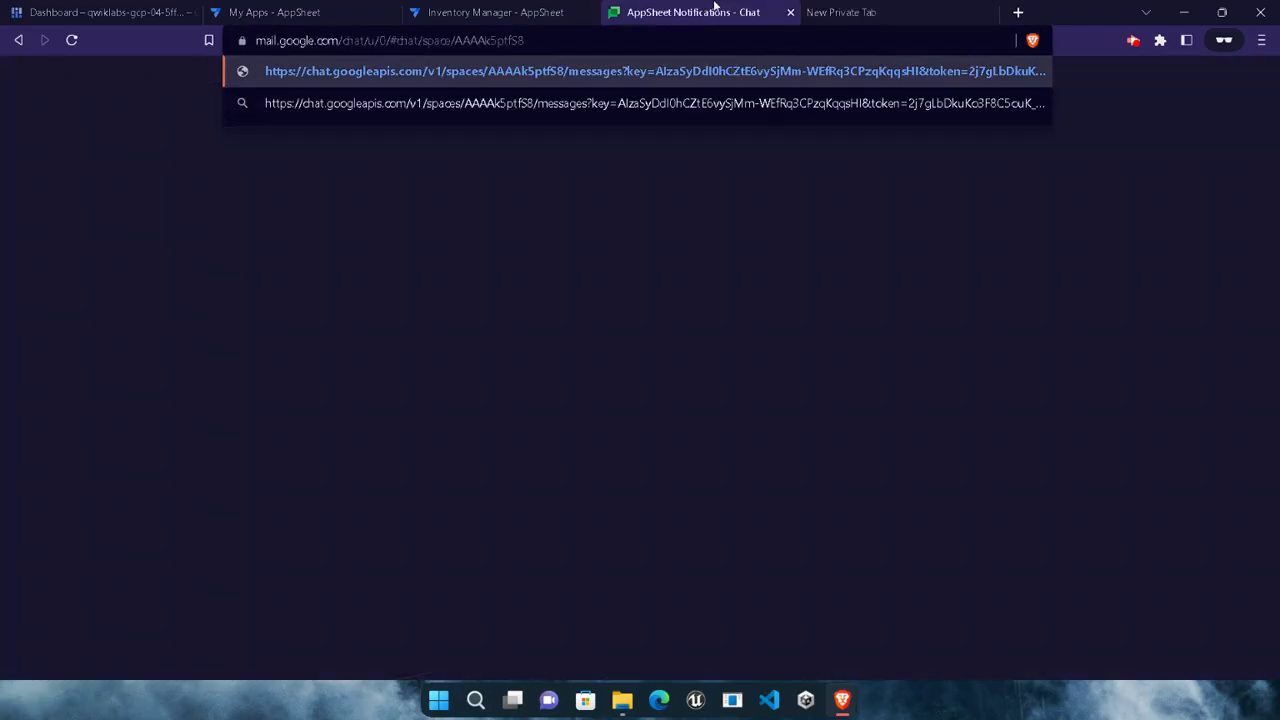
{"action": "left_click", "coordinate": [870, 296]}
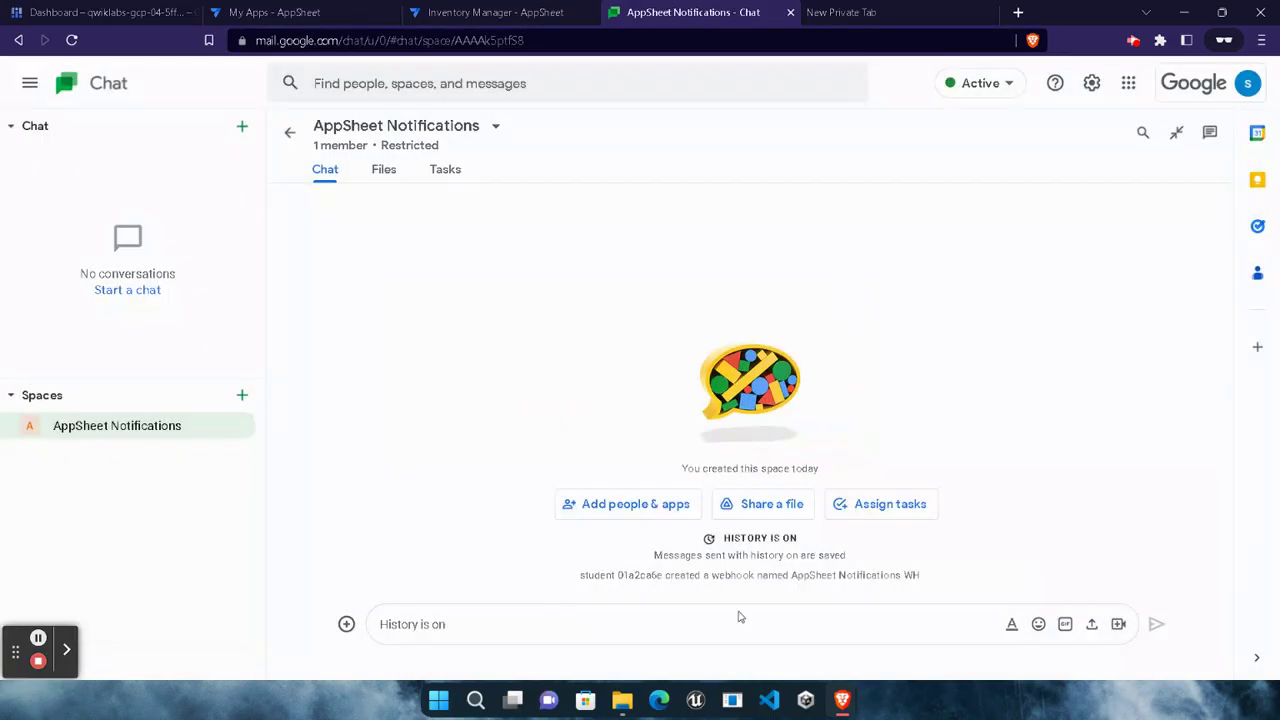
- Return to the Inventory Manager app, dismiss the new-editor welcome tip, and switch to the legacy editor
{"action": "left_click", "coordinate": [495, 12]}
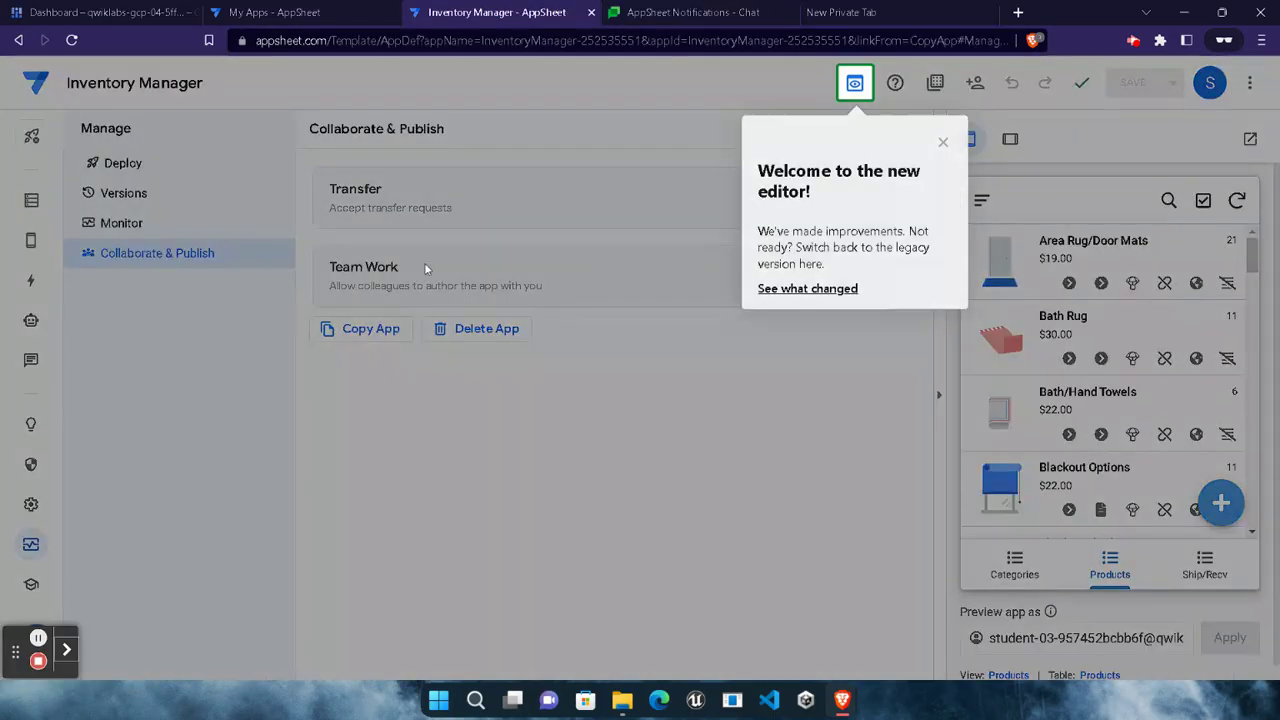
{"action": "left_click", "coordinate": [943, 142]}
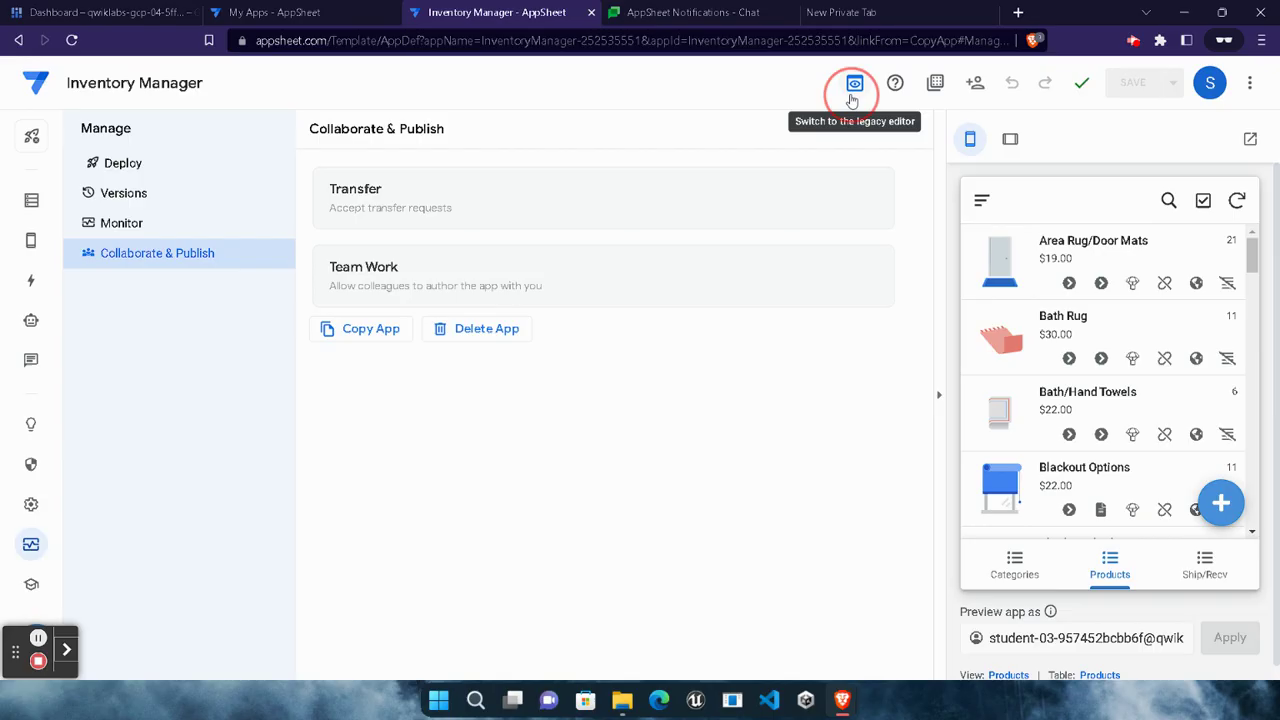
{"action": "left_click", "coordinate": [851, 95]}
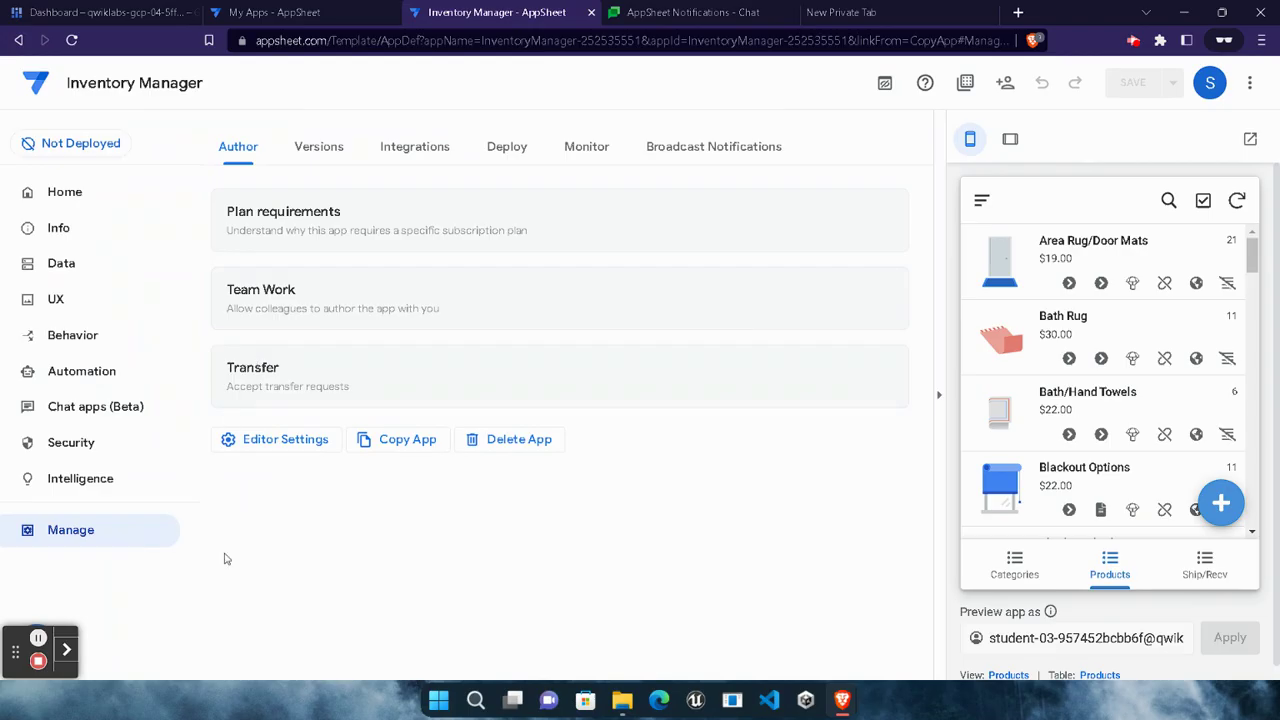
- Create a new automation task in the Inventory Manager app and set its category to "Call a webhook"
{"action": "left_click", "coordinate": [135, 361]}
{"action": "left_click", "coordinate": [466, 147]}
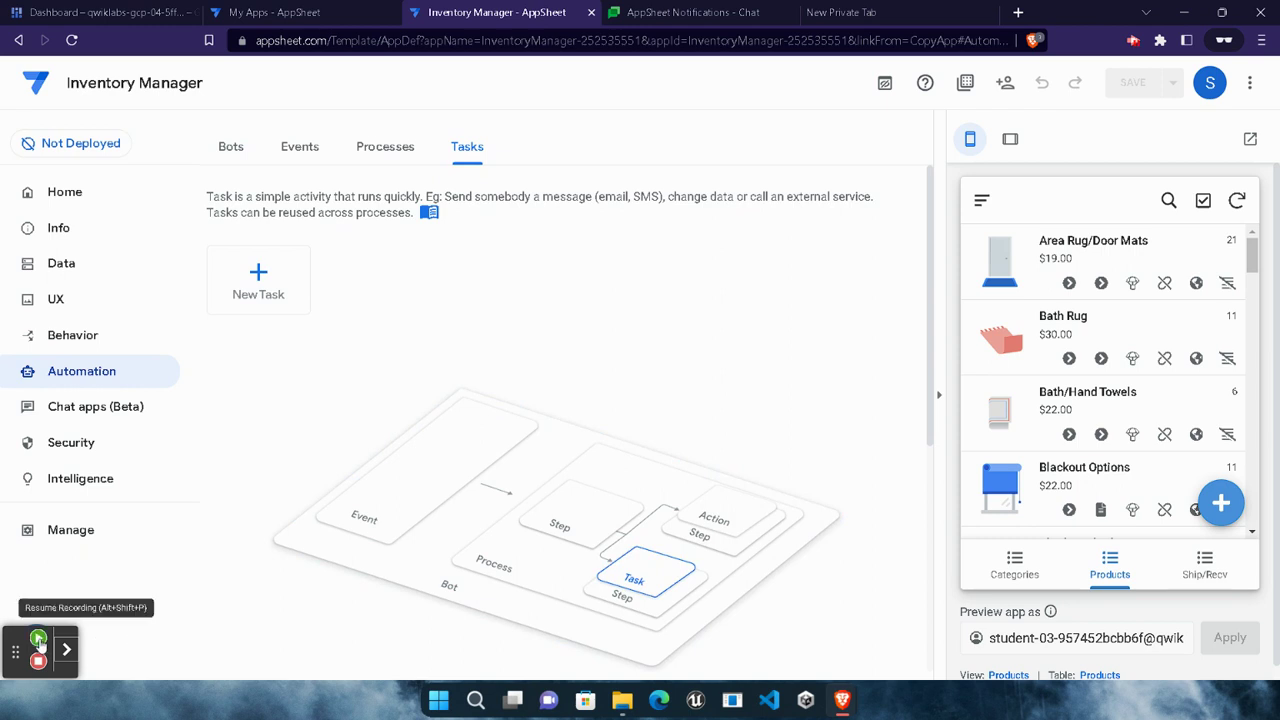
{"action": "left_click", "coordinate": [262, 280]}
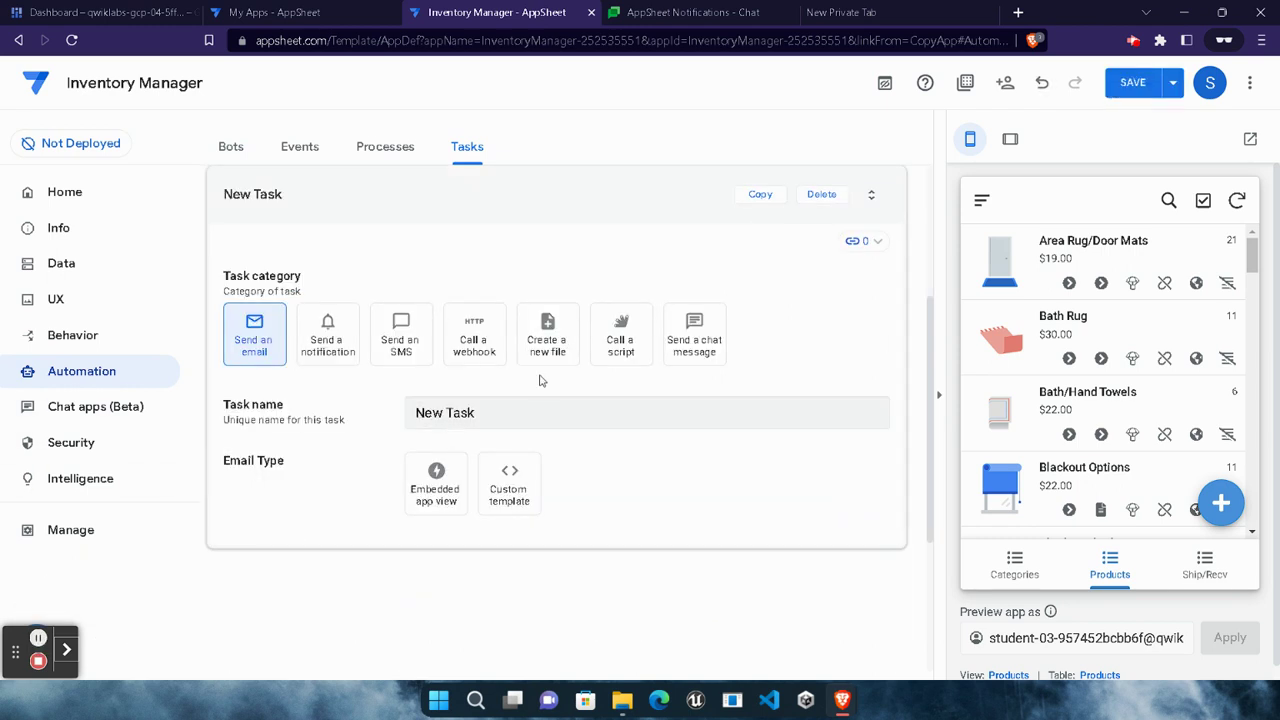
{"action": "left_click", "coordinate": [478, 333]}
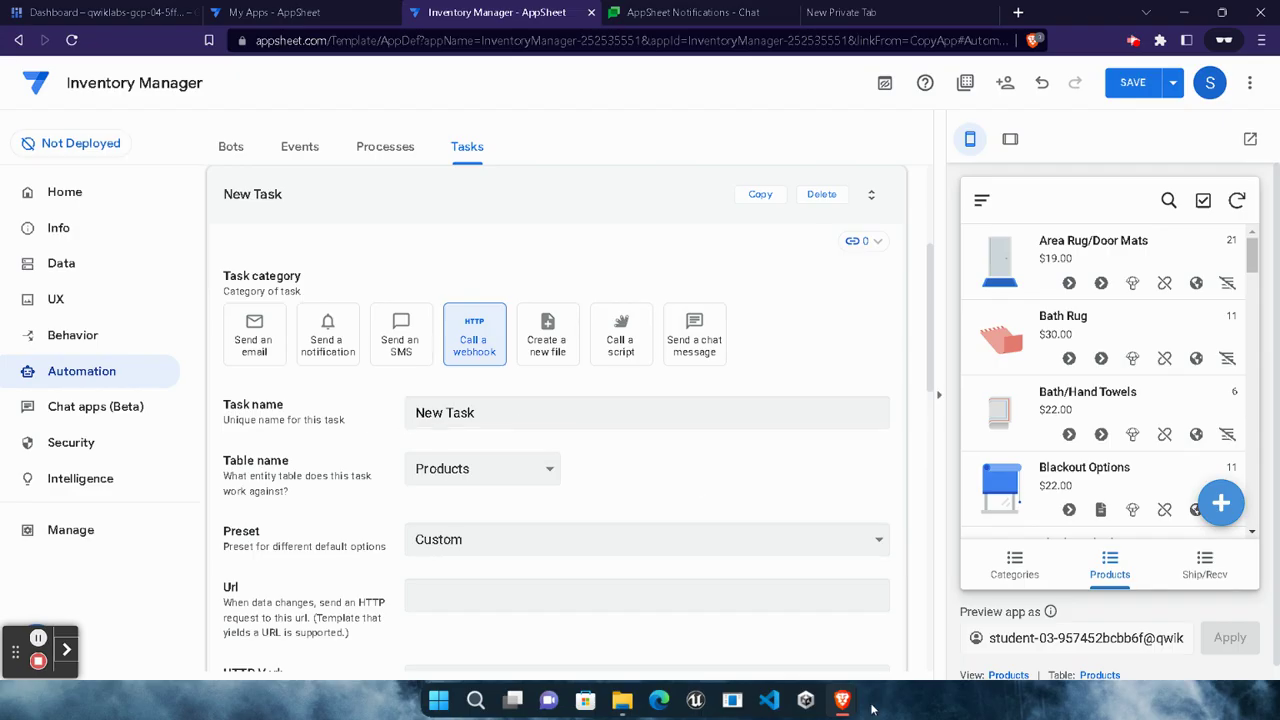
- Copy the task name from the Task 4 lab instructions and rename the new task "Report Low Inventory Task"
{"action": "mouse_move", "coordinate": [842, 700]}
{"action": "left_click", "coordinate": [660, 600]}
{"action": "scroll", "coordinate": [497, 455], "scroll_direction": "down", "scroll_amount": 10}
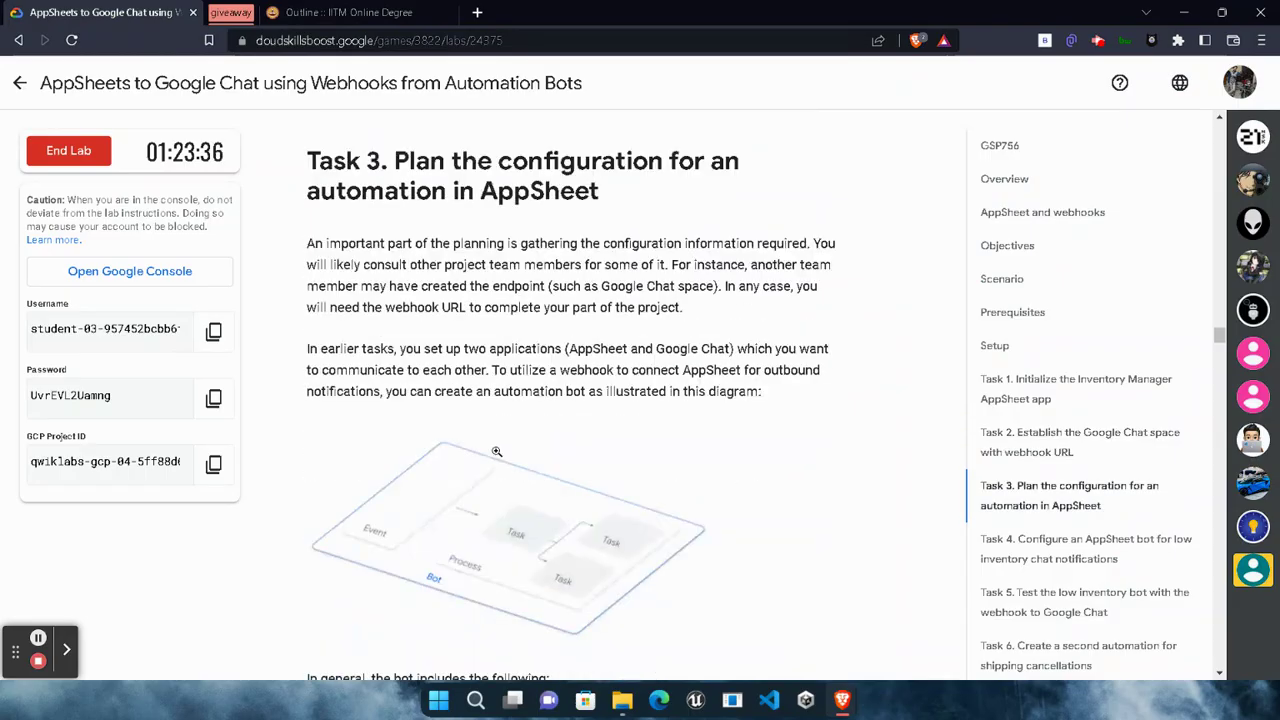
{"action": "scroll", "coordinate": [497, 455], "scroll_direction": "down", "scroll_amount": 8}
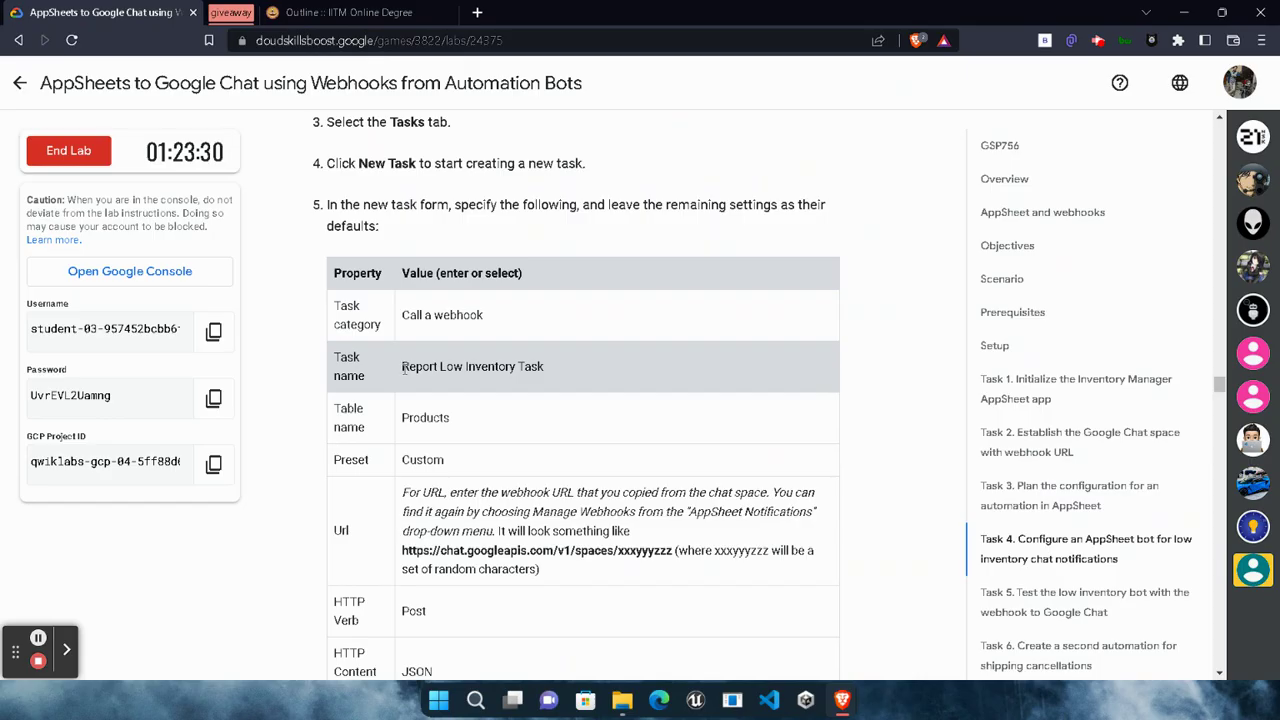
{"action": "left_click_drag", "start_coordinate": [403, 368], "coordinate": [555, 376]}
{"action": "key", "text": "ctrl+c"}
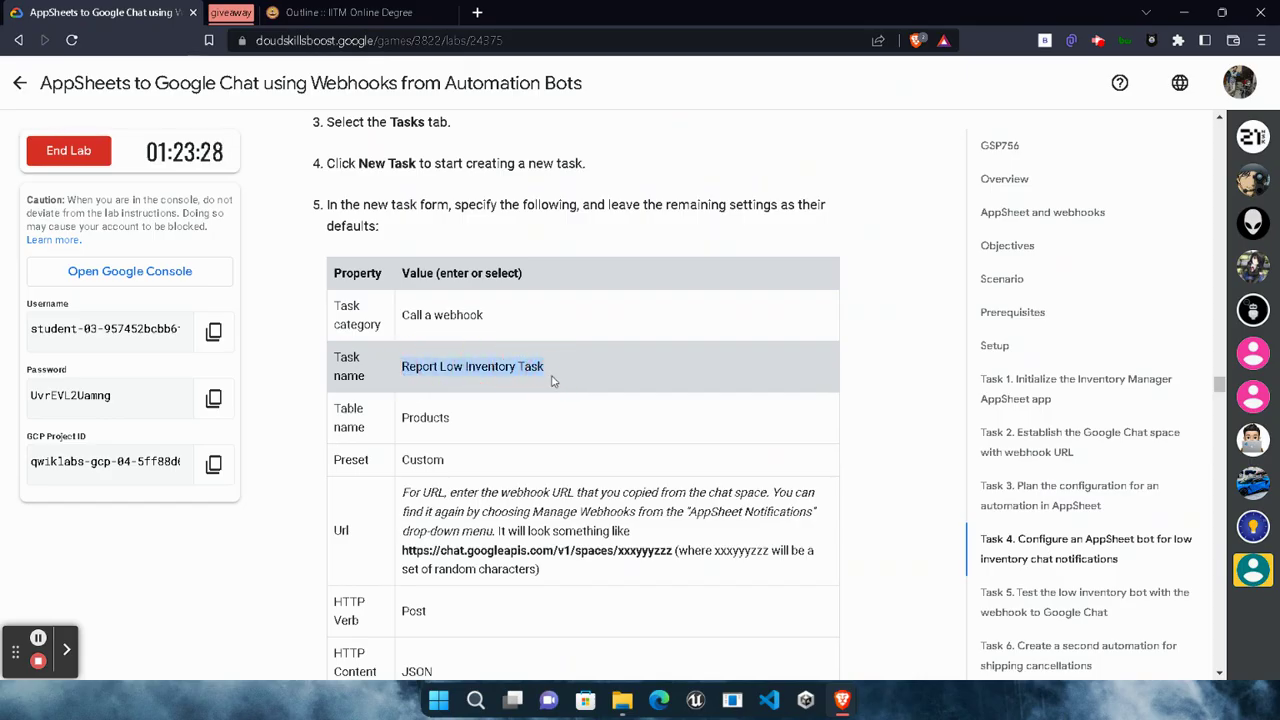
{"action": "mouse_move", "coordinate": [845, 703]}
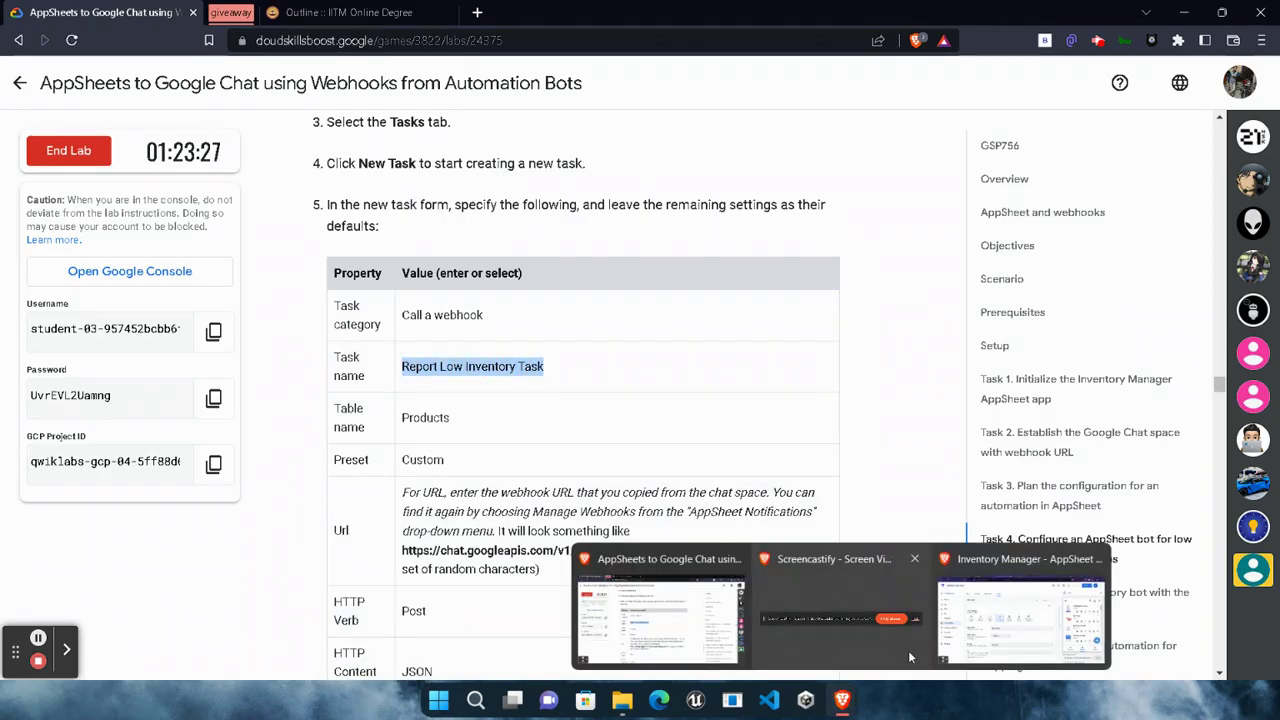
{"action": "left_click", "coordinate": [1065, 605]}
{"action": "left_click", "coordinate": [570, 413]}
{"action": "left_click", "coordinate": [570, 413]}
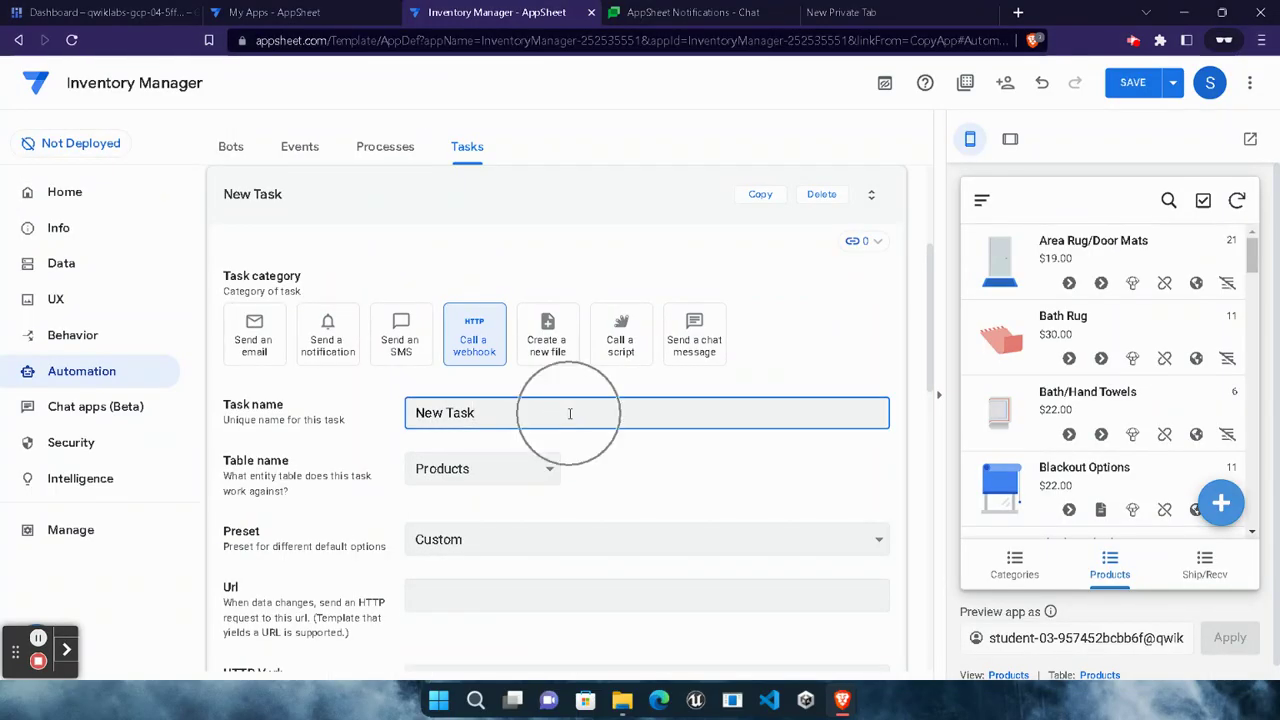
{"action": "key", "text": "BackSpace"}
{"action": "key", "text": "ctrl+v"}
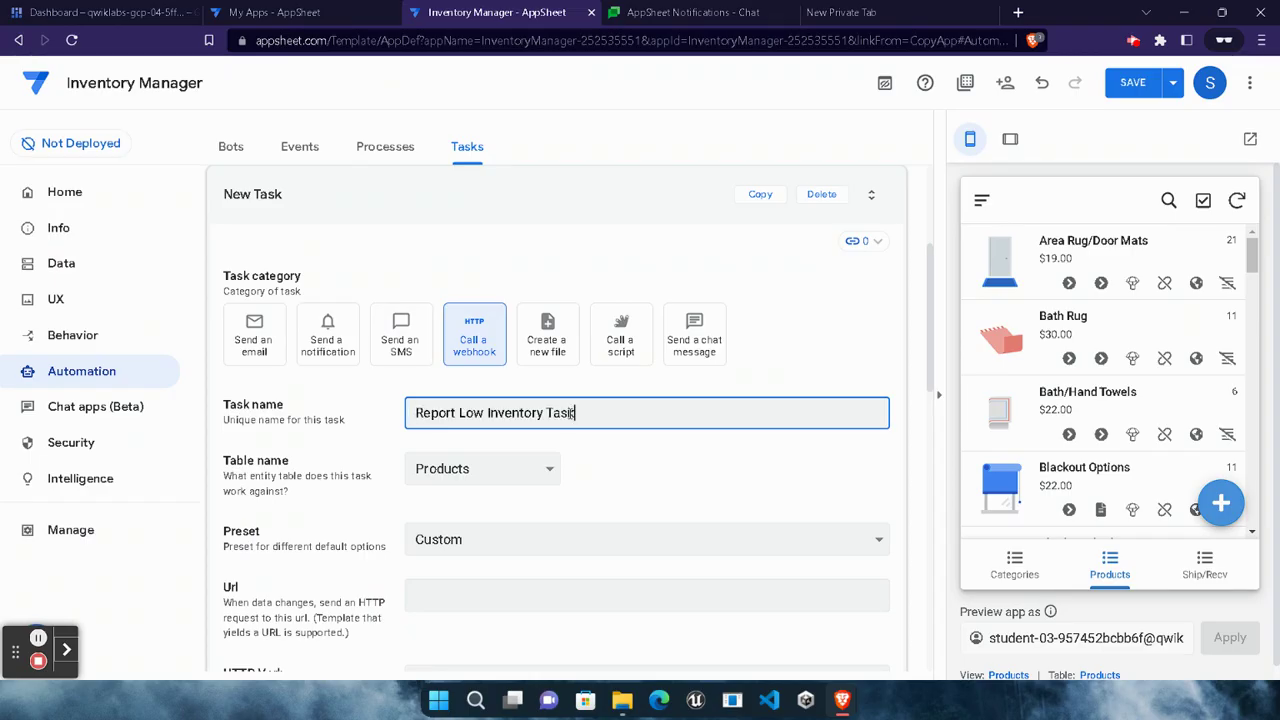
- Copy the webhook URL from the spare tab, dismiss the save reminder, and paste the URL with its key and token into the task's Url field
{"action": "scroll", "coordinate": [559, 517], "scroll_direction": "down", "scroll_amount": 2}
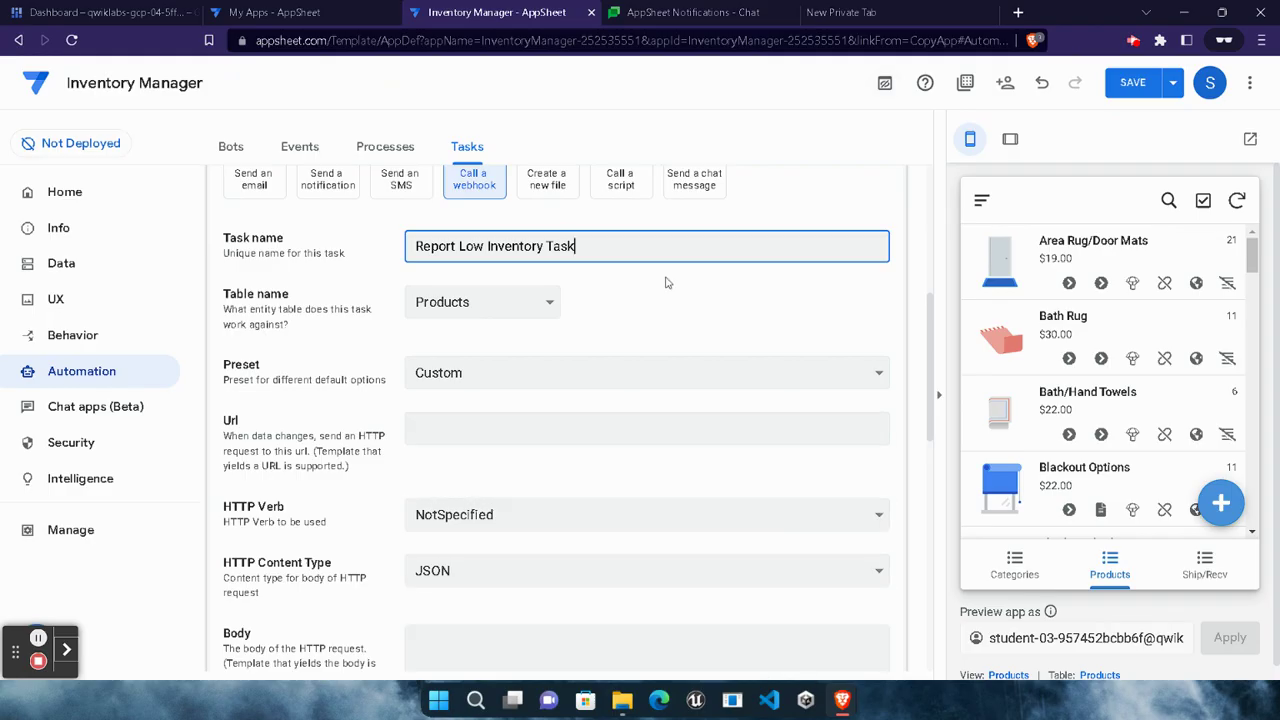
{"action": "left_click", "coordinate": [840, 12]}
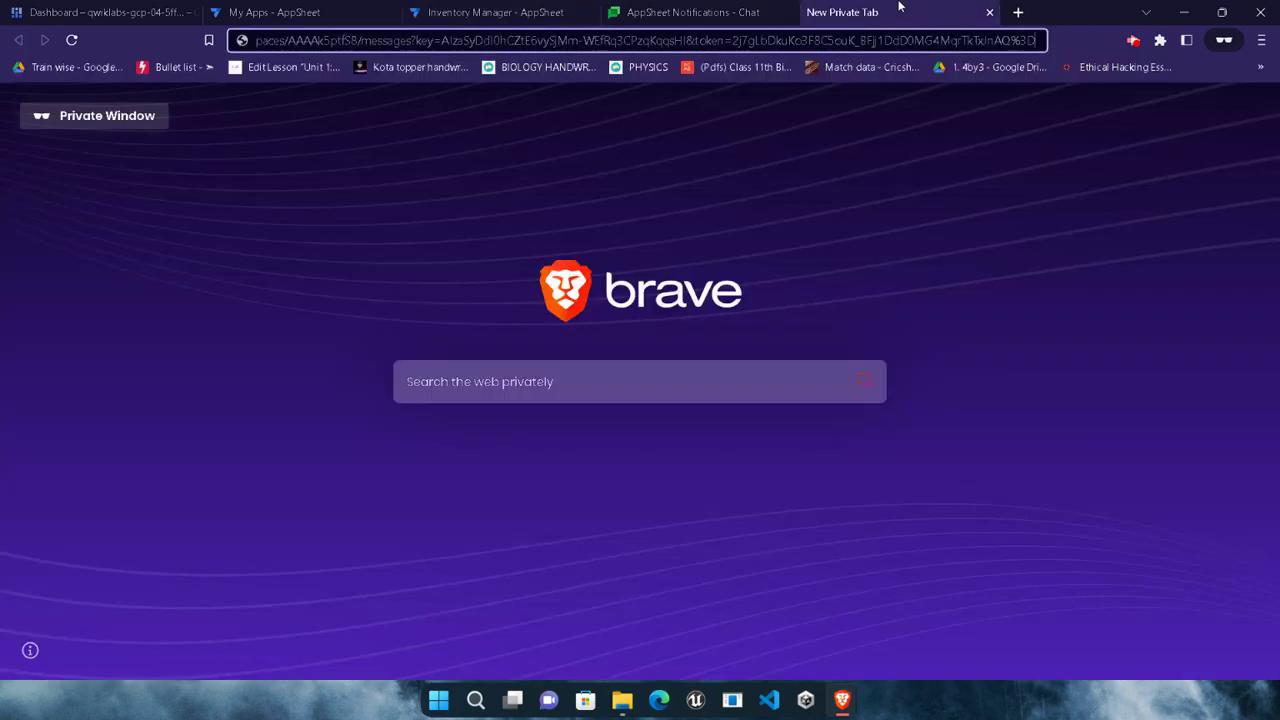
{"action": "left_click", "coordinate": [735, 40]}
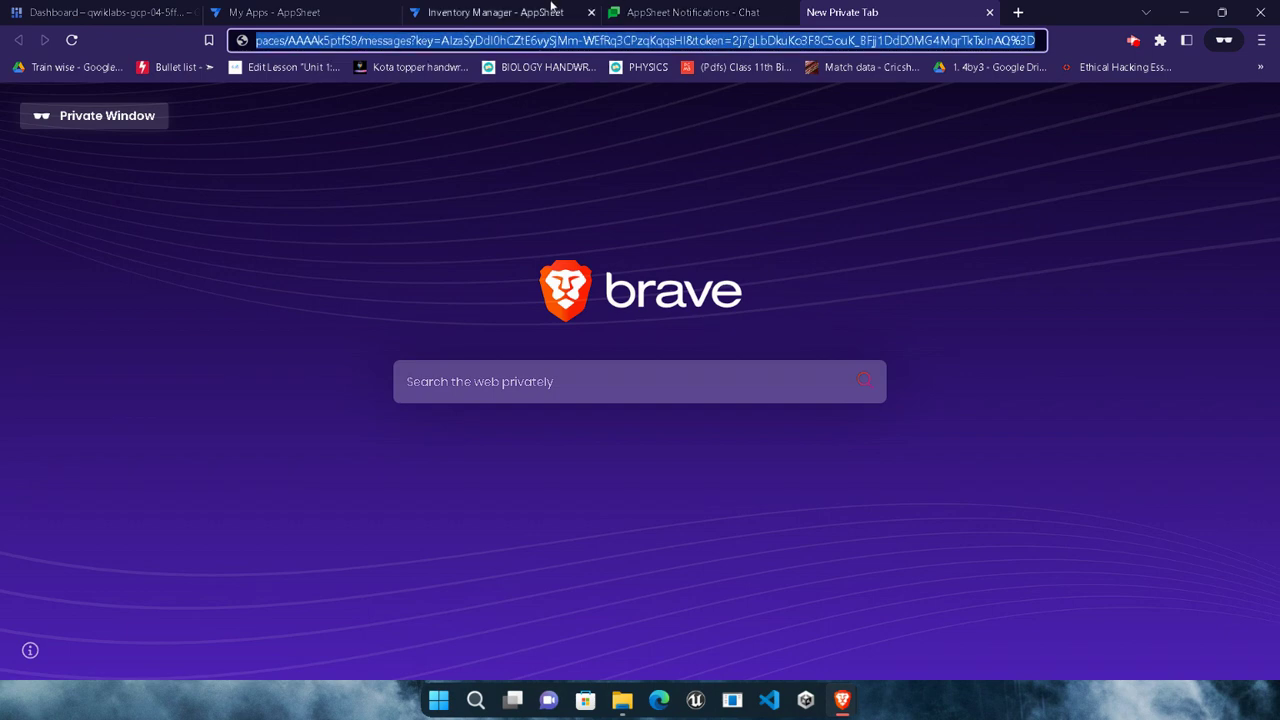
{"action": "left_click", "coordinate": [500, 12]}
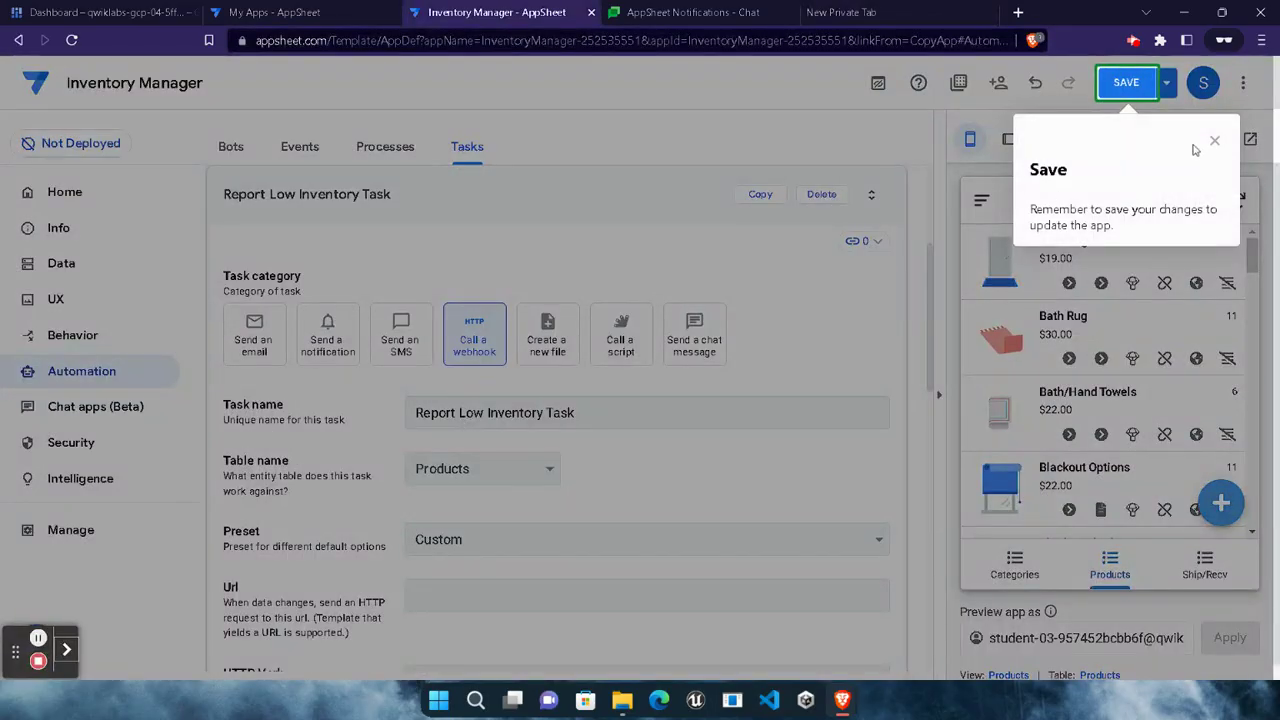
{"action": "left_click", "coordinate": [1212, 143]}
{"action": "scroll", "coordinate": [443, 331], "scroll_direction": "down", "scroll_amount": 2}
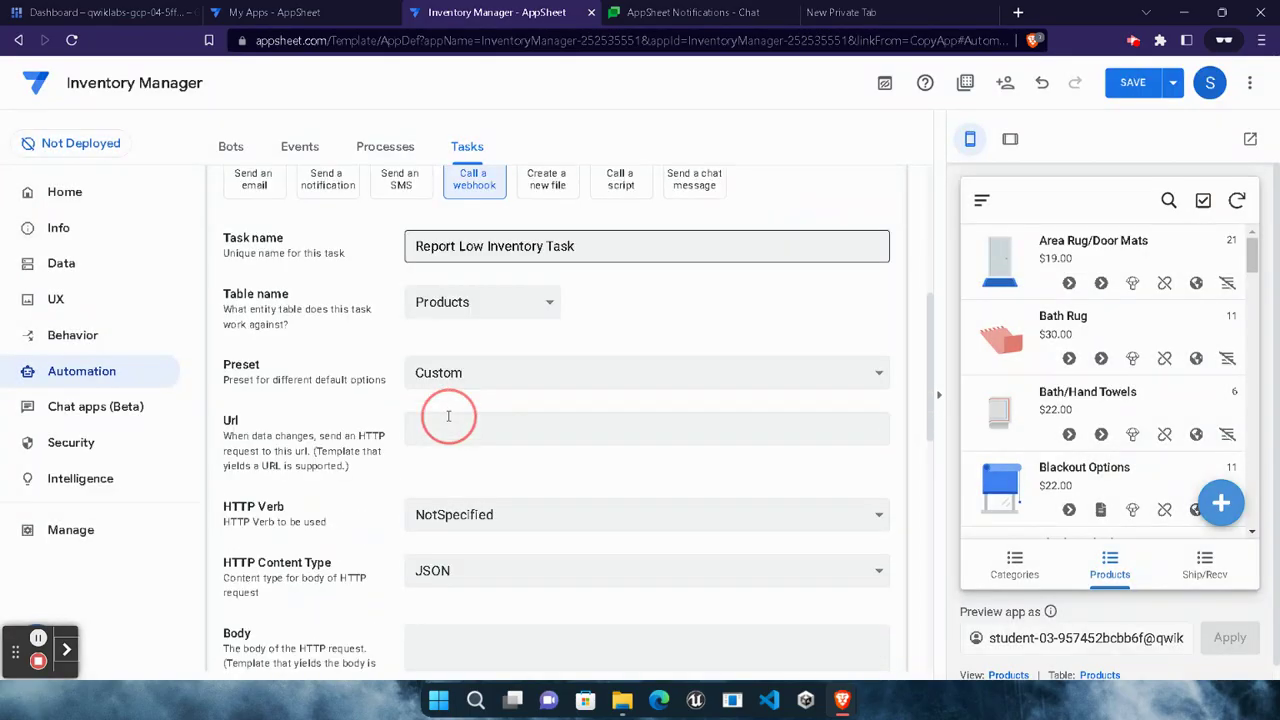
{"action": "left_click", "coordinate": [500, 441]}
{"action": "key", "text": "ctrl+v"}
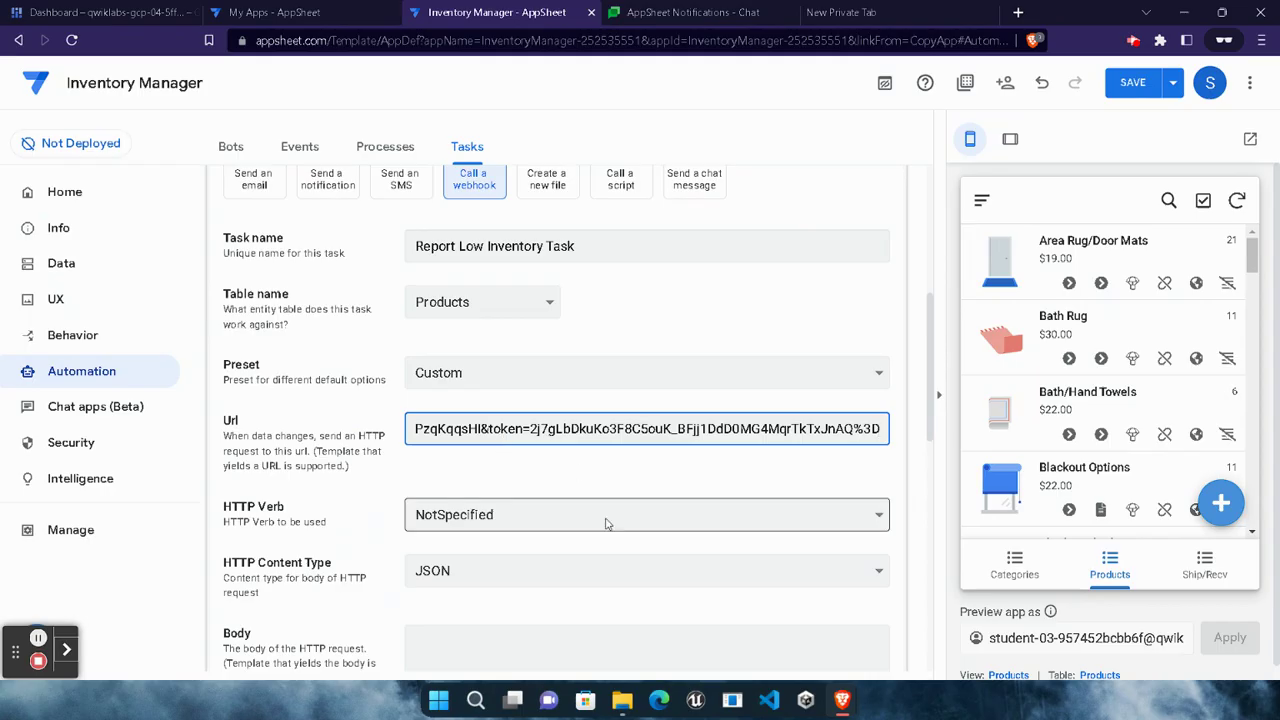
- Set the webhook task's HTTP Verb to Post
{"action": "scroll", "coordinate": [605, 529], "scroll_direction": "down", "scroll_amount": 2}
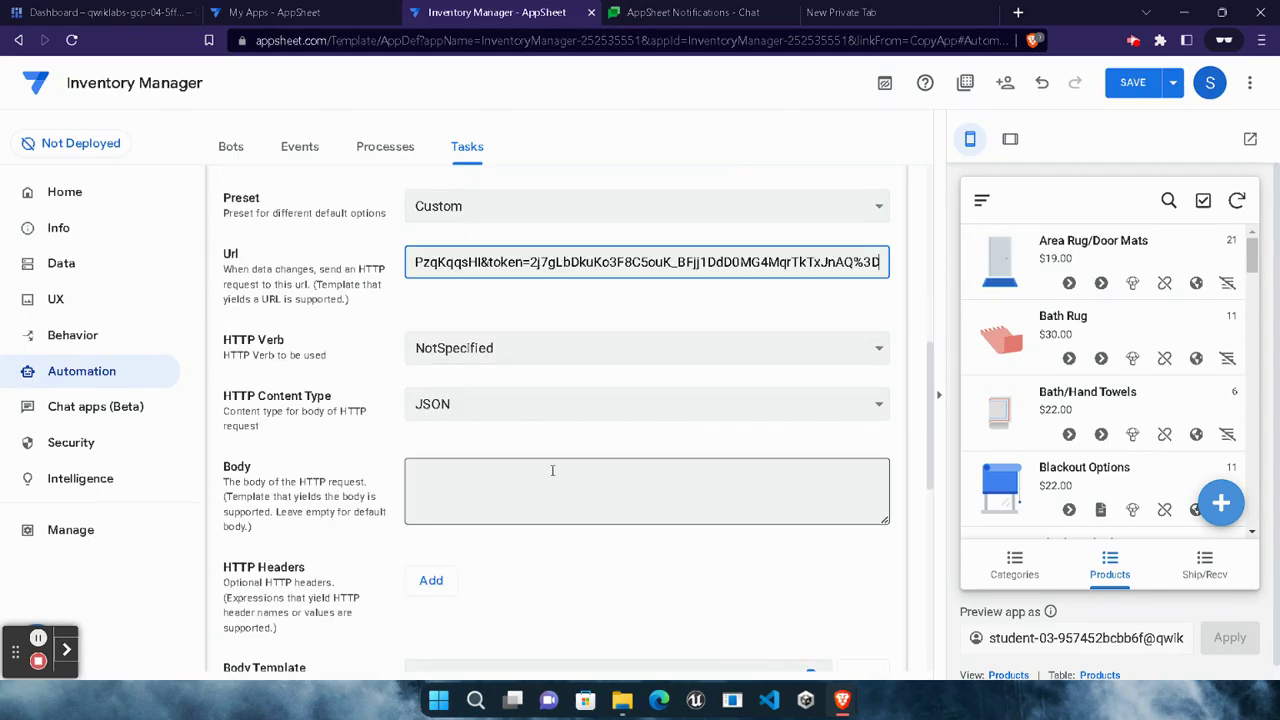
{"action": "left_click", "coordinate": [519, 350]}
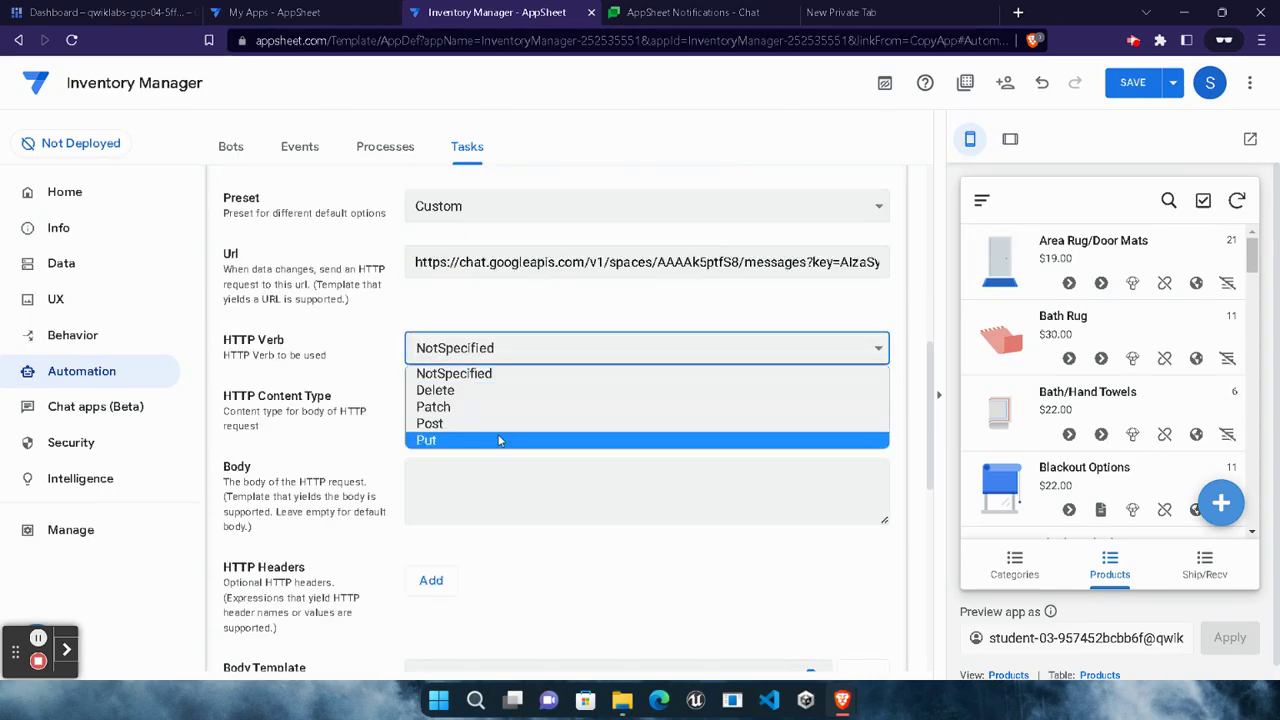
{"action": "left_click", "coordinate": [505, 406]}
{"action": "left_click", "coordinate": [515, 352]}
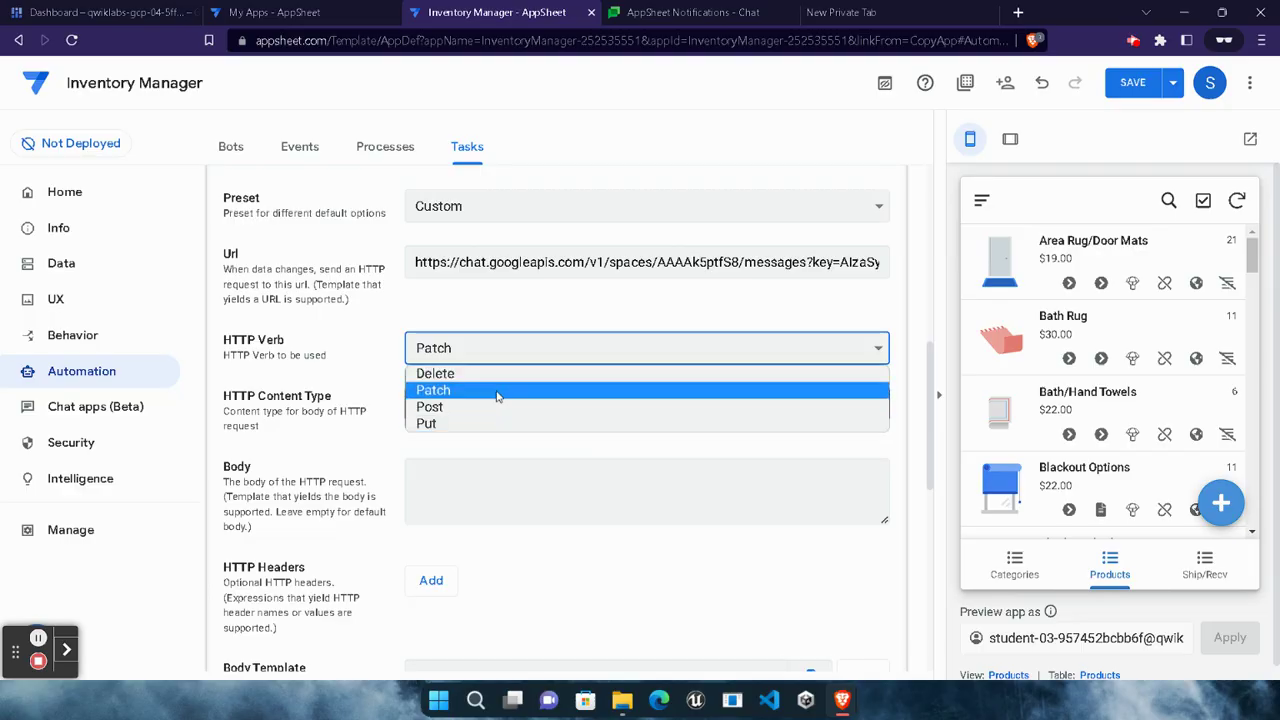
{"action": "left_click", "coordinate": [497, 406]}
- Set the task's Body to the lab's low-inventory JSON text with Product Name, Current Inventory and Minimum Acceptable Inventory, and save the app
{"action": "scroll", "coordinate": [505, 541], "scroll_direction": "down", "scroll_amount": 2}
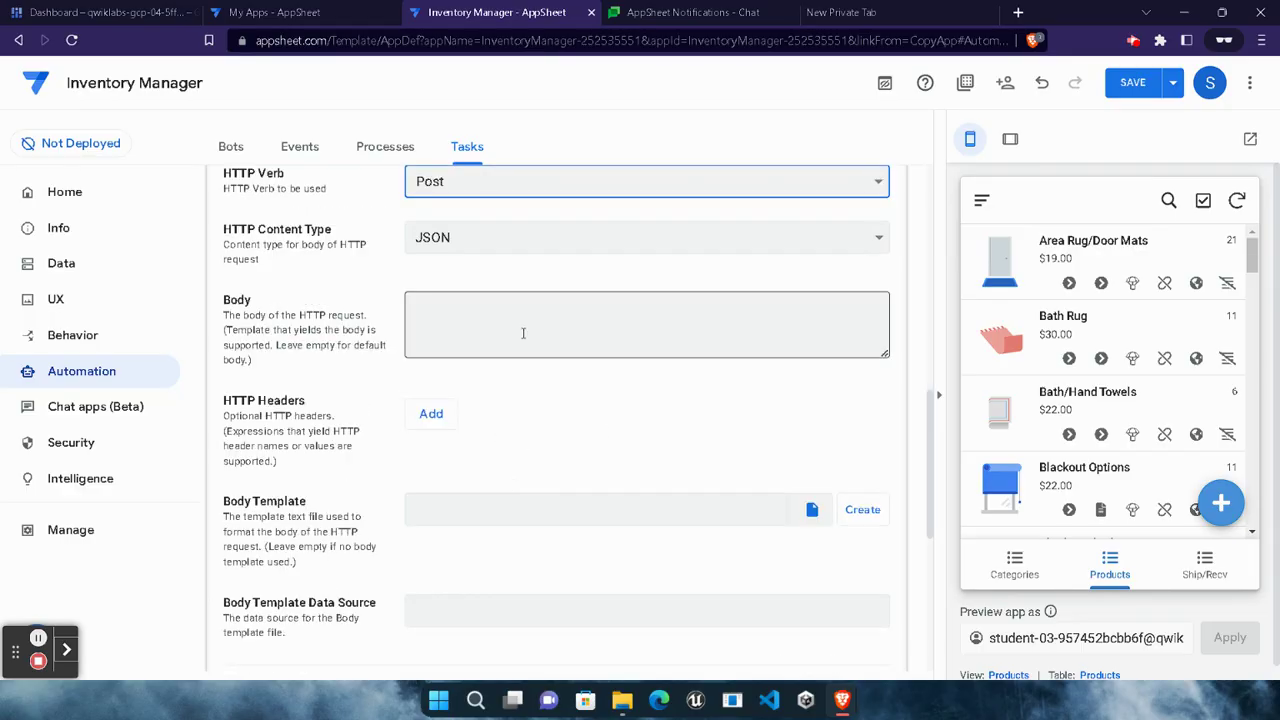
{"action": "mouse_move", "coordinate": [842, 700]}
{"action": "left_click", "coordinate": [600, 568]}
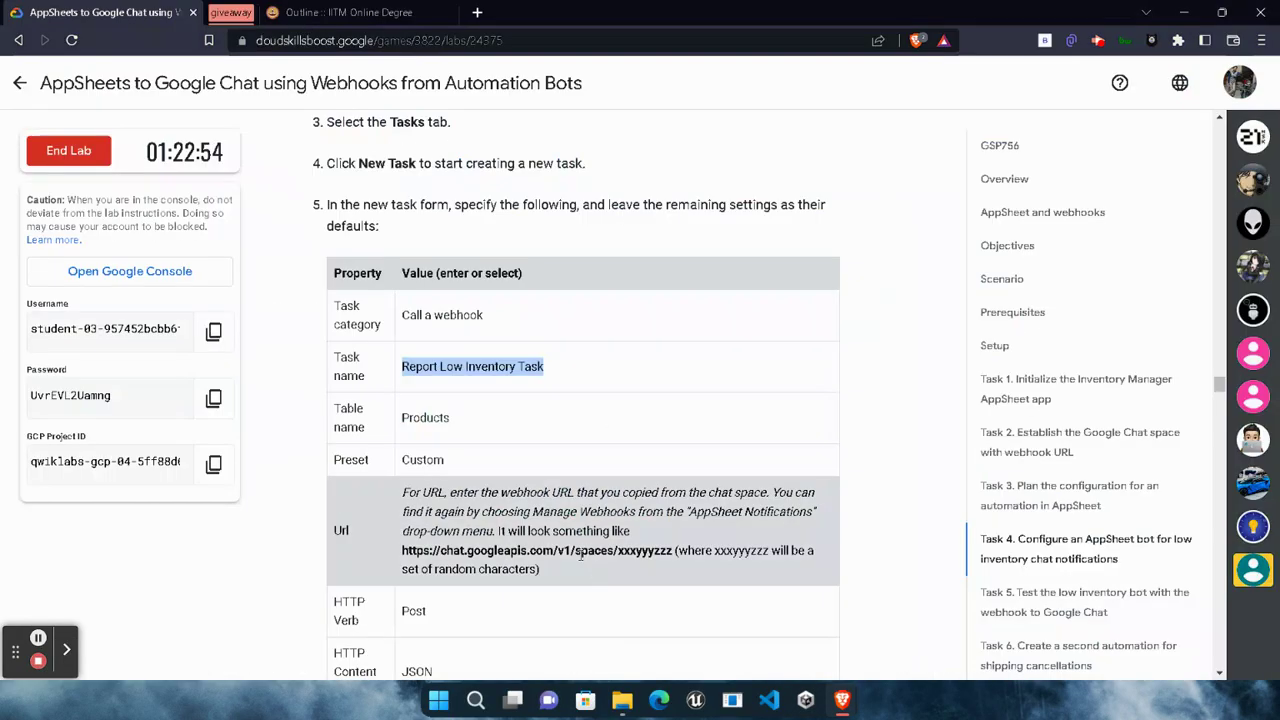
{"action": "scroll", "coordinate": [455, 505], "scroll_direction": "down", "scroll_amount": 3}
{"action": "scroll", "coordinate": [451, 507], "scroll_direction": "down", "scroll_amount": 1}
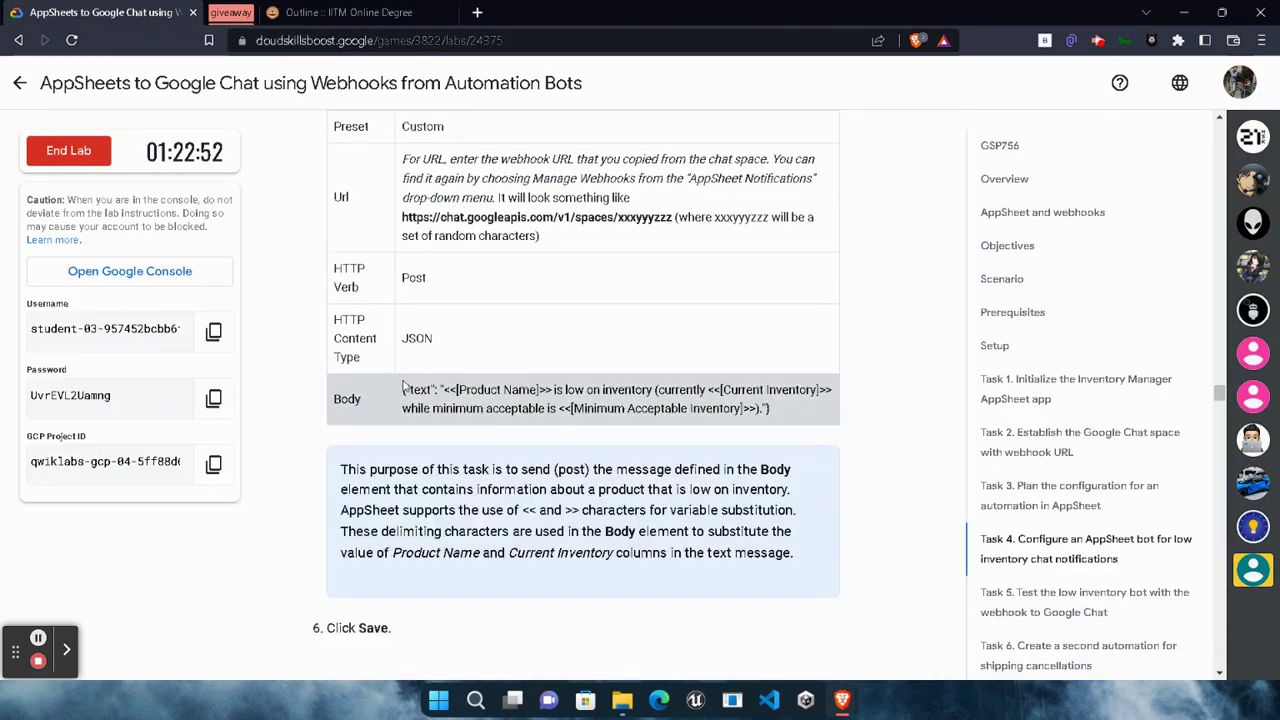
{"action": "left_click_drag", "start_coordinate": [403, 388], "coordinate": [772, 414]}
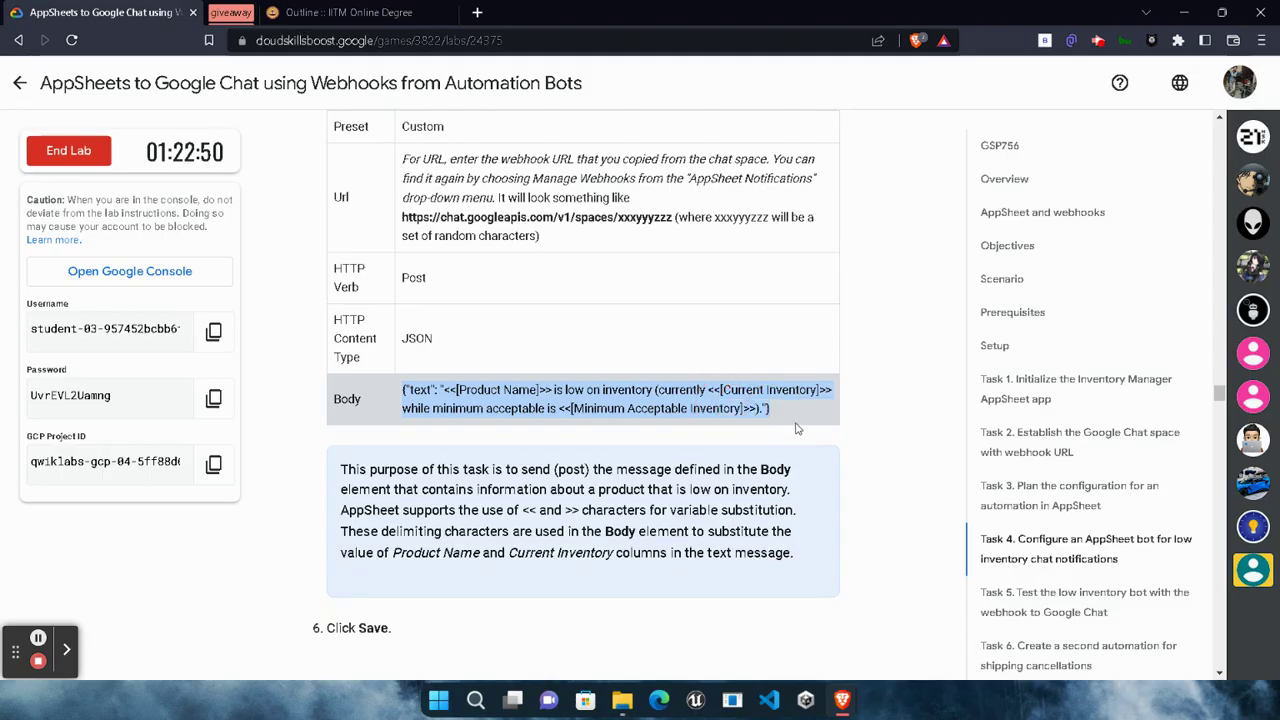
{"action": "mouse_move", "coordinate": [842, 700]}
{"action": "left_click", "coordinate": [1020, 560]}
{"action": "left_click", "coordinate": [618, 333]}
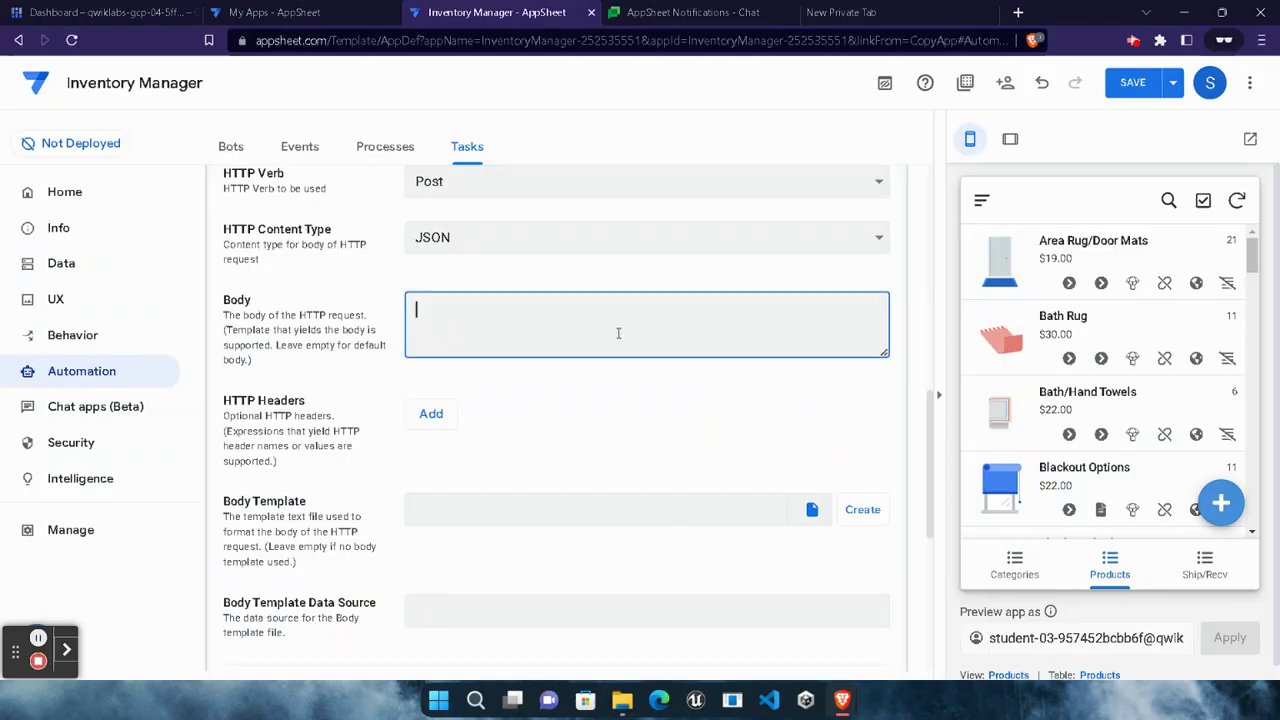
{"action": "type", "text": "{\"text\": \"<<[Product Name]>> is low on inventory (currently <<[Current Inventory]>> while minimum acceptable is <<[Minimum Acceptable Inventory]>>).\"}"}
{"action": "left_click", "coordinate": [1133, 88]}
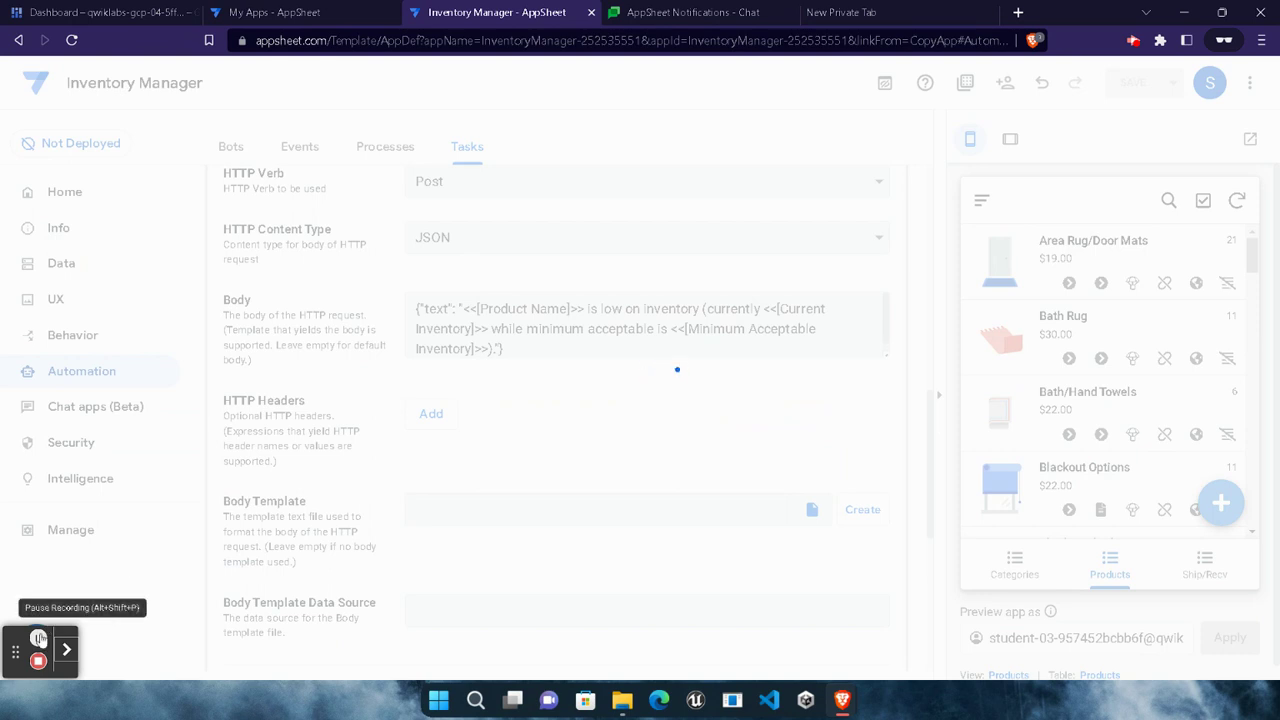
- Create a new automation process and set its table to Products, checking the lab's process instructions
{"action": "left_click", "coordinate": [393, 146]}
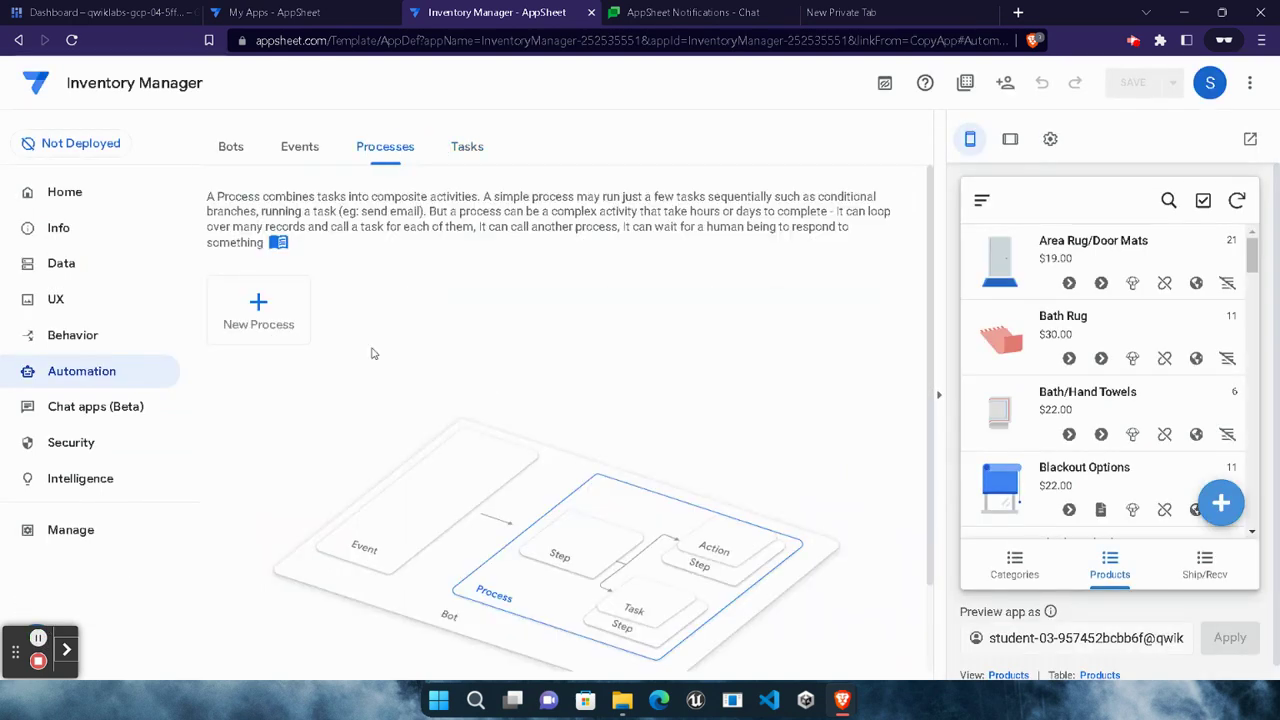
{"action": "left_click", "coordinate": [262, 311]}
{"action": "scroll", "coordinate": [565, 467], "scroll_direction": "down", "scroll_amount": 2}
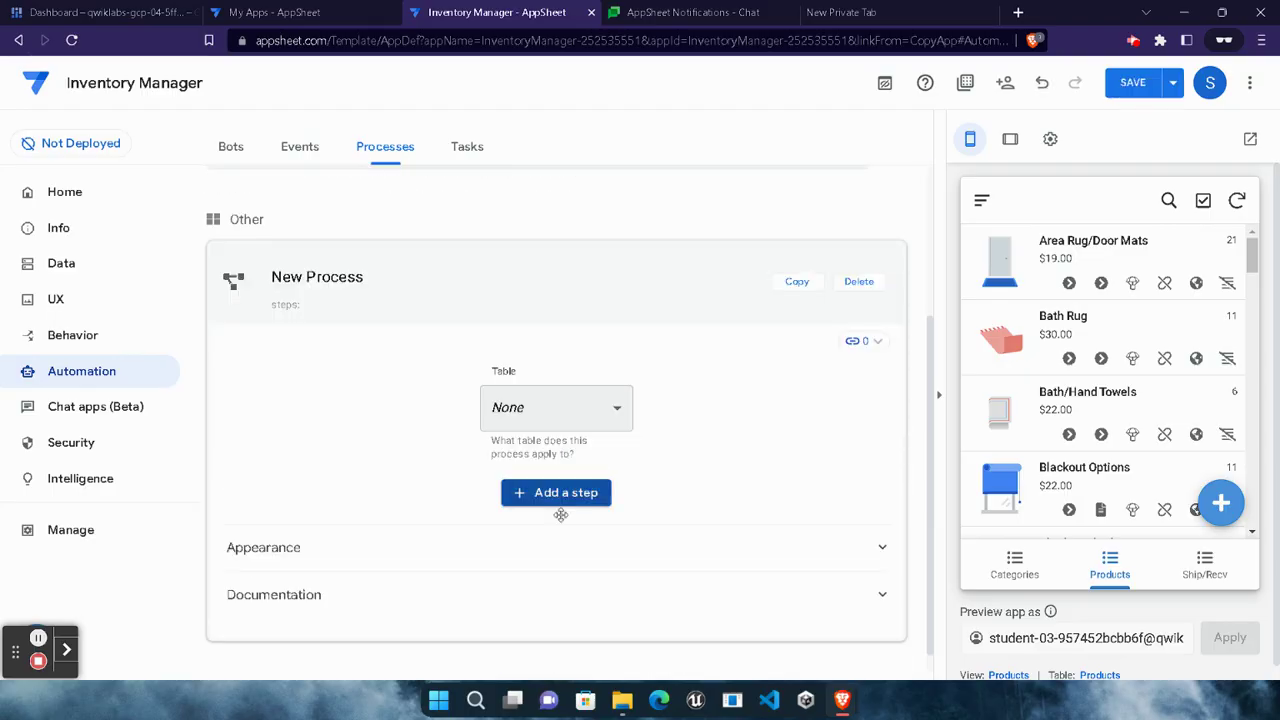
{"action": "left_click", "coordinate": [545, 407]}
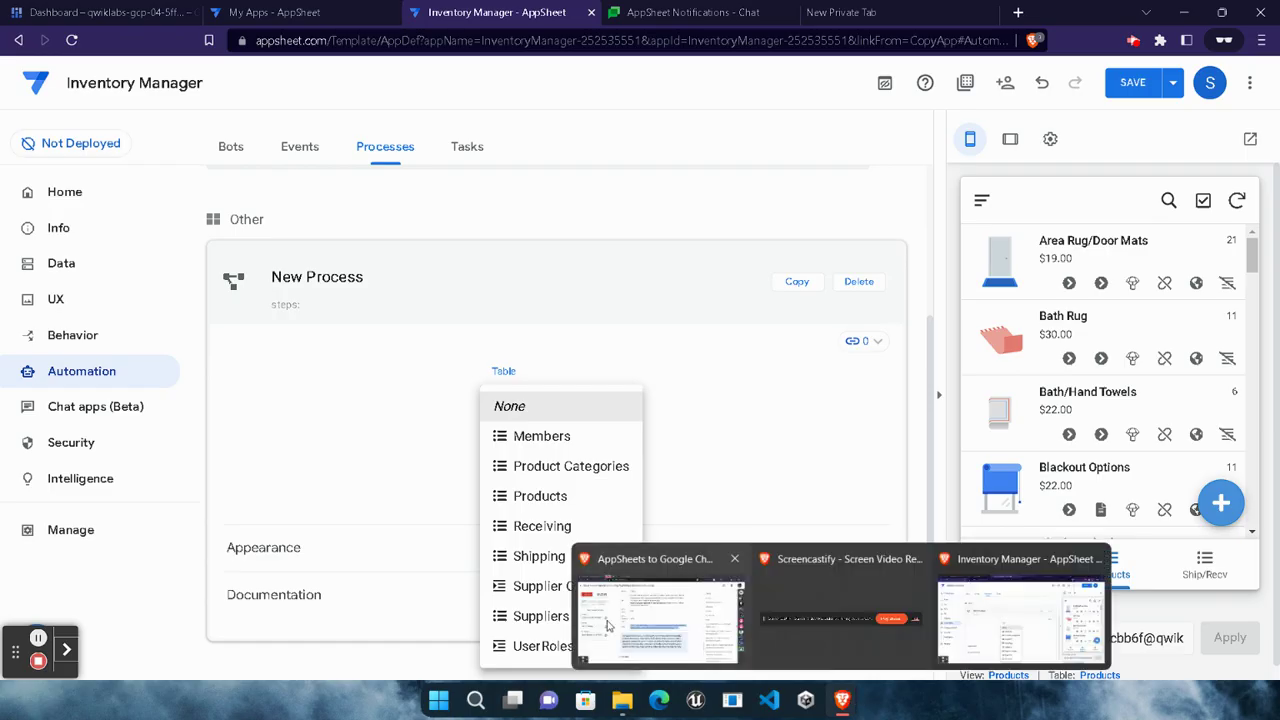
{"action": "left_click", "coordinate": [650, 600]}
{"action": "scroll", "coordinate": [594, 511], "scroll_direction": "down", "scroll_amount": 5}
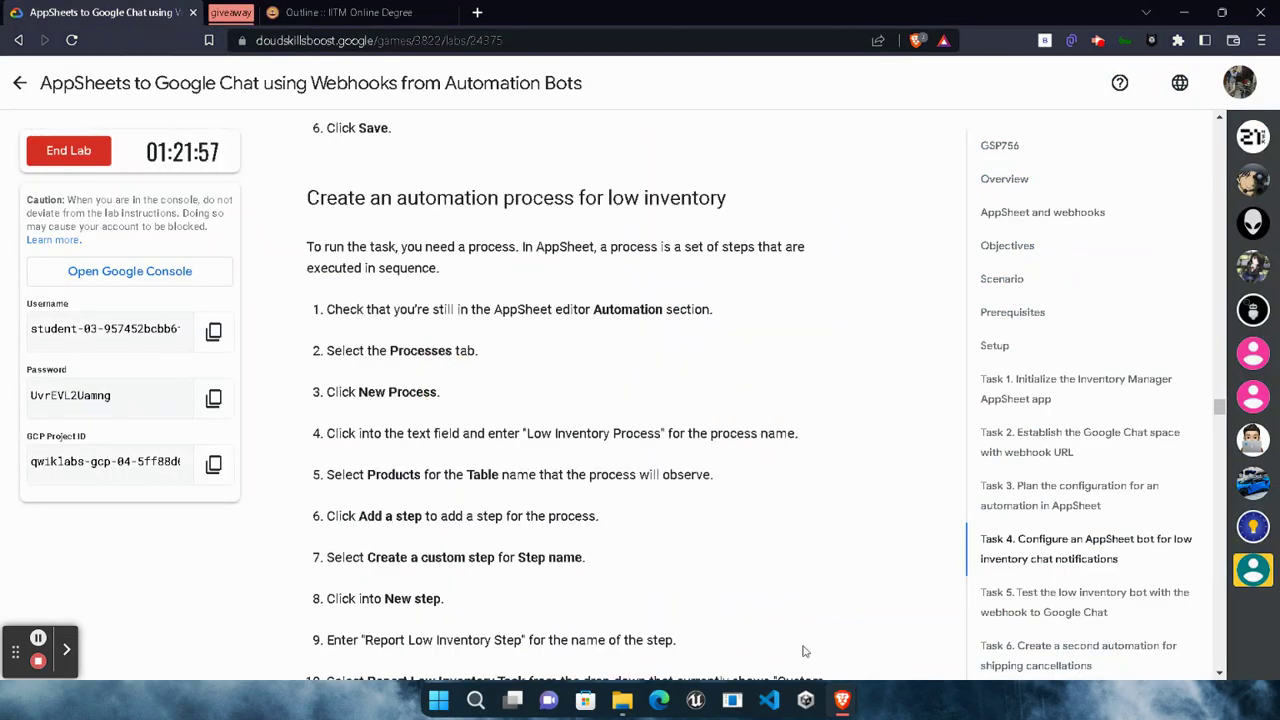
{"action": "mouse_move", "coordinate": [842, 700]}
{"action": "left_click", "coordinate": [1020, 605]}
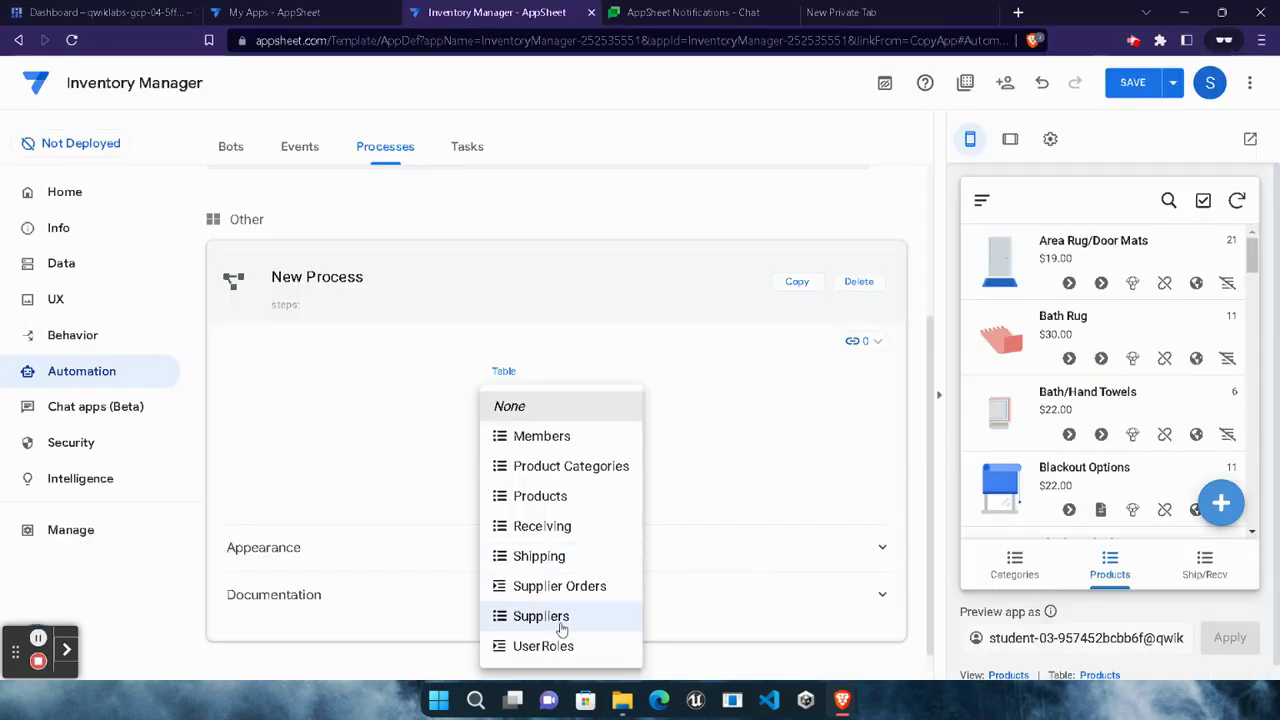
{"action": "left_click", "coordinate": [542, 496]}
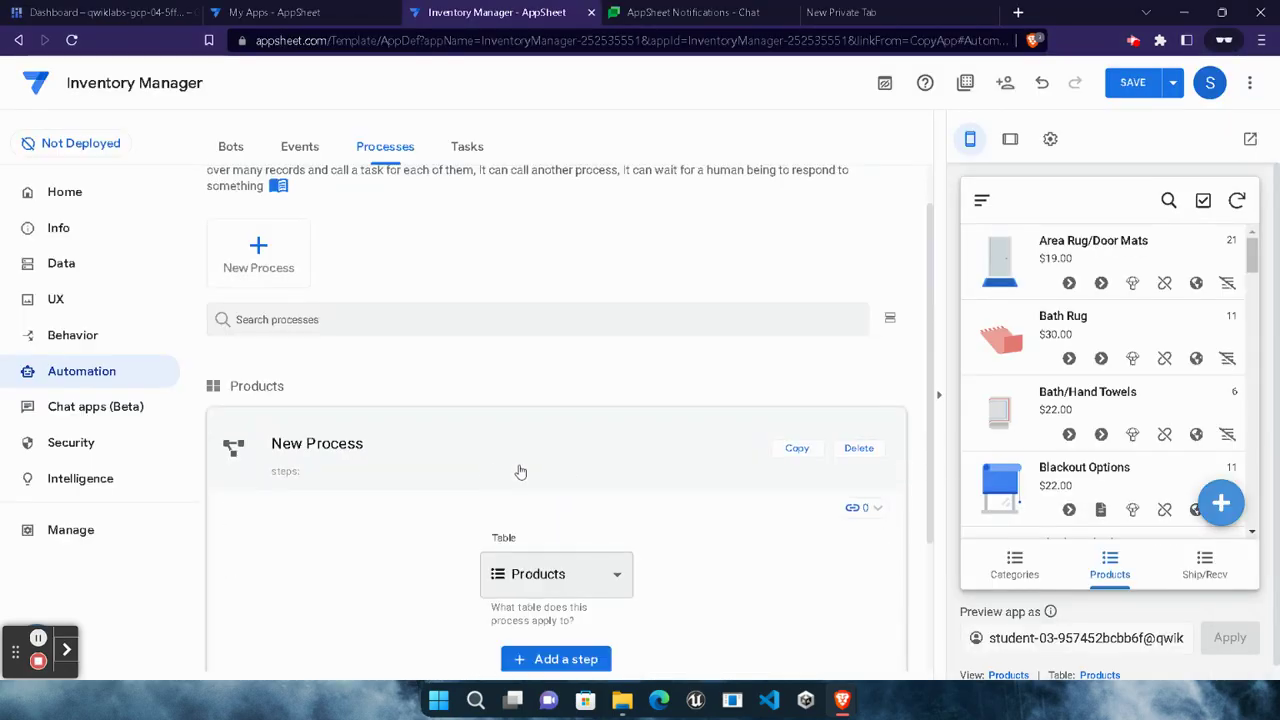
- Copy the process name from the lab instructions and rename the new process "Low Inventory Process"
{"action": "scroll", "coordinate": [520, 472], "scroll_direction": "down", "scroll_amount": 2}
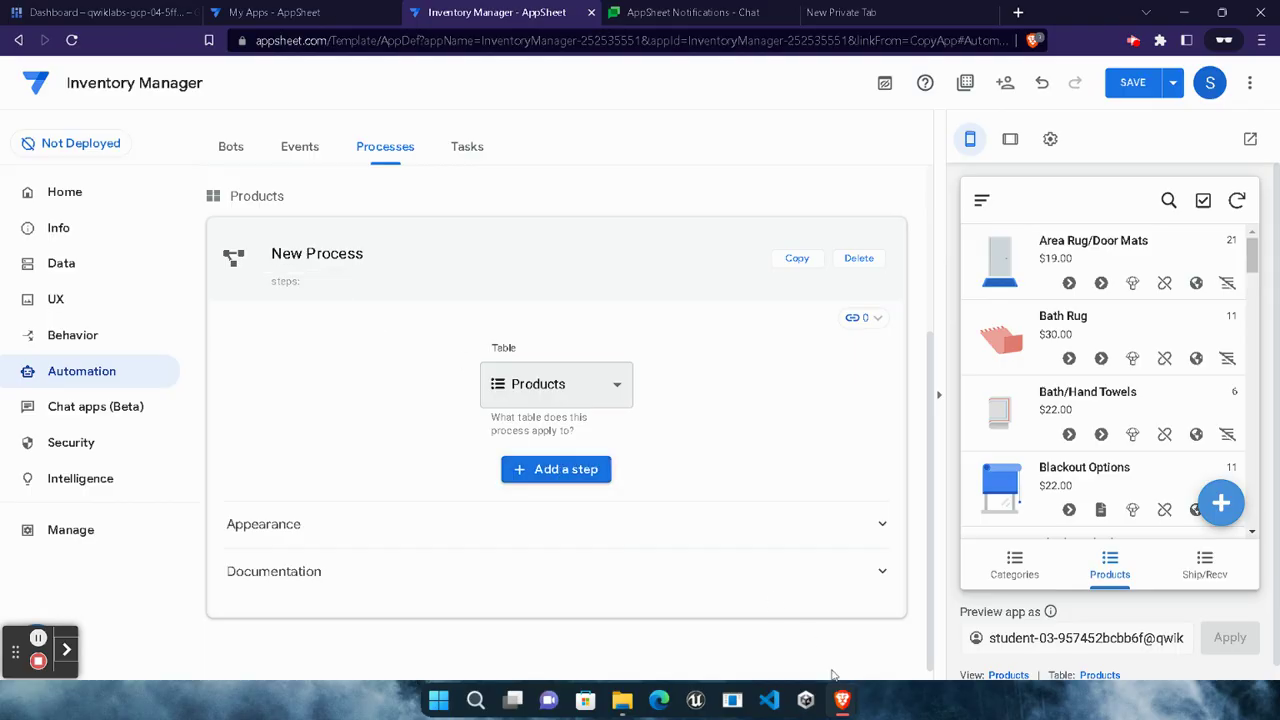
{"action": "mouse_move", "coordinate": [842, 700]}
{"action": "left_click", "coordinate": [658, 605]}
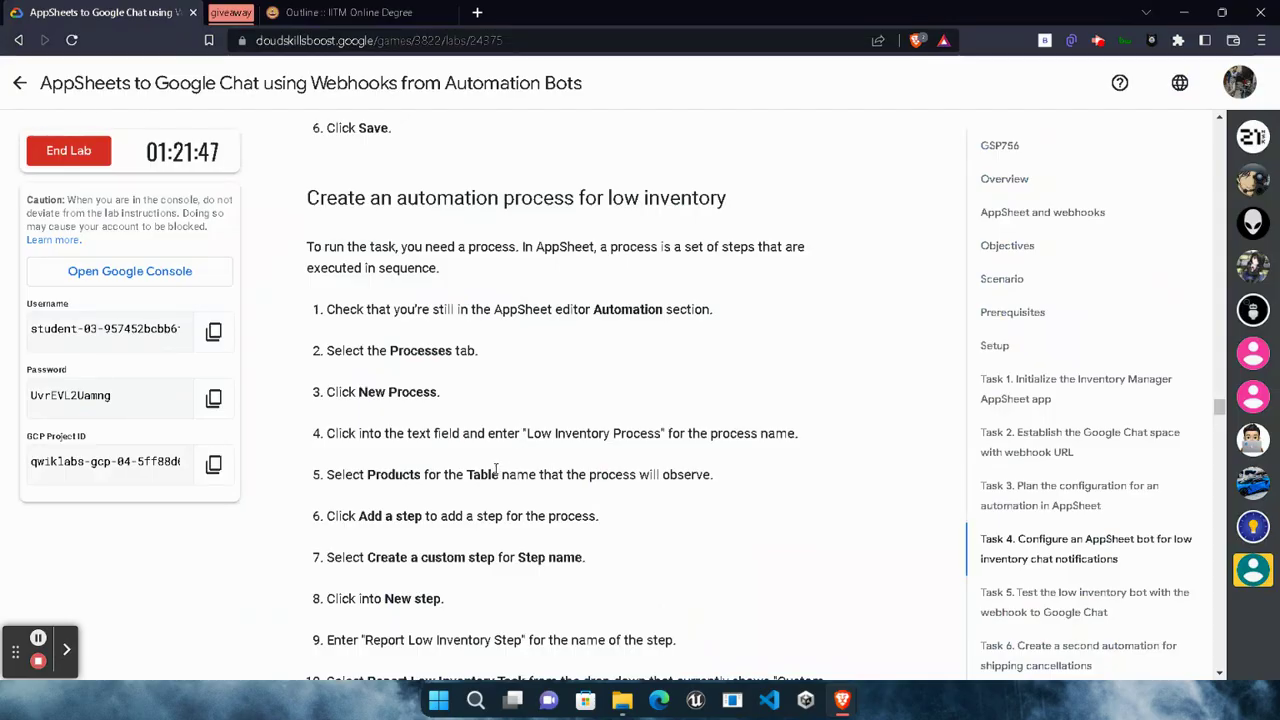
{"action": "left_click_drag", "start_coordinate": [527, 433], "coordinate": [663, 437]}
{"action": "key", "text": "ctrl+c"}
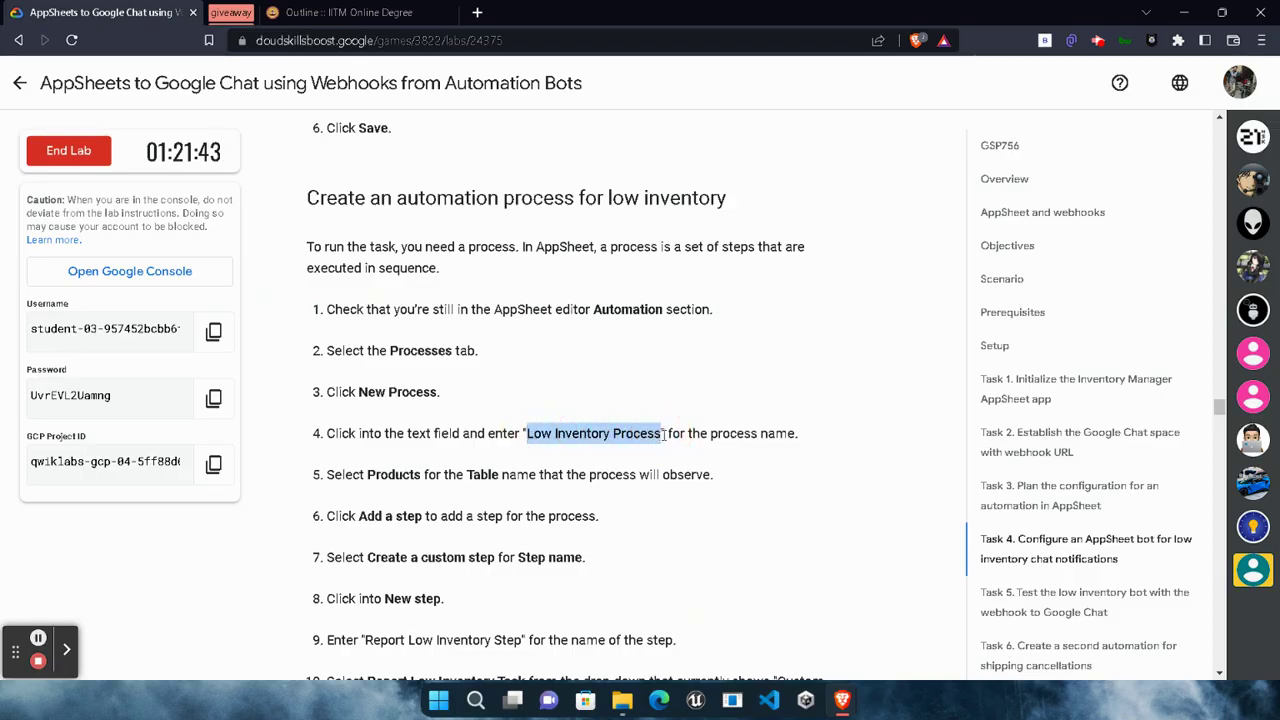
{"action": "mouse_move", "coordinate": [845, 700]}
{"action": "left_click", "coordinate": [1050, 605]}
{"action": "left_click", "coordinate": [321, 256]}
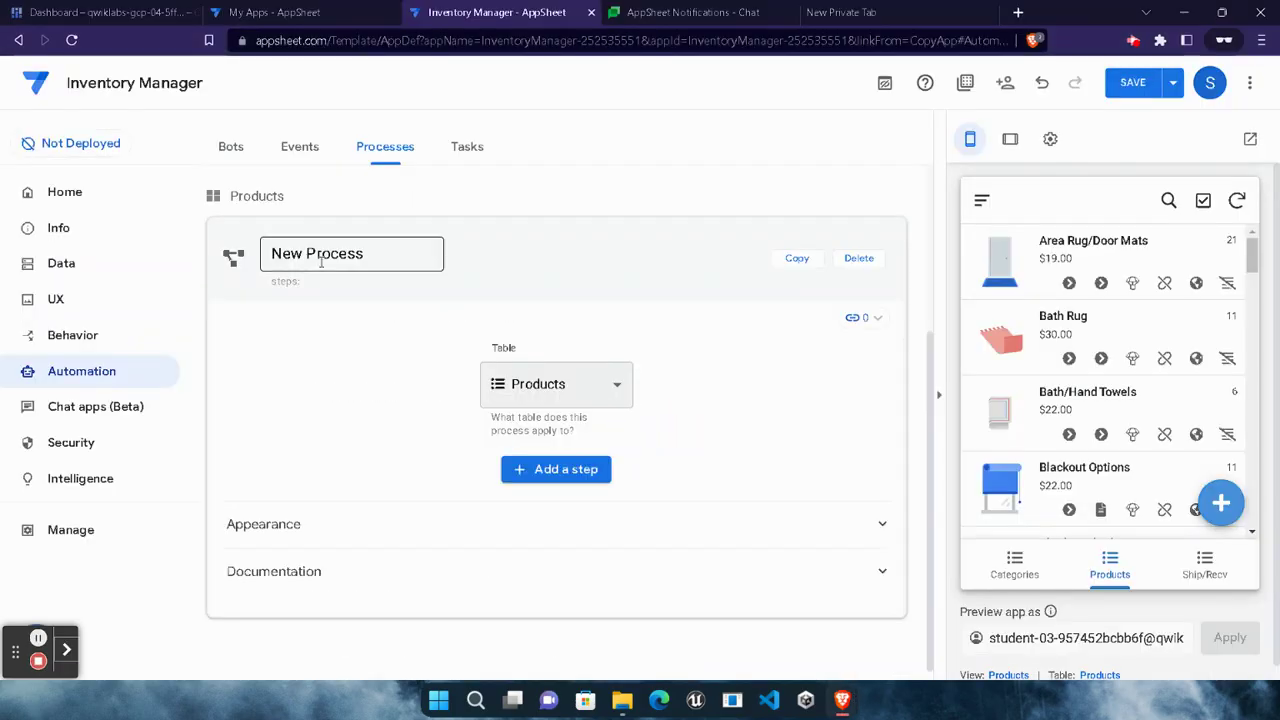
{"action": "key", "text": "ctrl+a"}
{"action": "key", "text": "BackSpace"}
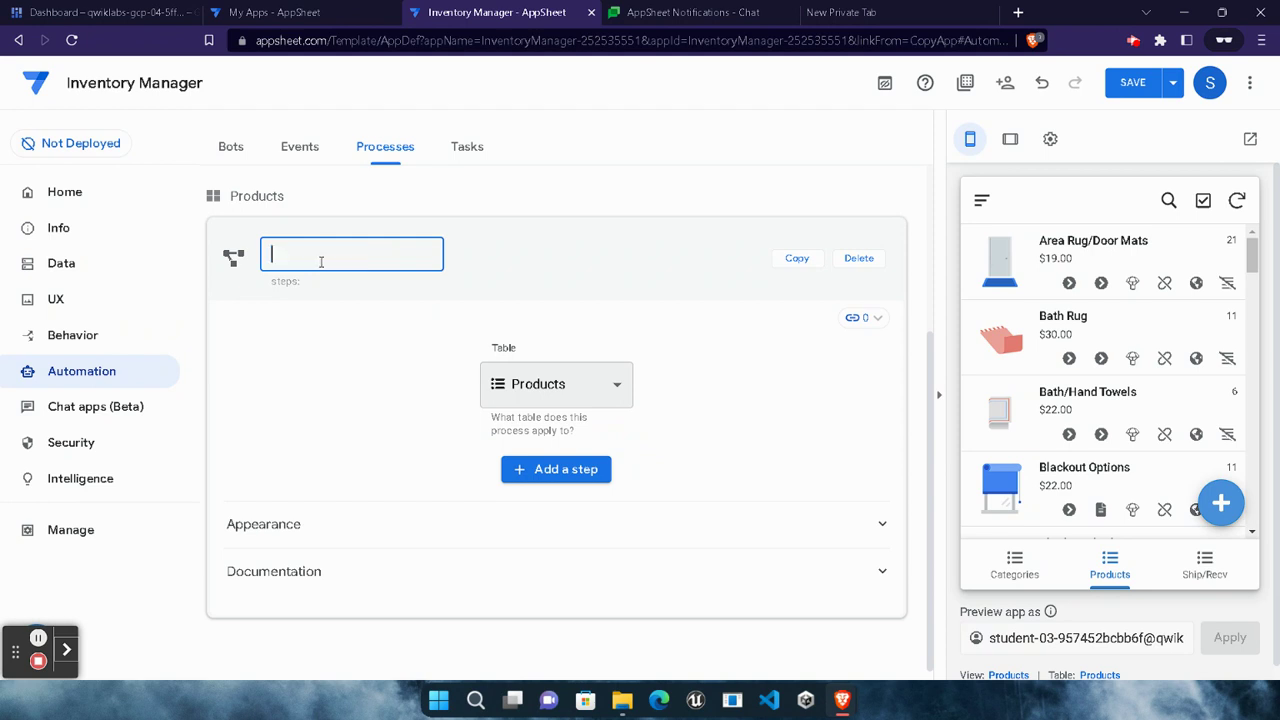
{"action": "key", "text": "ctrl+v"}
{"action": "left_click", "coordinate": [460, 386]}
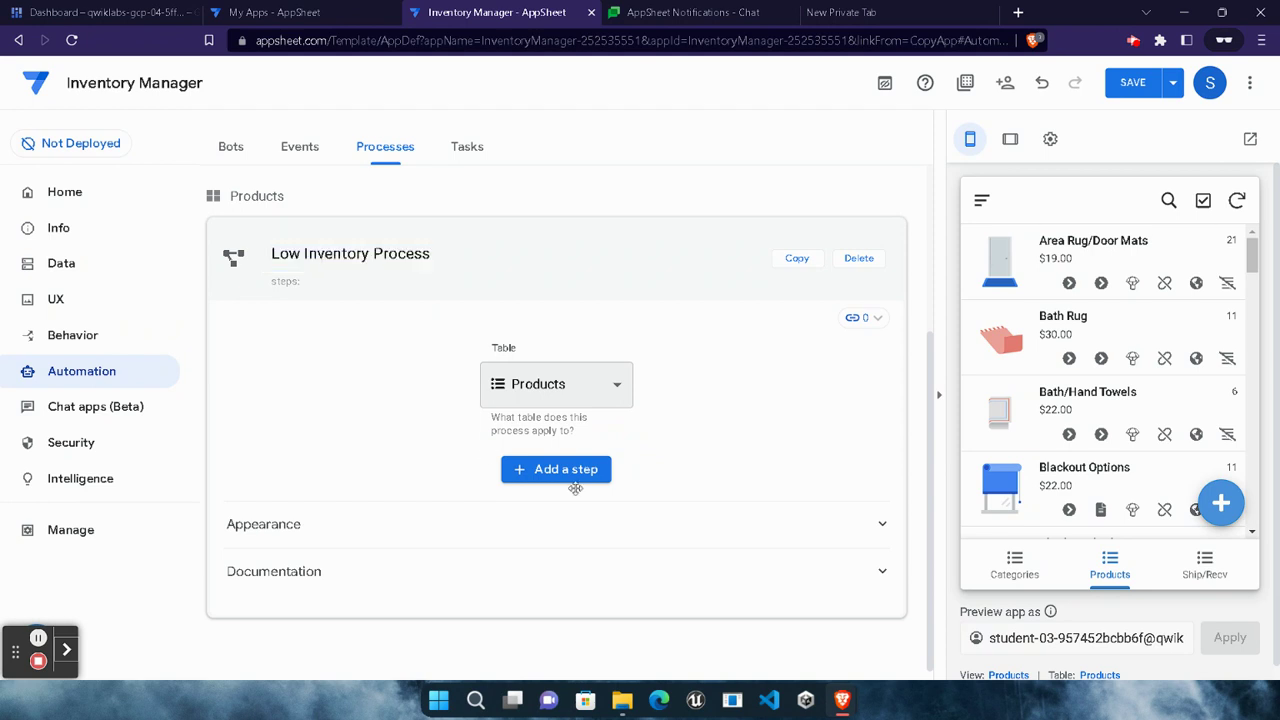
- Add a custom step to the Low Inventory Process, named "Report Low Inventory Step" with the text copied from the lab instructions
{"action": "left_click", "coordinate": [583, 470]}
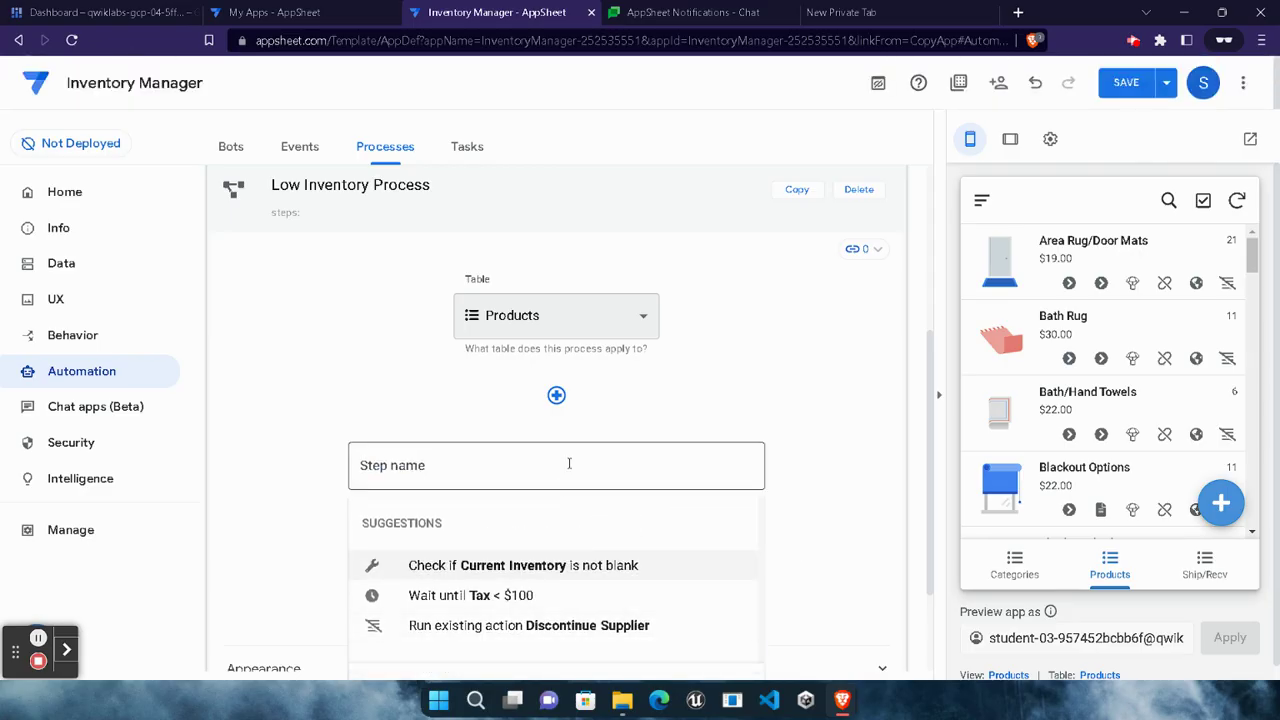
{"action": "mouse_move", "coordinate": [841, 690]}
{"action": "left_click", "coordinate": [595, 565]}
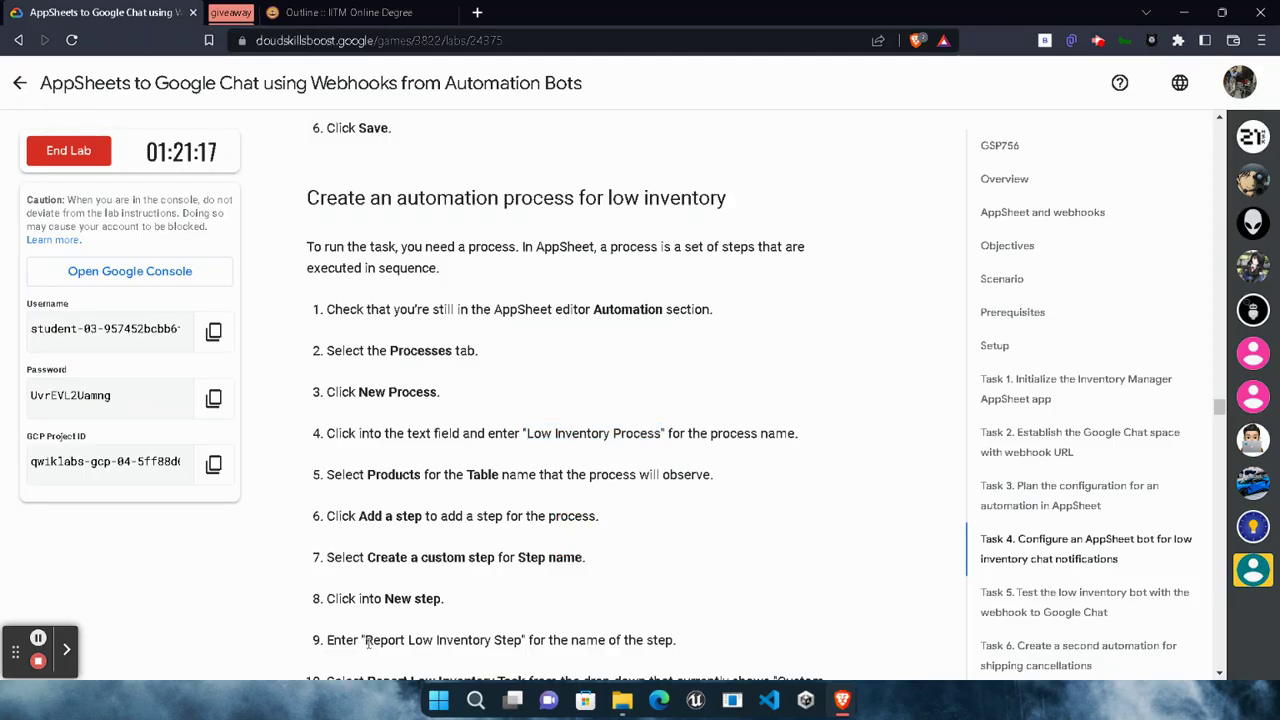
{"action": "left_click_drag", "start_coordinate": [368, 643], "coordinate": [518, 645]}
{"action": "key", "text": "ctrl+c"}
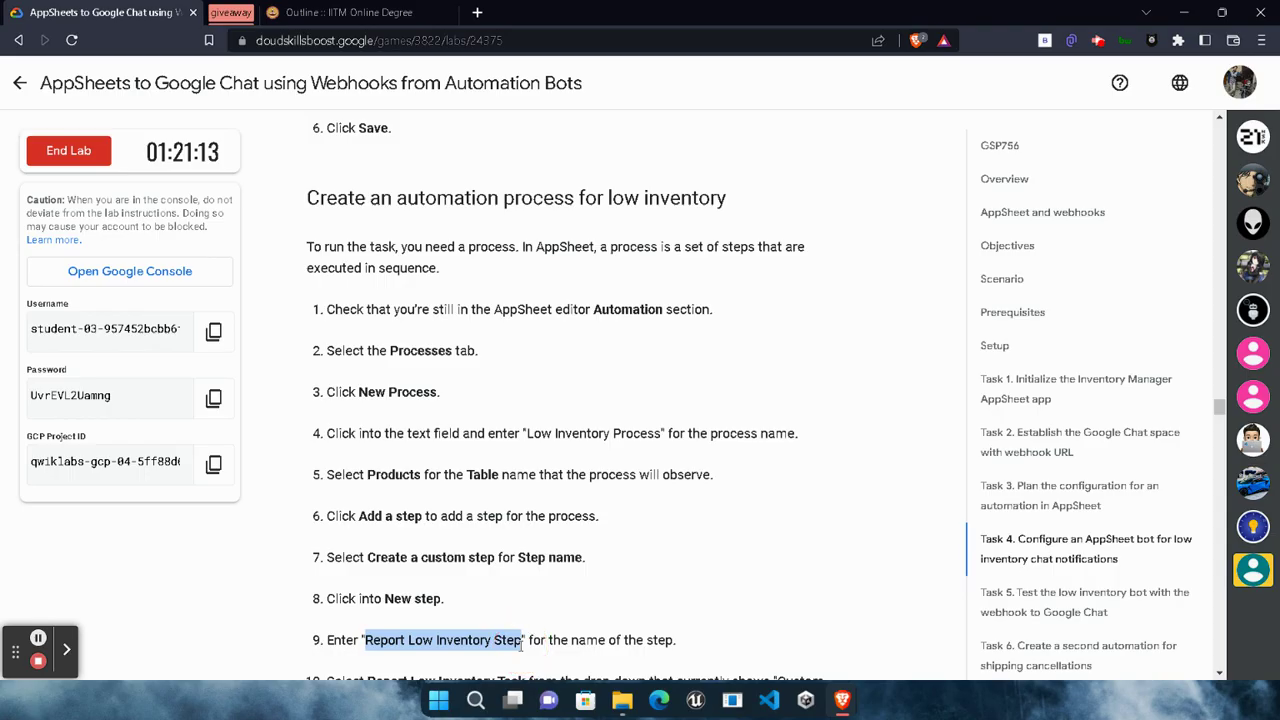
{"action": "key", "text": "alt+Tab"}
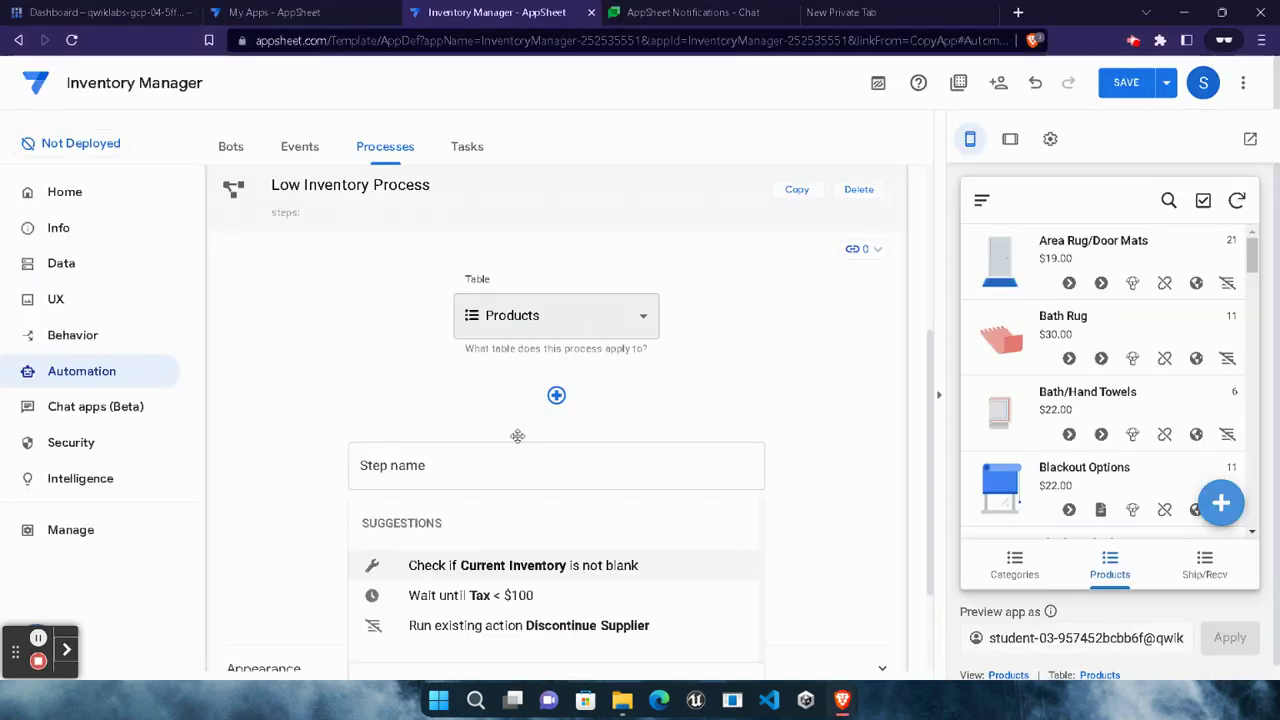
{"action": "left_click", "coordinate": [503, 466]}
{"action": "key", "text": "ctrl+v"}
{"action": "scroll", "coordinate": [743, 430], "scroll_direction": "down", "scroll_amount": 2}
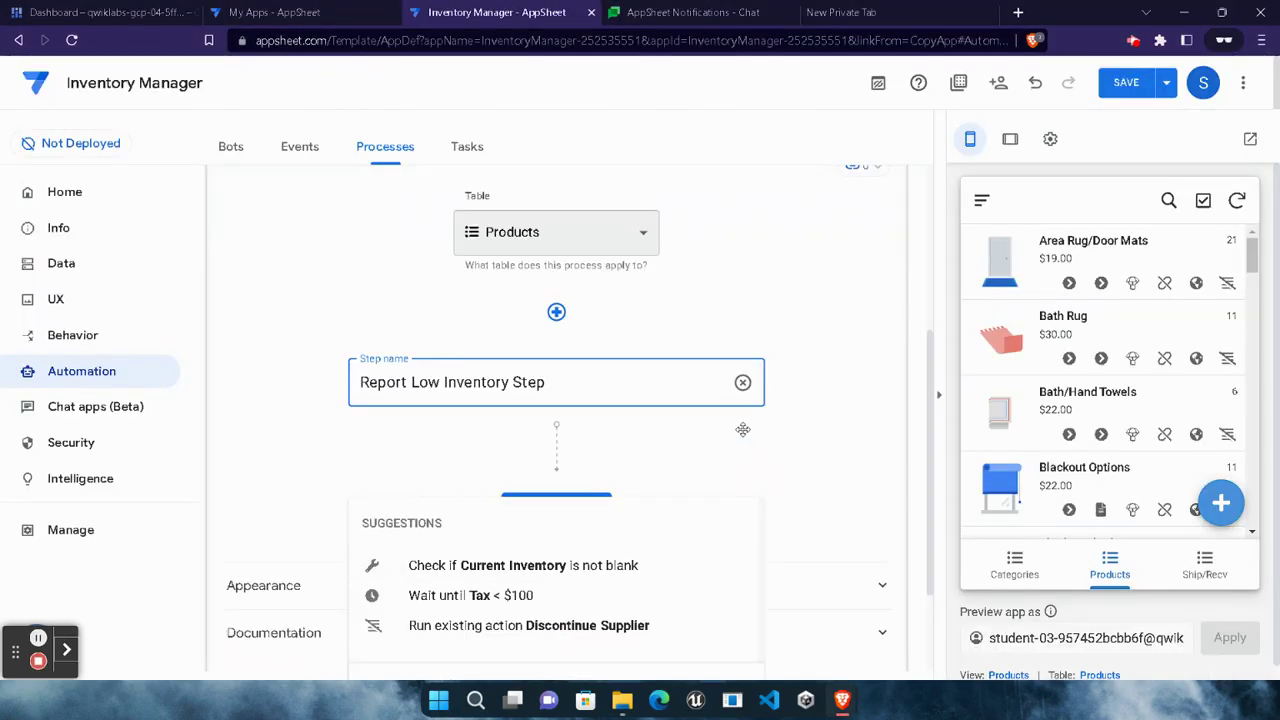
{"action": "left_click", "coordinate": [420, 480]}
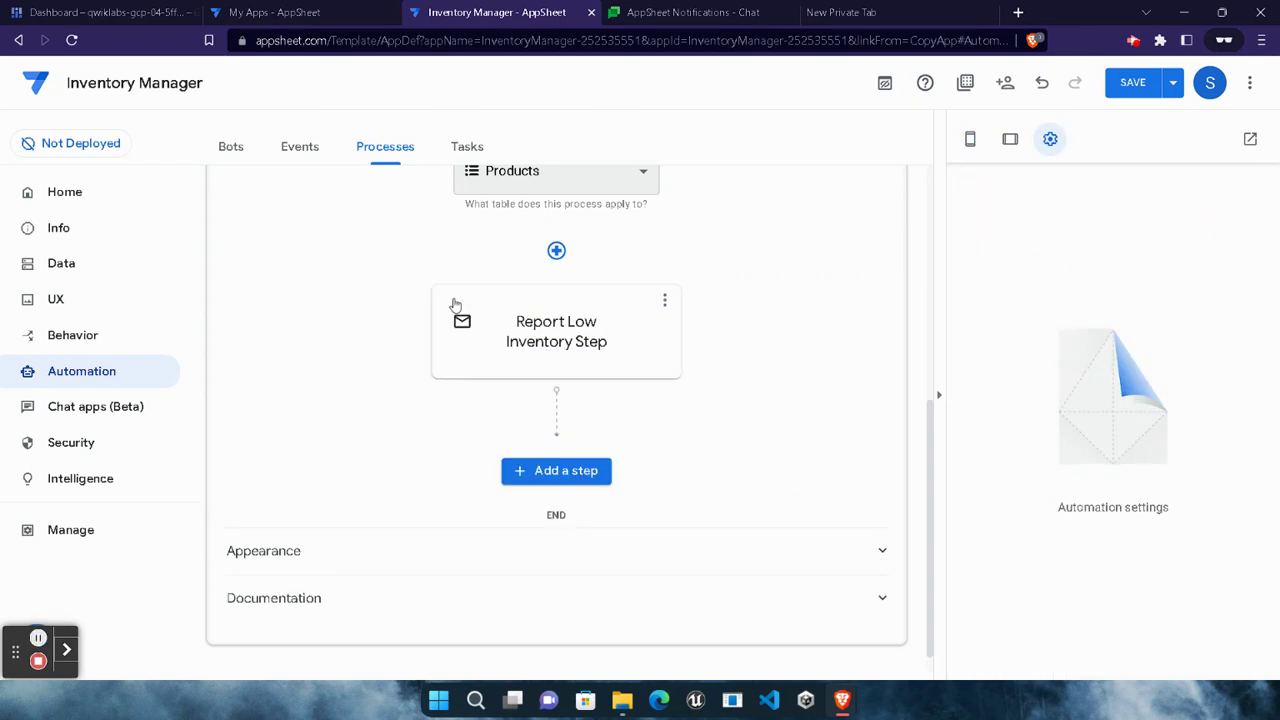
- Set Report Low Inventory Step to run the existing Report Low Inventory Task and save the app
{"action": "left_click", "coordinate": [590, 350]}
{"action": "left_click", "coordinate": [557, 421]}
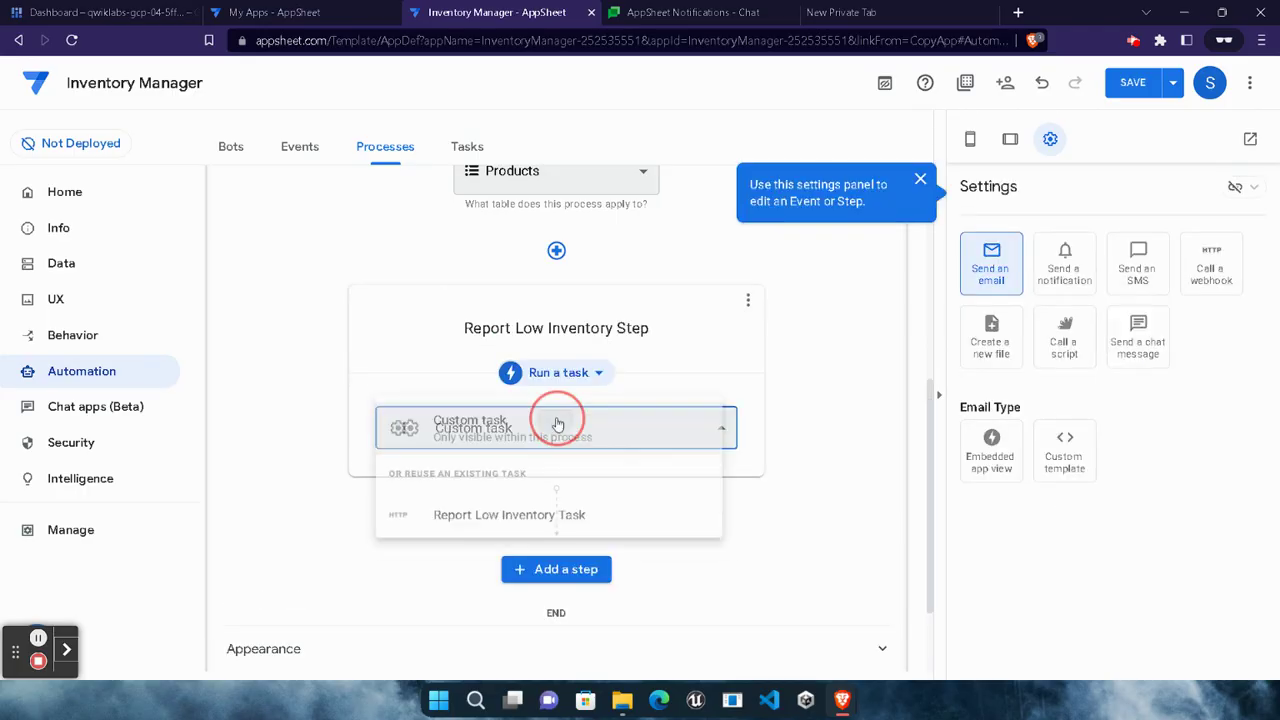
{"action": "left_click", "coordinate": [508, 524]}
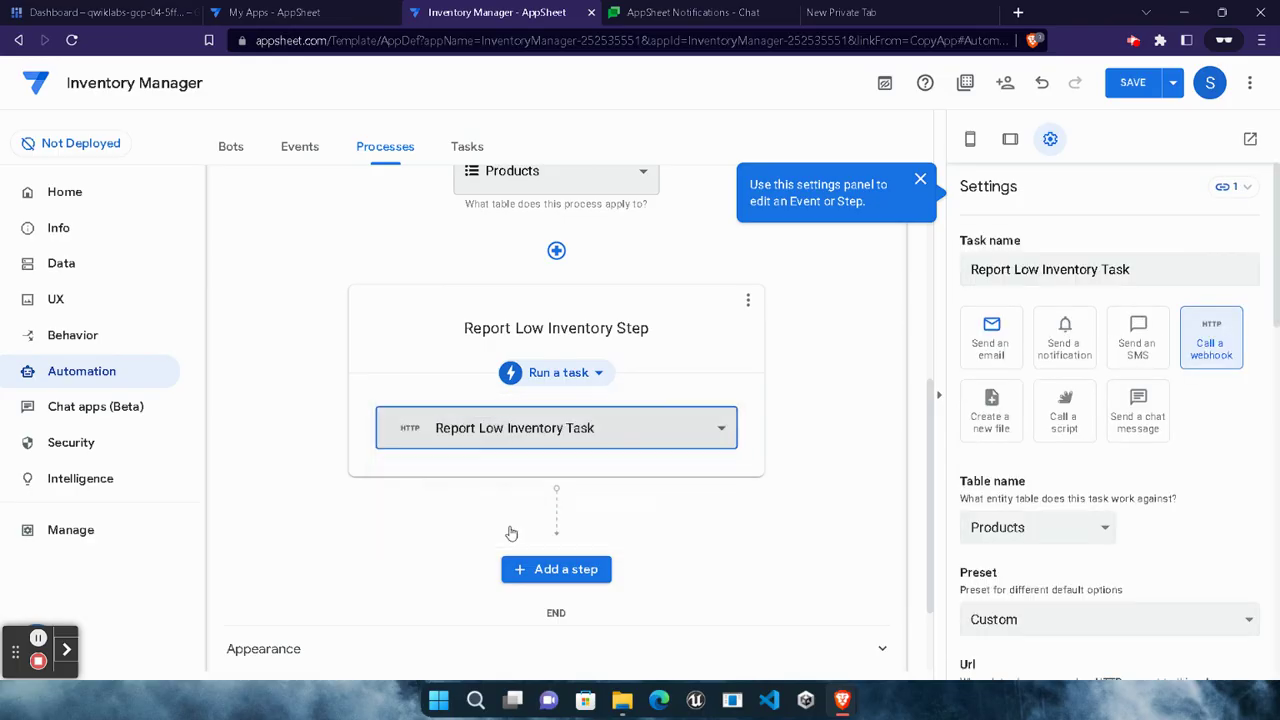
{"action": "left_click", "coordinate": [1131, 82]}
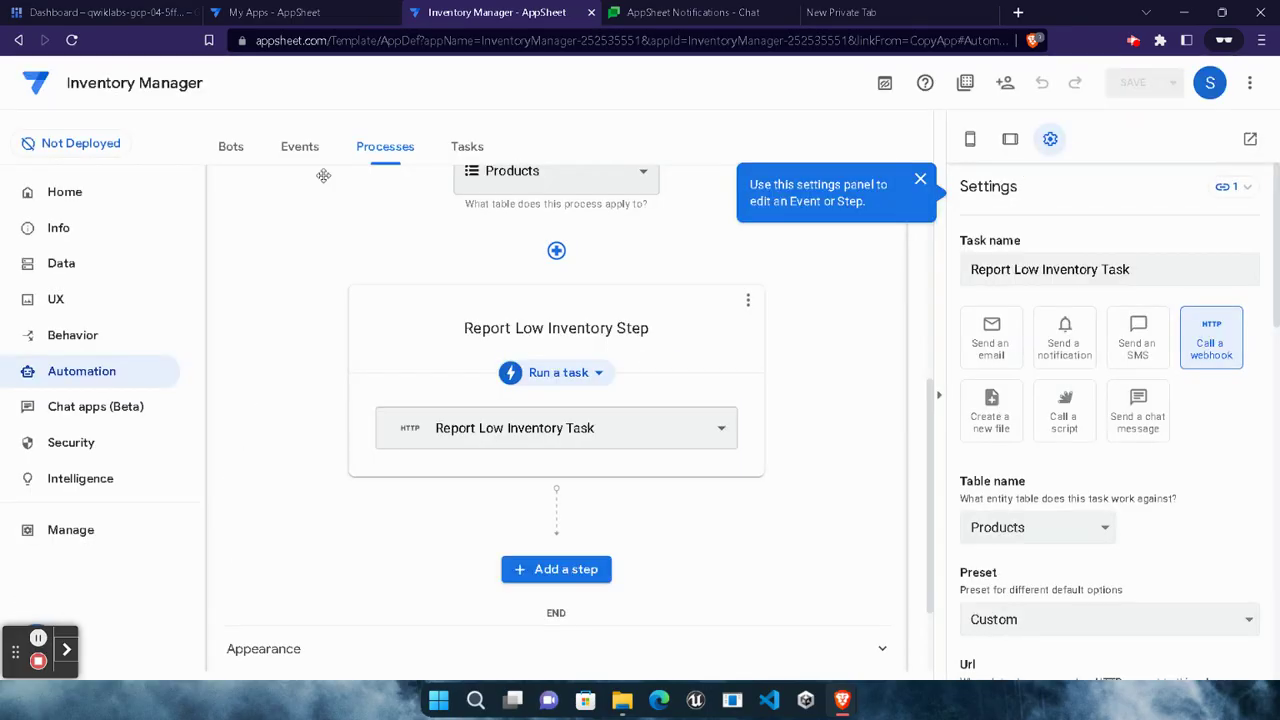
- Create a new automation event for data changes and limit its trigger to Updates only
{"action": "left_click", "coordinate": [286, 155]}
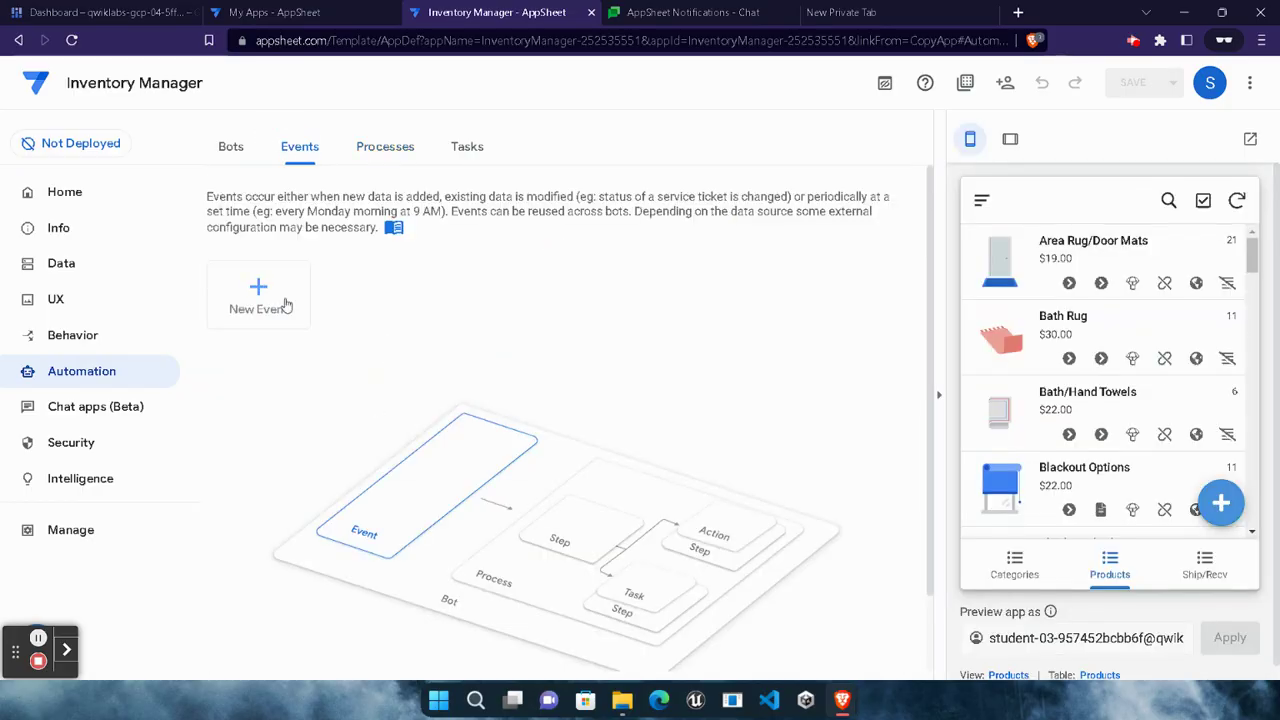
{"action": "left_click", "coordinate": [285, 303]}
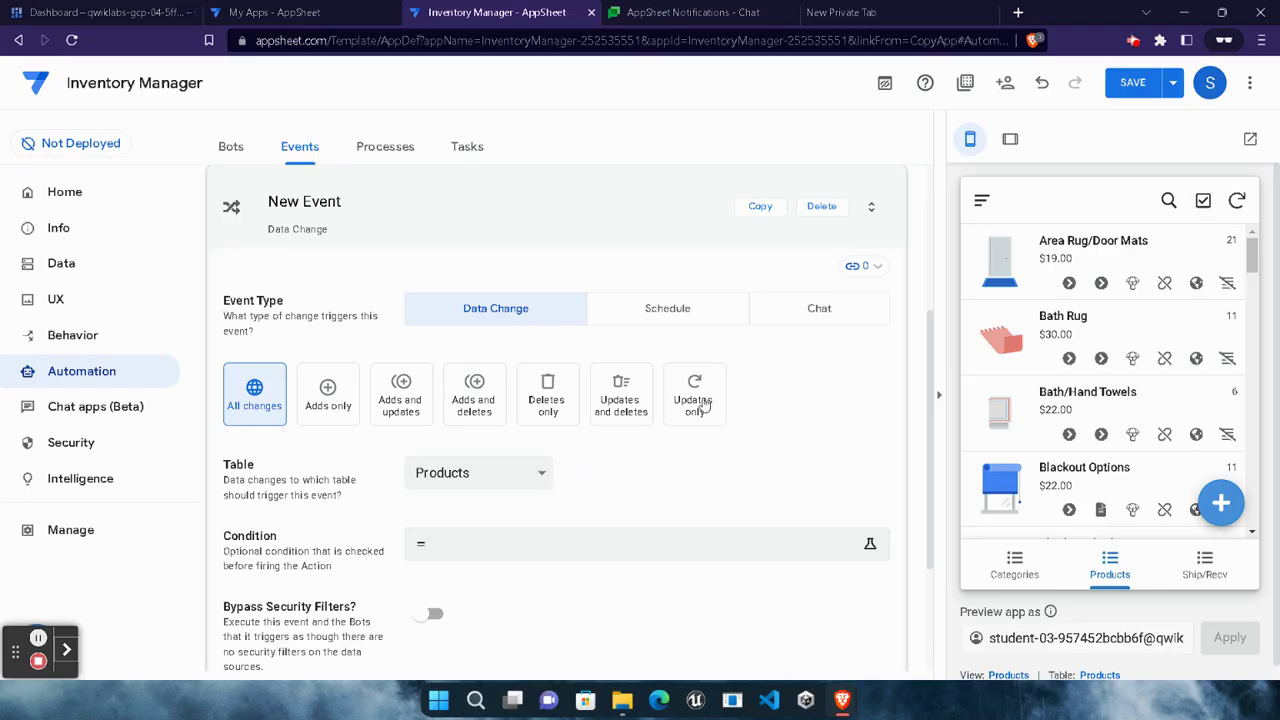
{"action": "left_click", "coordinate": [700, 403]}
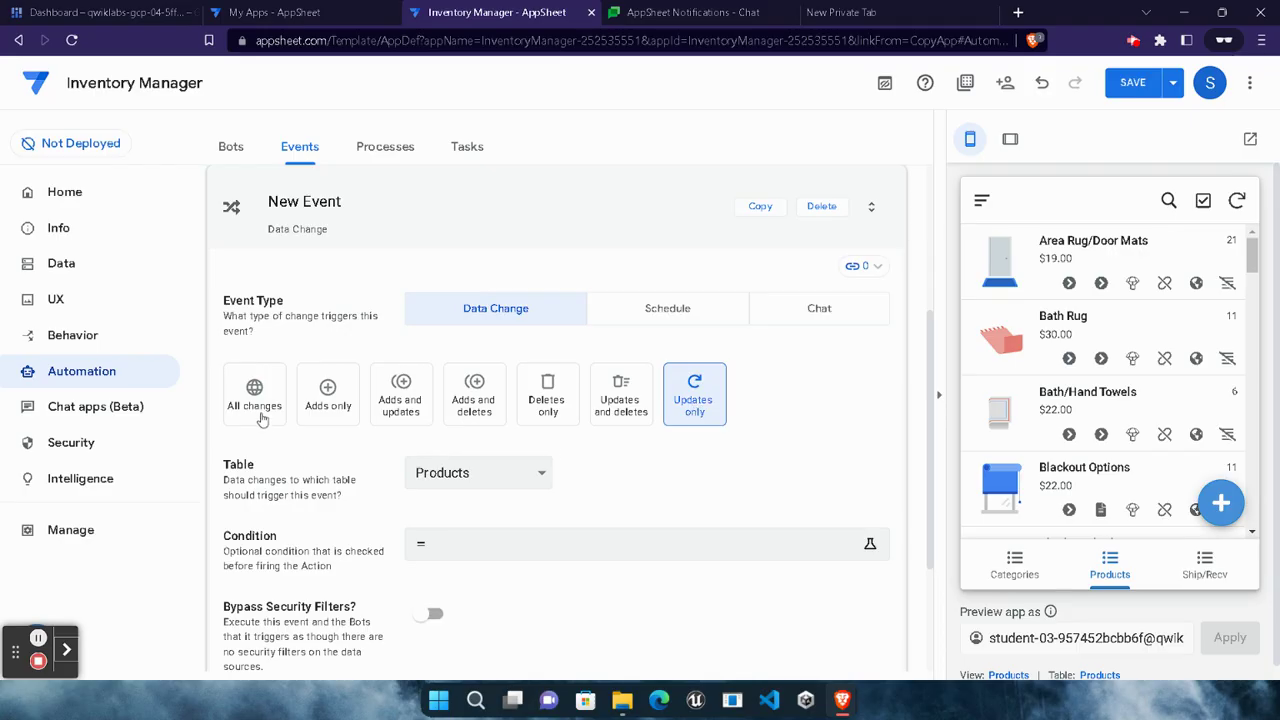
- Copy the event name from the lab instructions and rename the new event "Low Inventory Event"
{"action": "left_click", "coordinate": [352, 205]}
{"action": "mouse_move", "coordinate": [842, 700]}
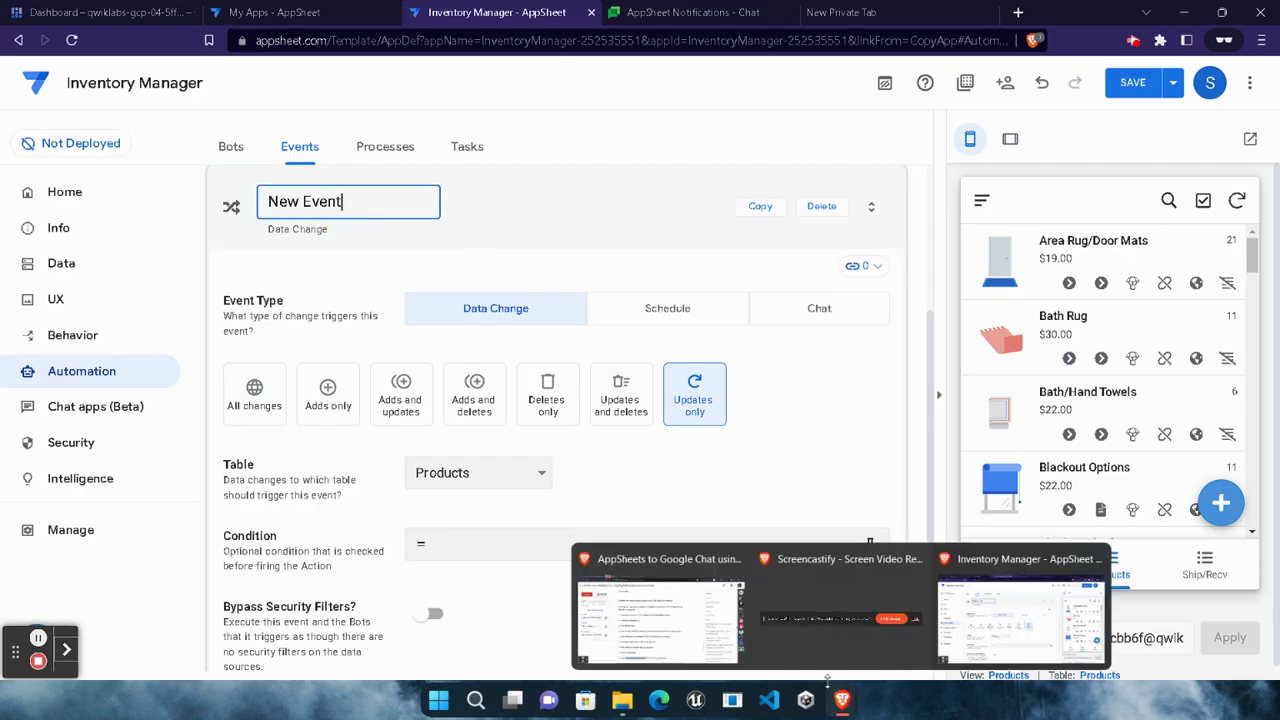
{"action": "left_click", "coordinate": [670, 620]}
{"action": "scroll", "coordinate": [530, 492], "scroll_direction": "down", "scroll_amount": 5}
{"action": "scroll", "coordinate": [528, 490], "scroll_direction": "down", "scroll_amount": 2}
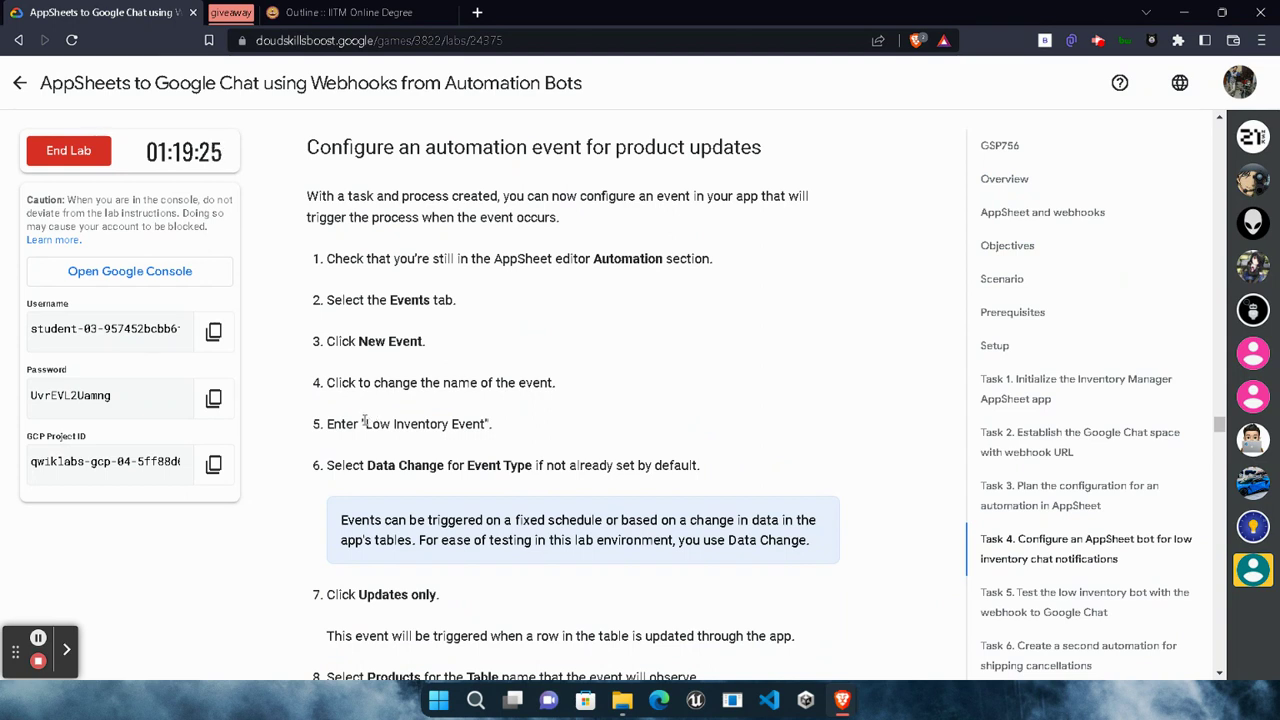
{"action": "left_click_drag", "start_coordinate": [367, 423], "coordinate": [484, 427]}
{"action": "key", "text": "ctrl+c"}
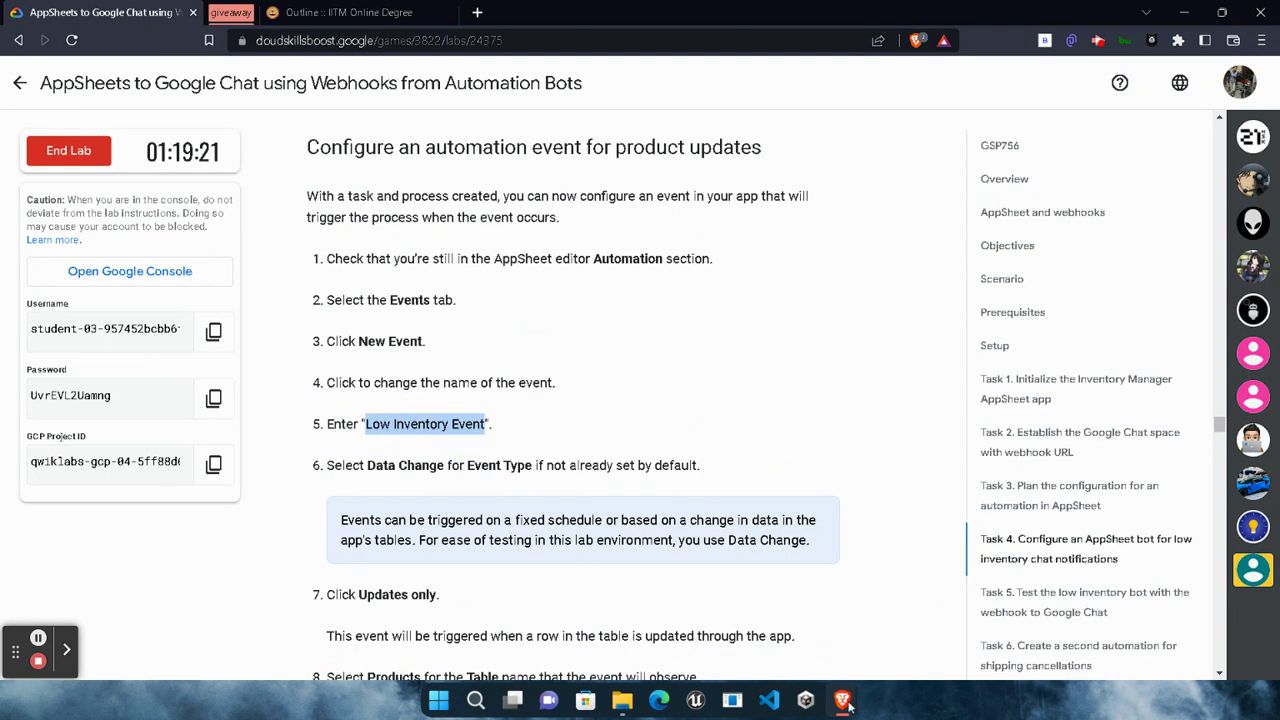
{"action": "mouse_move", "coordinate": [842, 700]}
{"action": "left_click", "coordinate": [958, 657]}
{"action": "left_click", "coordinate": [366, 201]}
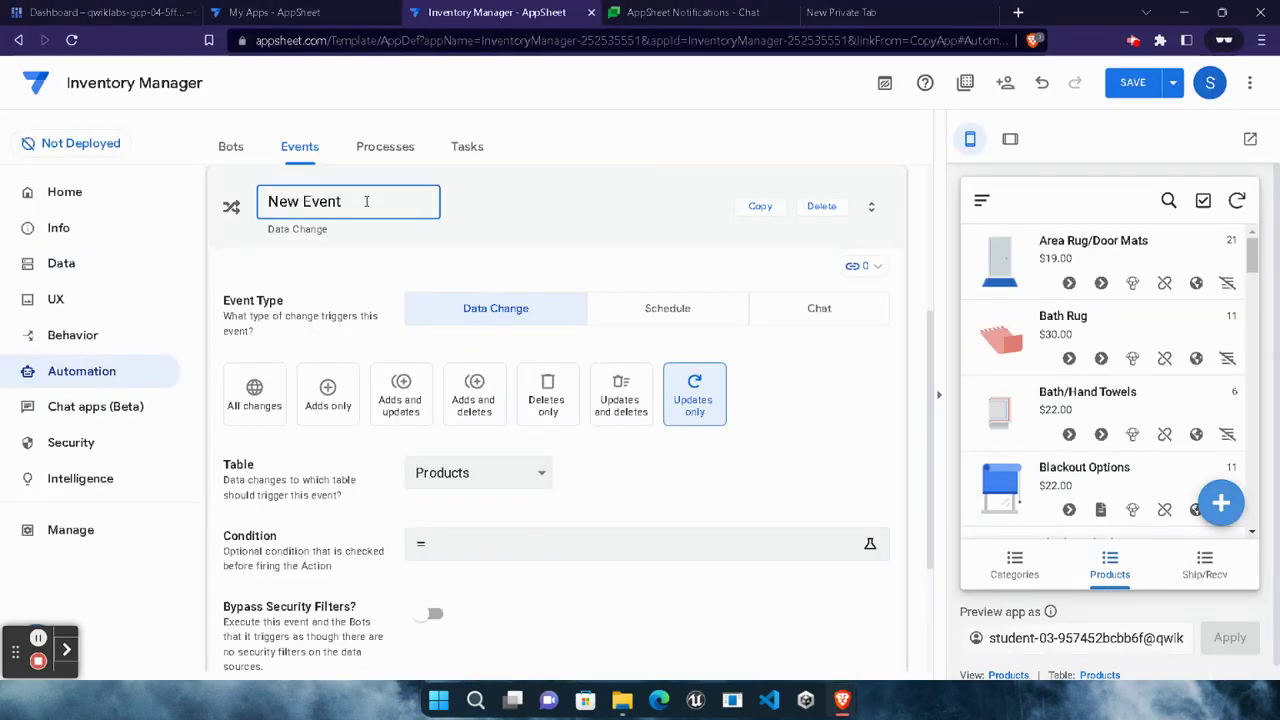
{"action": "key", "text": "BackSpace"}
{"action": "key", "text": "BackSpace"}
{"action": "key", "text": "BackSpace"}
{"action": "key", "text": "BackSpace"}
{"action": "key", "text": "BackSpace"}
{"action": "key", "text": "BackSpace"}
{"action": "key", "text": "BackSpace"}
{"action": "key", "text": "BackSpace"}
{"action": "key", "text": "BackSpace"}
{"action": "key", "text": "ctrl+v"}
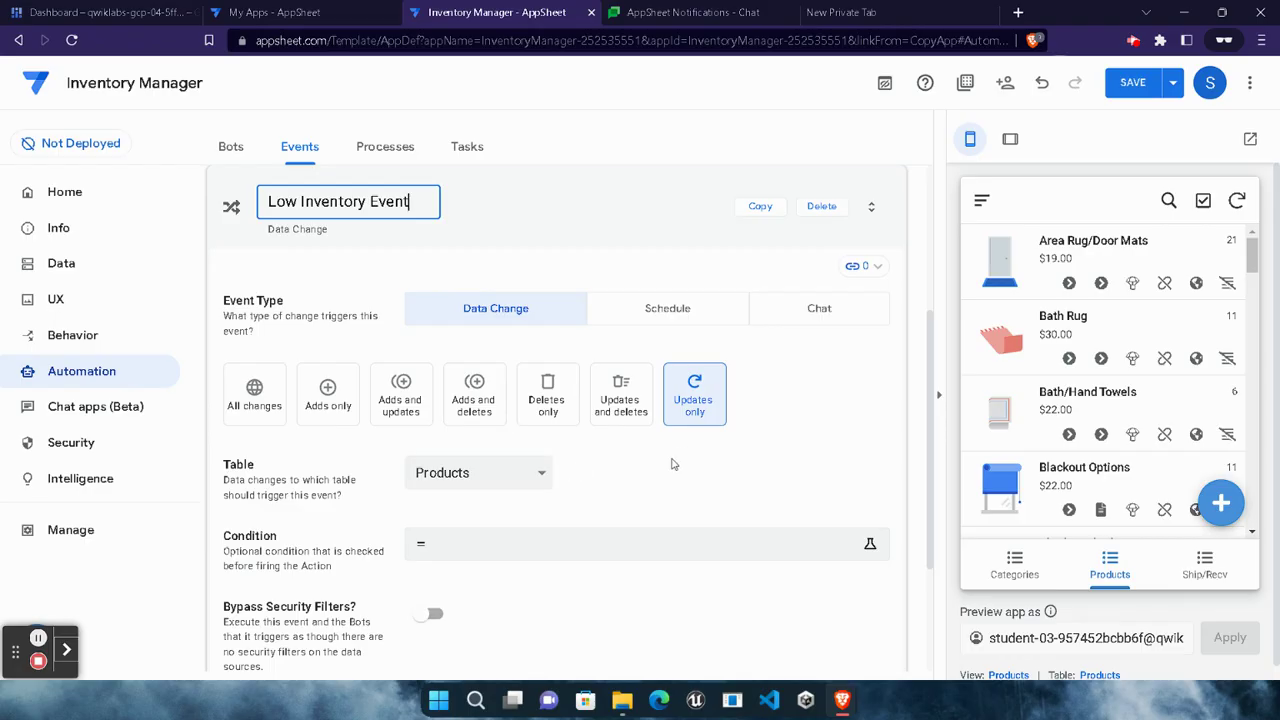
- Set the Low Inventory Event's condition to the lab's expression [Current Inventory]<[Minimum Acceptable Inventory] and save the expression
{"action": "scroll", "coordinate": [491, 490], "scroll_direction": "down", "scroll_amount": 1}
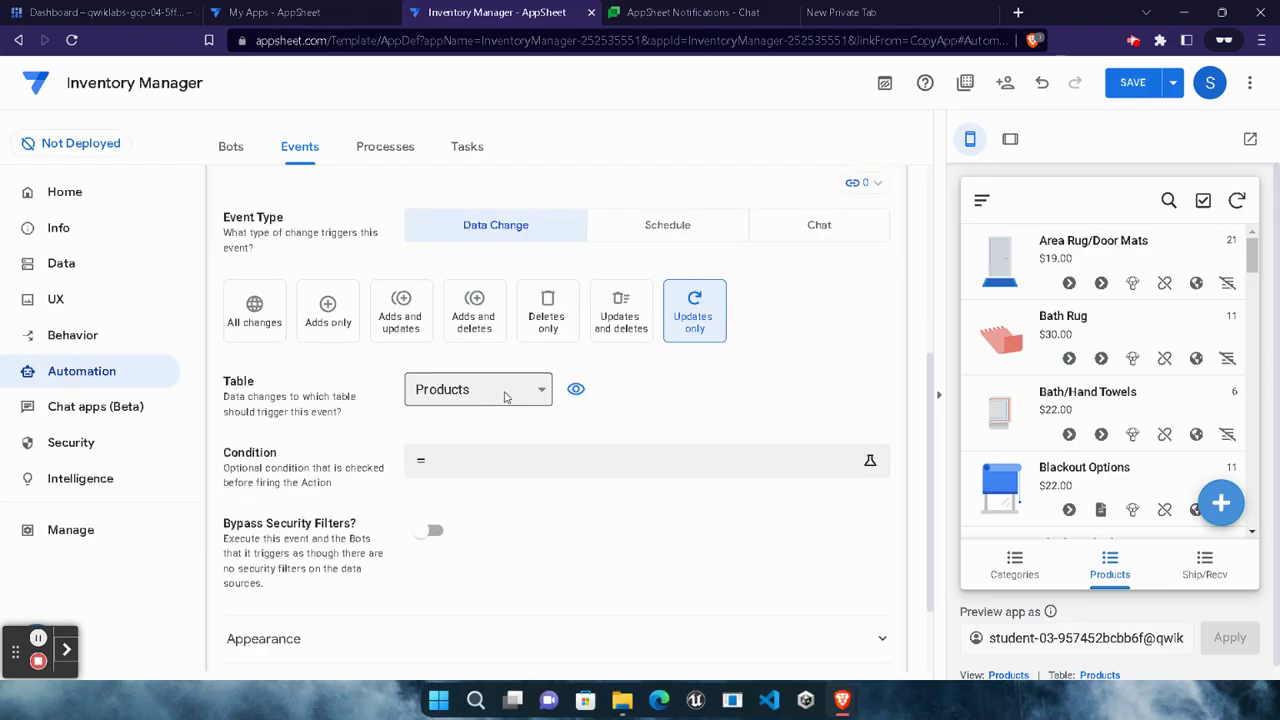
{"action": "scroll", "coordinate": [660, 405], "scroll_direction": "down", "scroll_amount": 1}
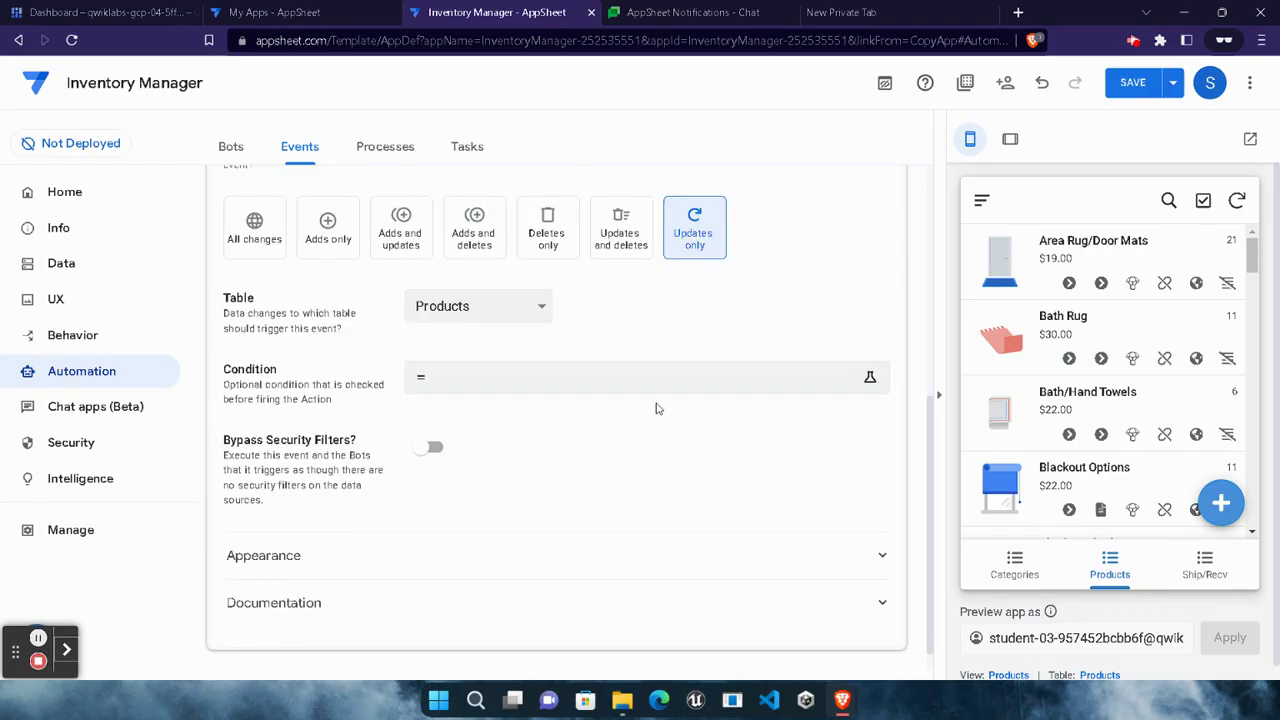
{"action": "left_click", "coordinate": [544, 376]}
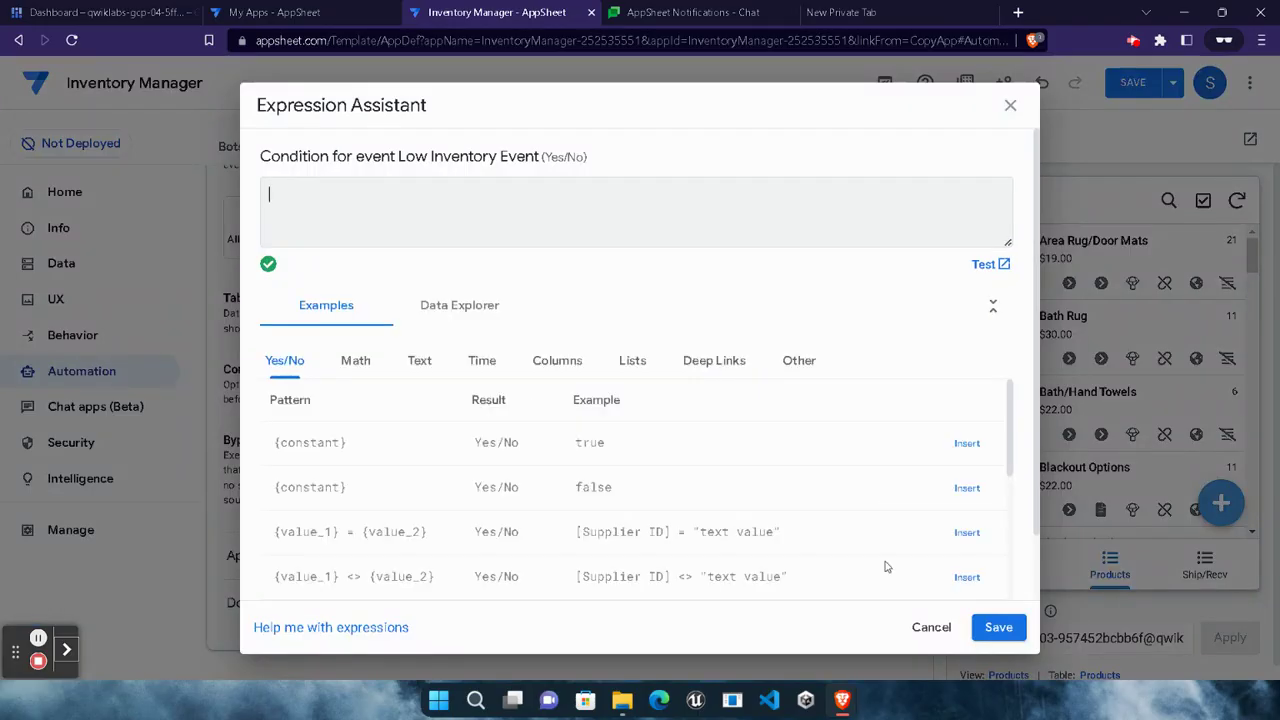
{"action": "mouse_move", "coordinate": [842, 700]}
{"action": "left_click", "coordinate": [664, 610]}
{"action": "scroll", "coordinate": [548, 462], "scroll_direction": "down", "scroll_amount": 3}
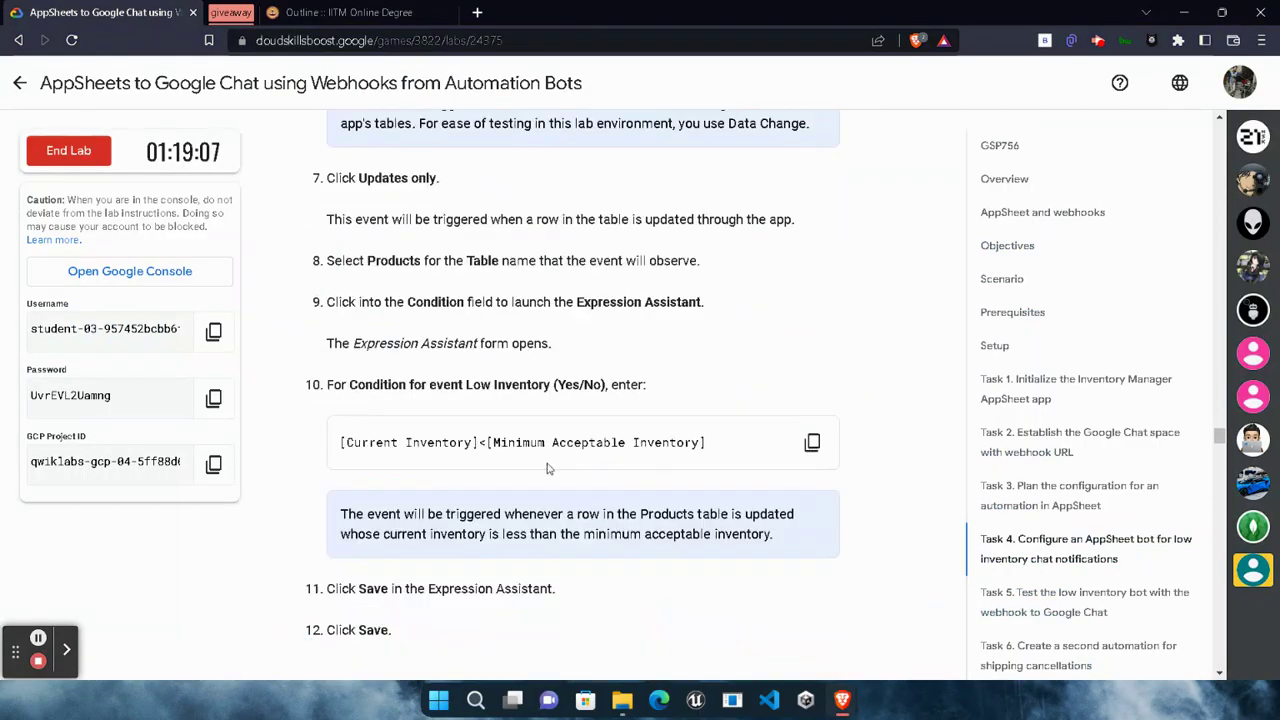
{"action": "left_click", "coordinate": [812, 442]}
{"action": "mouse_move", "coordinate": [842, 700]}
{"action": "left_click", "coordinate": [983, 645]}
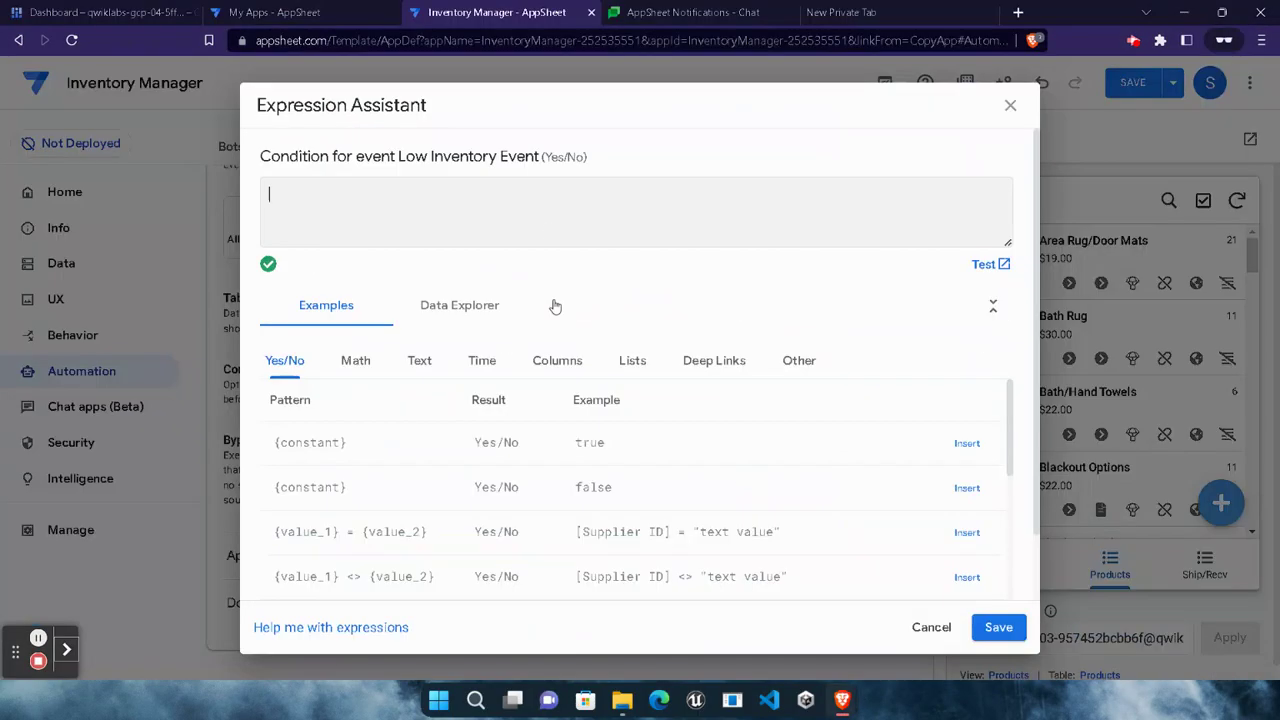
{"action": "key", "text": "ctrl+v"}
{"action": "left_click", "coordinate": [998, 627]}
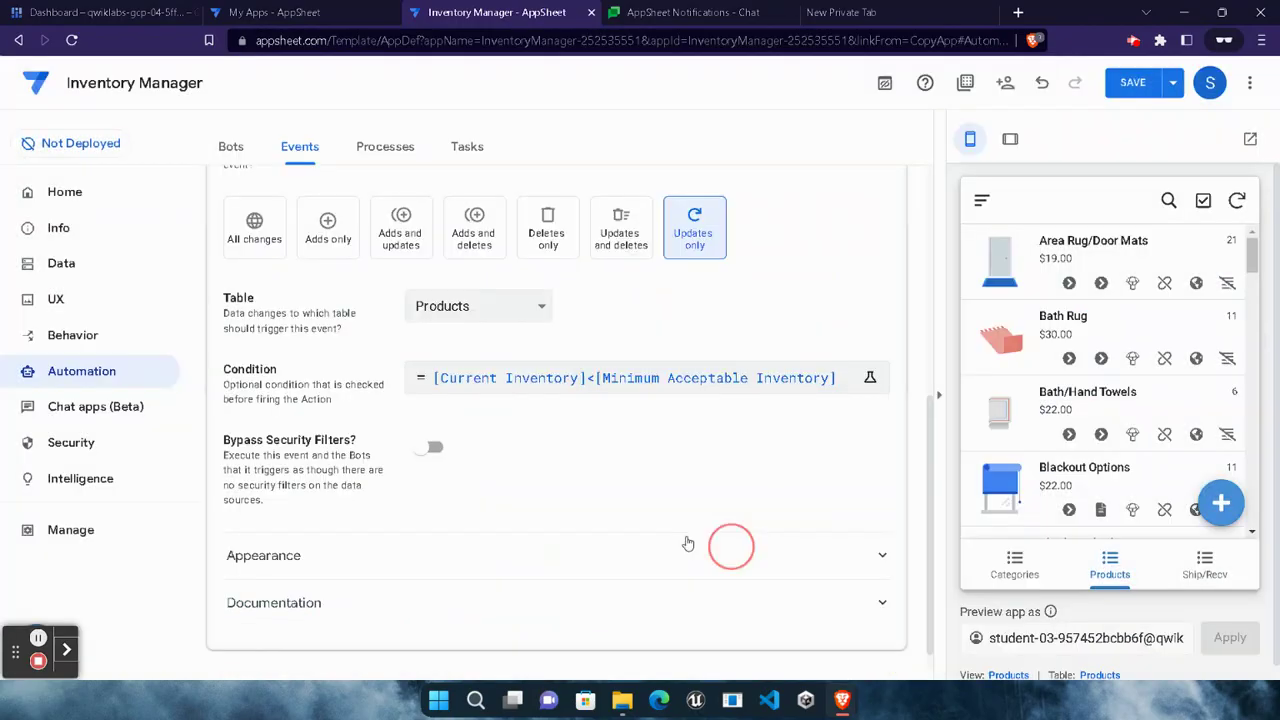
- Save the app with the Low Inventory Event and start a new automation bot
{"action": "scroll", "coordinate": [560, 430], "scroll_direction": "down", "scroll_amount": 1}
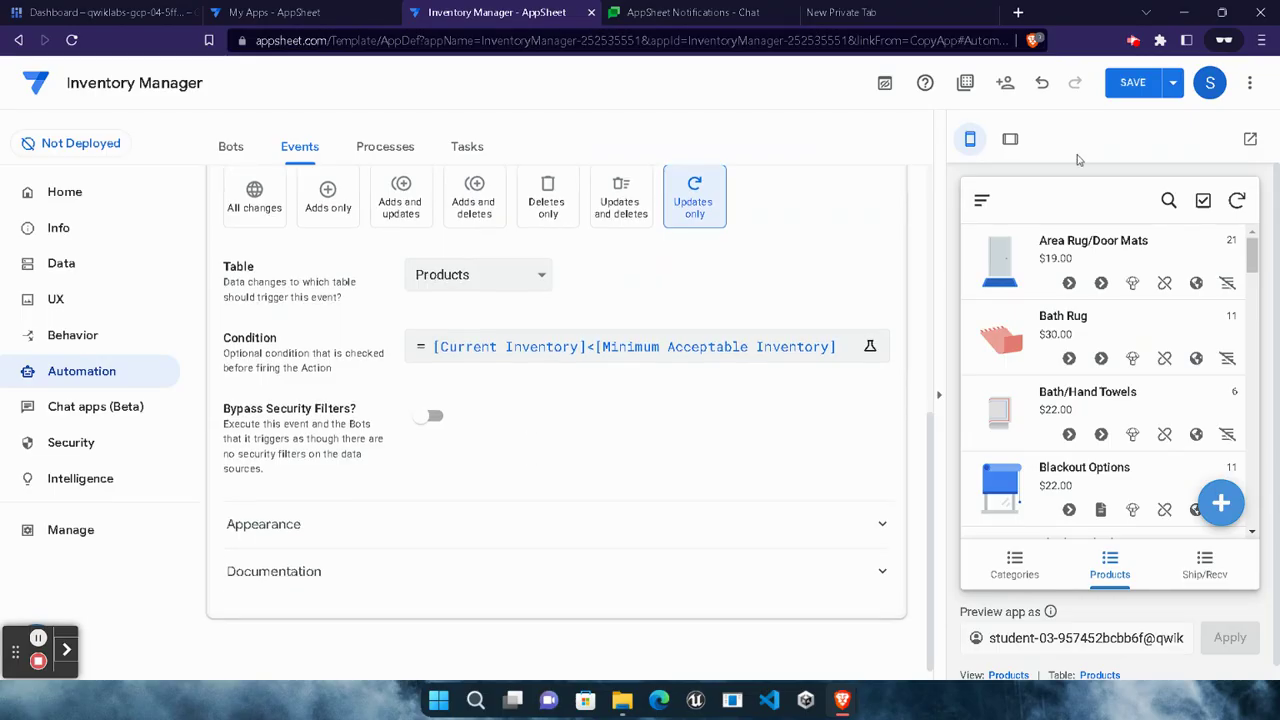
{"action": "left_click", "coordinate": [1133, 82]}
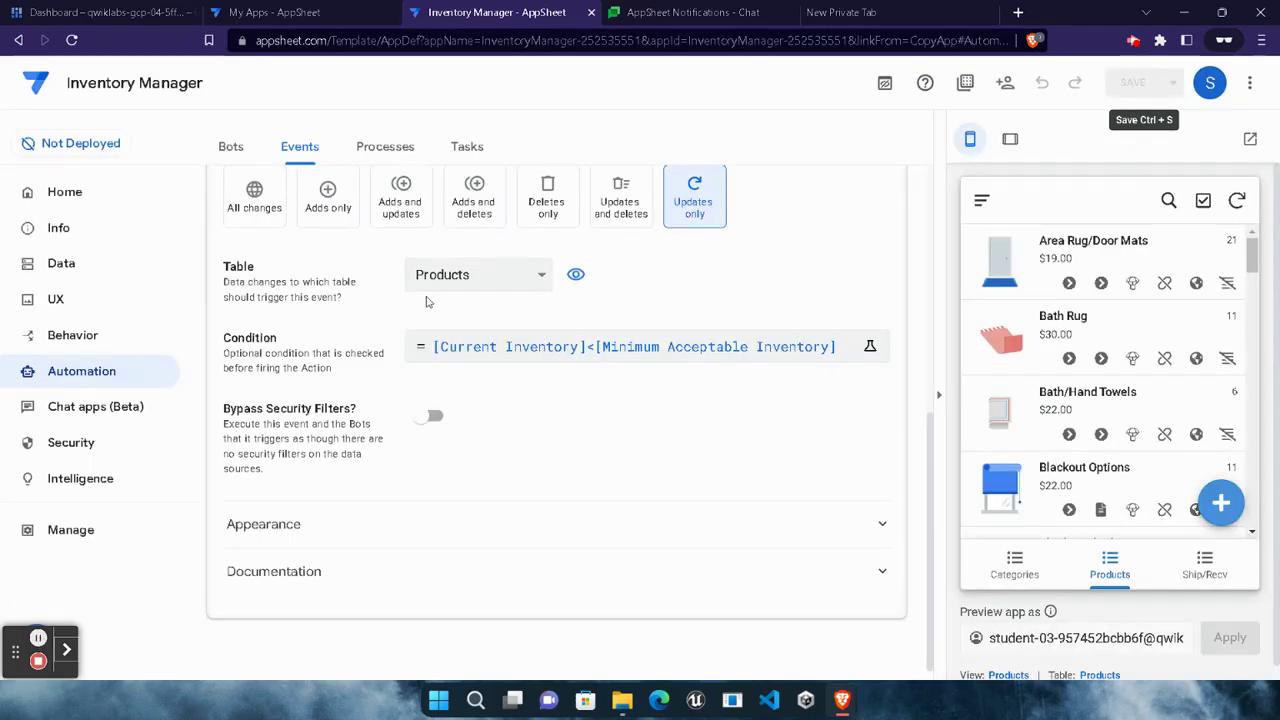
{"action": "left_click", "coordinate": [246, 150]}
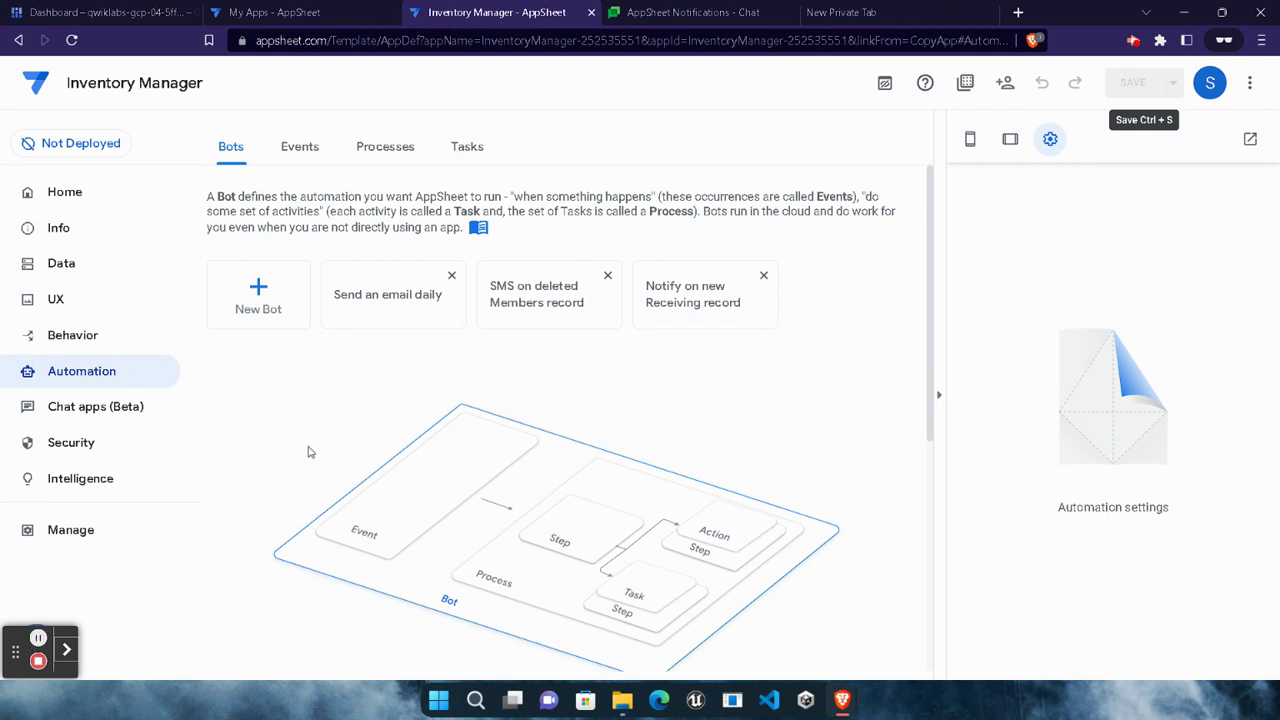
{"action": "left_click", "coordinate": [258, 290]}
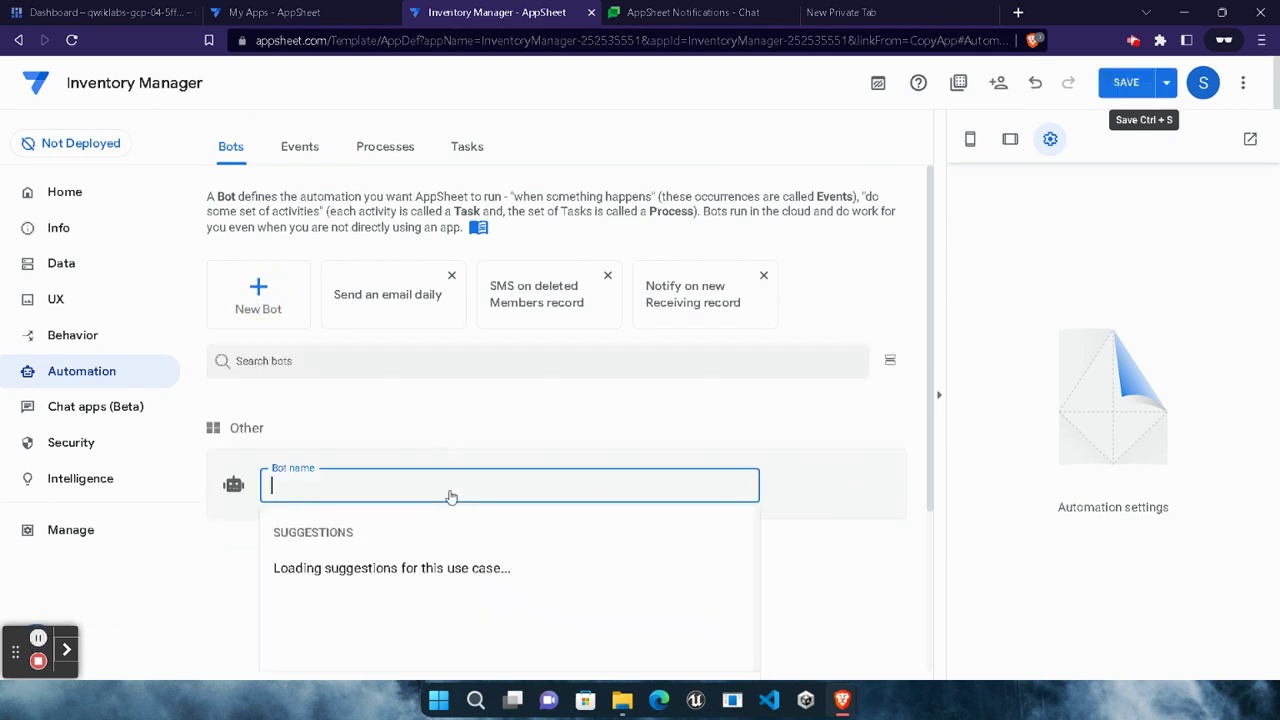
- Switch to the lab instructions and select the bot name "Low Inventory Bot" for copying
{"action": "mouse_move", "coordinate": [842, 700]}
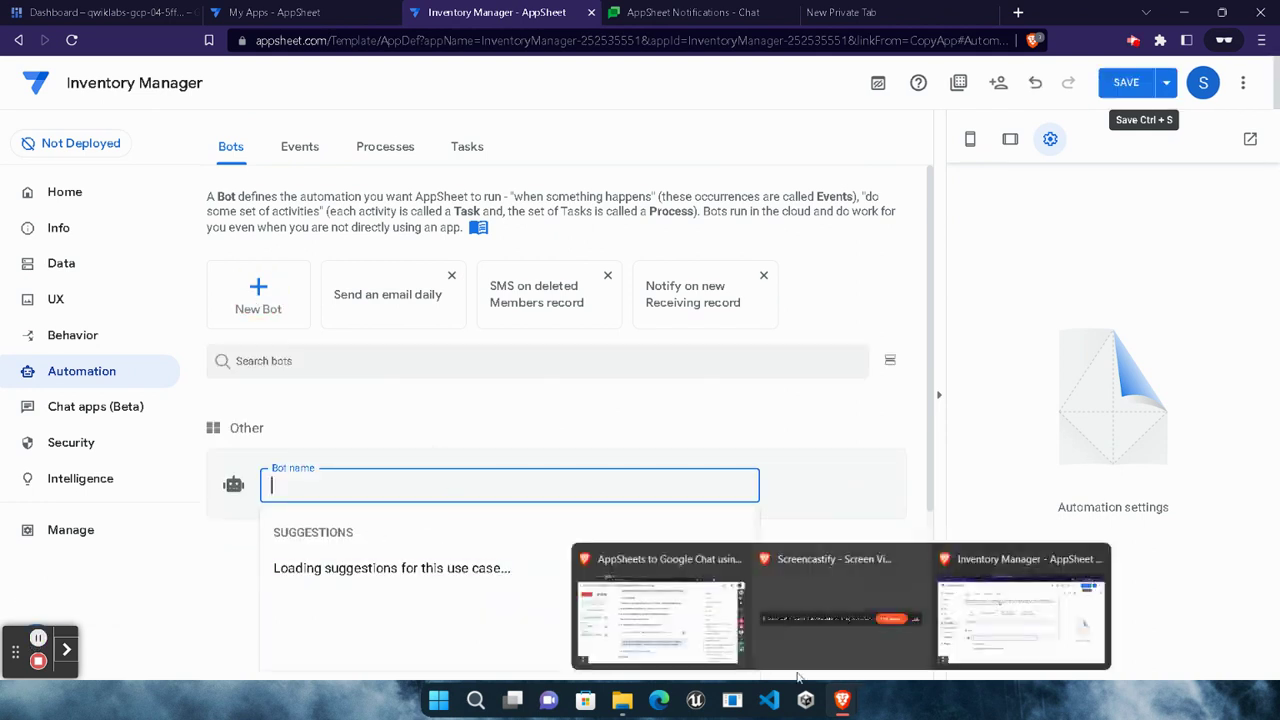
{"action": "left_click", "coordinate": [663, 620]}
{"action": "scroll", "coordinate": [673, 494], "scroll_direction": "down", "scroll_amount": 3}
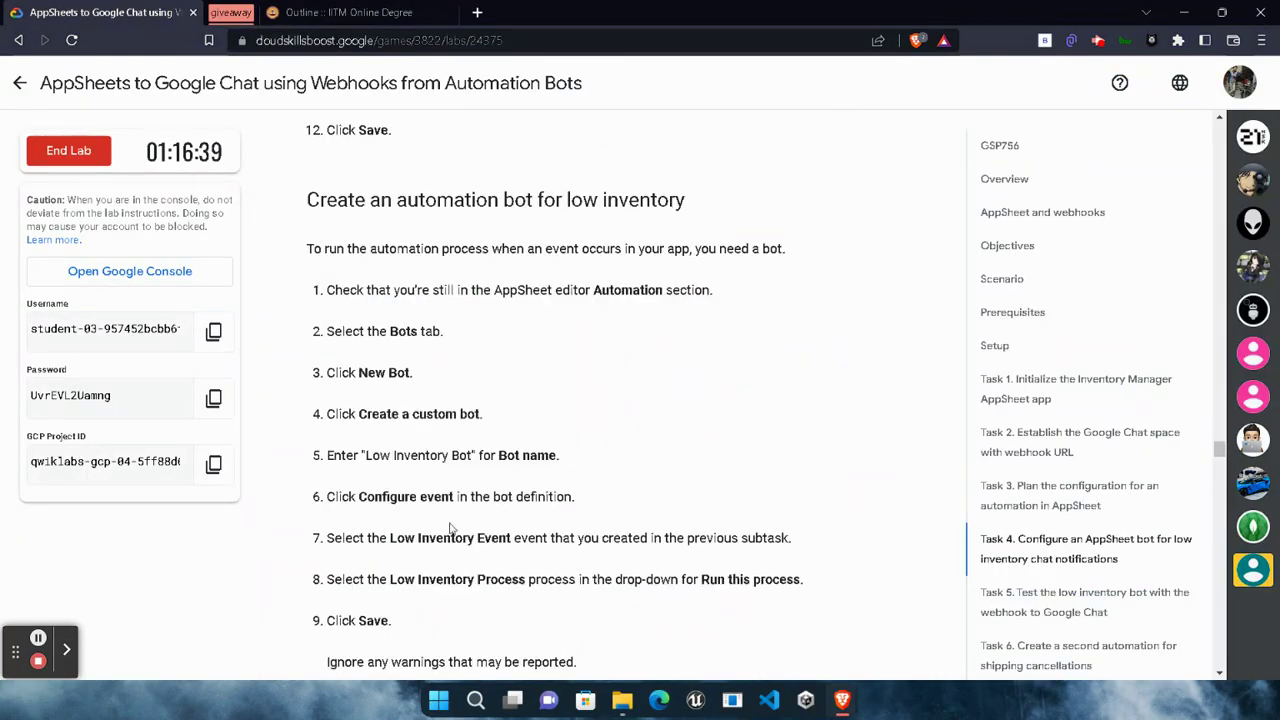
{"action": "left_click_drag", "start_coordinate": [366, 455], "coordinate": [474, 455]}
- Return to the AppSheet editor and create a custom bot named "Low Inventory Bot"
{"action": "mouse_move", "coordinate": [842, 700]}
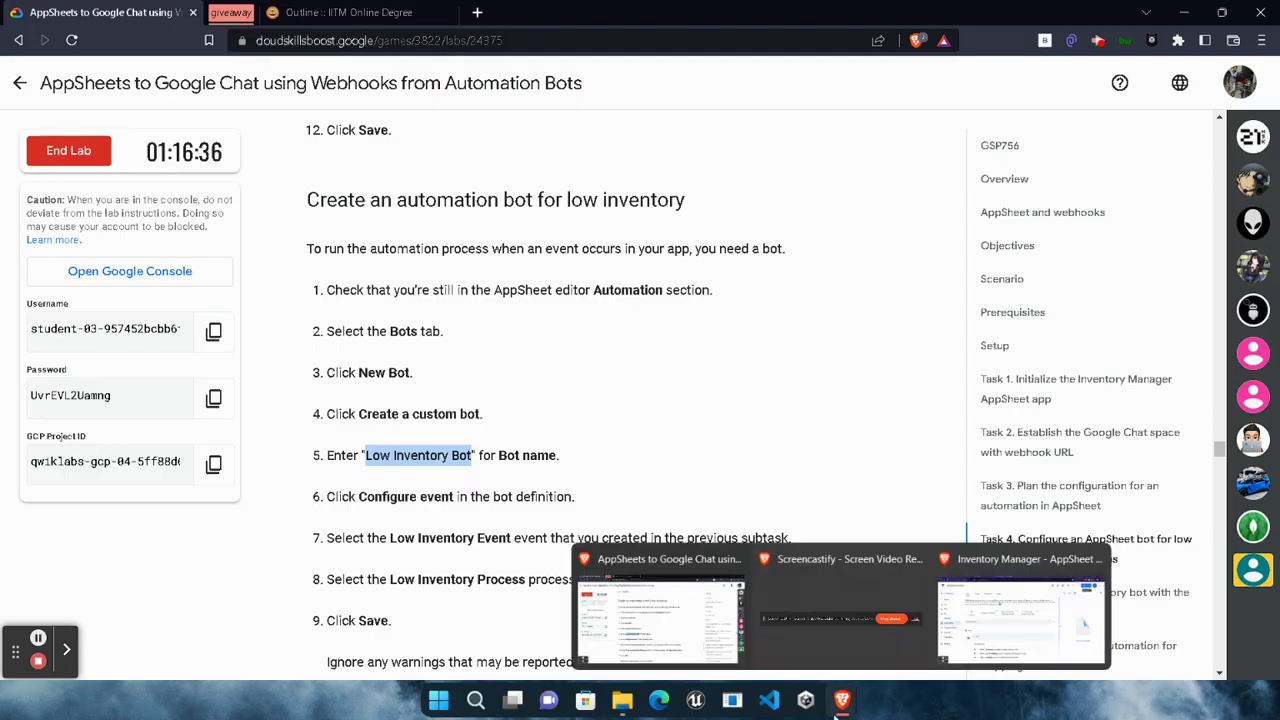
{"action": "left_click", "coordinate": [1070, 640]}
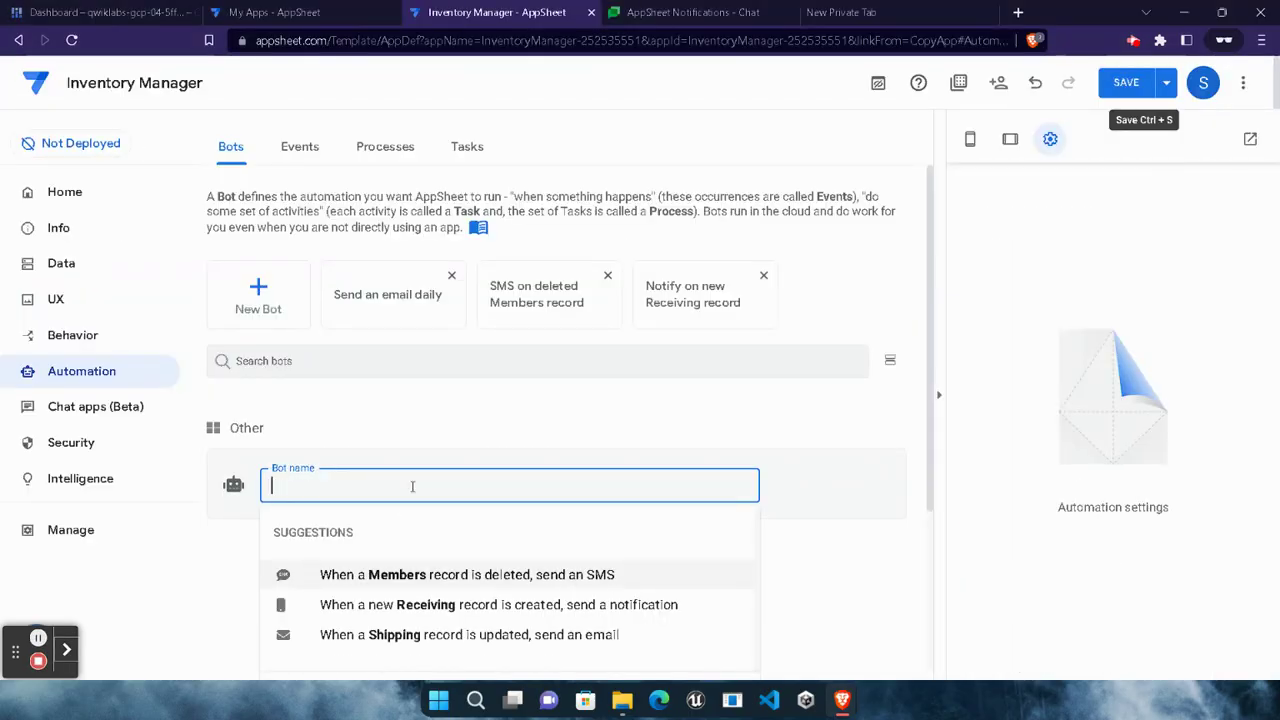
{"action": "key", "text": "ctrl+v"}
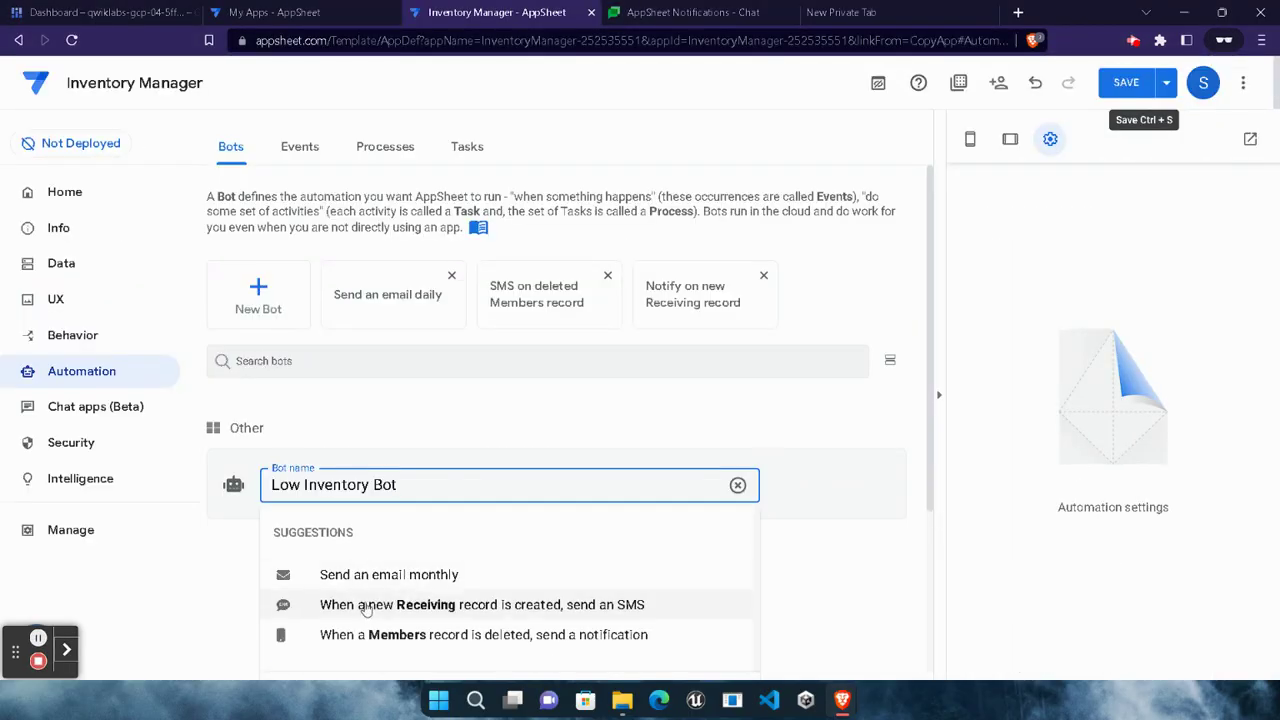
{"action": "scroll", "coordinate": [340, 591], "scroll_direction": "down", "scroll_amount": 1}
{"action": "scroll", "coordinate": [357, 666], "scroll_direction": "up", "scroll_amount": 1}
{"action": "scroll", "coordinate": [360, 666], "scroll_direction": "down", "scroll_amount": 1}
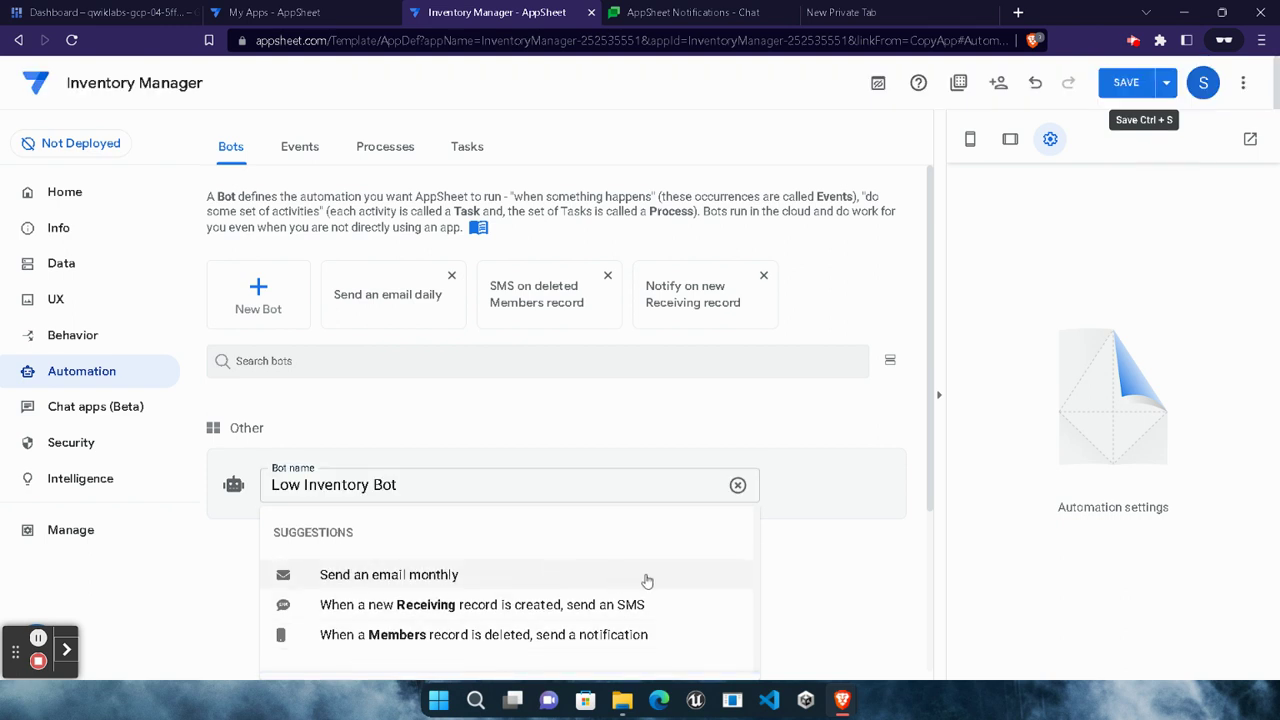
{"action": "scroll", "coordinate": [839, 551], "scroll_direction": "down", "scroll_amount": 2}
{"action": "left_click", "coordinate": [351, 462]}
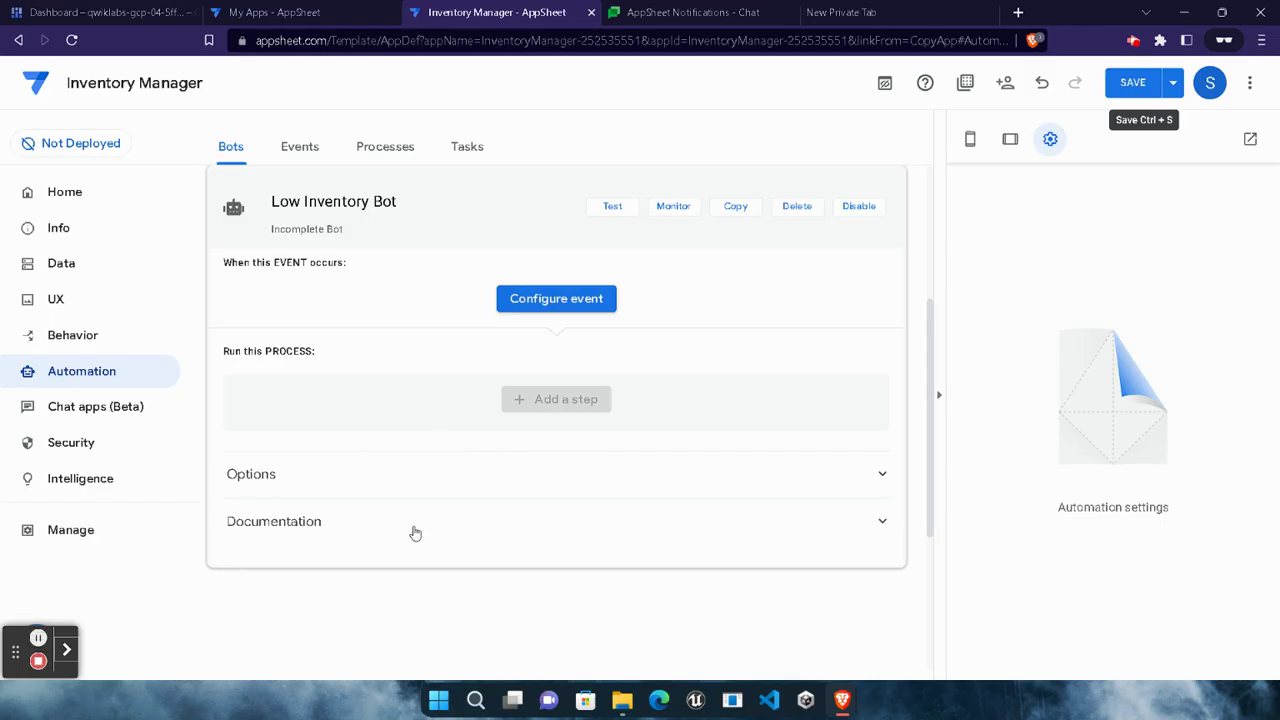
- Configure the Low Inventory Bot to be triggered by the existing Low Inventory Event
{"action": "left_click", "coordinate": [556, 304]}
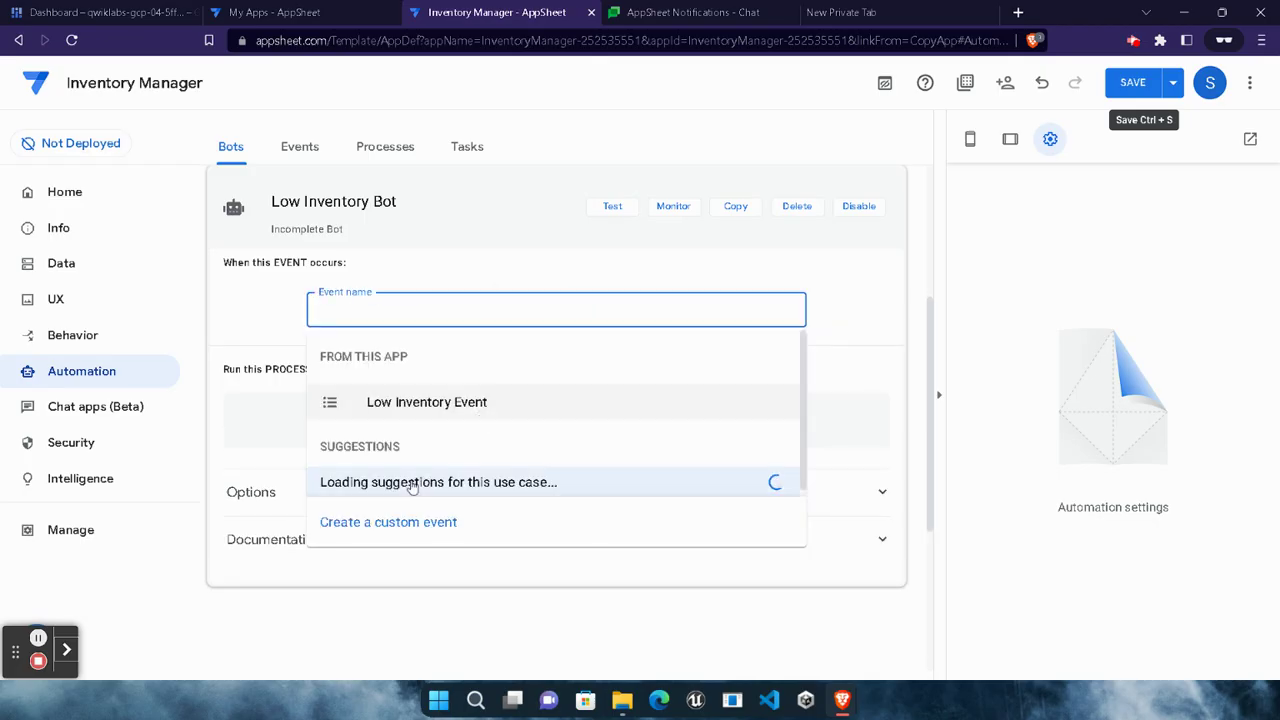
{"action": "scroll", "coordinate": [436, 466], "scroll_direction": "down", "scroll_amount": 2}
{"action": "scroll", "coordinate": [450, 440], "scroll_direction": "up", "scroll_amount": 2}
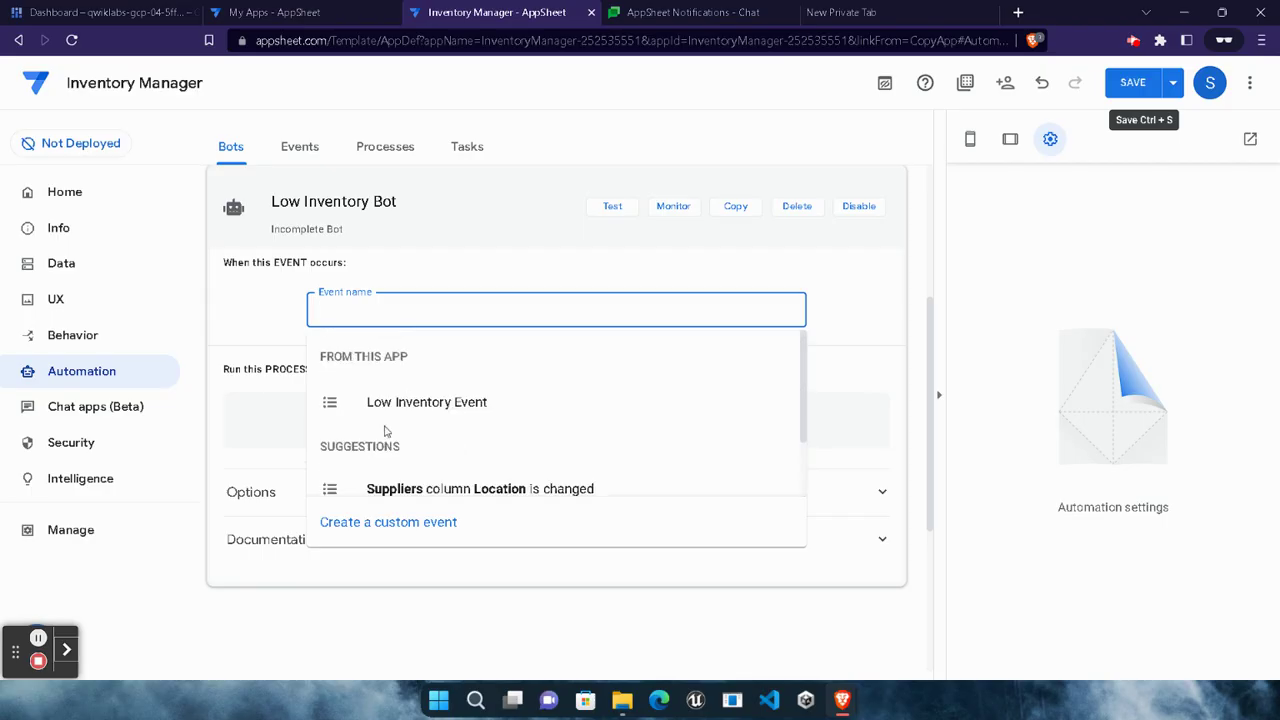
{"action": "left_click", "coordinate": [459, 412]}
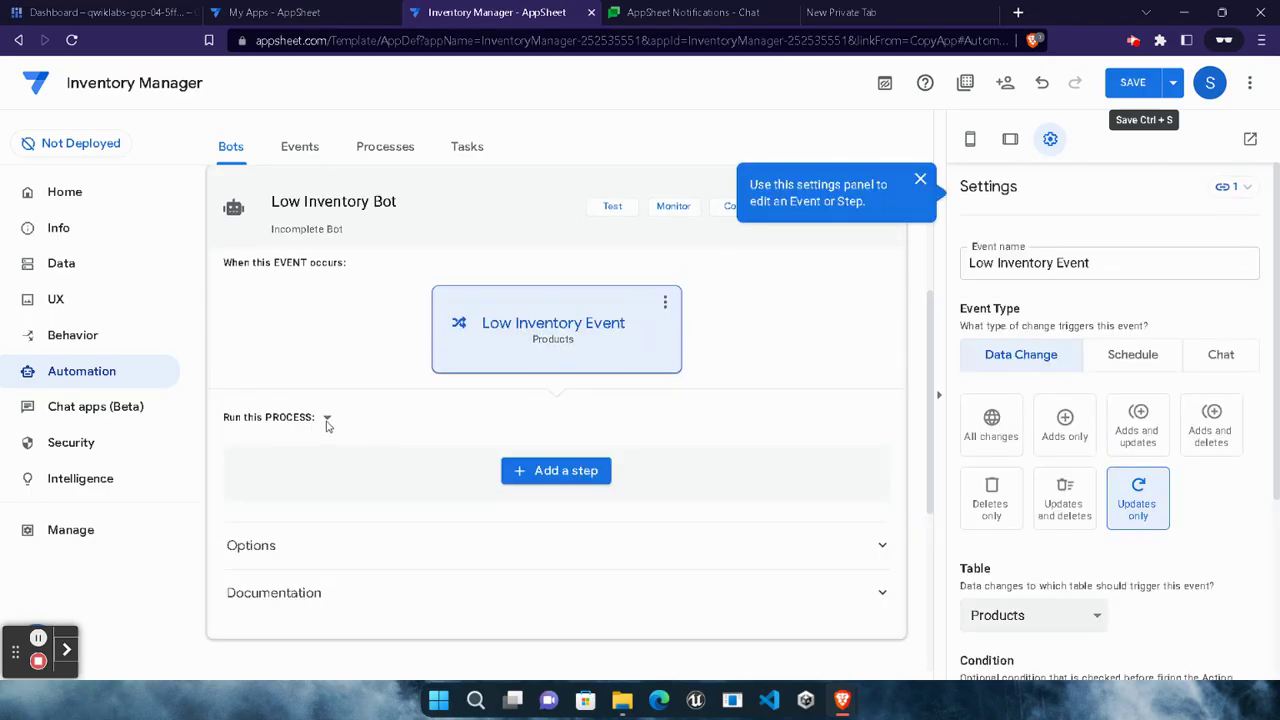
- Set the Low Inventory Bot to run the Low Inventory Process and save the app
{"action": "left_click", "coordinate": [327, 420]}
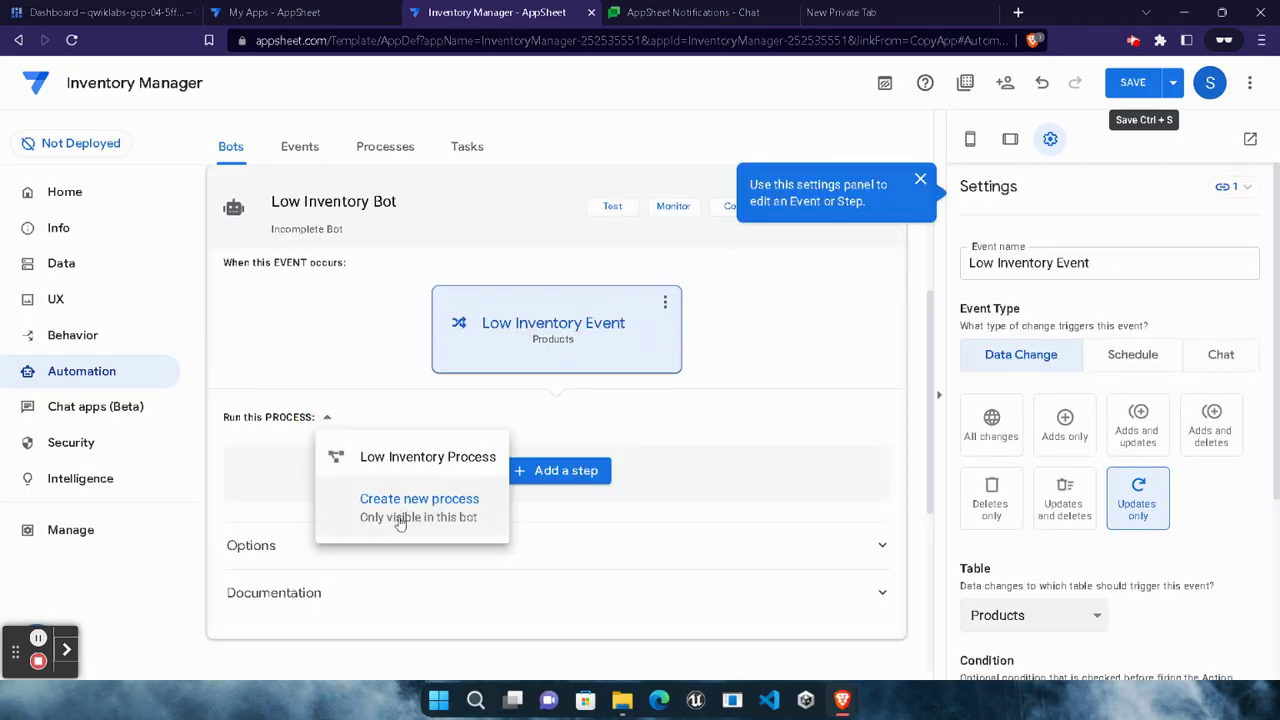
{"action": "left_click", "coordinate": [420, 466]}
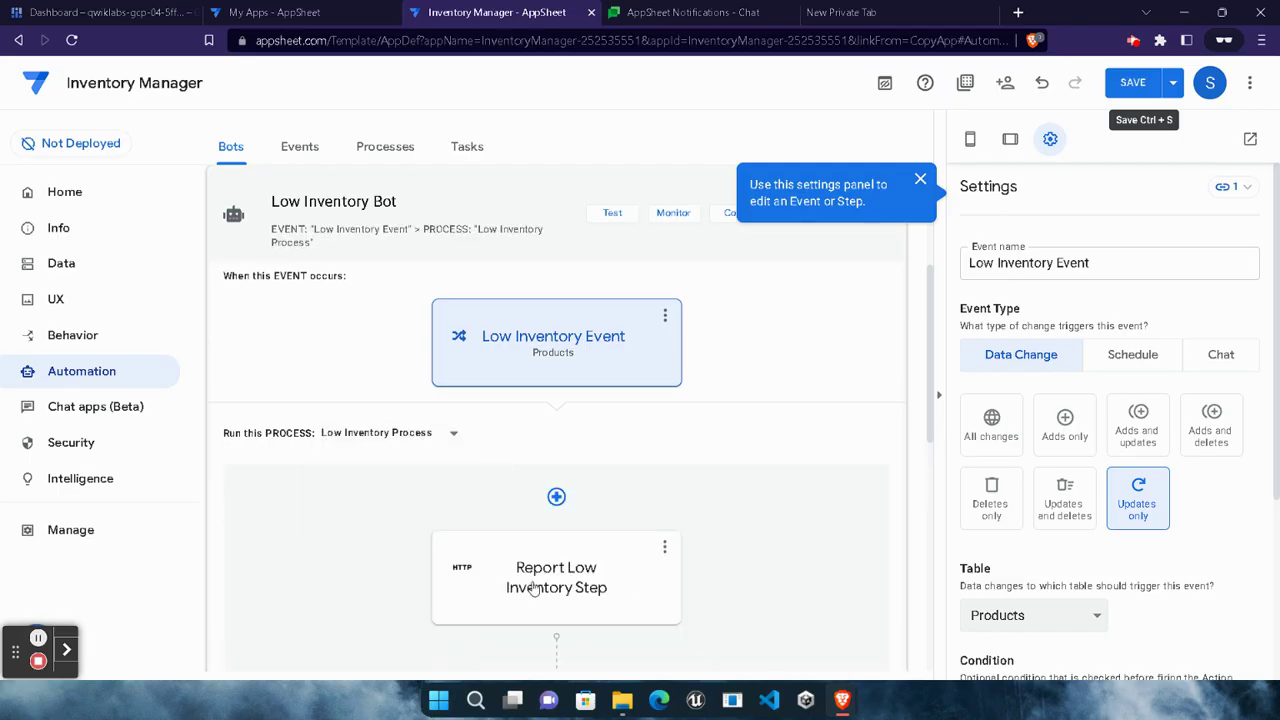
{"action": "left_click", "coordinate": [1126, 84]}
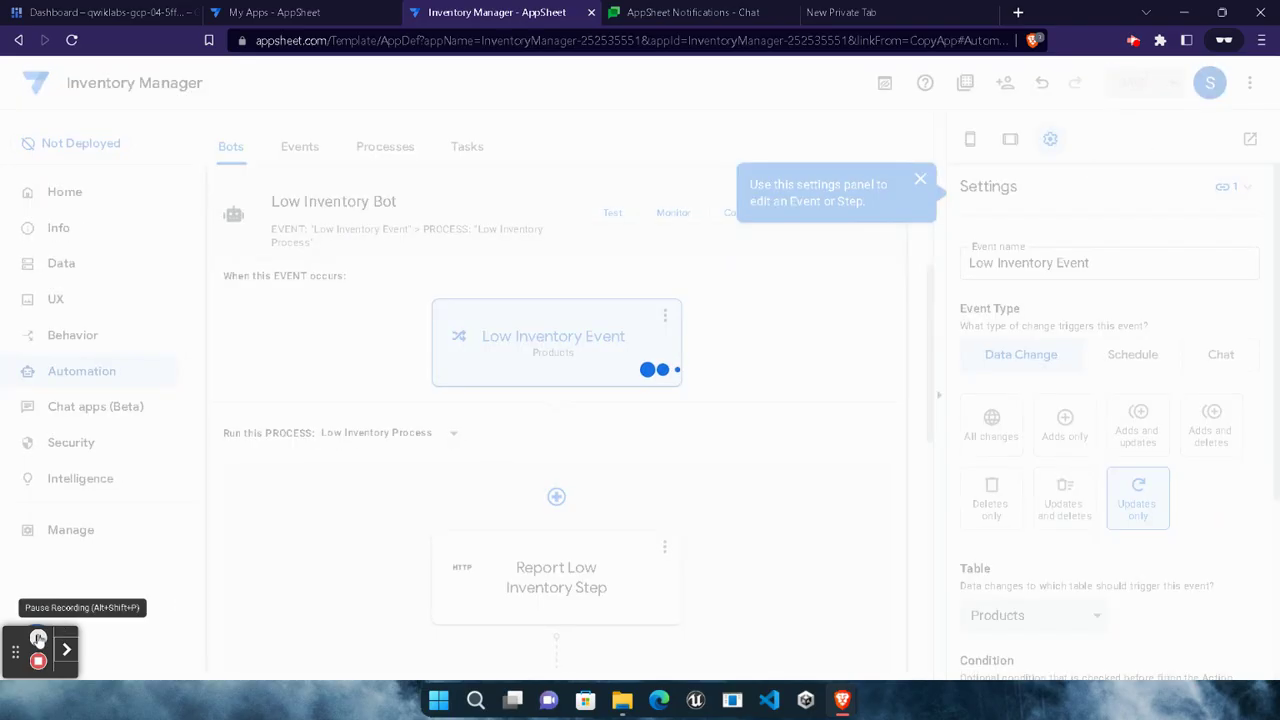
- Dismiss the settings tip, show the phone preview of the app and sync it to reload the definition
{"action": "left_click", "coordinate": [920, 179]}
{"action": "left_click", "coordinate": [969, 139]}
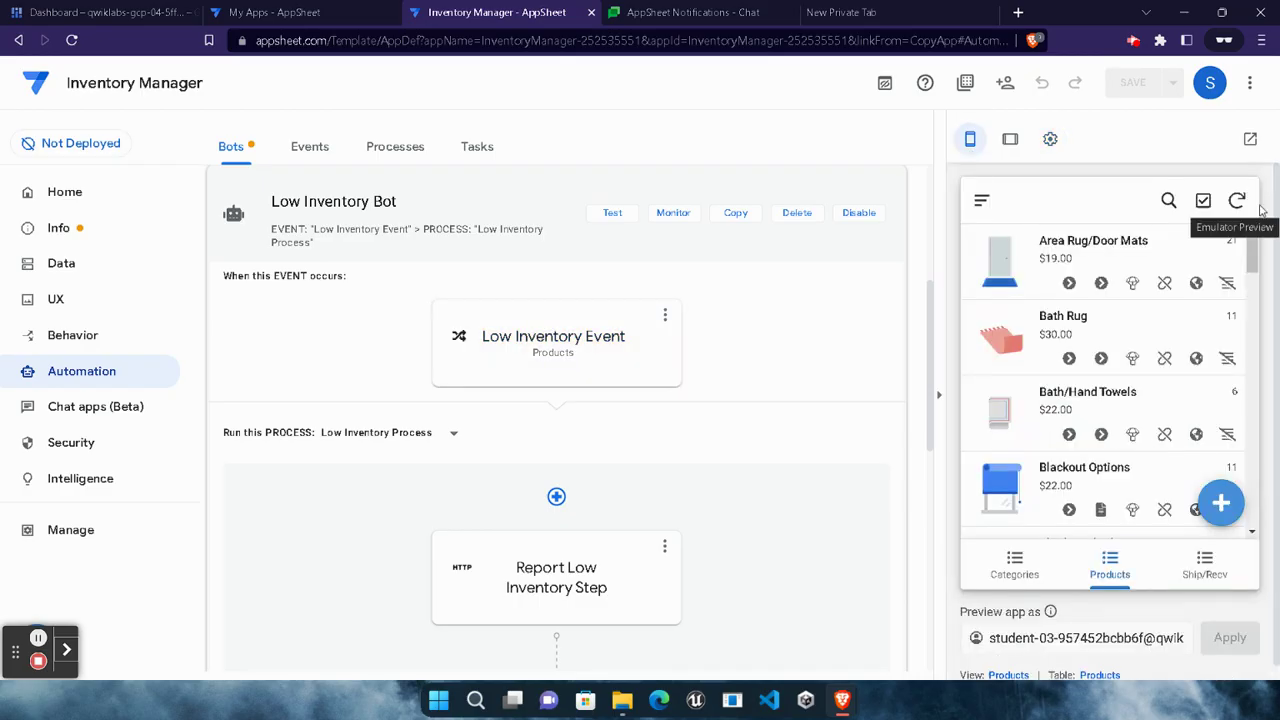
{"action": "left_click", "coordinate": [1237, 201]}
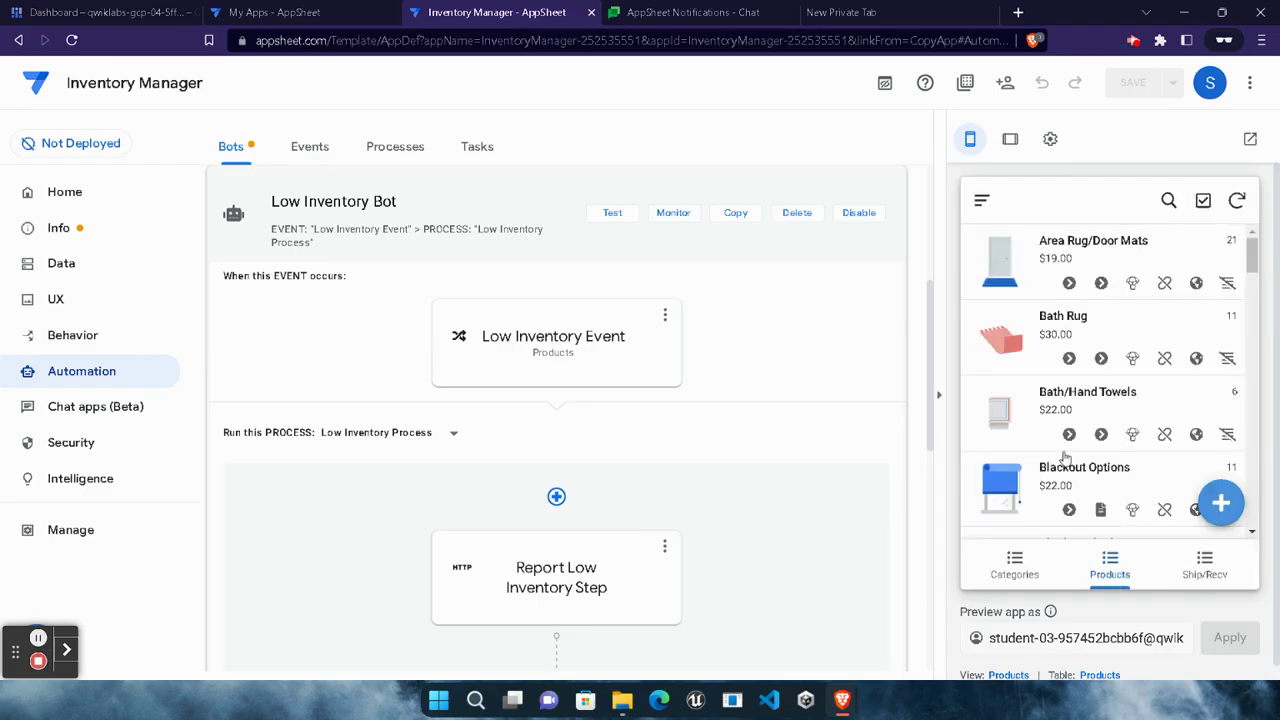
- Find the low inventory bot test in the lab instructions and copy the product name "Paper Towel Holder"
{"action": "mouse_move", "coordinate": [845, 700]}
{"action": "left_click", "coordinate": [640, 620]}
{"action": "scroll", "coordinate": [656, 500], "scroll_direction": "down", "scroll_amount": 8}
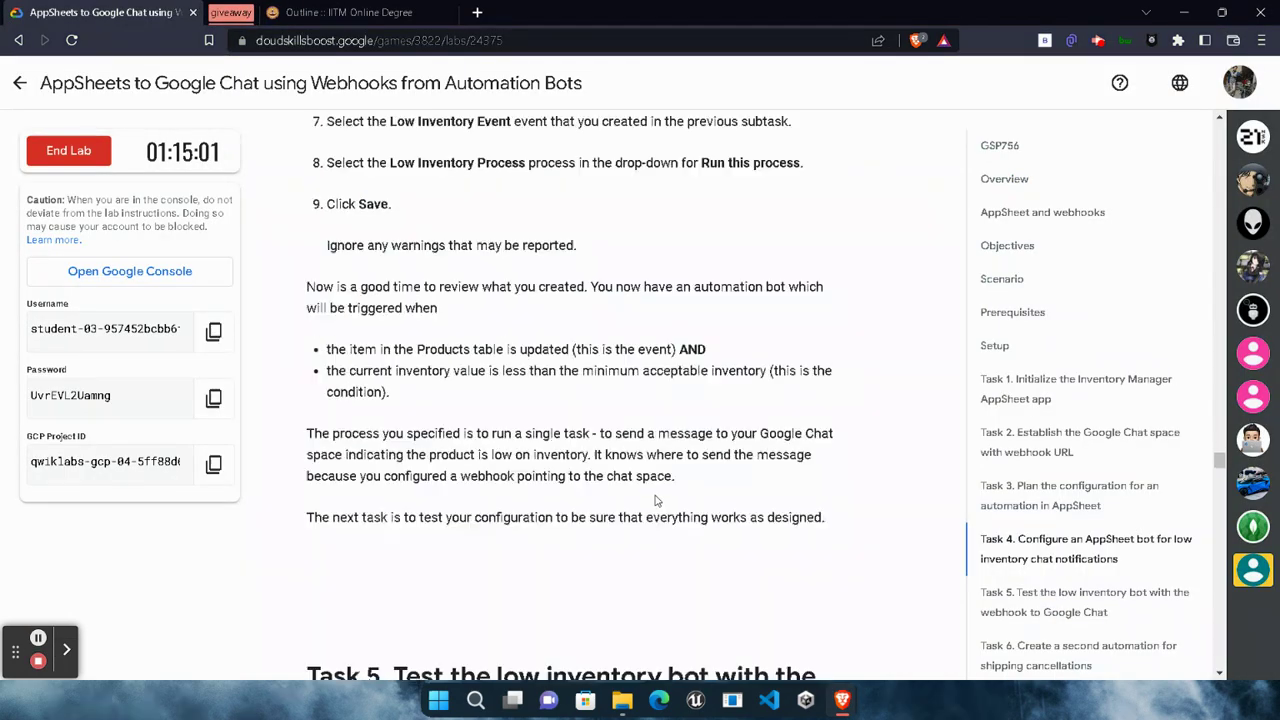
{"action": "scroll", "coordinate": [656, 500], "scroll_direction": "down", "scroll_amount": 3}
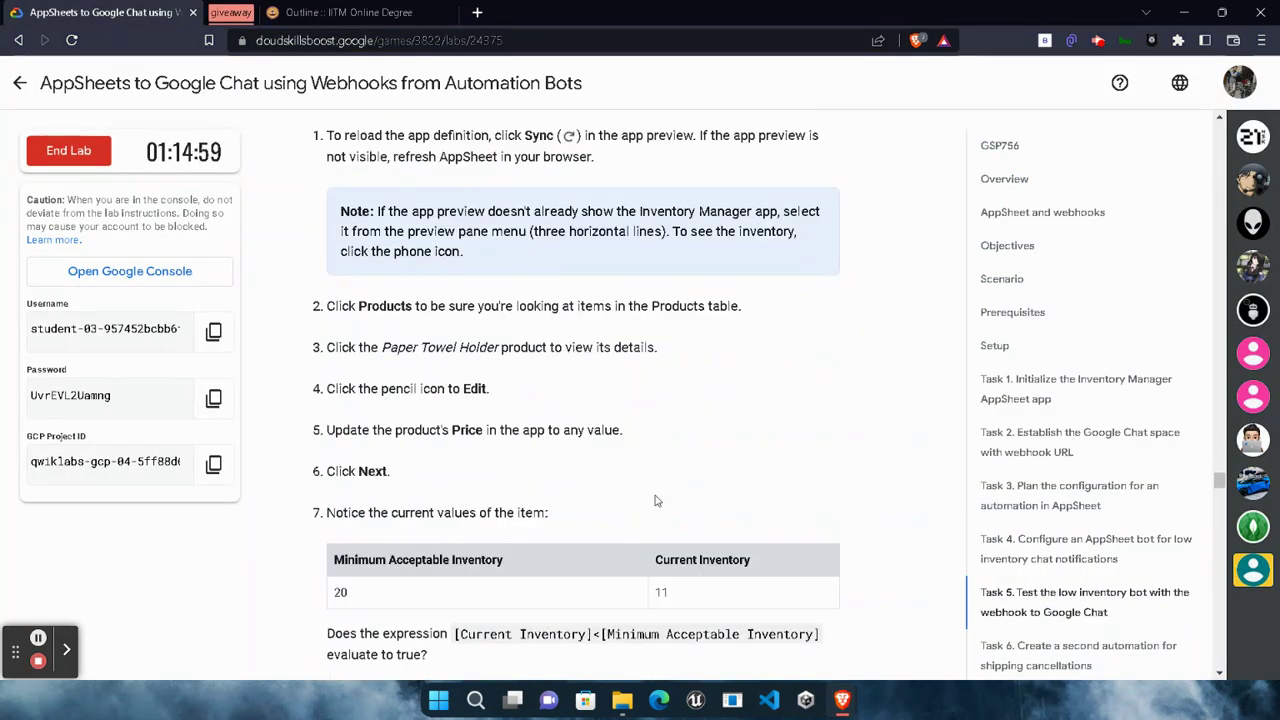
{"action": "left_click_drag", "start_coordinate": [383, 347], "coordinate": [498, 347]}
{"action": "key", "text": "ctrl+c"}
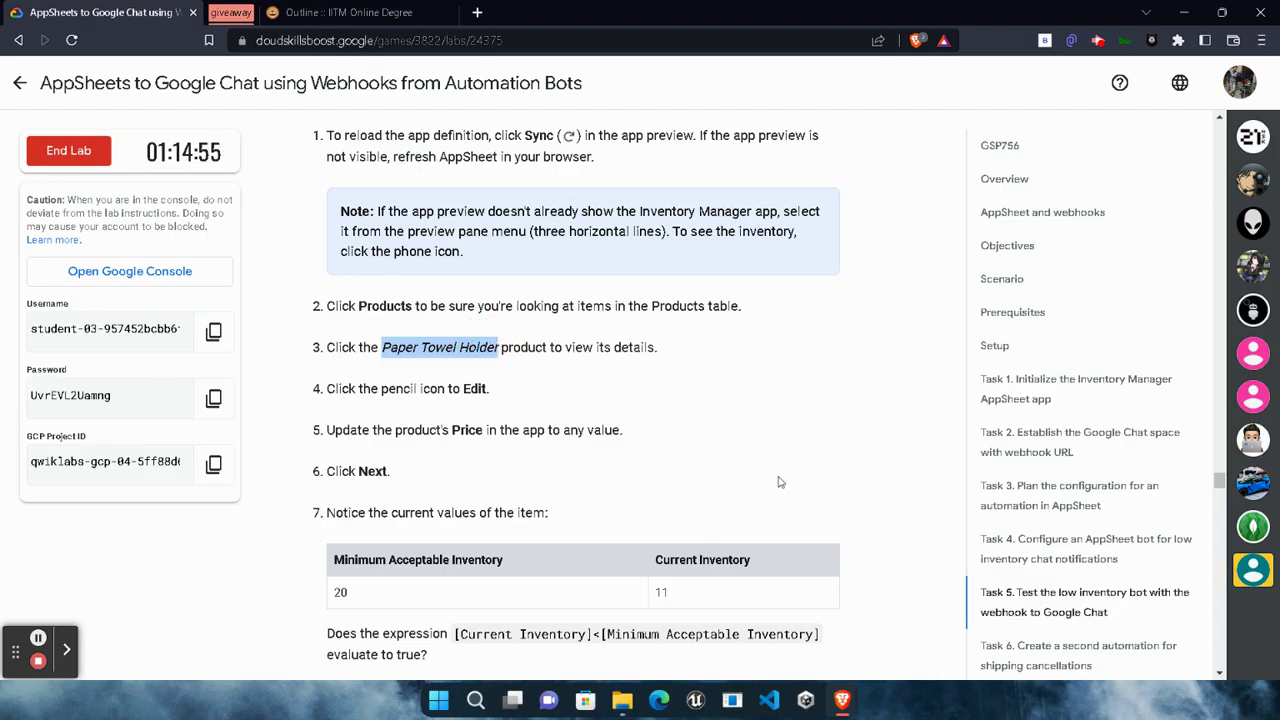
- Return to the AppSheet editor and search the previewed Products list for "Paper Towel Holder"
{"action": "mouse_move", "coordinate": [842, 699]}
{"action": "left_click", "coordinate": [1040, 610]}
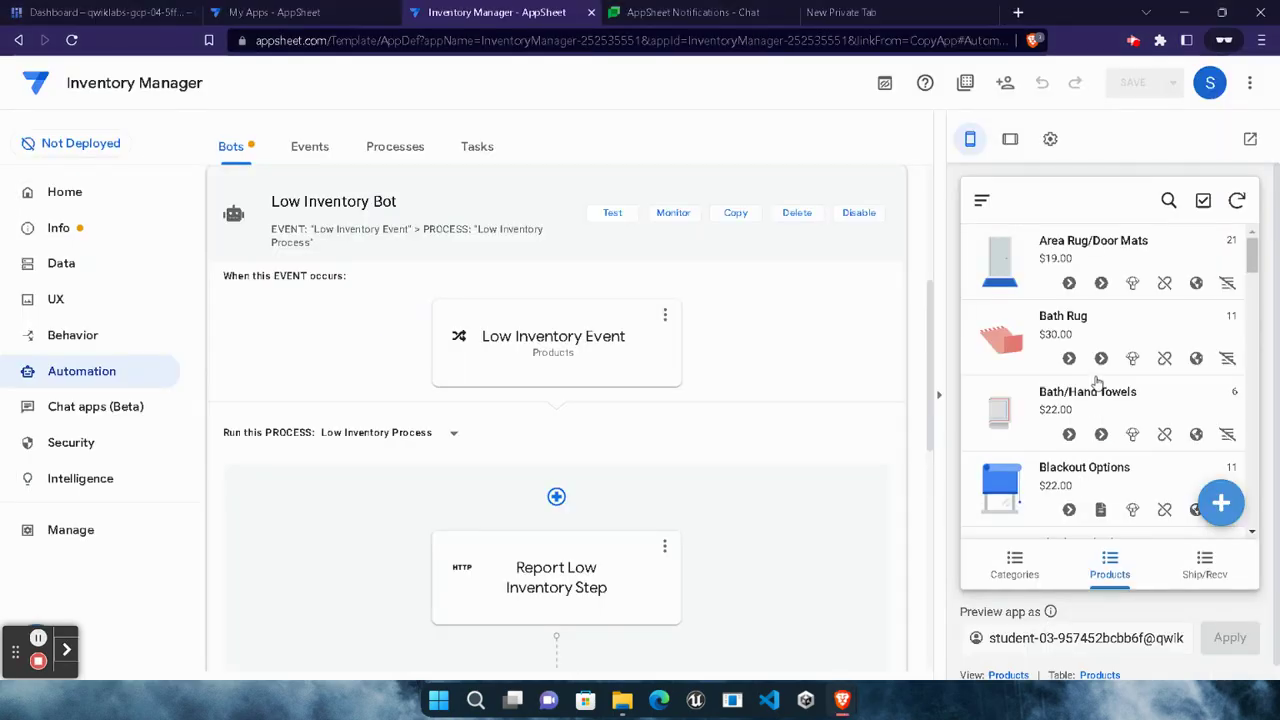
{"action": "left_click", "coordinate": [1168, 200]}
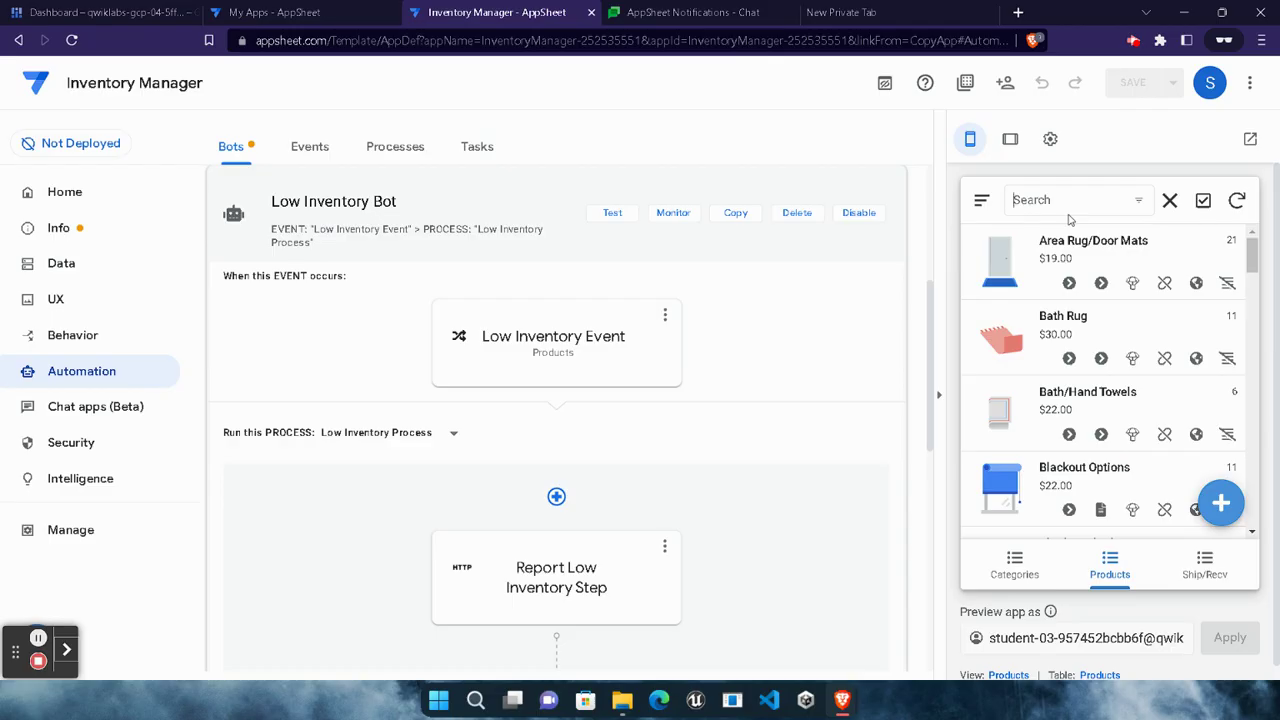
{"action": "key", "text": "ctrl+v"}
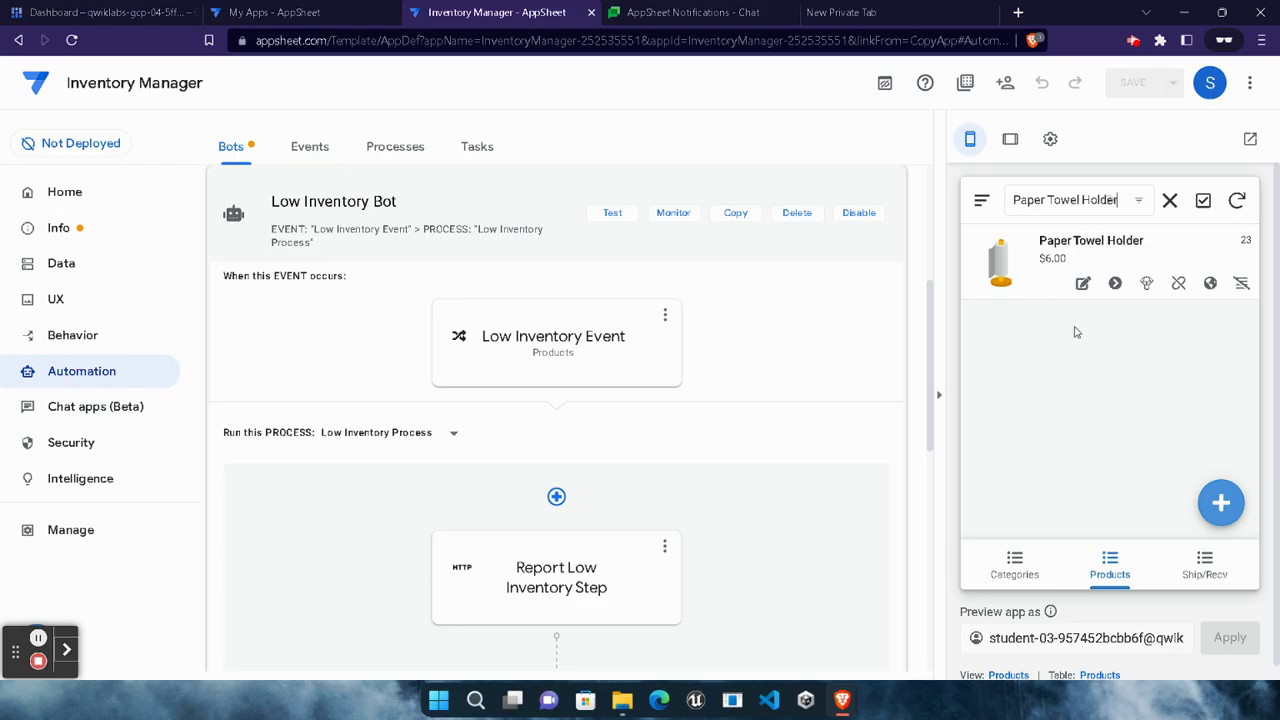
{"action": "left_click", "coordinate": [1025, 256]}
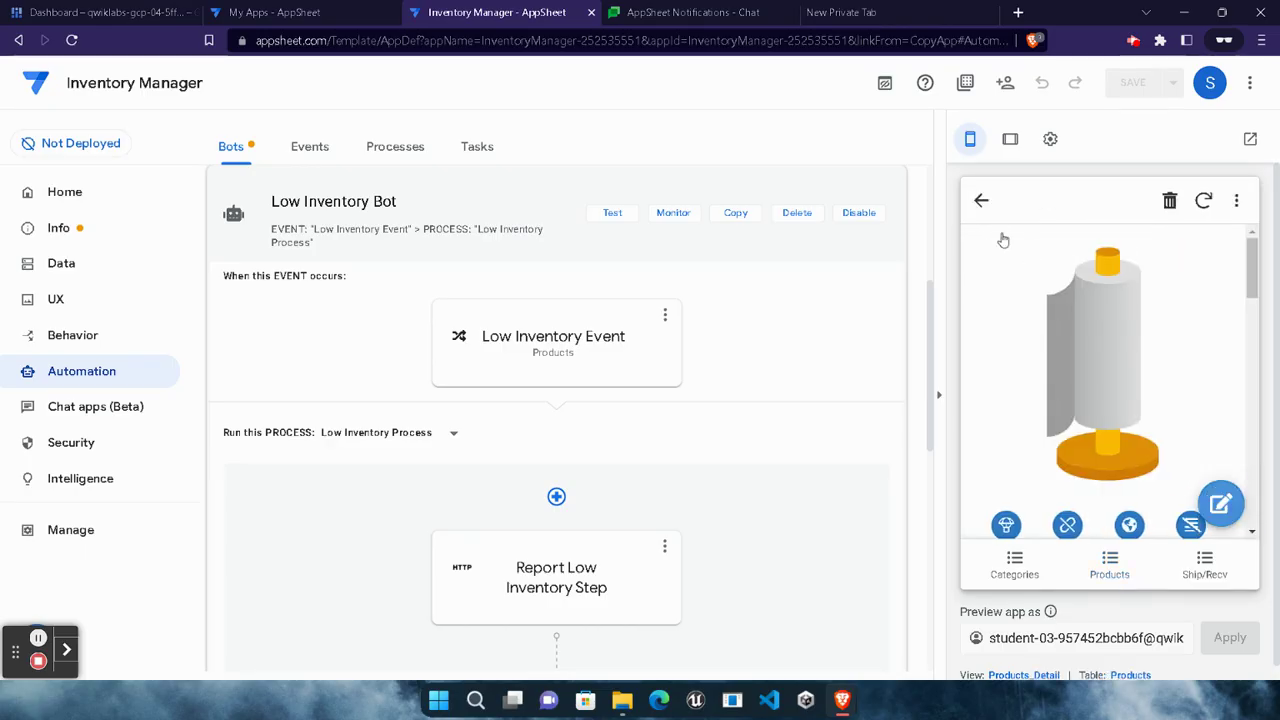
{"action": "left_click", "coordinate": [983, 207]}
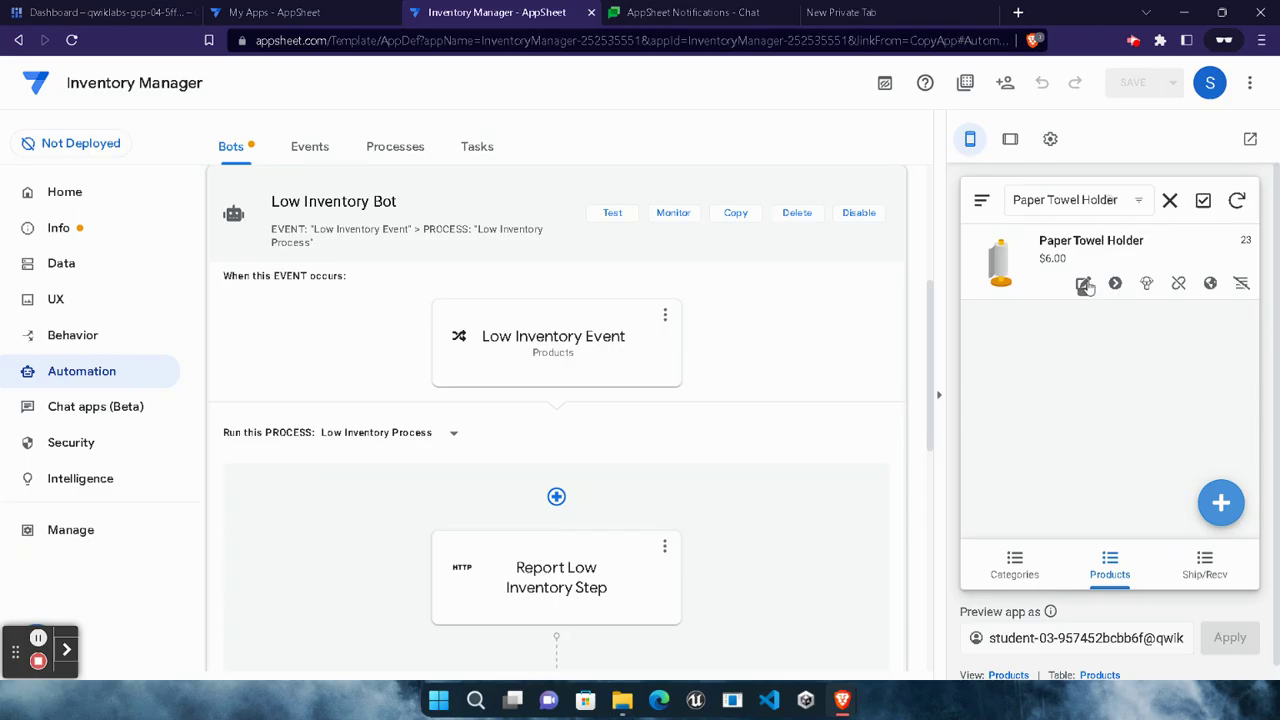
- Set the Paper Towel Holder's price to $5, save the product and sync the previewed app
{"action": "left_click", "coordinate": [1084, 284]}
{"action": "scroll", "coordinate": [1066, 465], "scroll_direction": "down", "scroll_amount": 4}
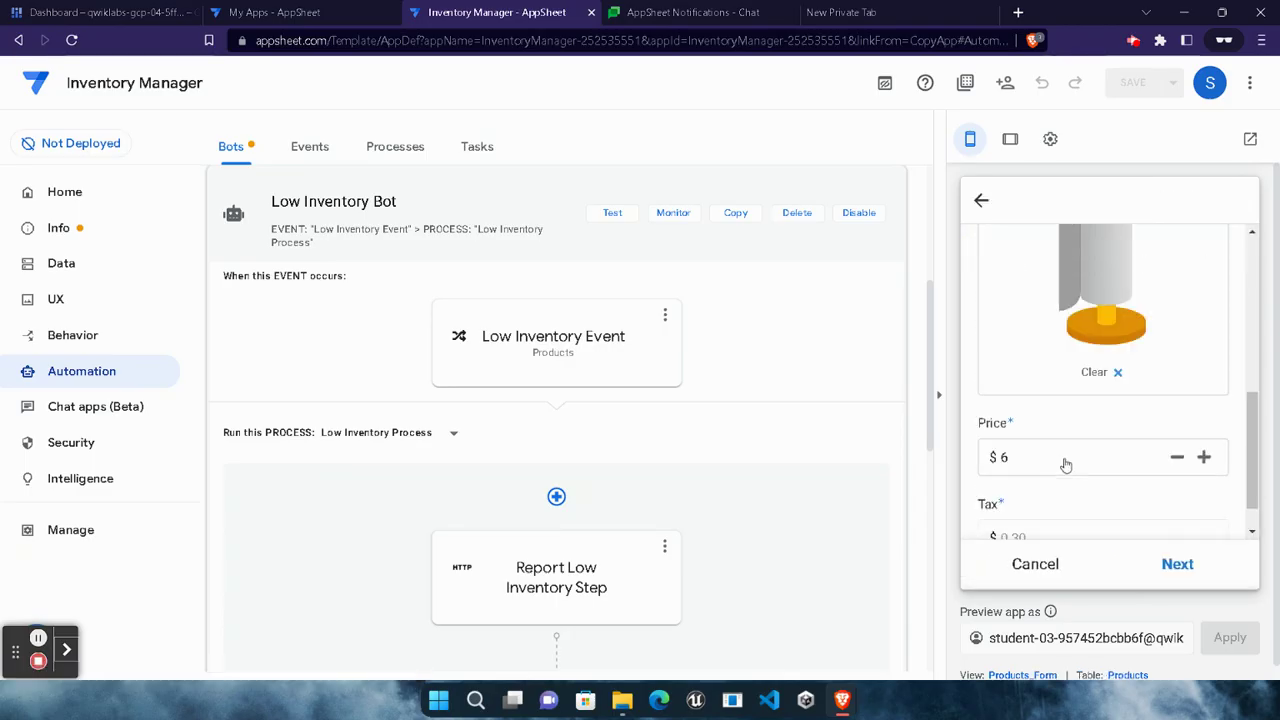
{"action": "left_click", "coordinate": [1043, 410]}
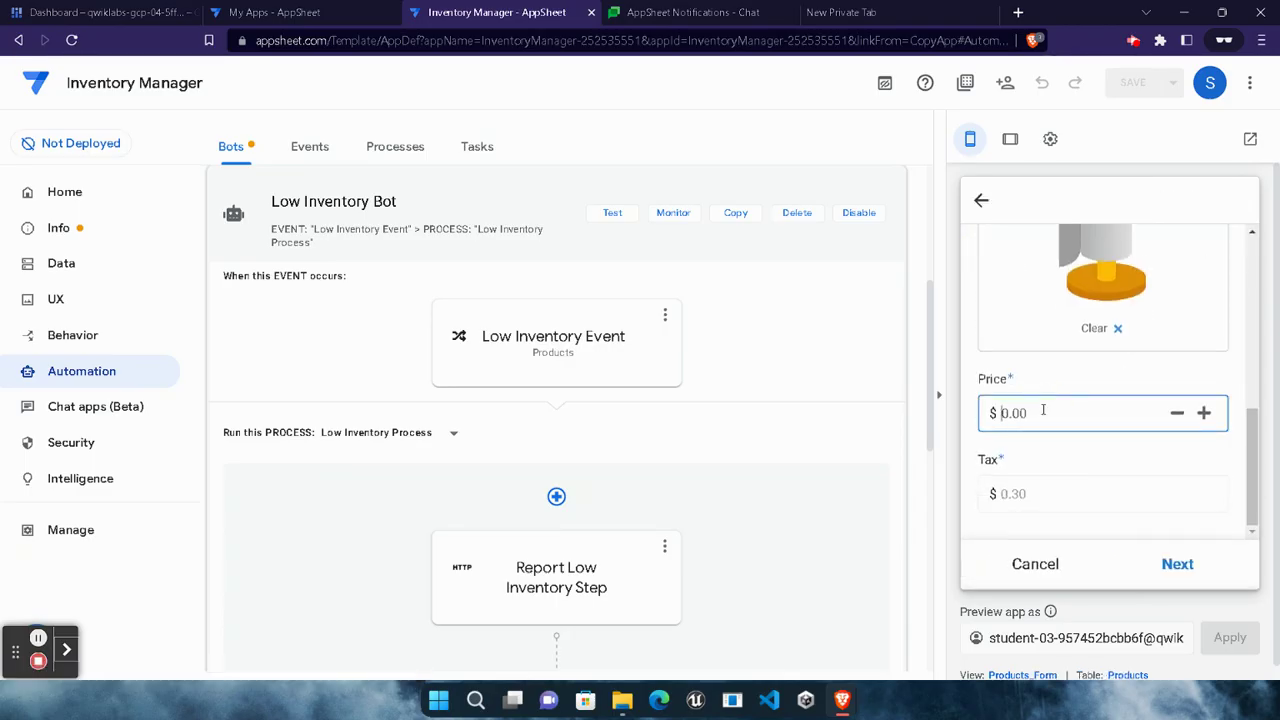
{"action": "left_click", "coordinate": [1178, 563]}
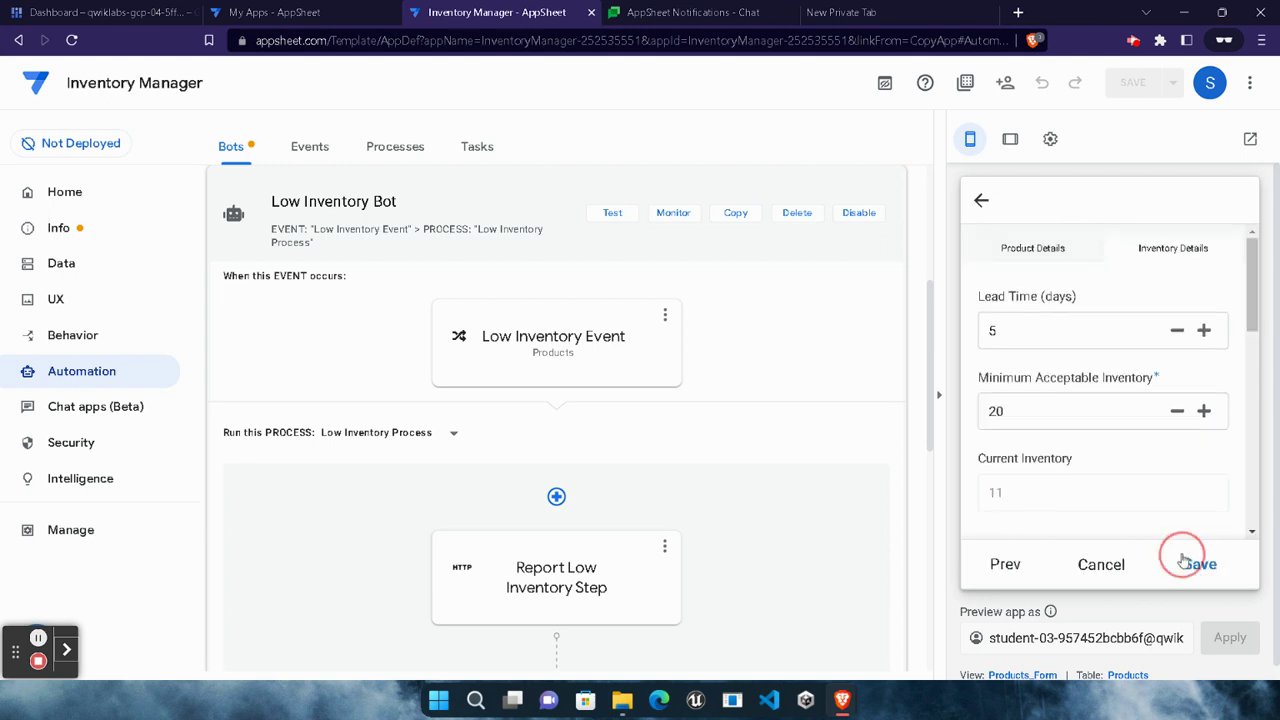
{"action": "left_click", "coordinate": [1203, 565]}
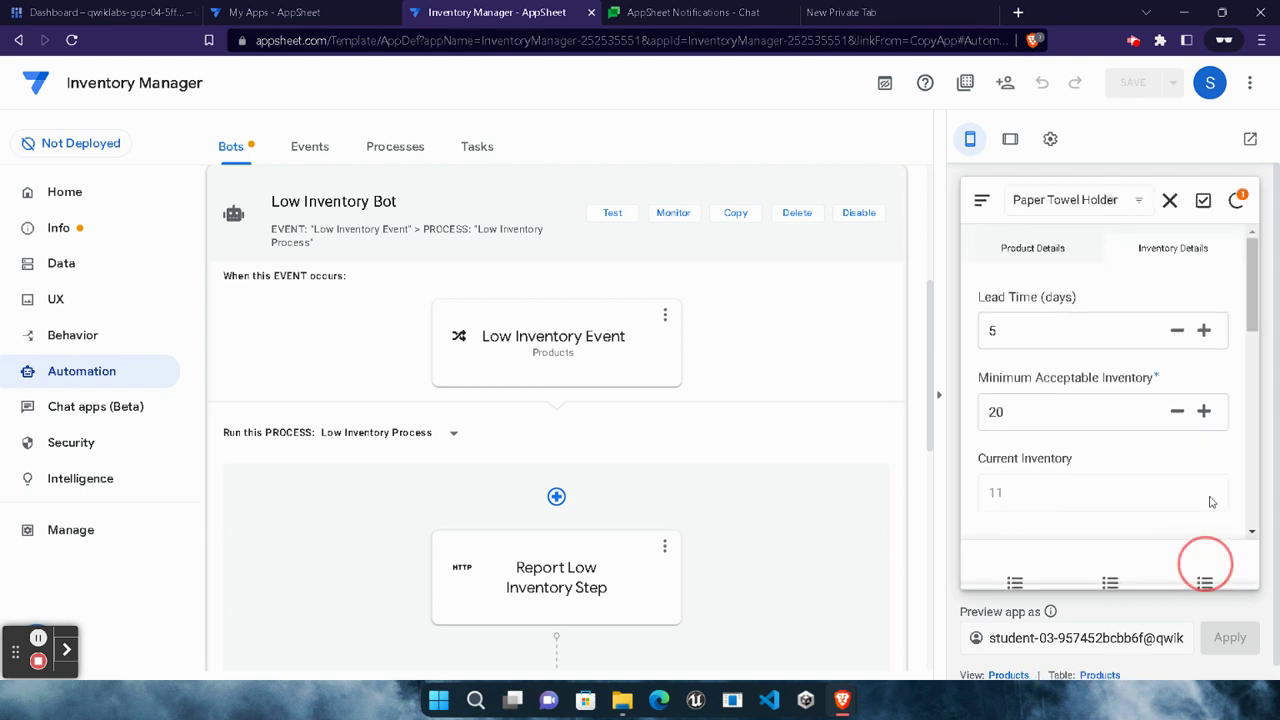
{"action": "left_click", "coordinate": [1242, 201]}
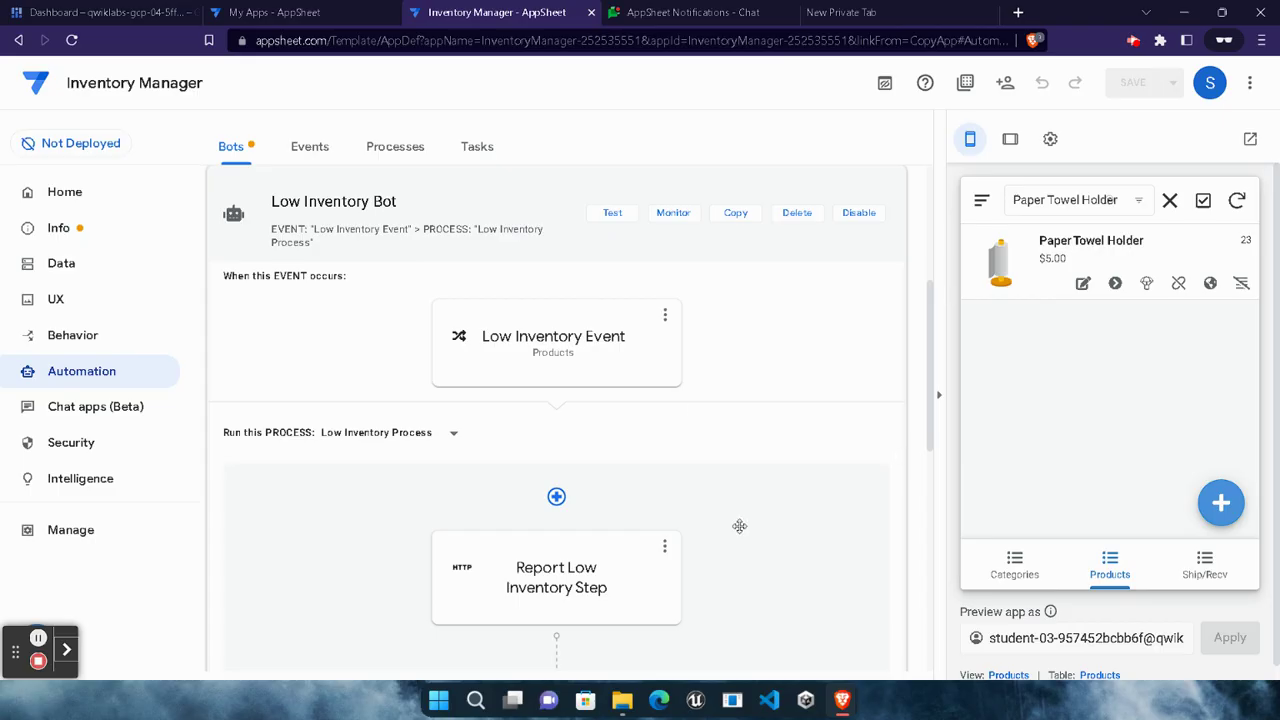
- Check the lab progress for the objective "Test the low inventory bot with the webhook to Google Chat"
{"action": "left_click", "coordinate": [706, 615]}
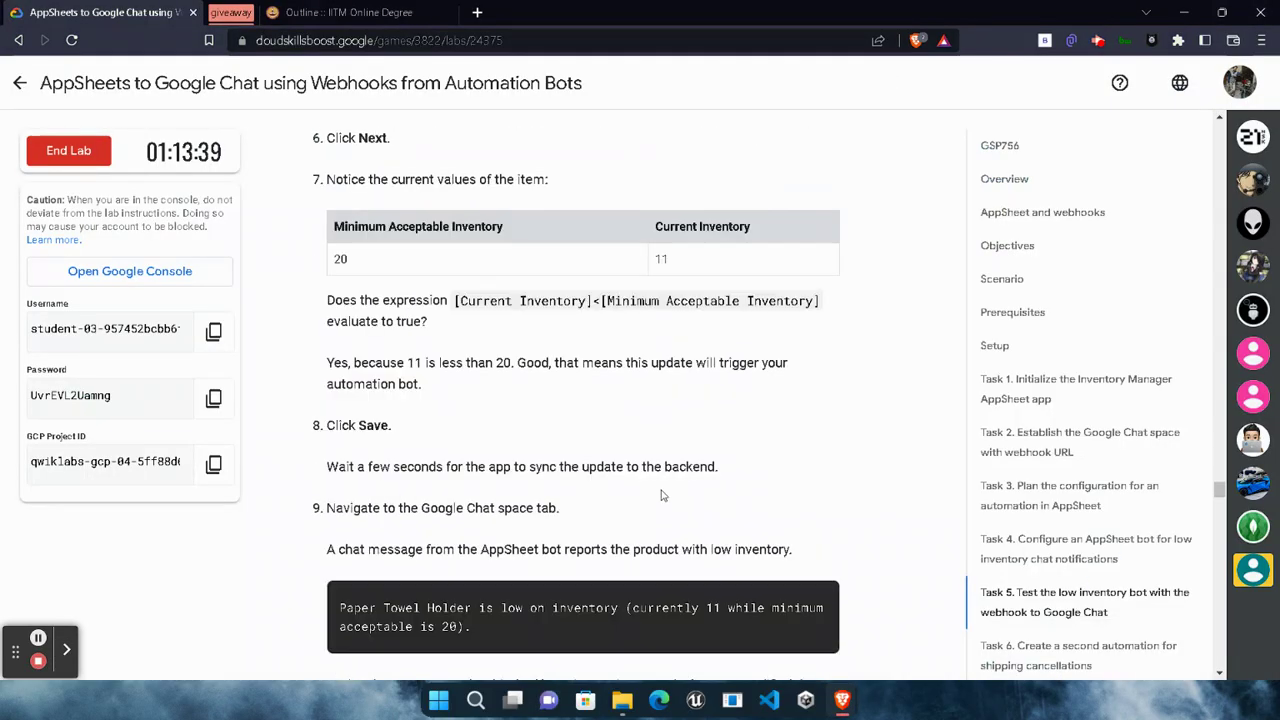
{"action": "scroll", "coordinate": [660, 495], "scroll_direction": "down", "scroll_amount": 10}
{"action": "left_click", "coordinate": [499, 225]}
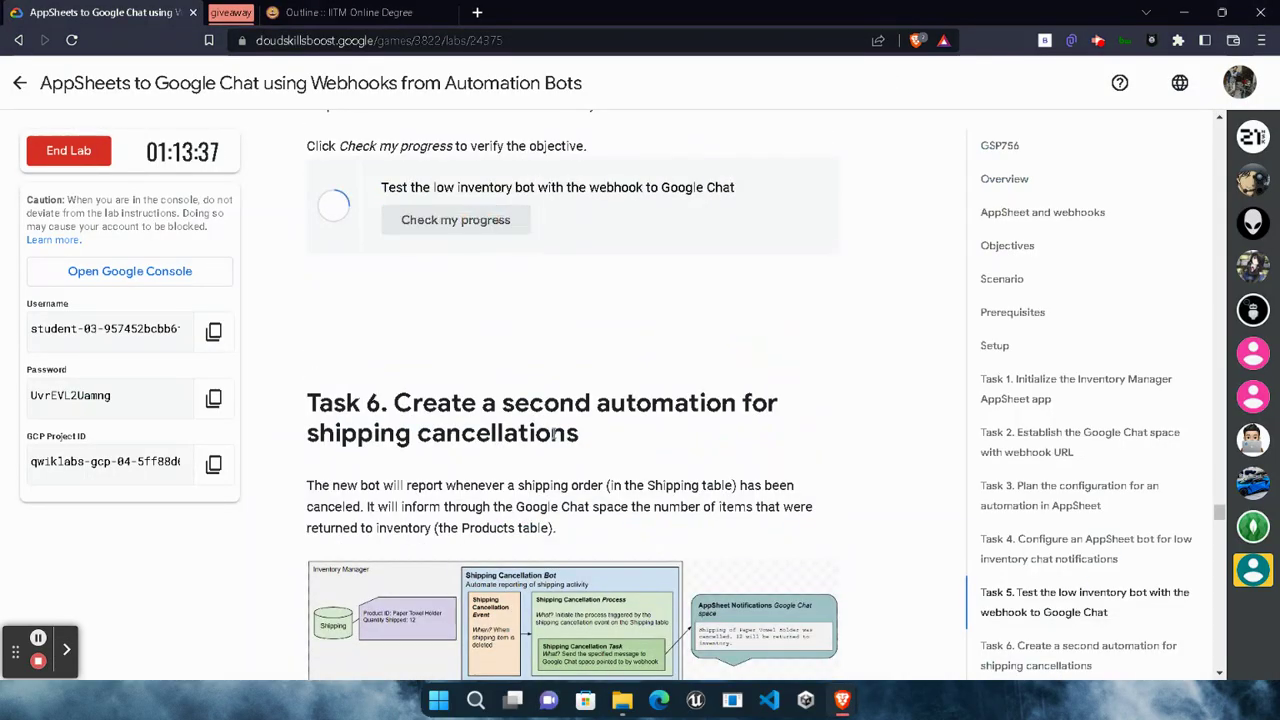
{"action": "scroll", "coordinate": [553, 433], "scroll_direction": "up", "scroll_amount": 2}
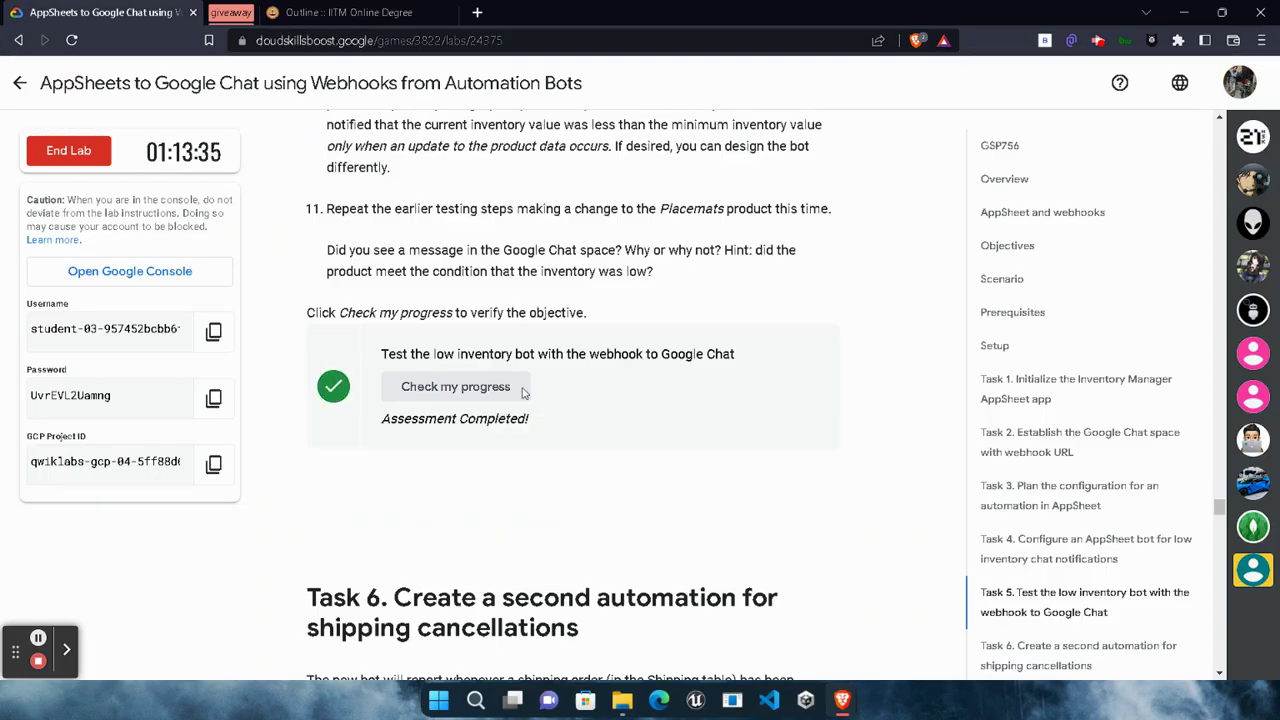
- Find the shipping cancellation task settings in the lab instructions, copy the task name "Report Shipping Canceled Task", and return to the AppSheet automation tasks
{"action": "scroll", "coordinate": [515, 555], "scroll_direction": "down", "scroll_amount": 9}
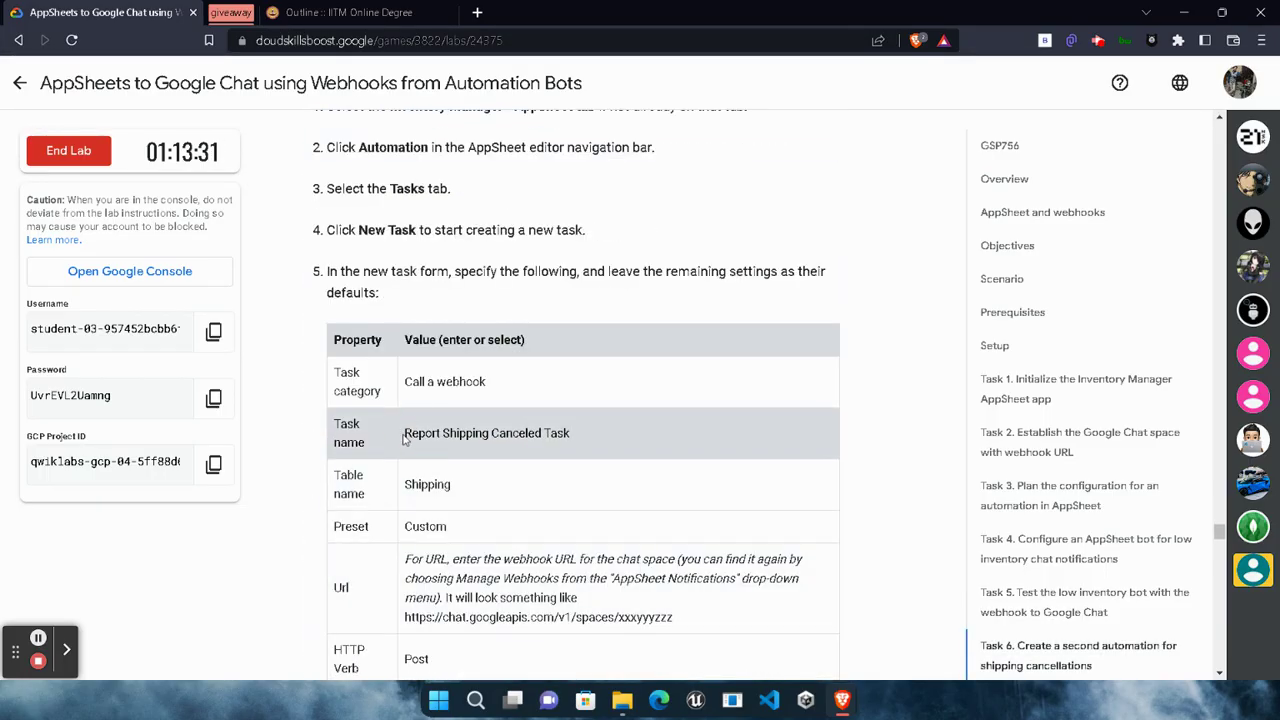
{"action": "left_click_drag", "start_coordinate": [404, 440], "coordinate": [600, 434]}
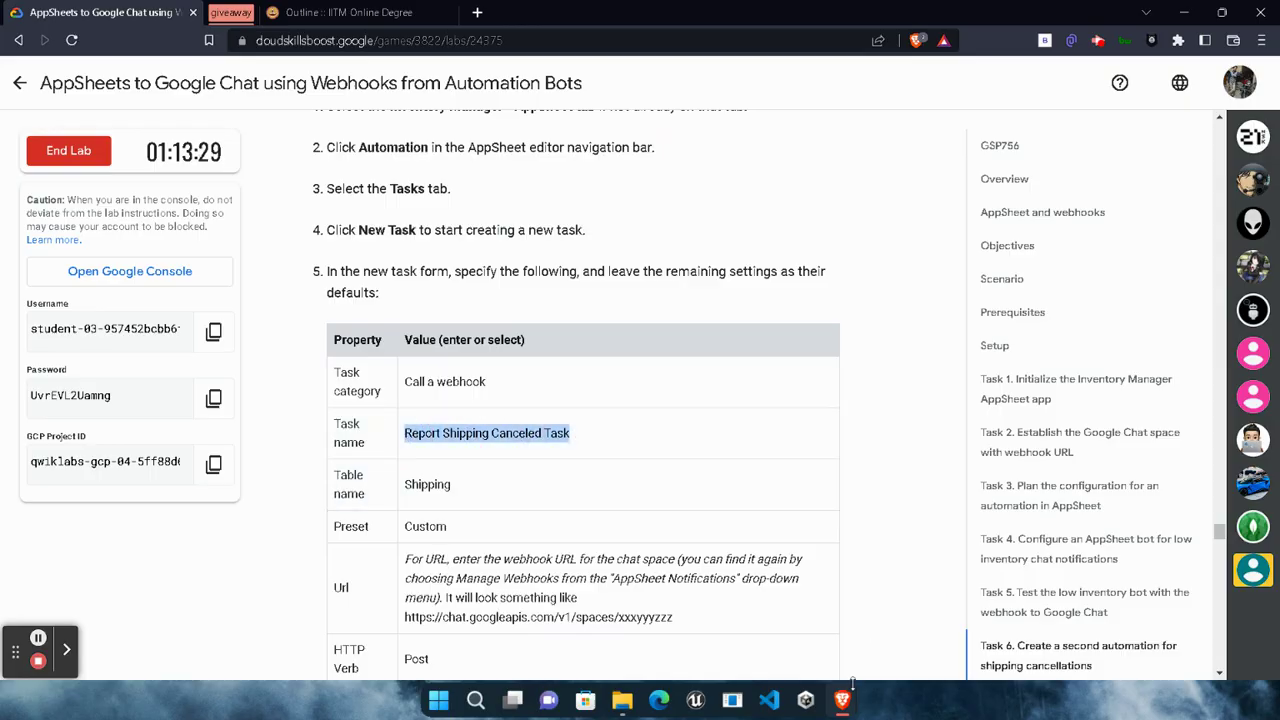
{"action": "mouse_move", "coordinate": [845, 697]}
{"action": "left_click", "coordinate": [1110, 560]}
{"action": "left_click", "coordinate": [488, 152]}
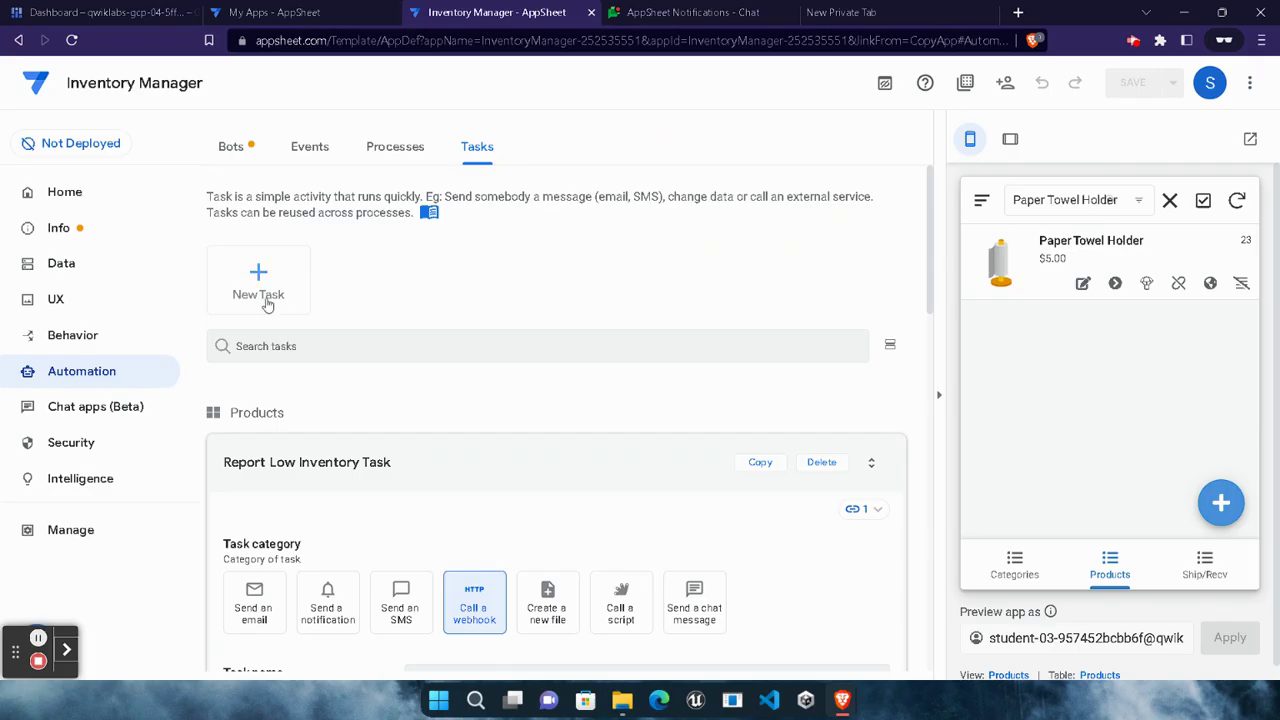
- Add a new task that calls a webhook, named "Report Shipping Canceled Task", for the Shipping table
{"action": "left_click", "coordinate": [260, 285]}
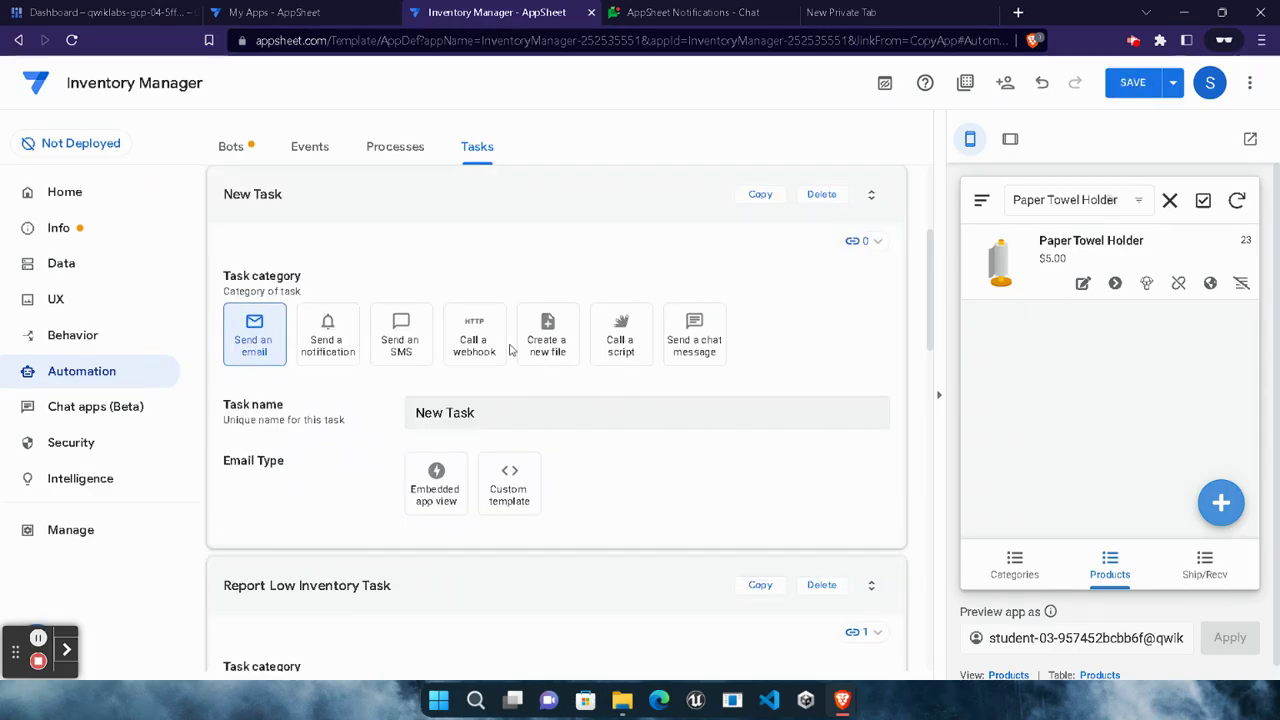
{"action": "left_click", "coordinate": [473, 340]}
{"action": "left_click", "coordinate": [568, 410]}
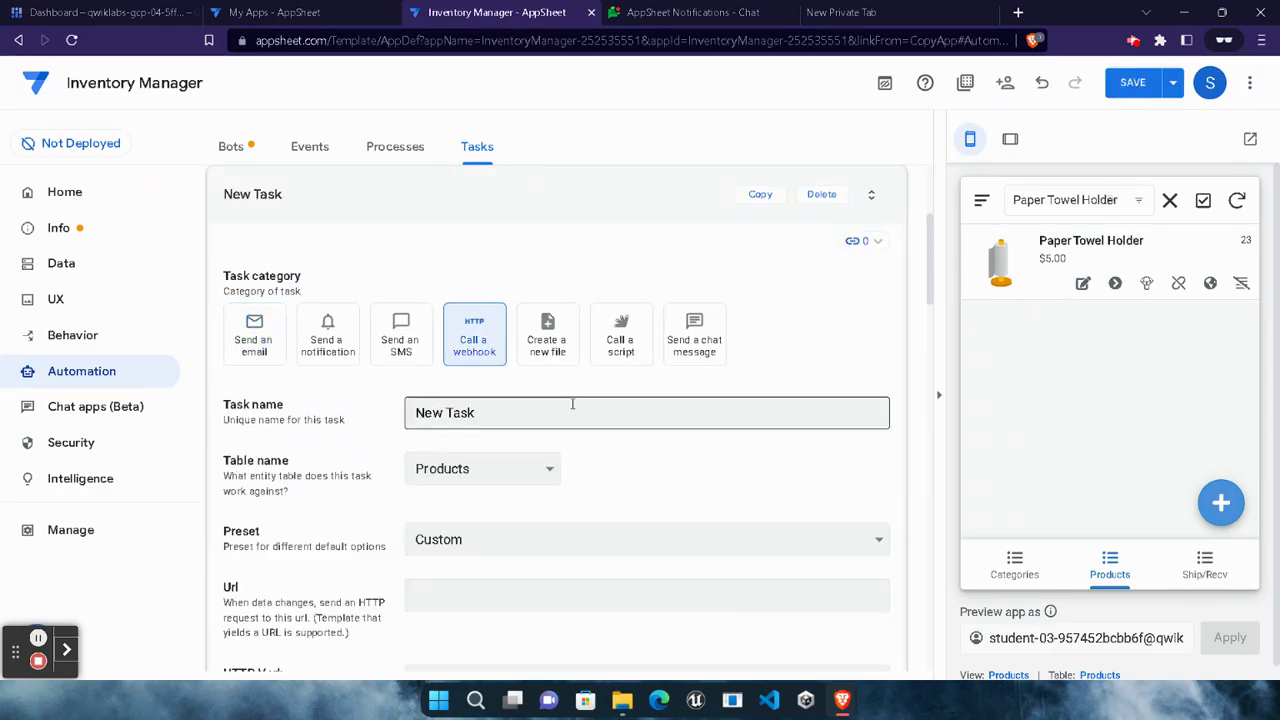
{"action": "key", "text": "ctrl+a"}
{"action": "type", "text": "Report Shipping Canceled Task"}
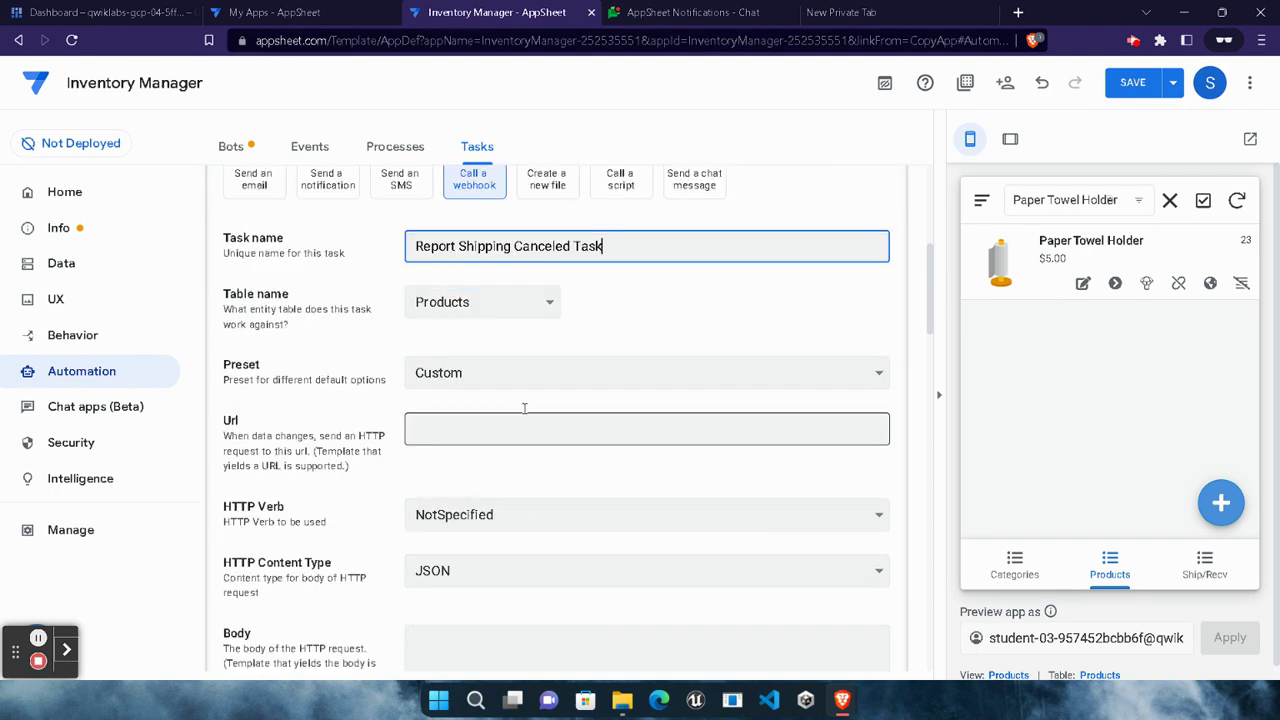
{"action": "left_click", "coordinate": [508, 308]}
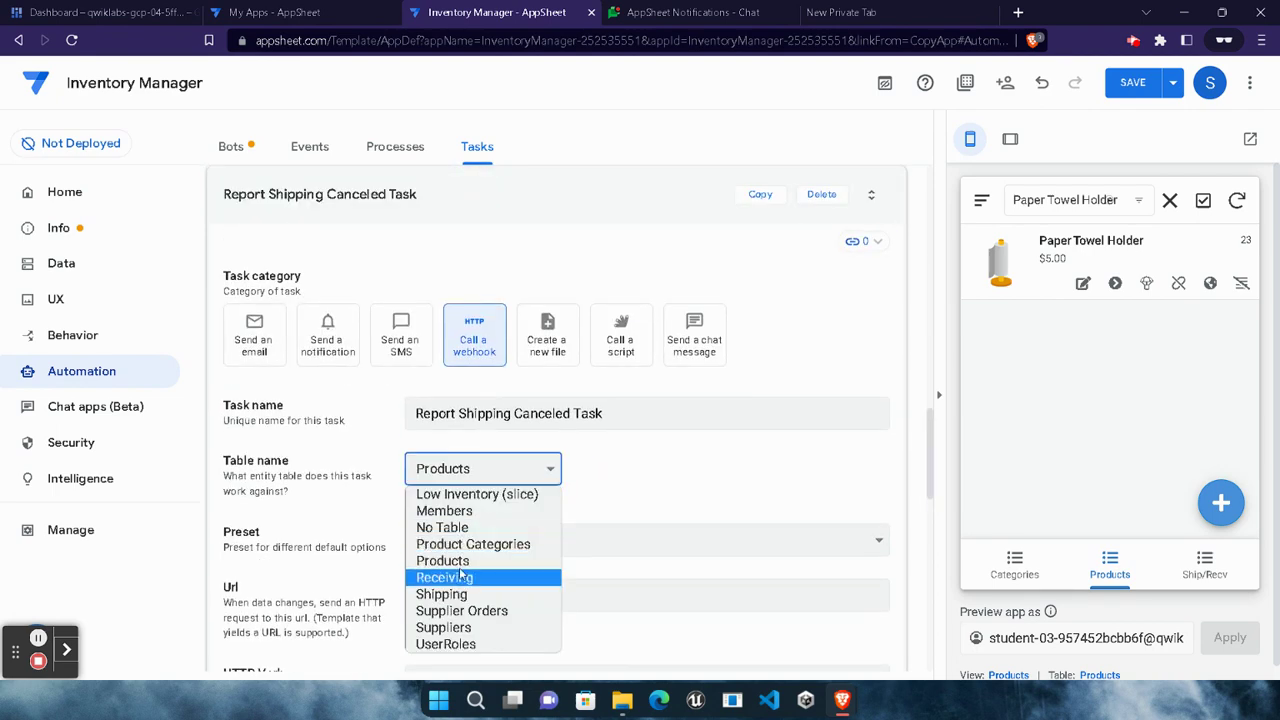
{"action": "left_click", "coordinate": [563, 516]}
- Paste the chat space's webhook URL, including its API key and token, into the task and set the HTTP verb to Post
{"action": "scroll", "coordinate": [563, 516], "scroll_direction": "down", "scroll_amount": 3}
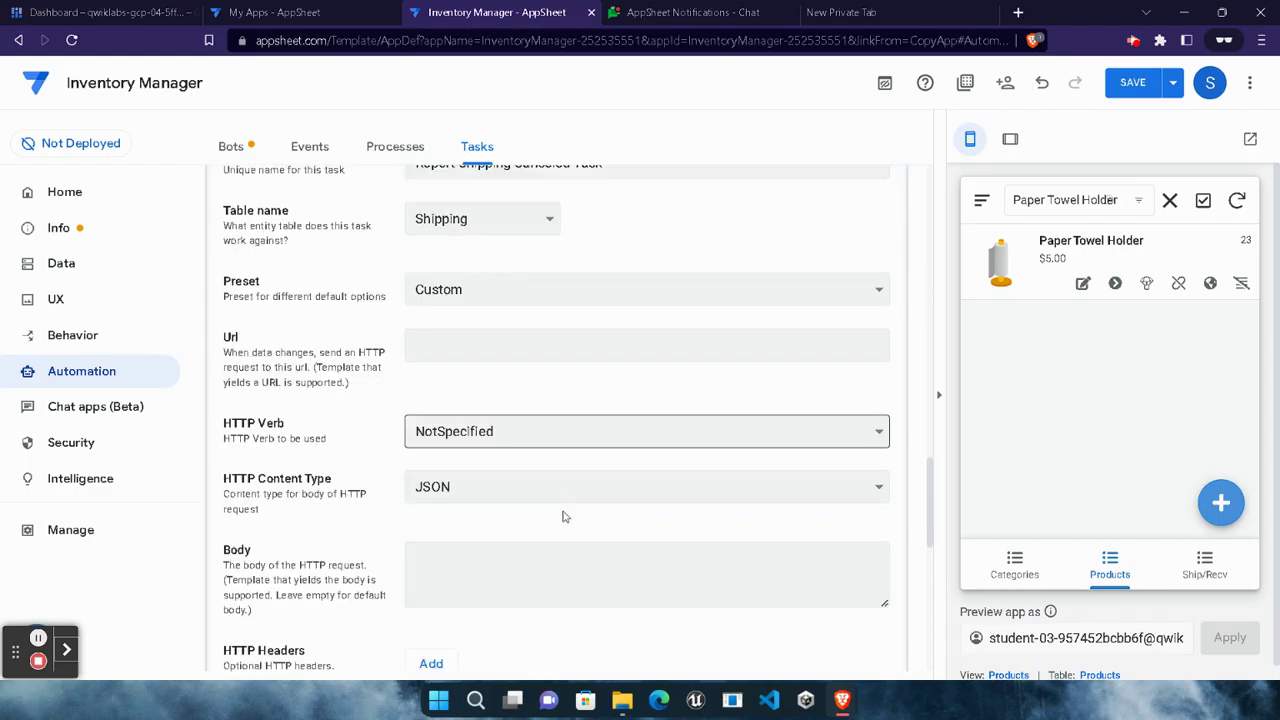
{"action": "left_click", "coordinate": [840, 12]}
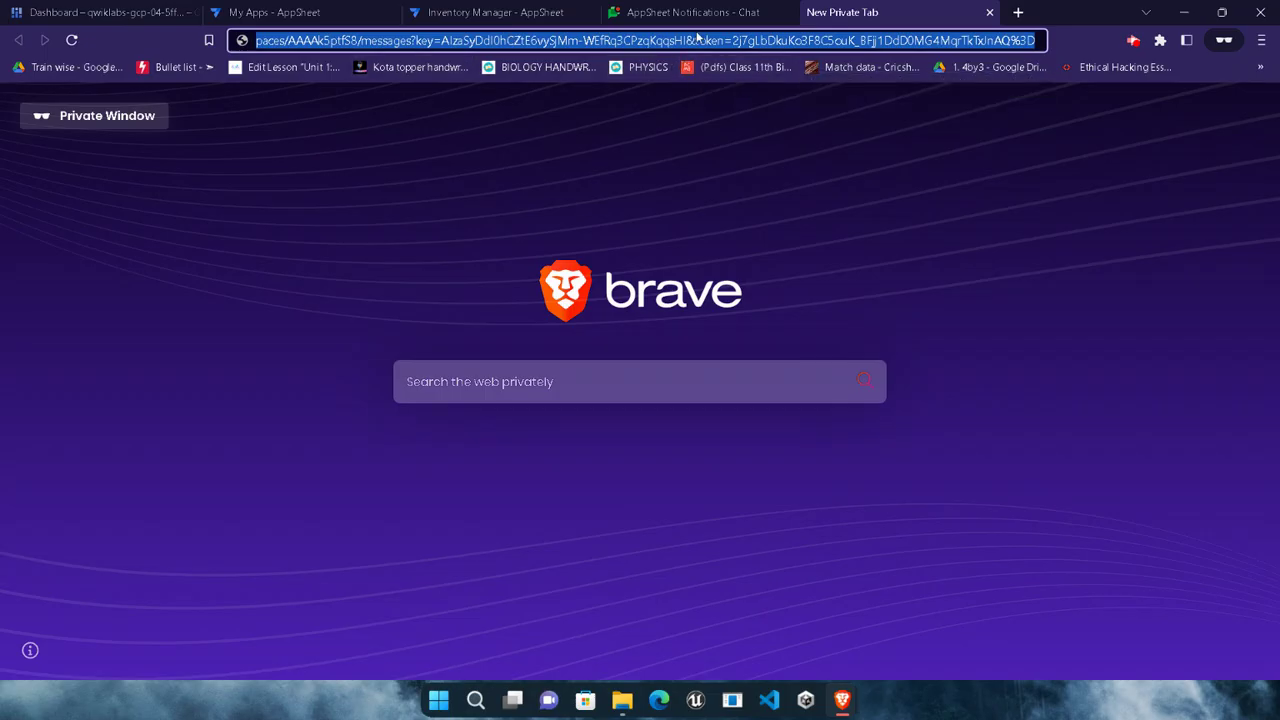
{"action": "left_click", "coordinate": [495, 12]}
{"action": "left_click", "coordinate": [484, 338]}
{"action": "key", "text": "ctrl+v"}
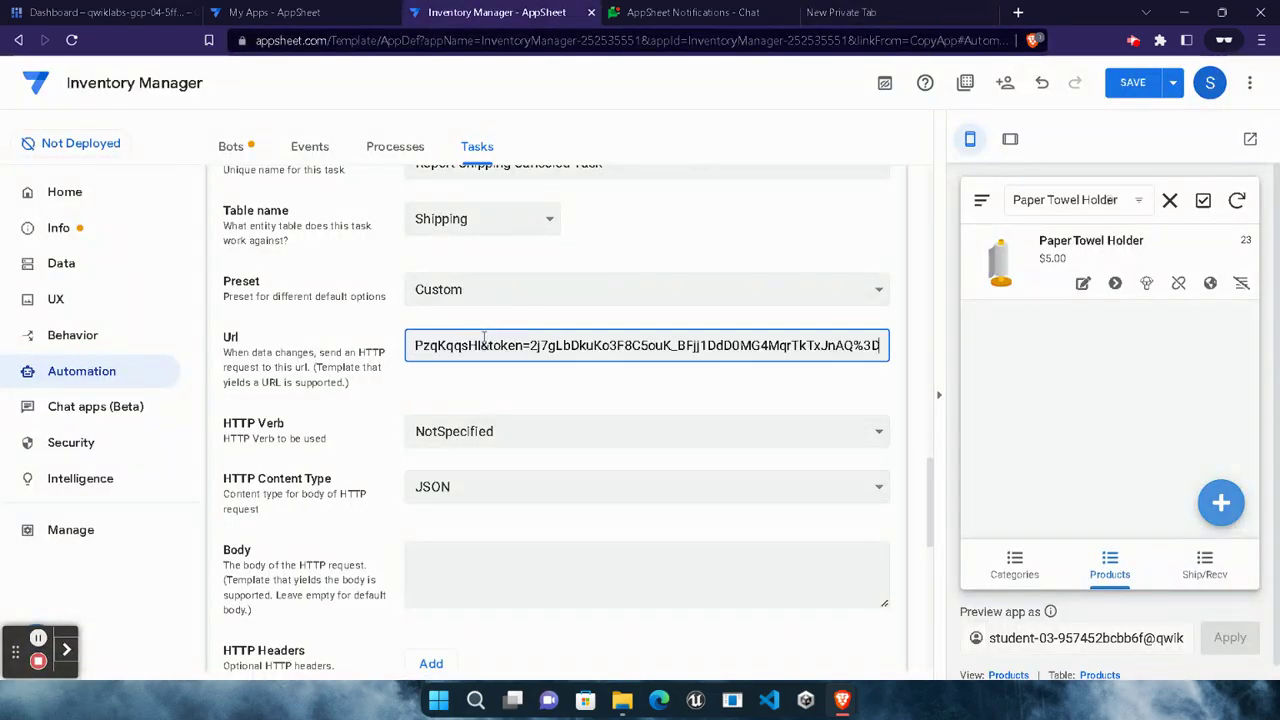
{"action": "left_click", "coordinate": [600, 431]}
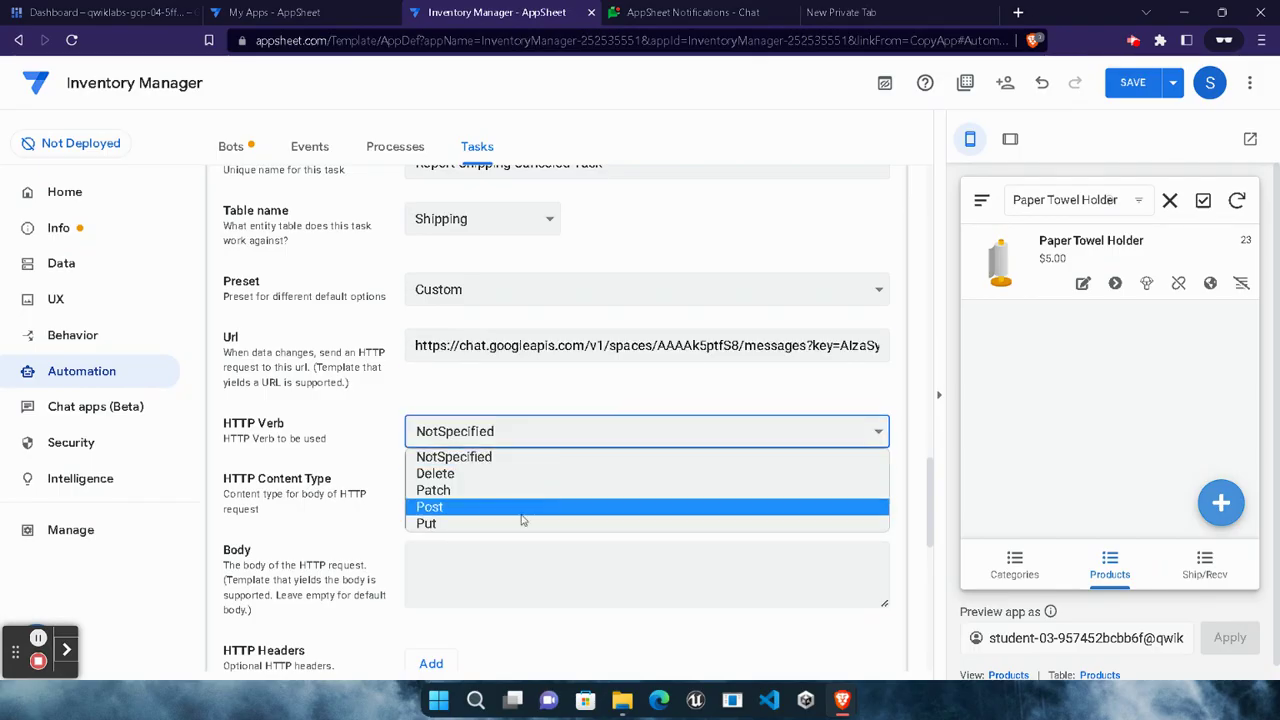
{"action": "left_click", "coordinate": [475, 507]}
- Switch to the lab instructions and copy the JSON body text specified for the shipping cancellation task
{"action": "scroll", "coordinate": [518, 506], "scroll_direction": "down", "scroll_amount": 3}
{"action": "mouse_move", "coordinate": [842, 700]}
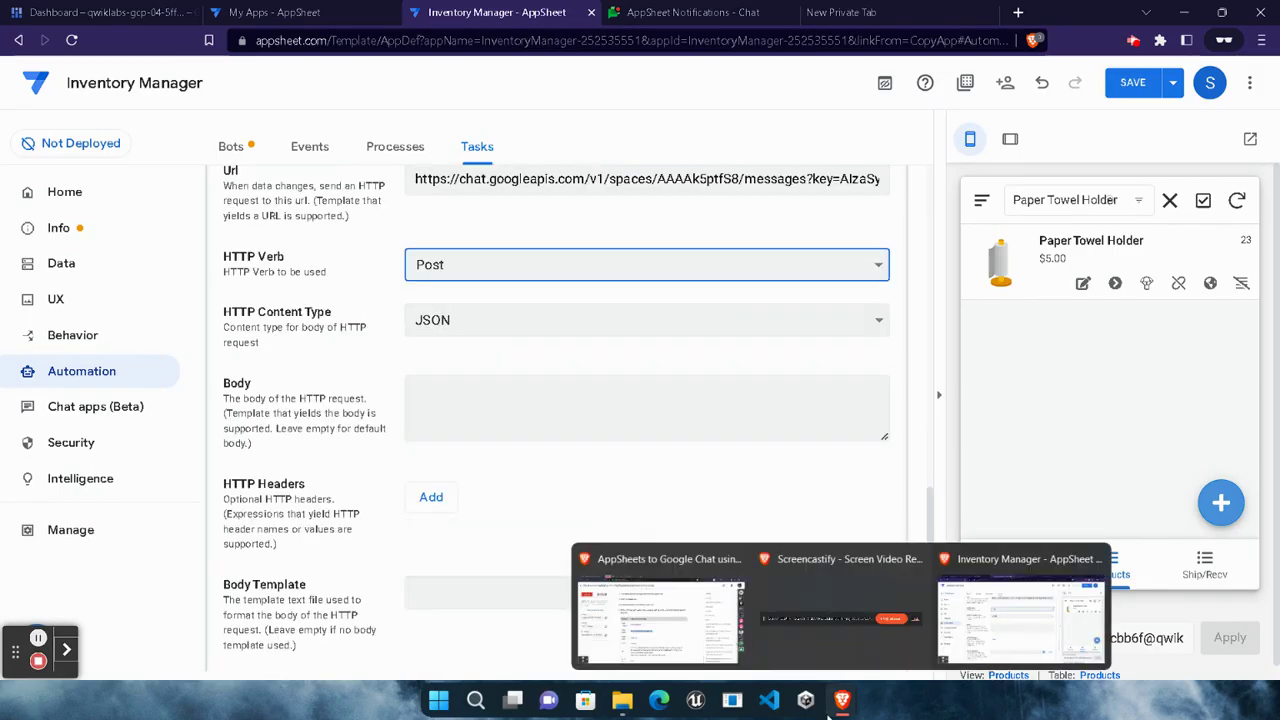
{"action": "left_click", "coordinate": [660, 645]}
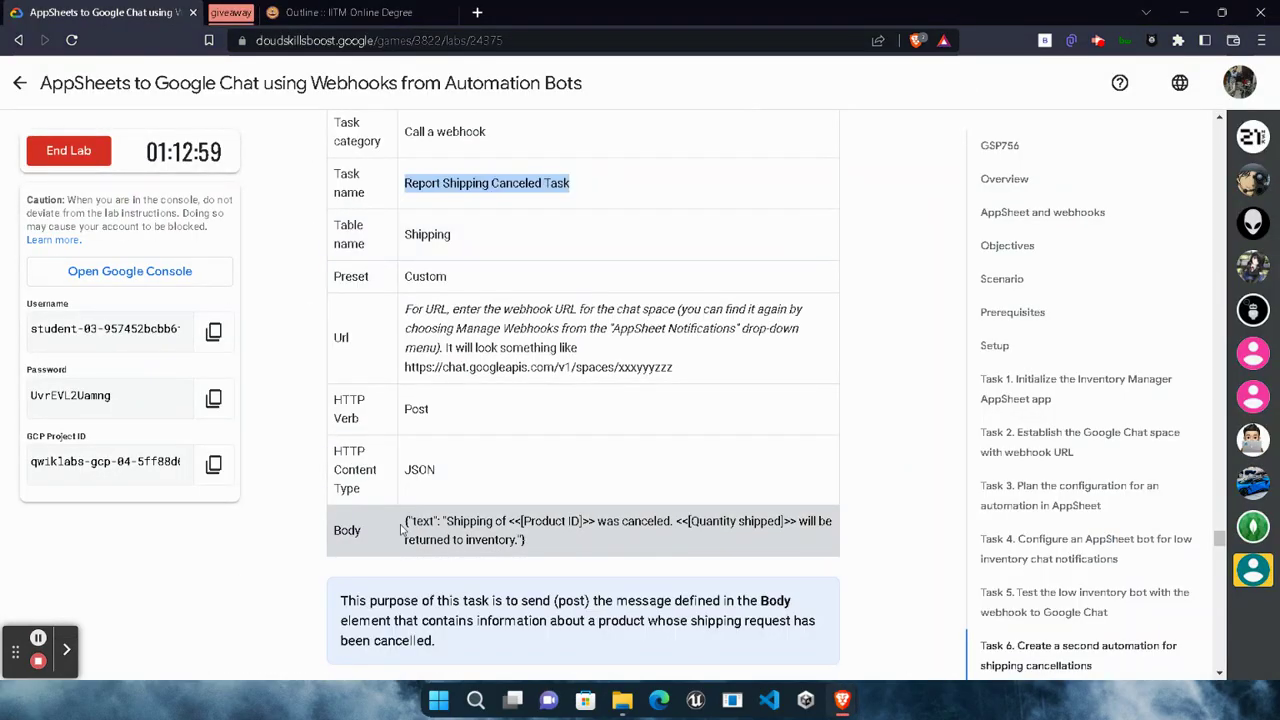
{"action": "left_click_drag", "start_coordinate": [401, 522], "coordinate": [563, 557]}
{"action": "key", "text": "ctrl+c"}
- Set the task's body to {"text": "Shipping of <<[Product ID]>> was canceled. <<[Quantity shipped]>> will be returned to inventory."} in AppSheet and save the app
{"action": "mouse_move", "coordinate": [850, 690]}
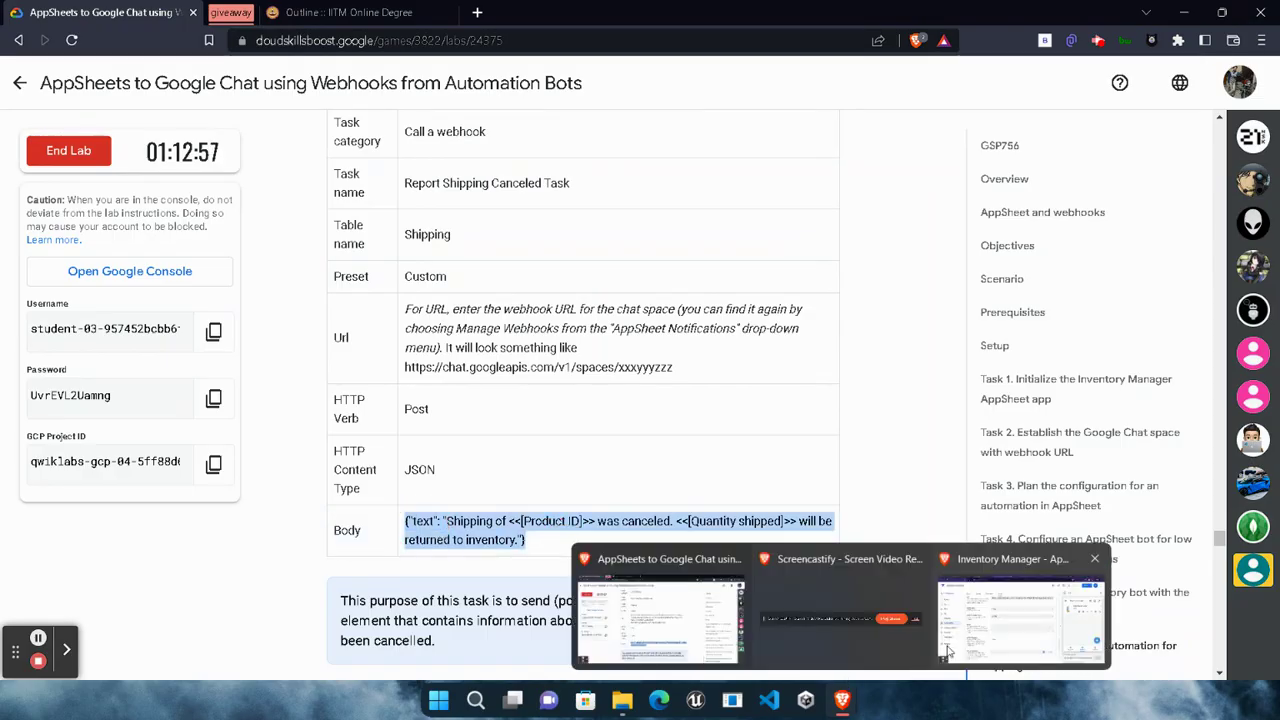
{"action": "left_click", "coordinate": [960, 610]}
{"action": "left_click", "coordinate": [620, 403]}
{"action": "key", "text": "ctrl+v"}
{"action": "scroll", "coordinate": [608, 517], "scroll_direction": "down", "scroll_amount": 2}
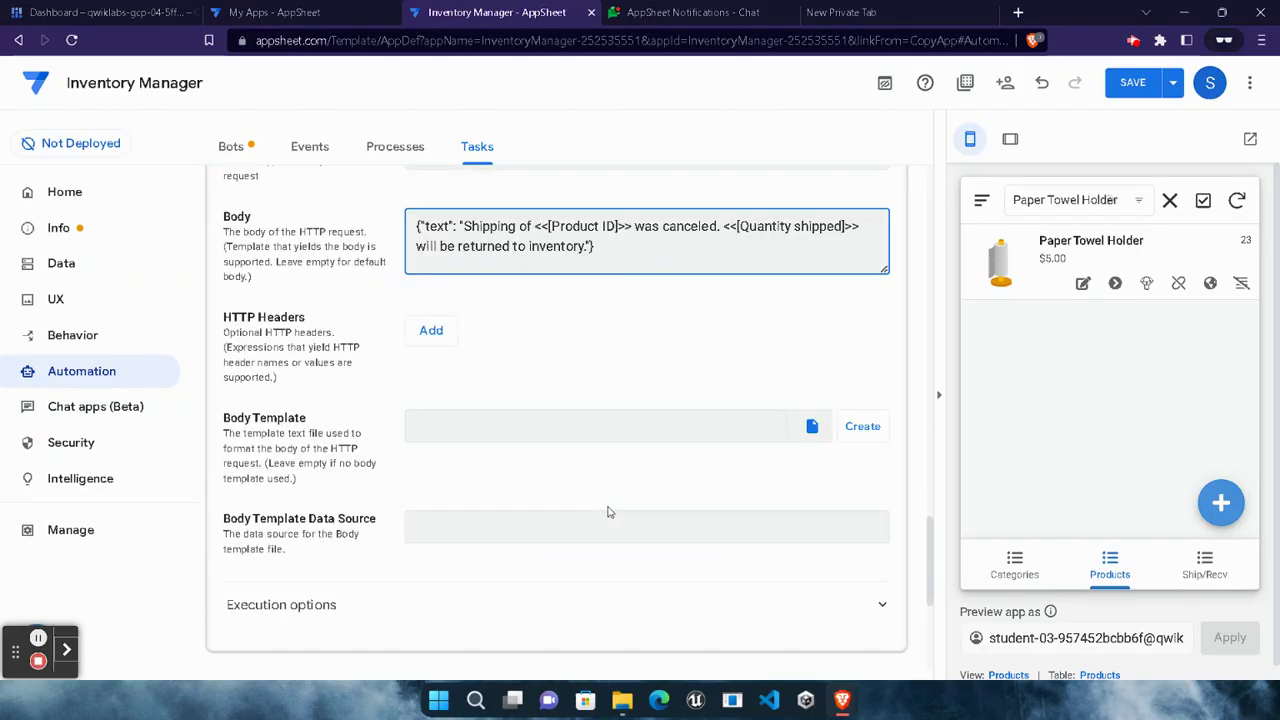
{"action": "left_click", "coordinate": [1130, 84]}
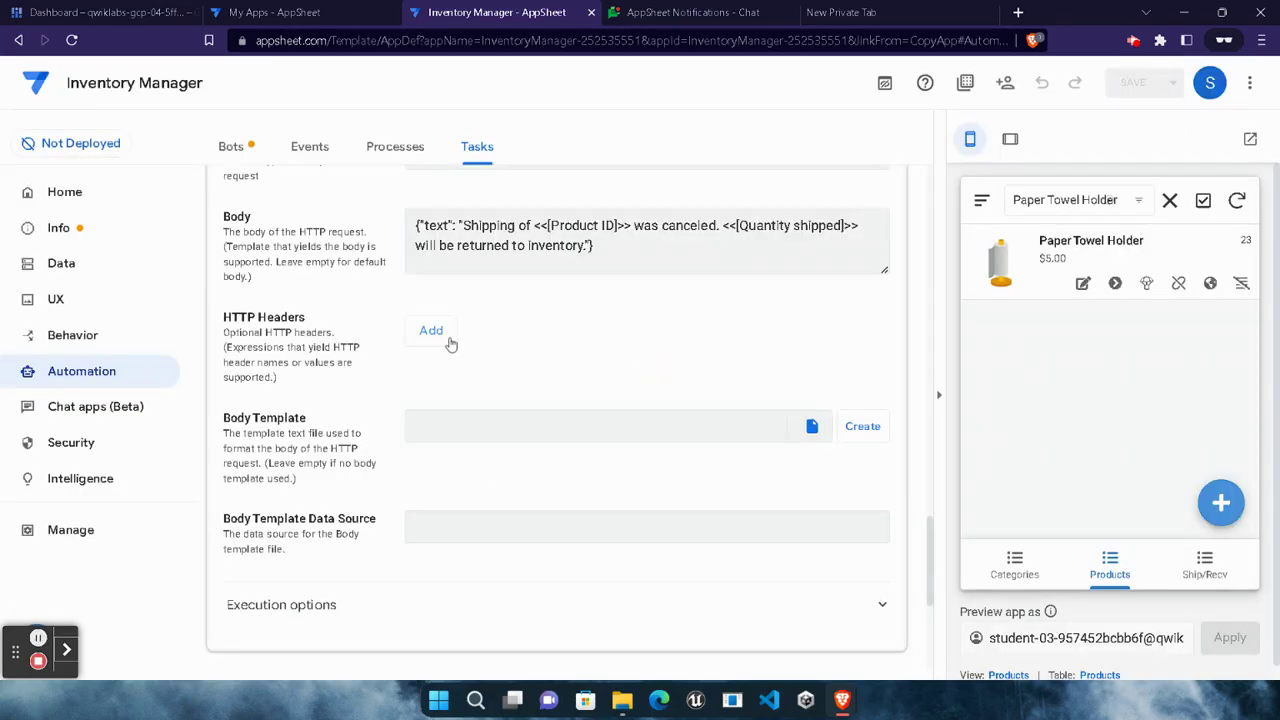
- Add a new automation process and bring its settings into view
{"action": "left_click", "coordinate": [424, 148]}
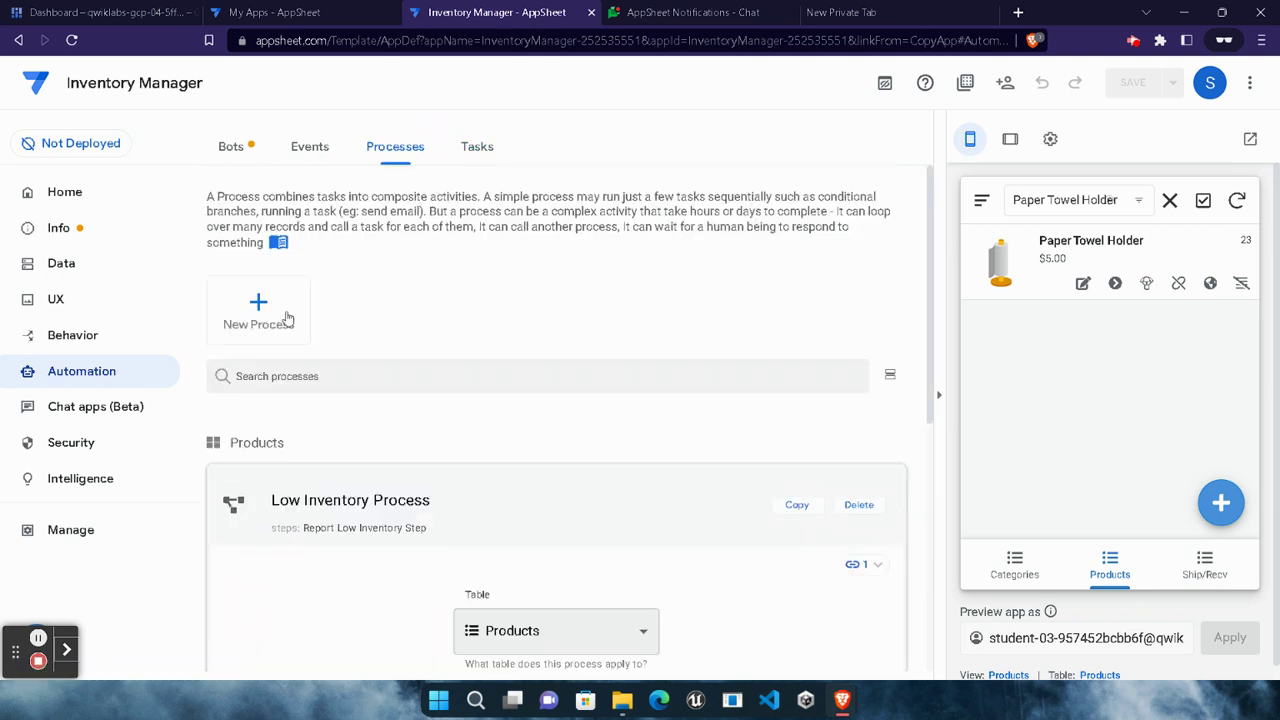
{"action": "left_click", "coordinate": [262, 302]}
{"action": "scroll", "coordinate": [546, 460], "scroll_direction": "up", "scroll_amount": 2}
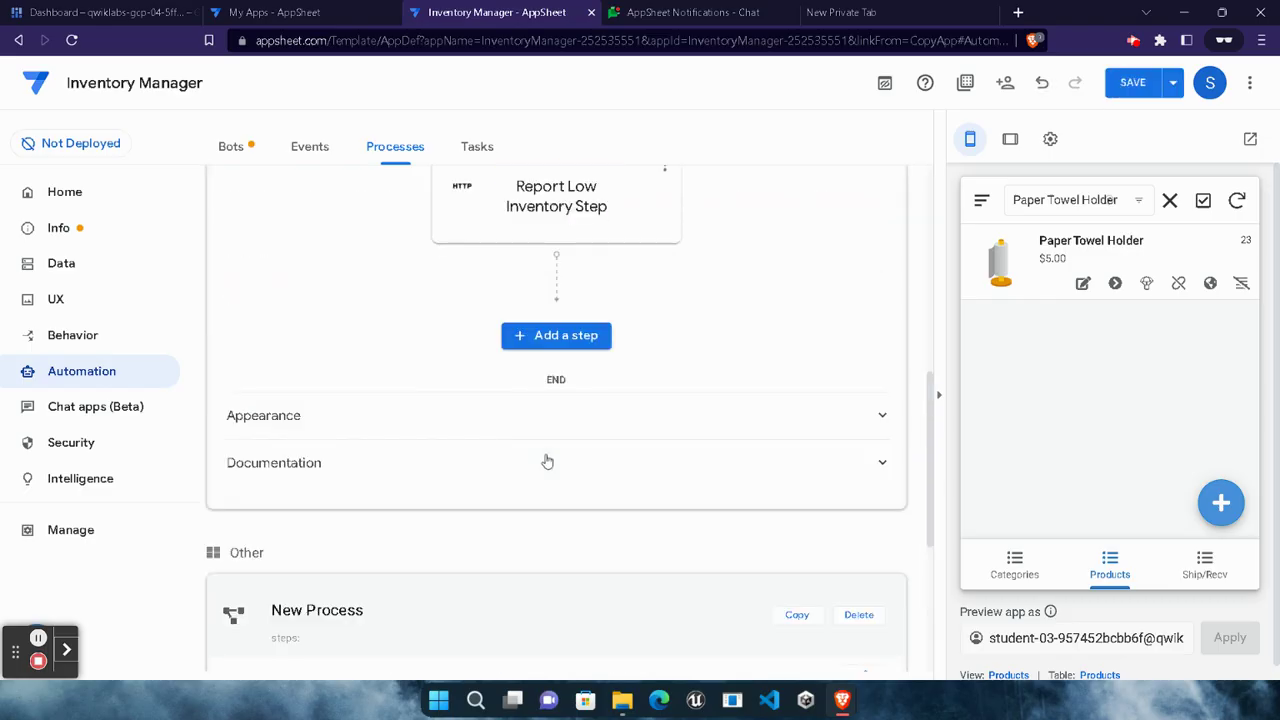
{"action": "scroll", "coordinate": [546, 457], "scroll_direction": "down", "scroll_amount": 3}
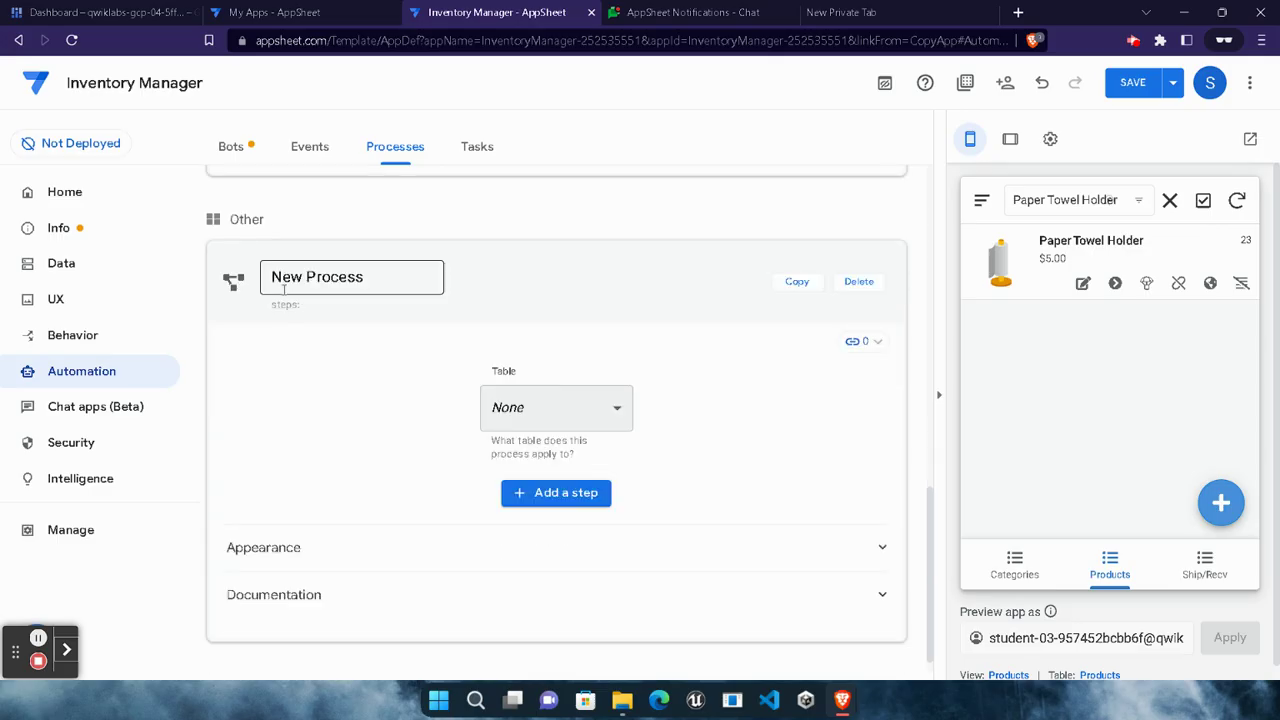
- Find the process section in the lab instructions and copy the process name "Shipping Cancellation Process"
{"action": "mouse_move", "coordinate": [843, 703]}
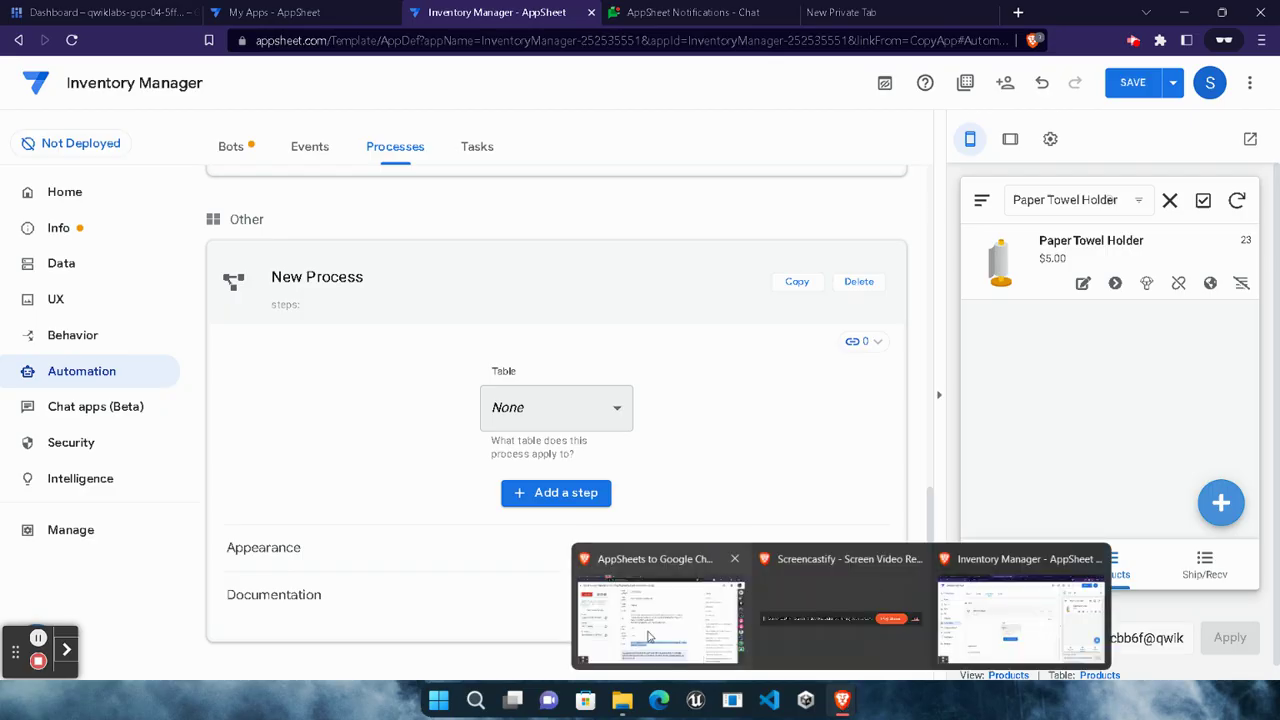
{"action": "left_click", "coordinate": [654, 600]}
{"action": "scroll", "coordinate": [463, 483], "scroll_direction": "down", "scroll_amount": 3}
{"action": "scroll", "coordinate": [470, 460], "scroll_direction": "down", "scroll_amount": 1}
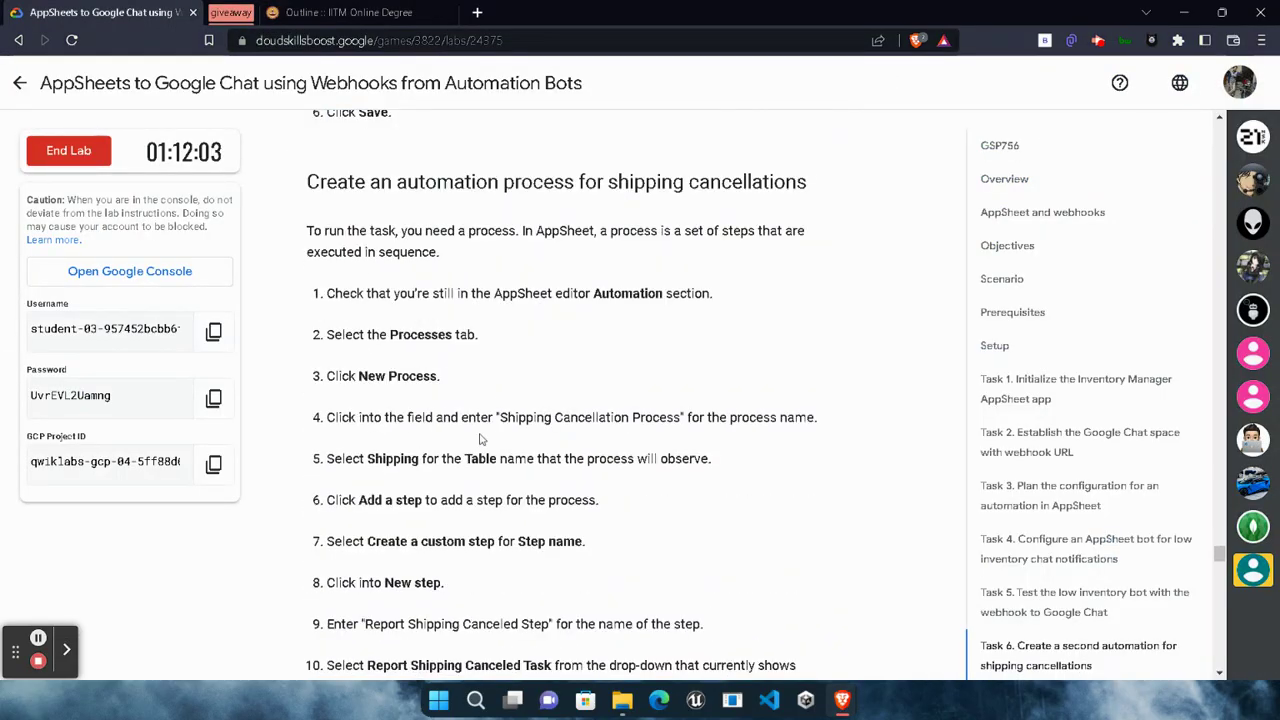
{"action": "left_click_drag", "start_coordinate": [500, 420], "coordinate": [681, 424]}
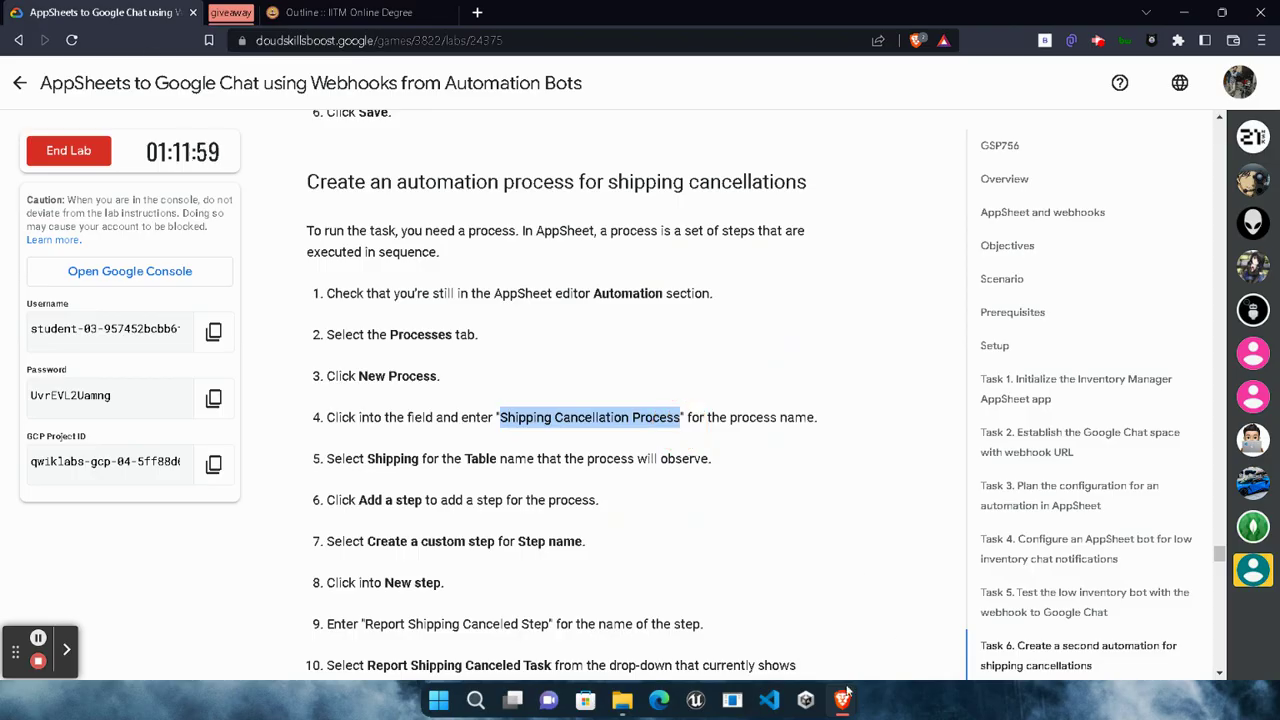
- Back in AppSheet, rename the new process "Shipping Cancellation Process" and set its table to Shipping
{"action": "mouse_move", "coordinate": [845, 692]}
{"action": "left_click", "coordinate": [1030, 600]}
{"action": "left_click", "coordinate": [362, 280]}
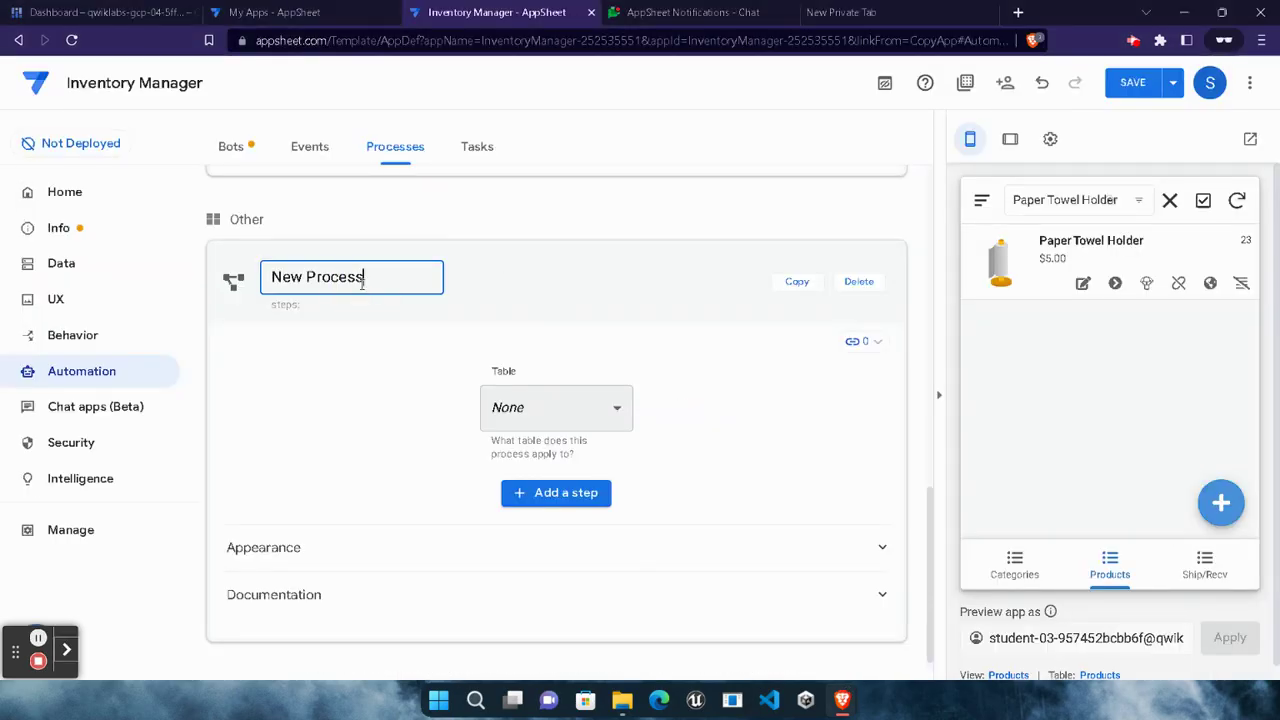
{"action": "key", "text": "ctrl+a"}
{"action": "key", "text": "BackSpace"}
{"action": "key", "text": "ctrl+v"}
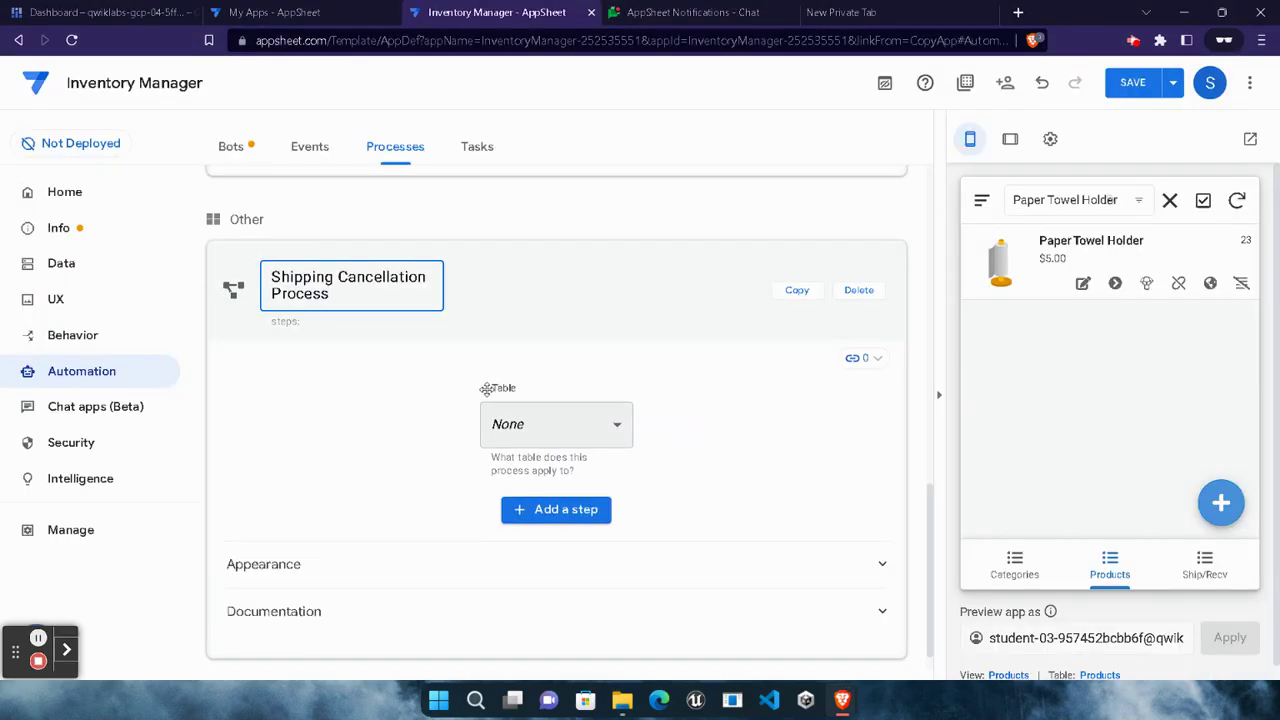
{"action": "left_click", "coordinate": [523, 434]}
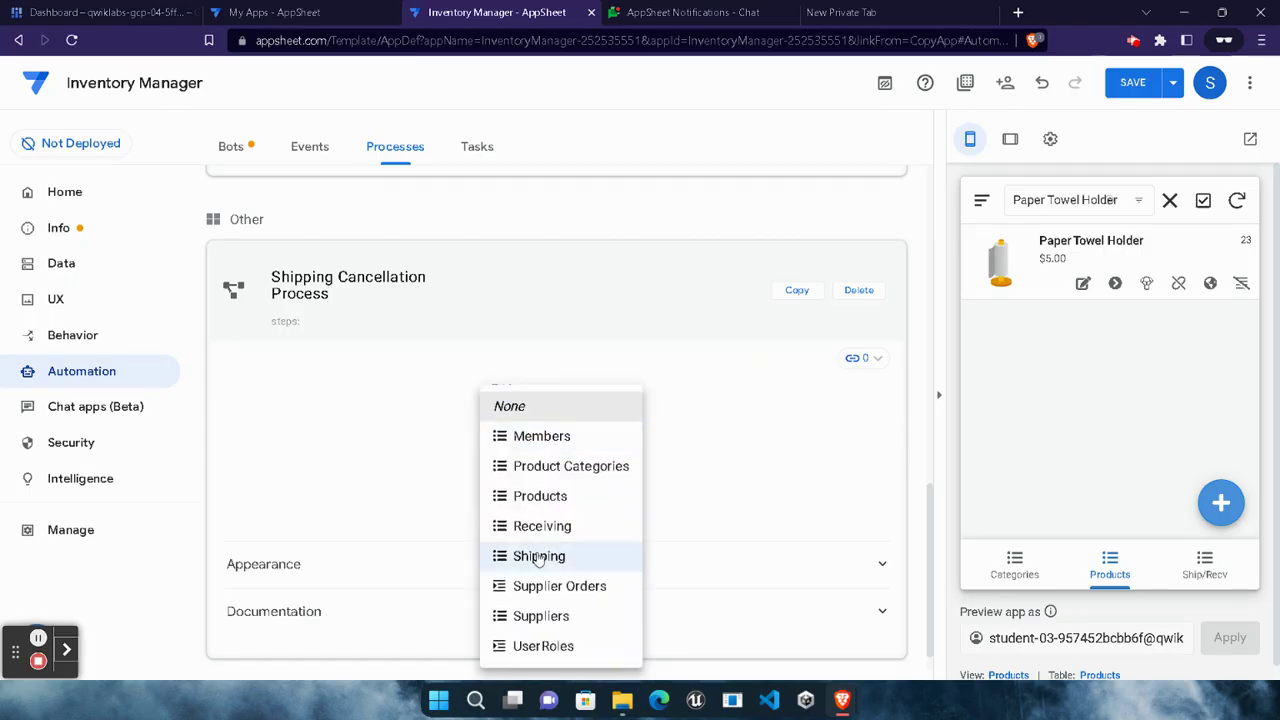
{"action": "left_click", "coordinate": [538, 556]}
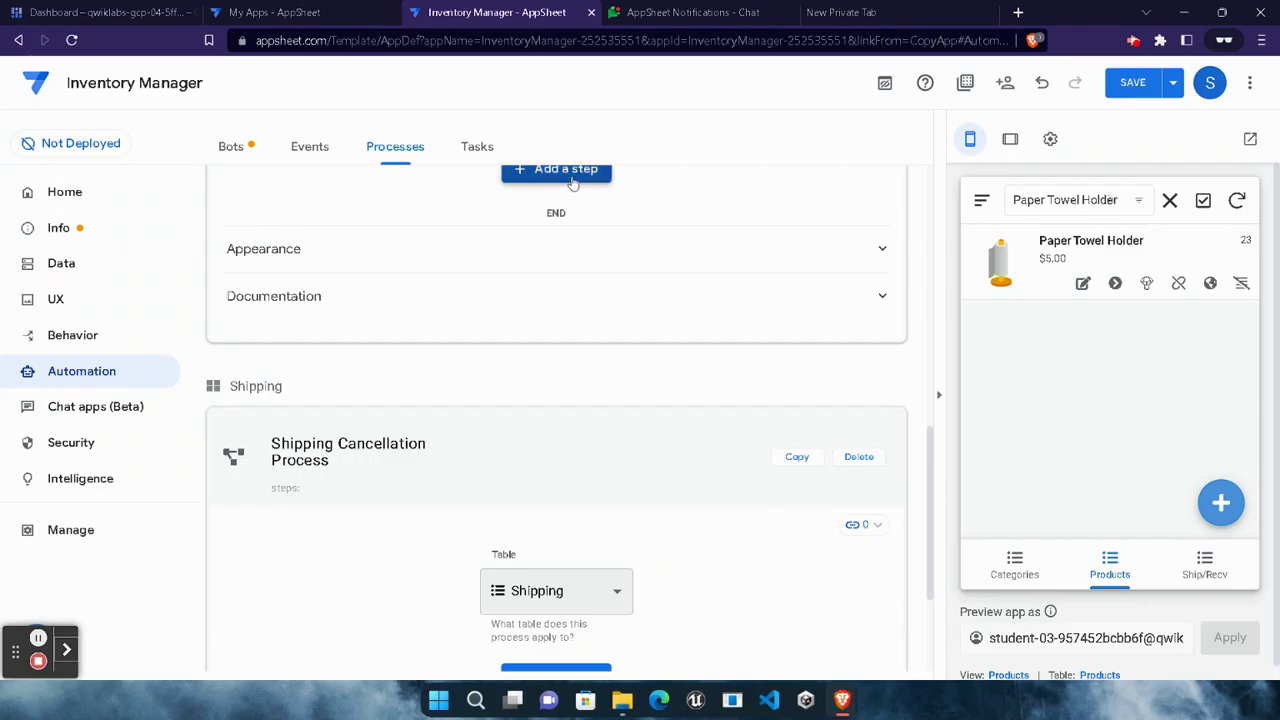
- Add a custom step after the Report Low Inventory Step in the Low Inventory Process and open its name for editing
{"action": "left_click", "coordinate": [572, 178]}
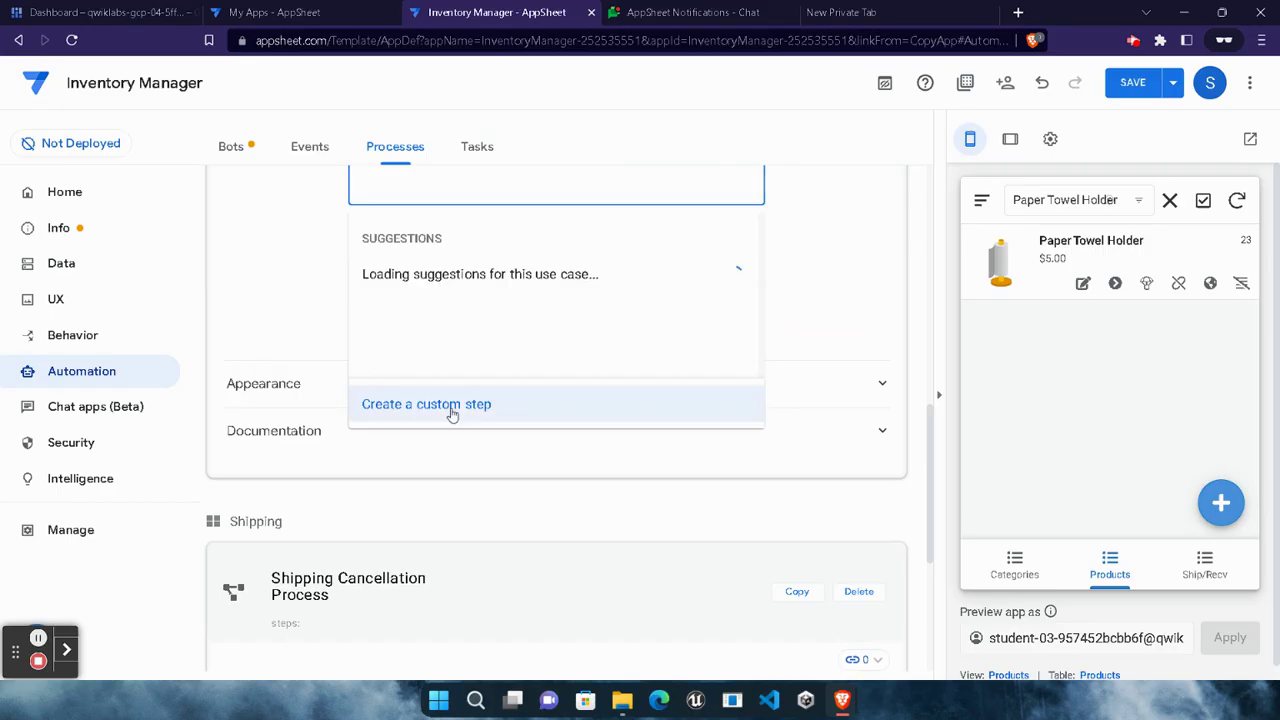
{"action": "left_click", "coordinate": [452, 405]}
{"action": "scroll", "coordinate": [521, 398], "scroll_direction": "up", "scroll_amount": 1}
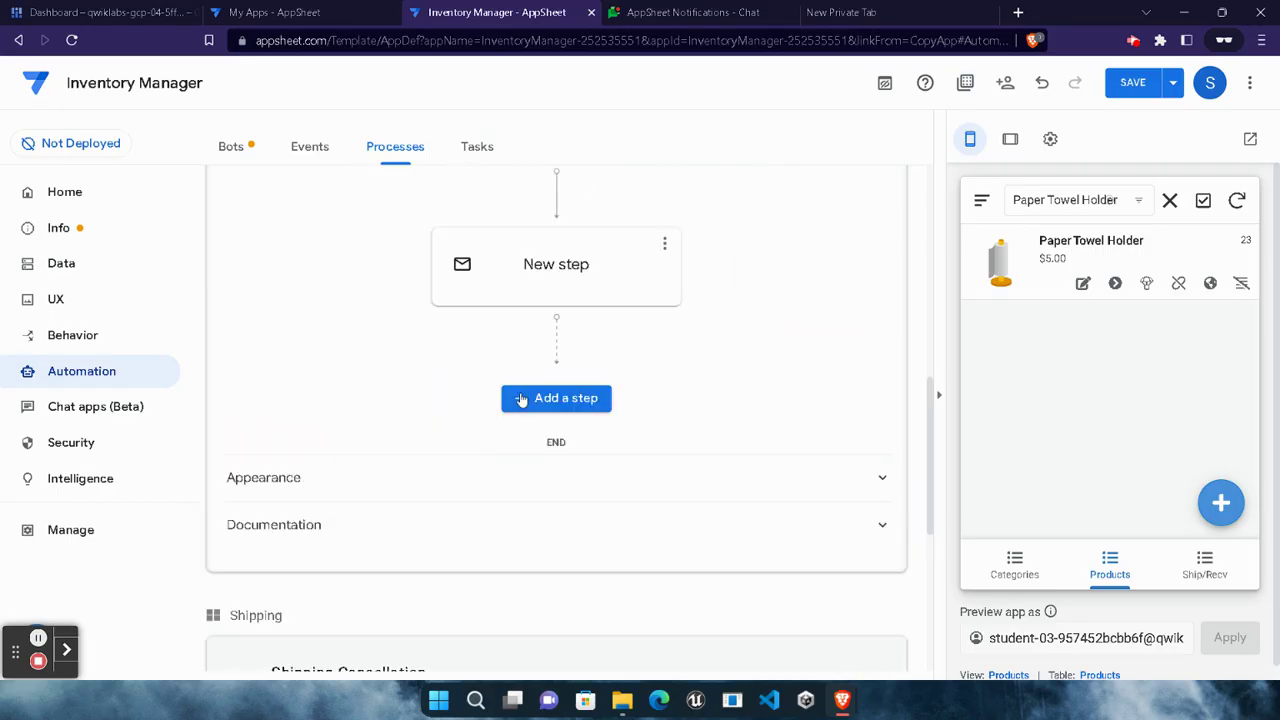
{"action": "left_click", "coordinate": [577, 258]}
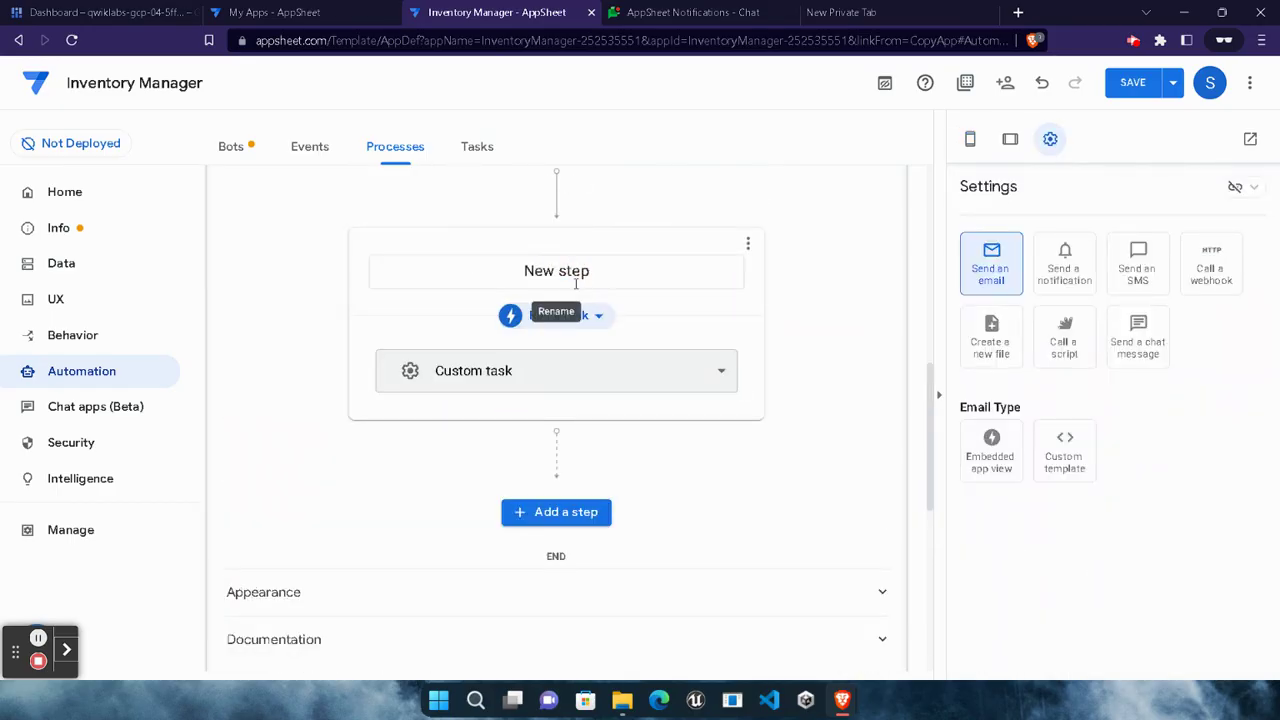
{"action": "left_click", "coordinate": [600, 270]}
- Copy the step name "Report Shipping Canceled Step" from the lab instructions
{"action": "mouse_move", "coordinate": [842, 700]}
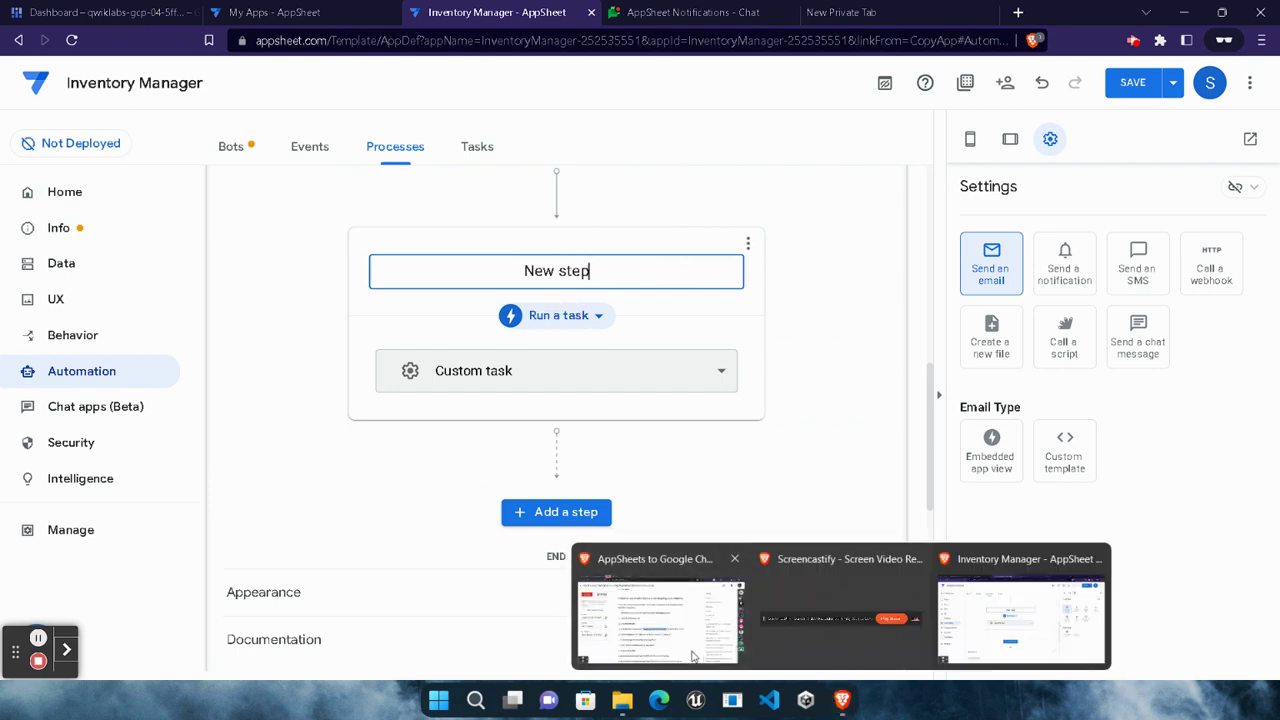
{"action": "left_click", "coordinate": [650, 615]}
{"action": "scroll", "coordinate": [538, 523], "scroll_direction": "down", "scroll_amount": 1}
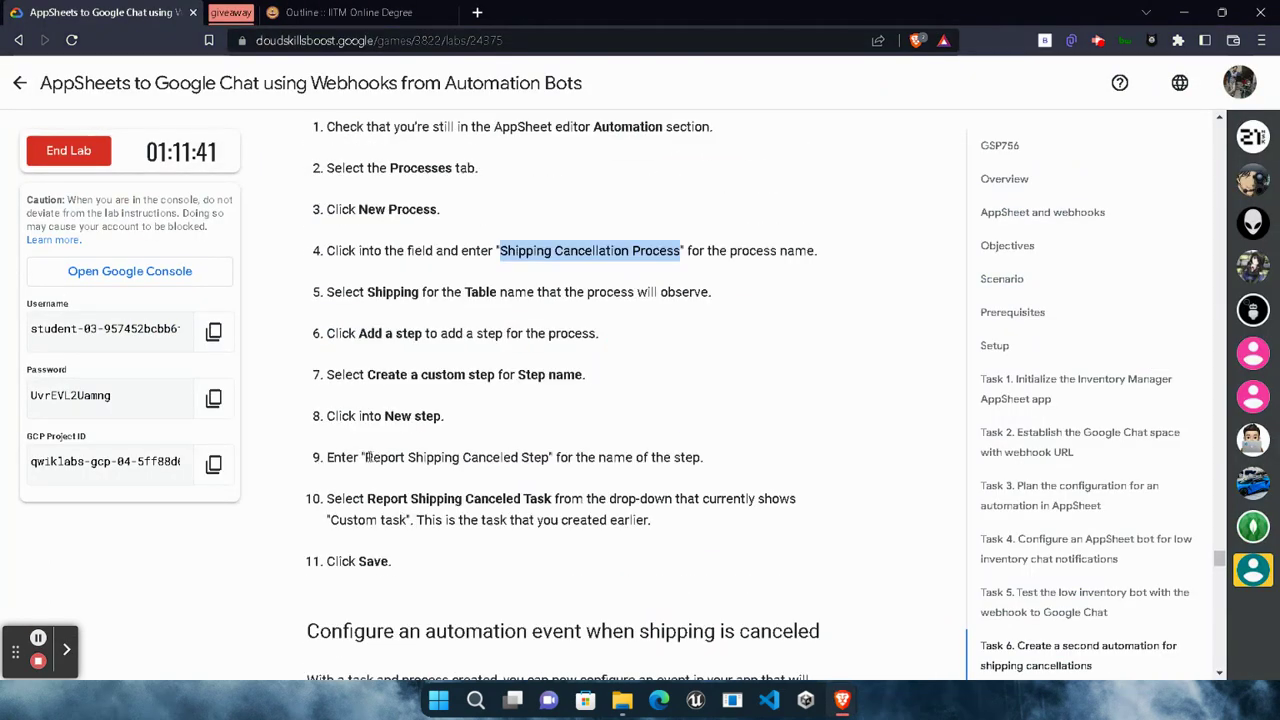
{"action": "left_click_drag", "start_coordinate": [367, 457], "coordinate": [549, 462]}
{"action": "key", "text": "ctrl+c"}
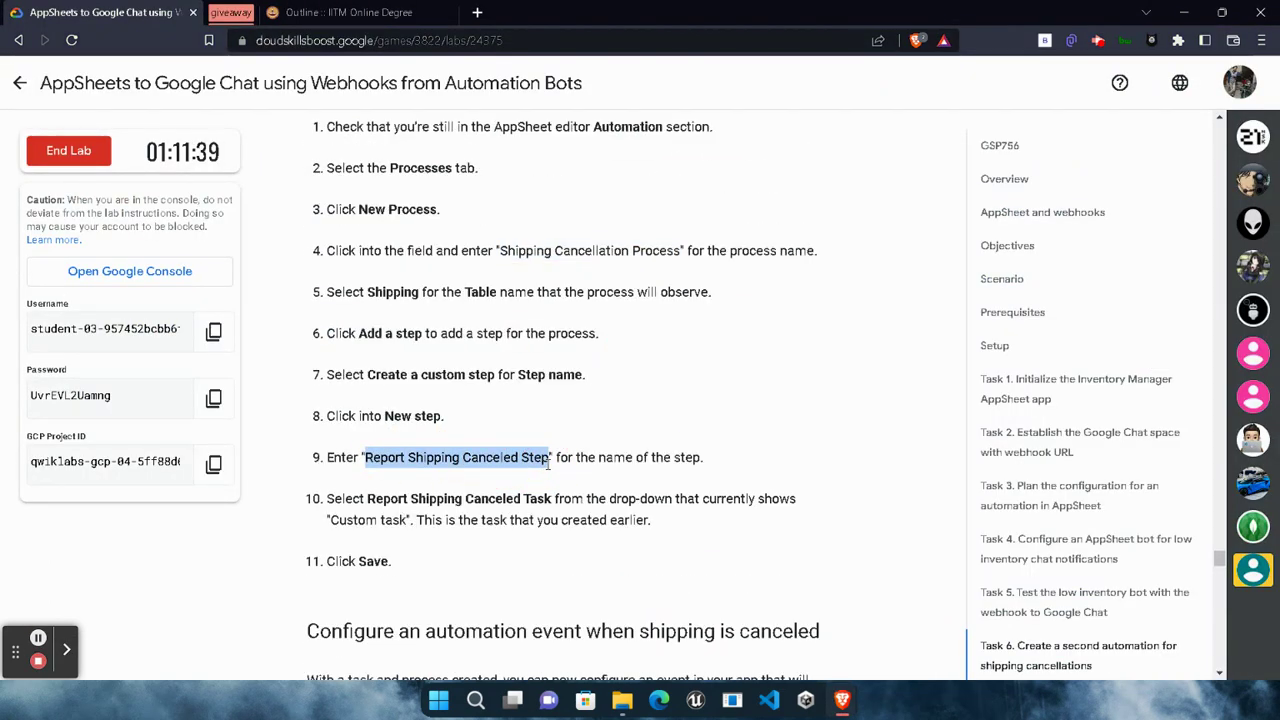
- Back in AppSheet, name the new step "Report Shipping Canceled Step", assign it the existing Report Low Inventory Task, and save the app
{"action": "mouse_move", "coordinate": [842, 700]}
{"action": "left_click", "coordinate": [1040, 585]}
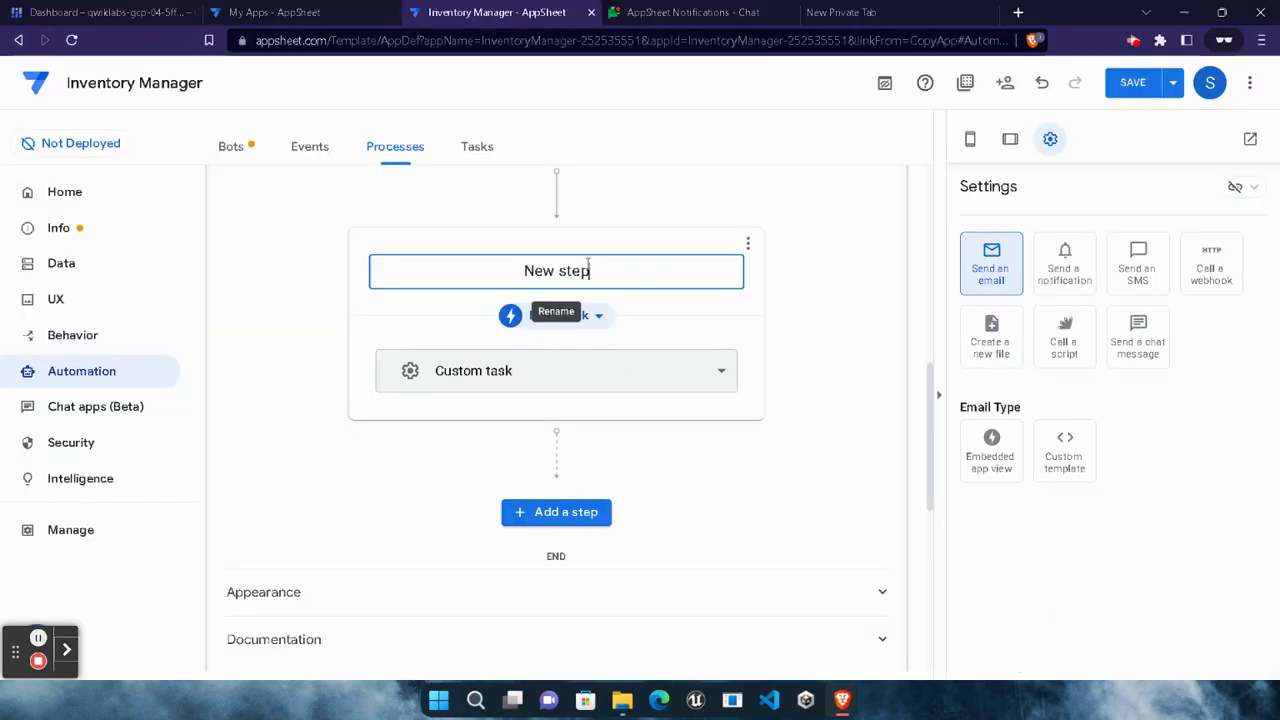
{"action": "key", "text": "ctrl+a"}
{"action": "key", "text": "ctrl+v"}
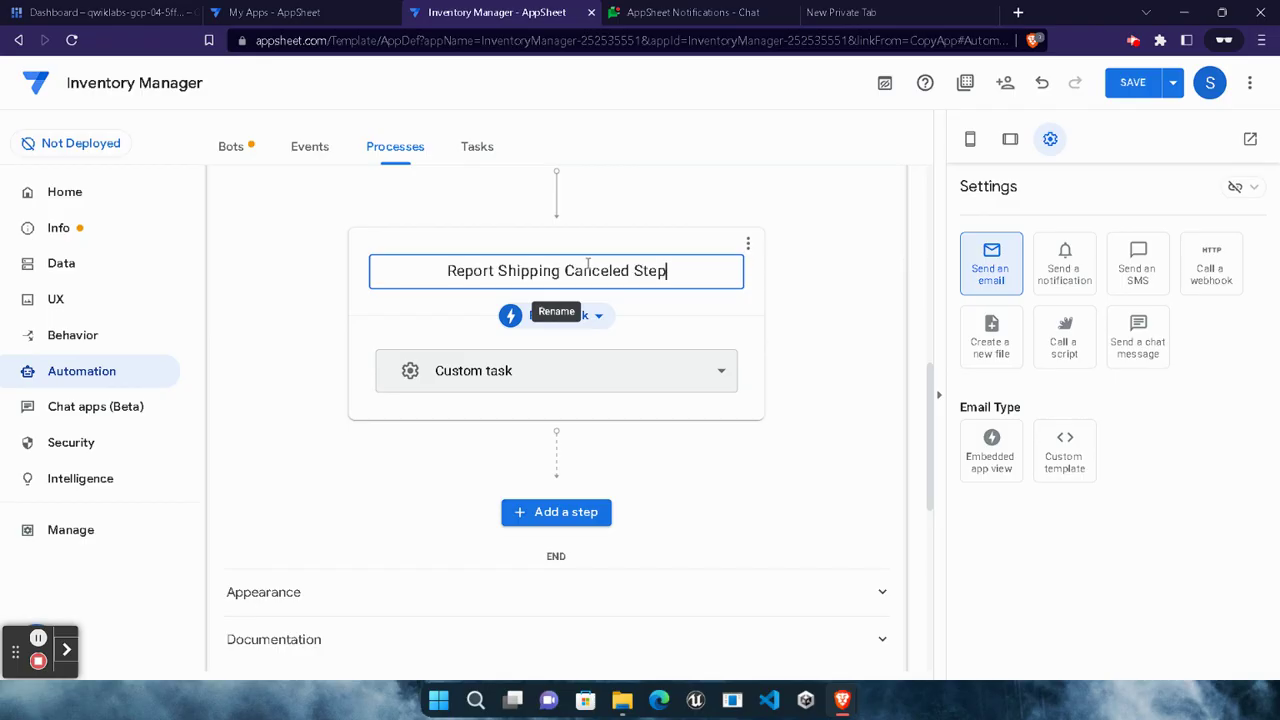
{"action": "left_click", "coordinate": [560, 381]}
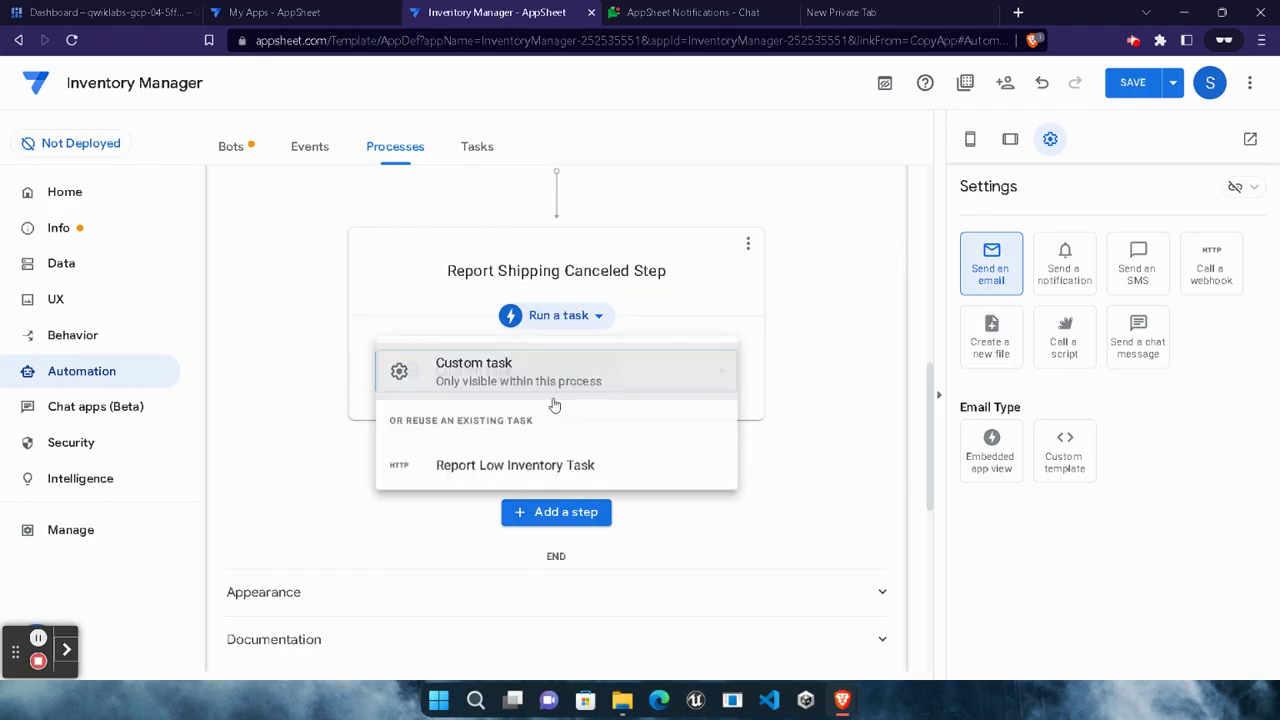
{"action": "left_click", "coordinate": [540, 467]}
{"action": "left_click", "coordinate": [1130, 84]}
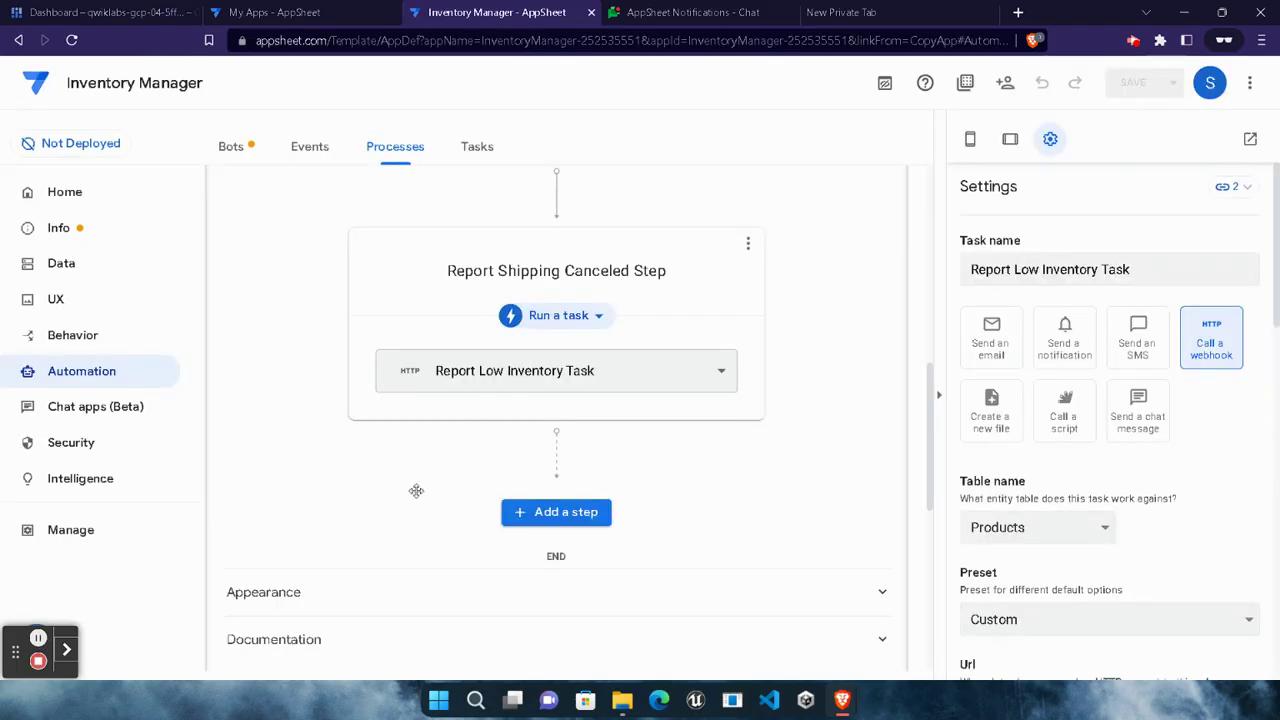
- Create a new automation event and open its name for editing
{"action": "left_click", "coordinate": [314, 153]}
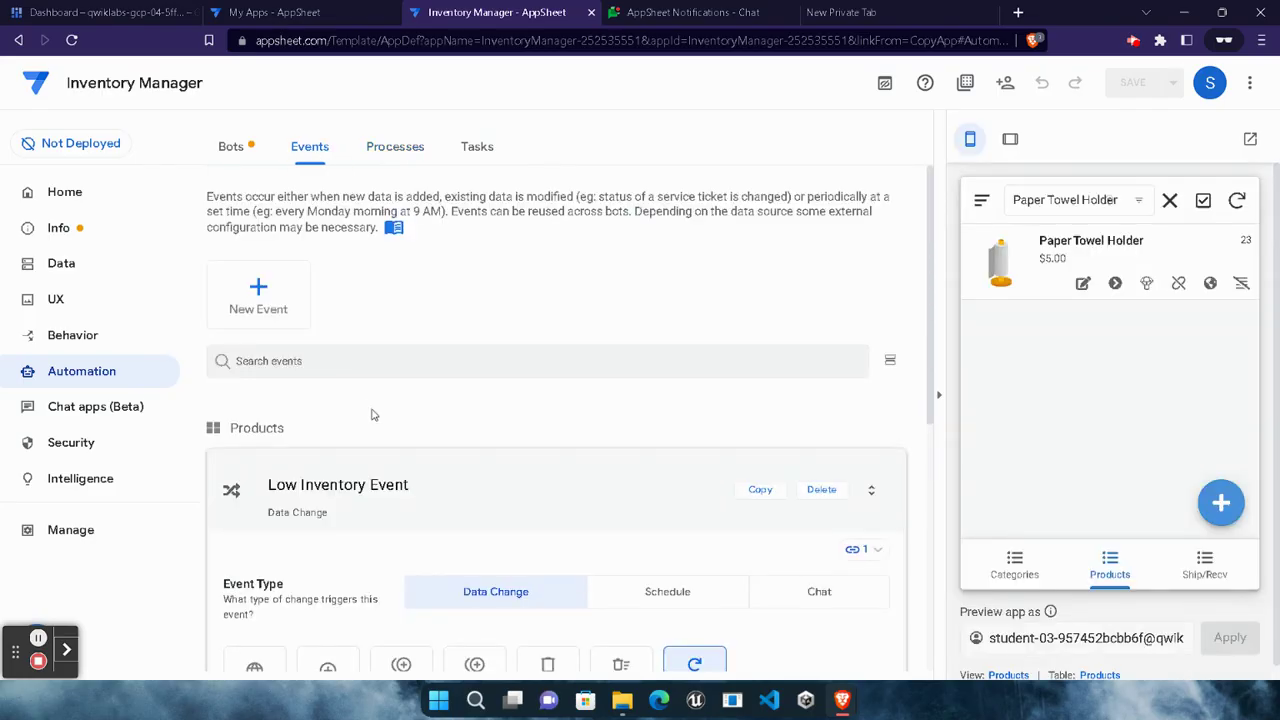
{"action": "left_click", "coordinate": [257, 297]}
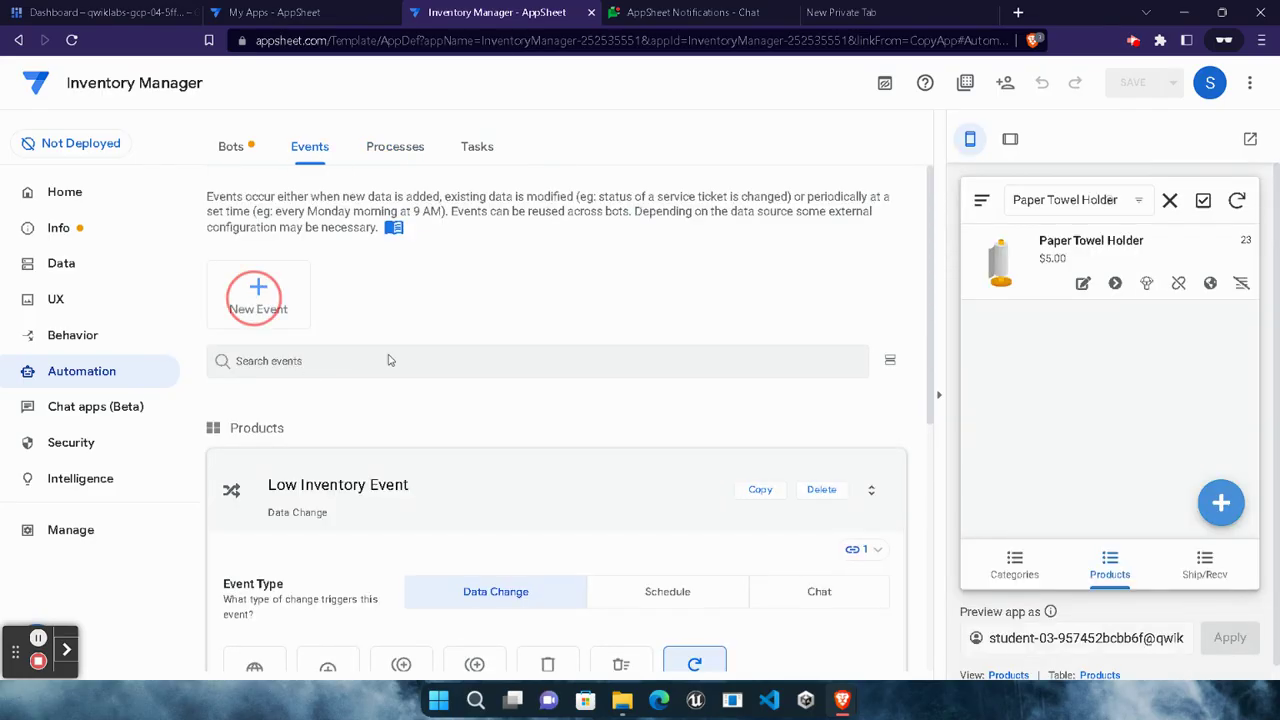
{"action": "left_click", "coordinate": [341, 216]}
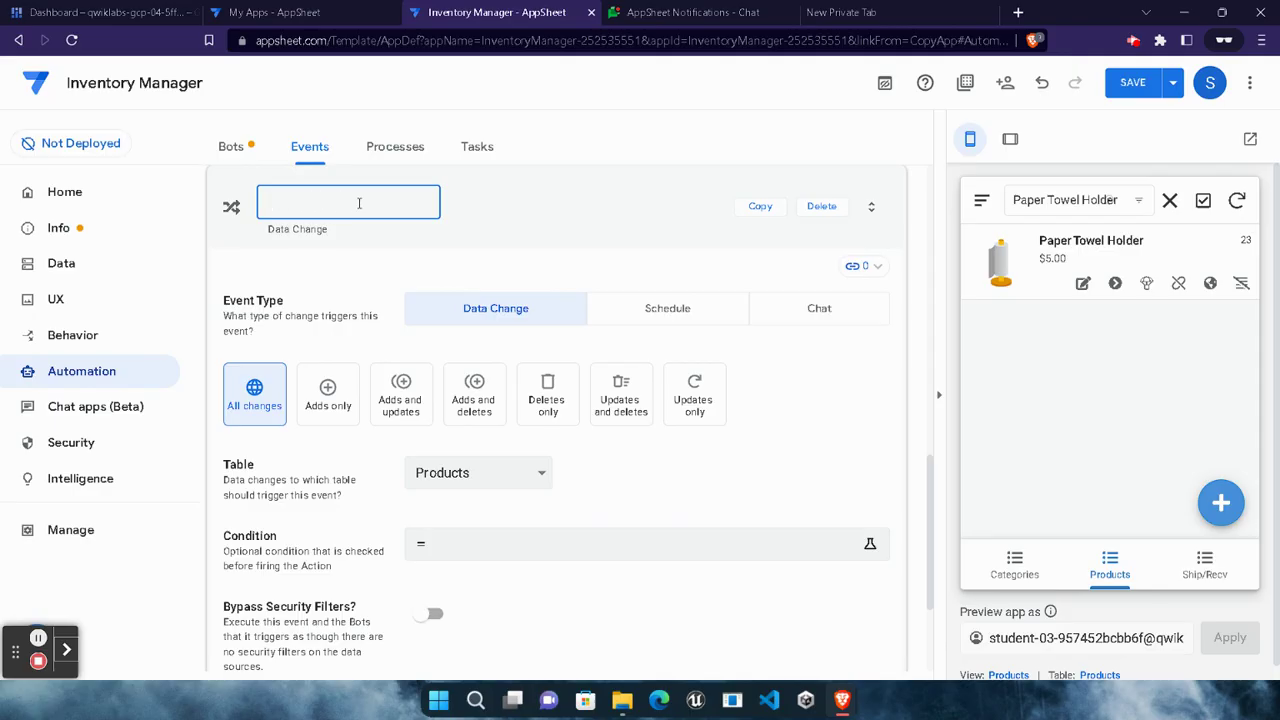
- Switch to the lab instructions and copy the event name "Shipping Cancellation Event" from the event configuration section
{"action": "mouse_move", "coordinate": [842, 695]}
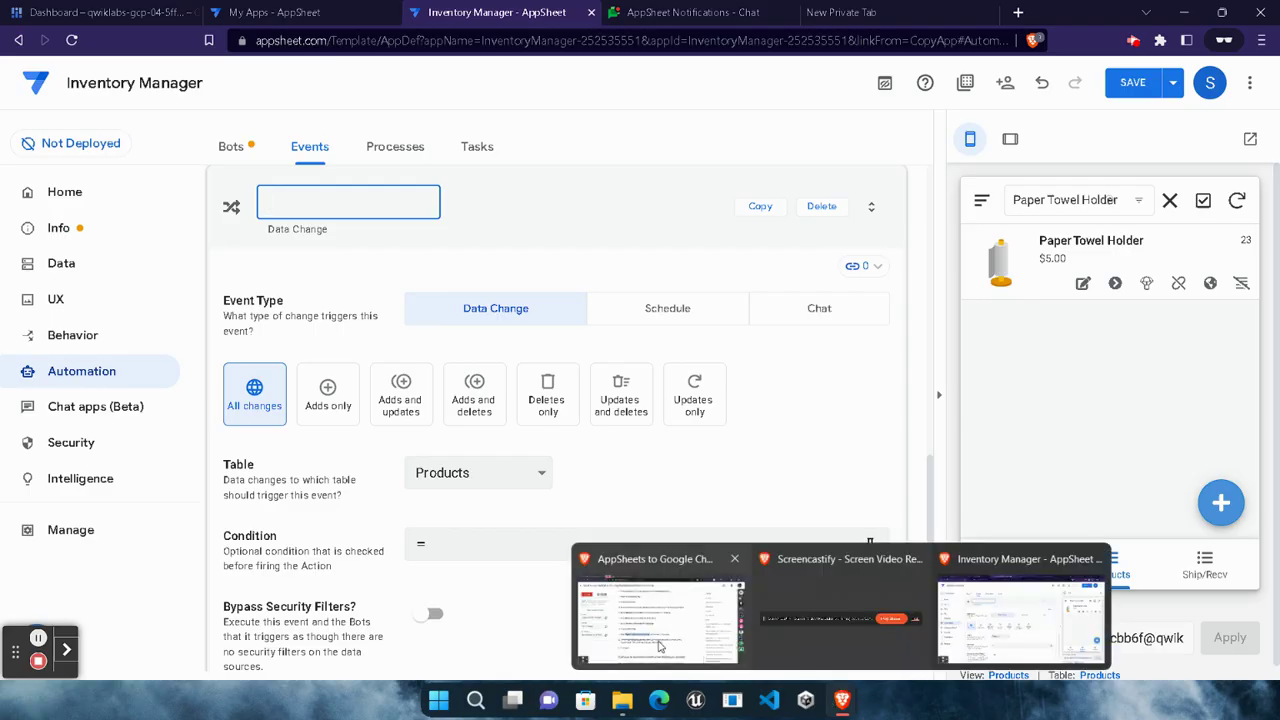
{"action": "left_click", "coordinate": [660, 625]}
{"action": "scroll", "coordinate": [411, 432], "scroll_direction": "down", "scroll_amount": 5}
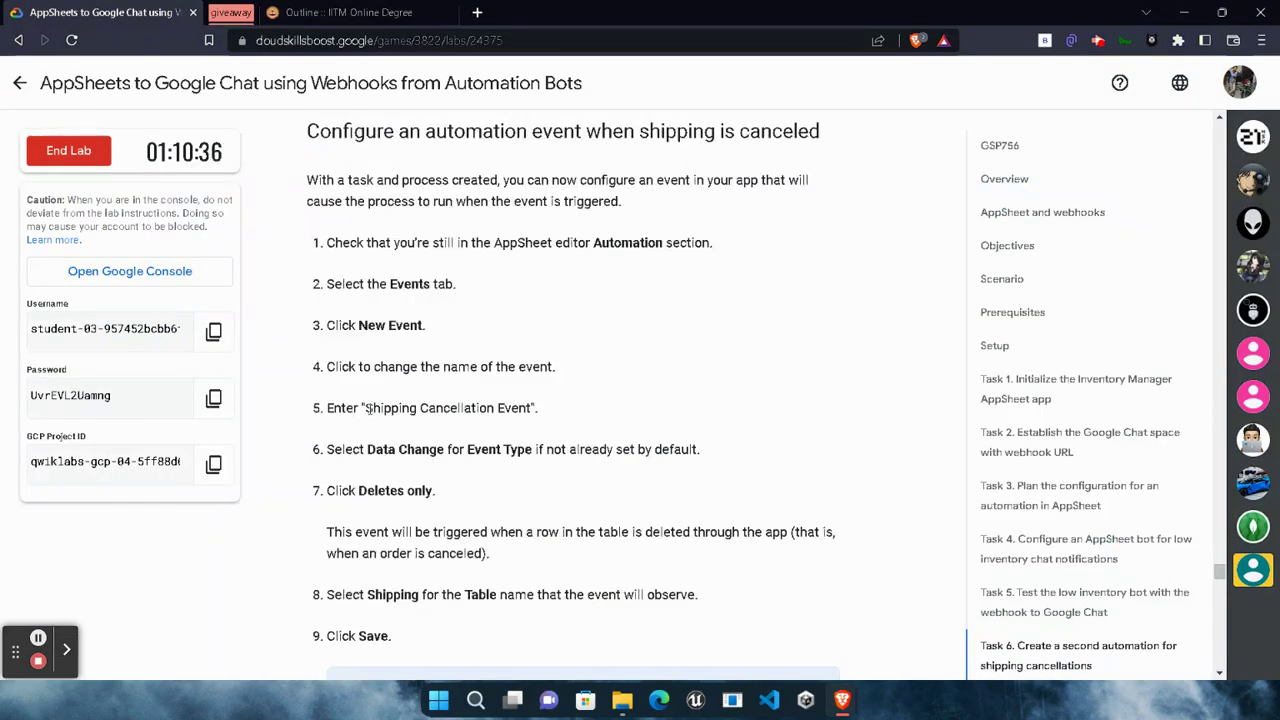
{"action": "left_click_drag", "start_coordinate": [365, 408], "coordinate": [535, 422]}
{"action": "key", "text": "ctrl+c"}
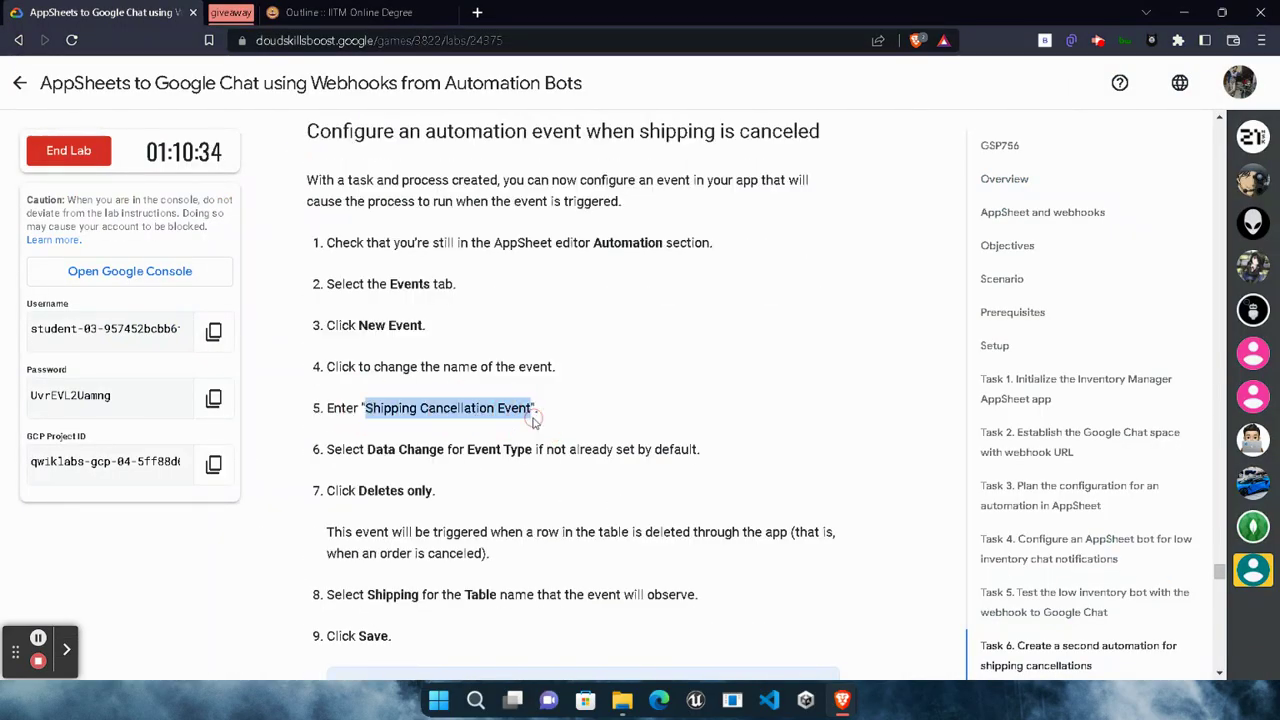
- Back in AppSheet, rename the new event "Shipping Cancellation Event"
{"action": "mouse_move", "coordinate": [845, 697]}
{"action": "left_click", "coordinate": [1050, 672]}
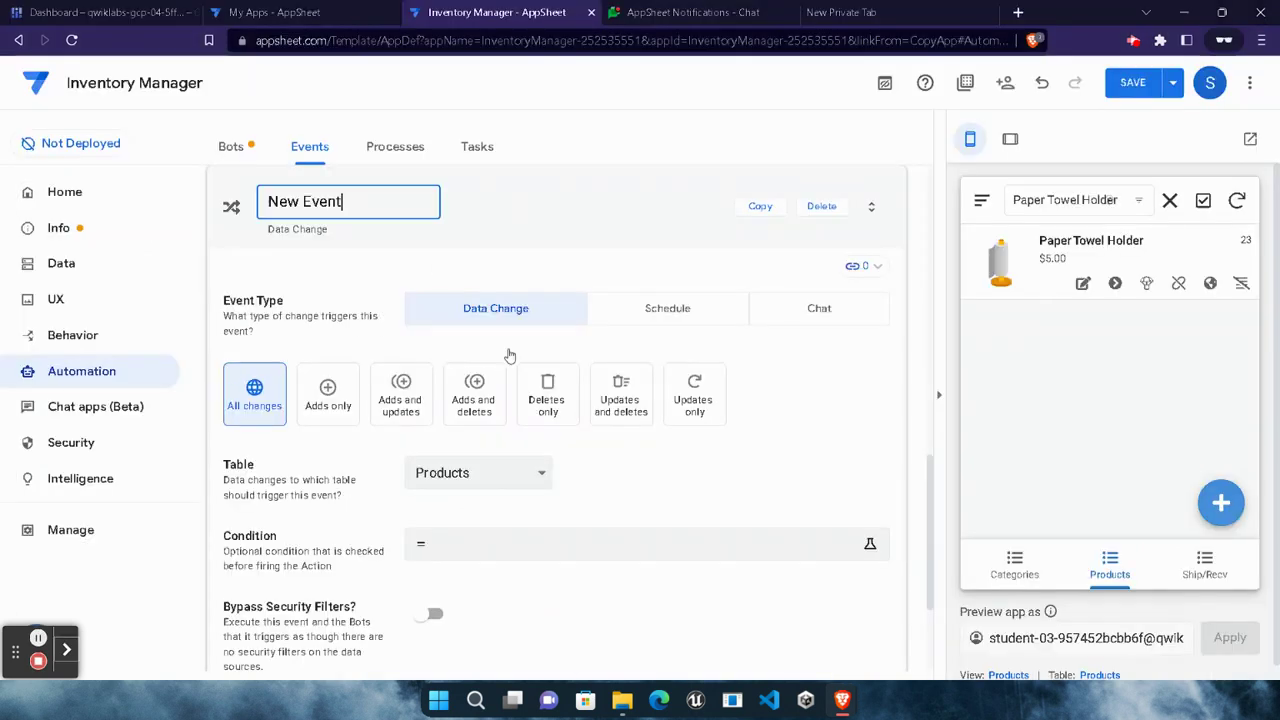
{"action": "key", "text": "ctrl+a"}
{"action": "key", "text": "BackSpace"}
{"action": "key", "text": "ctrl+v"}
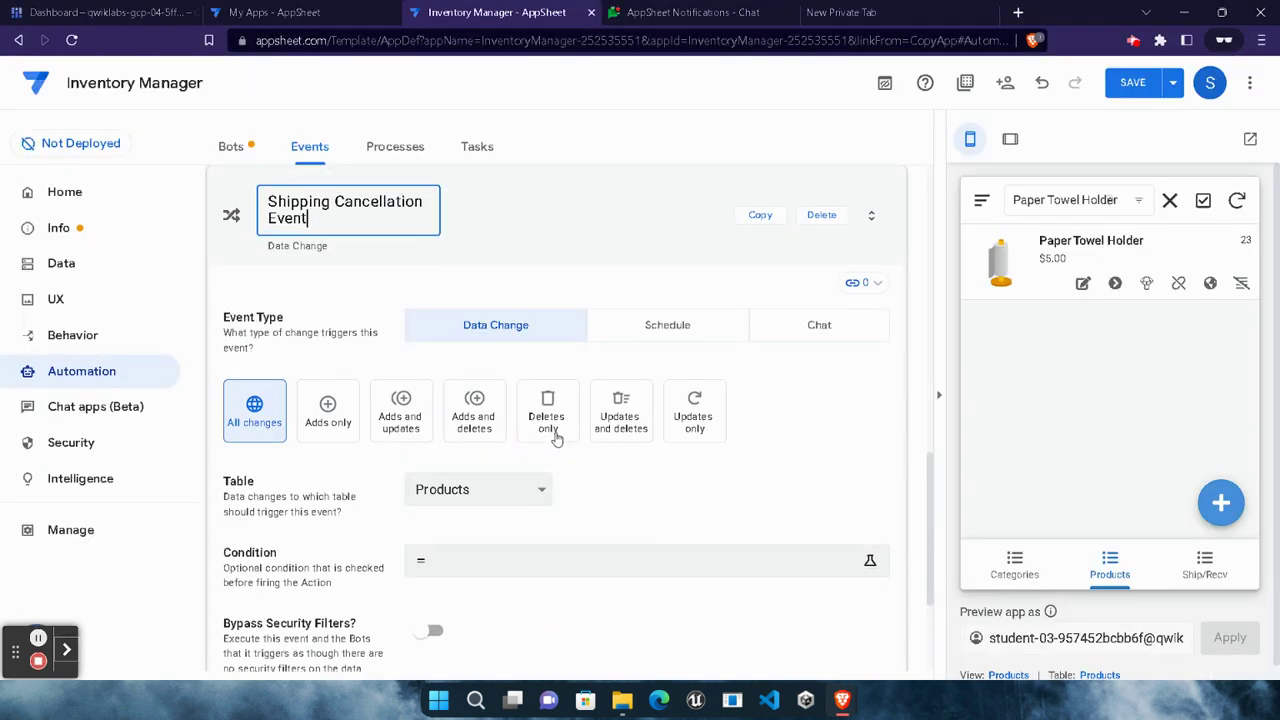
- Set the Shipping Cancellation Event to trigger on Deletes only for the Shipping table, and save the app
{"action": "left_click", "coordinate": [546, 422]}
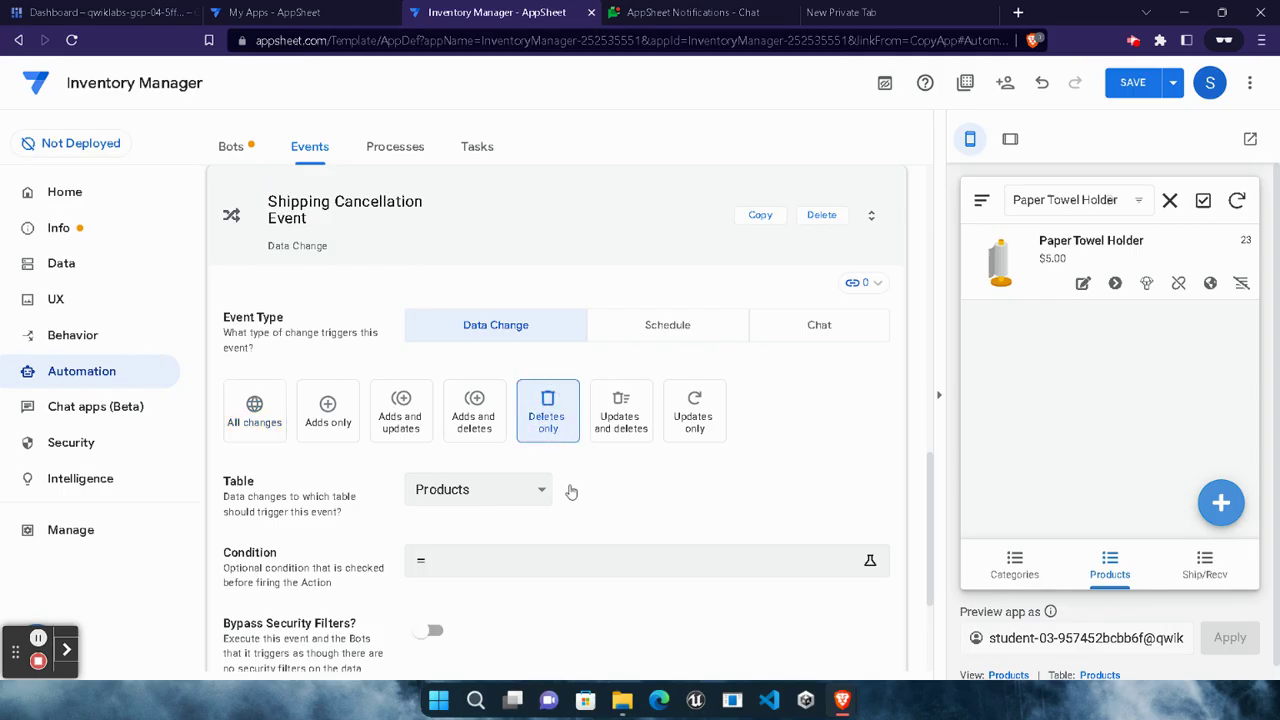
{"action": "left_click", "coordinate": [1133, 82]}
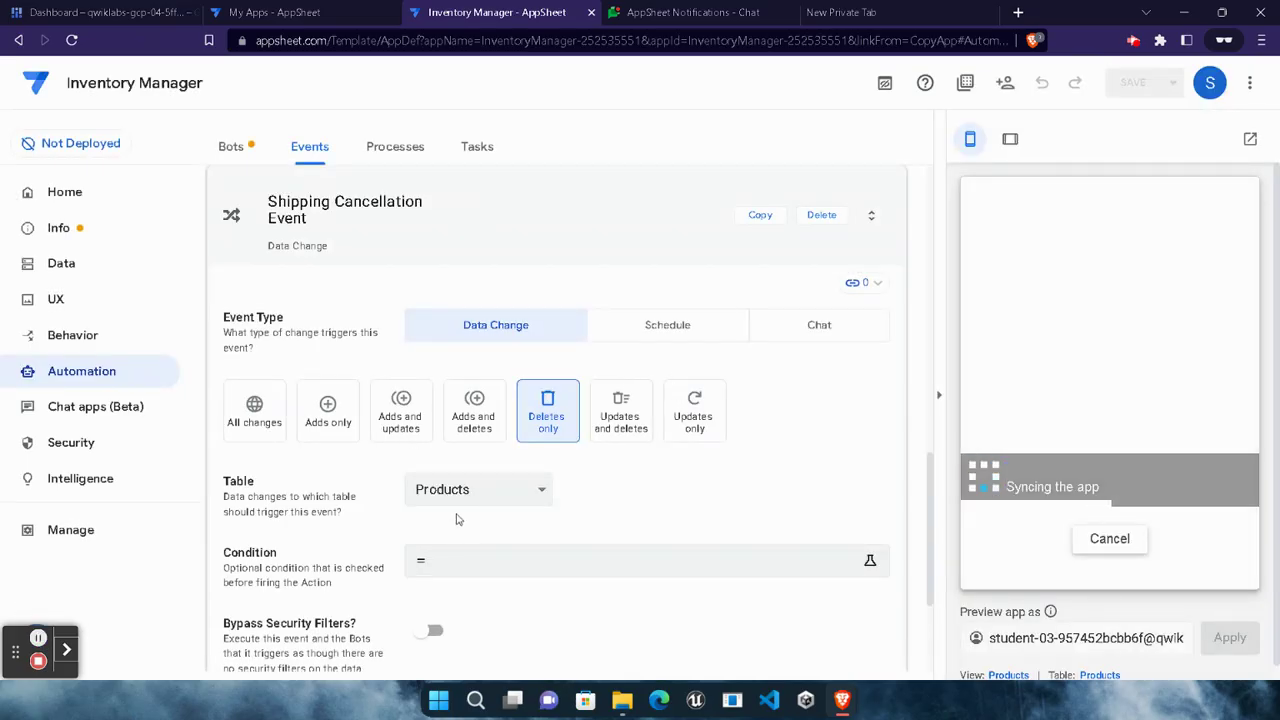
{"action": "left_click", "coordinate": [535, 497]}
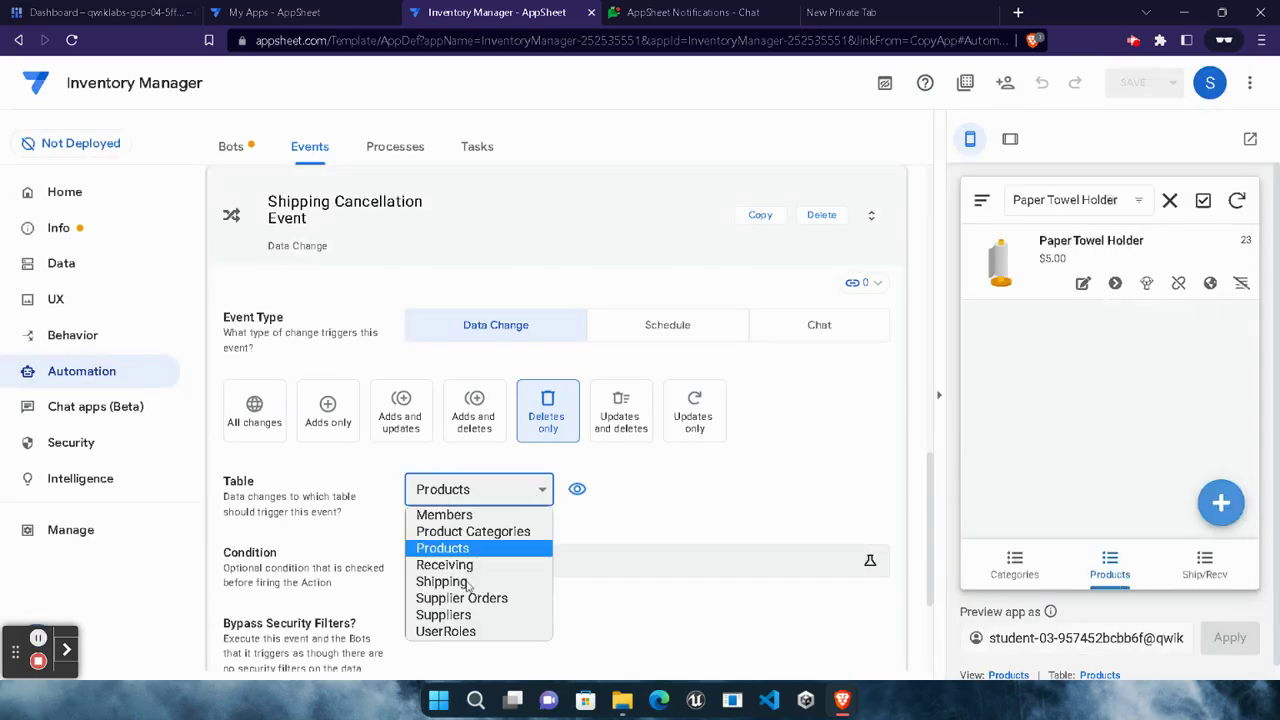
{"action": "left_click", "coordinate": [505, 582]}
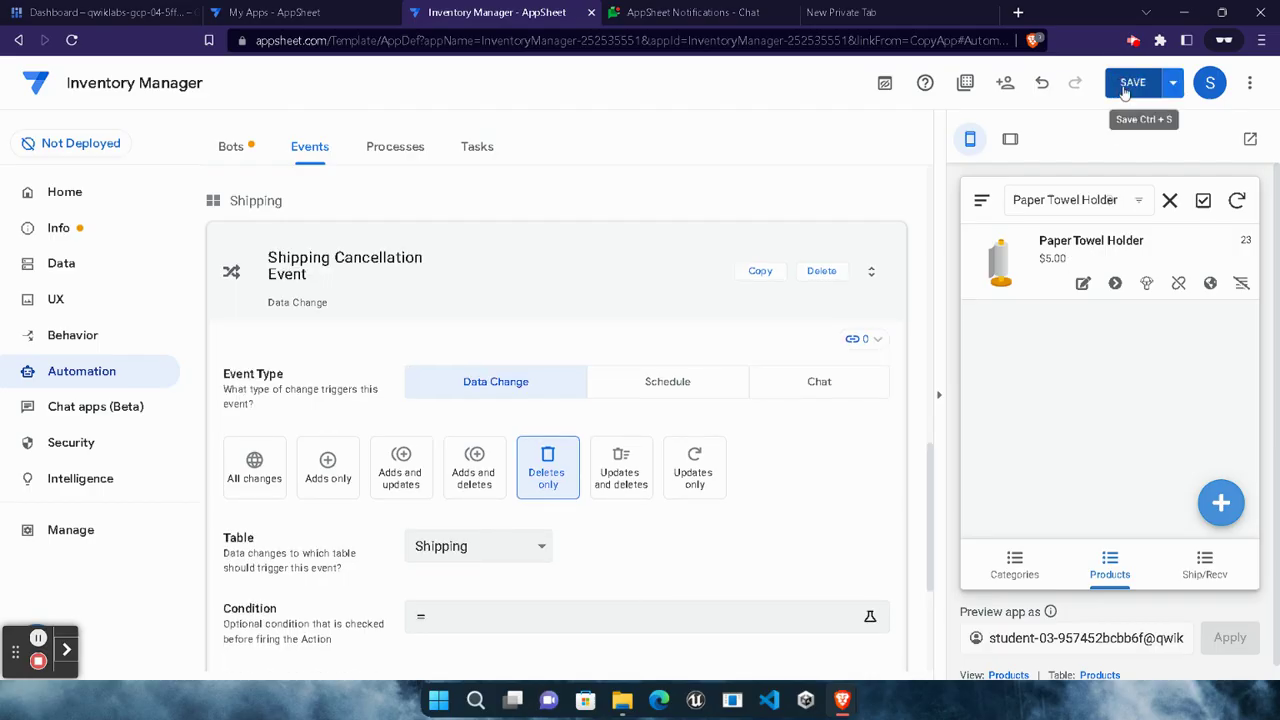
{"action": "left_click", "coordinate": [1130, 82]}
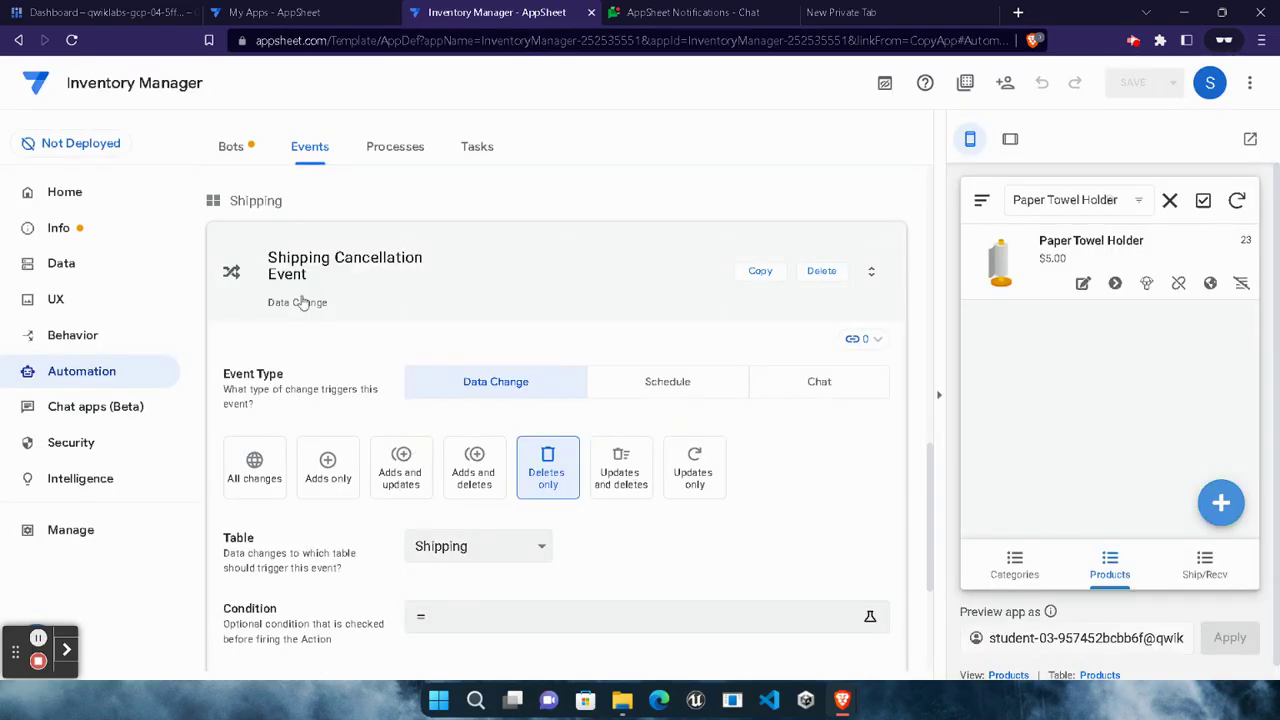
- Start a new bot and copy the bot name "Shipping Cancellation Bot" from the lab instructions
{"action": "left_click", "coordinate": [250, 146]}
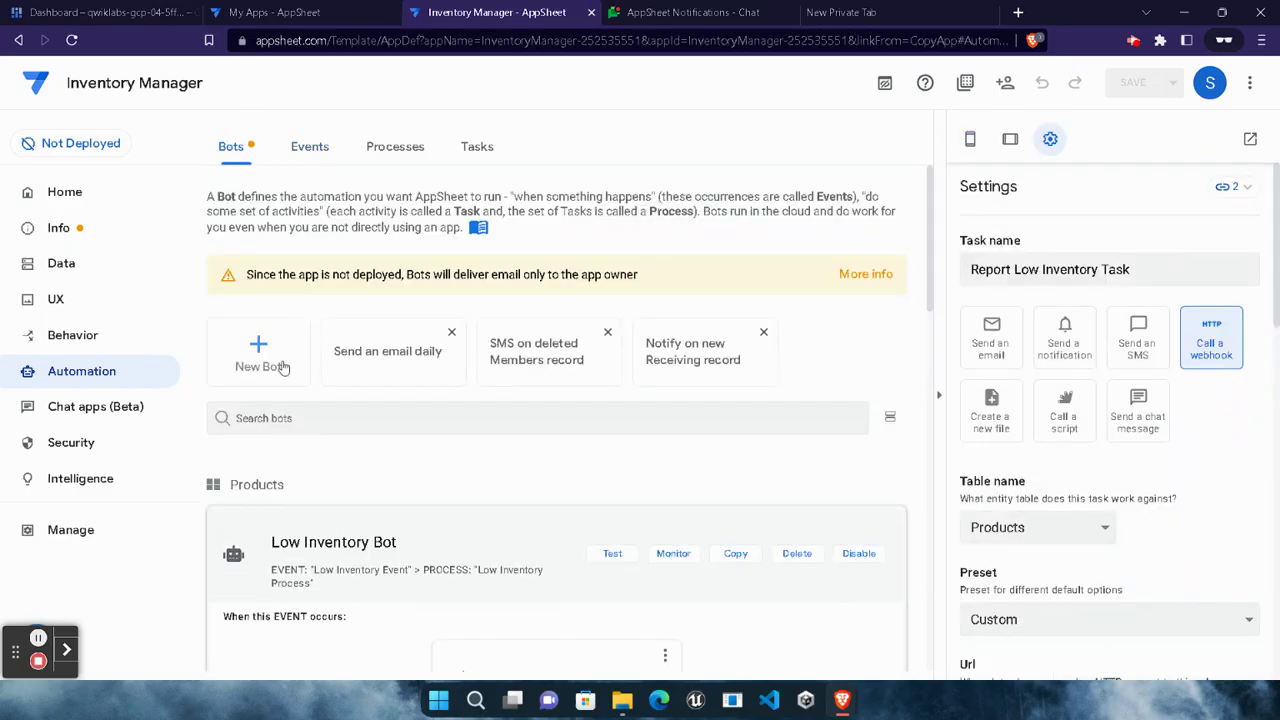
{"action": "left_click", "coordinate": [266, 348]}
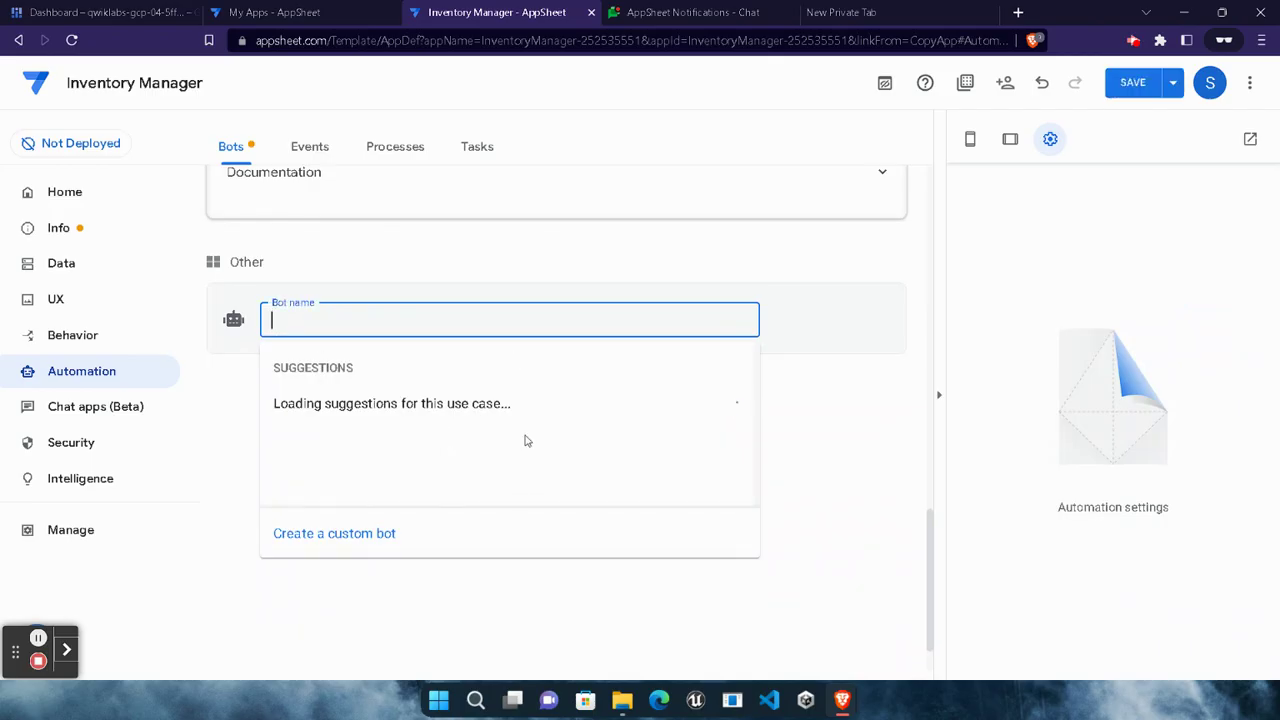
{"action": "mouse_move", "coordinate": [842, 700]}
{"action": "left_click", "coordinate": [651, 614]}
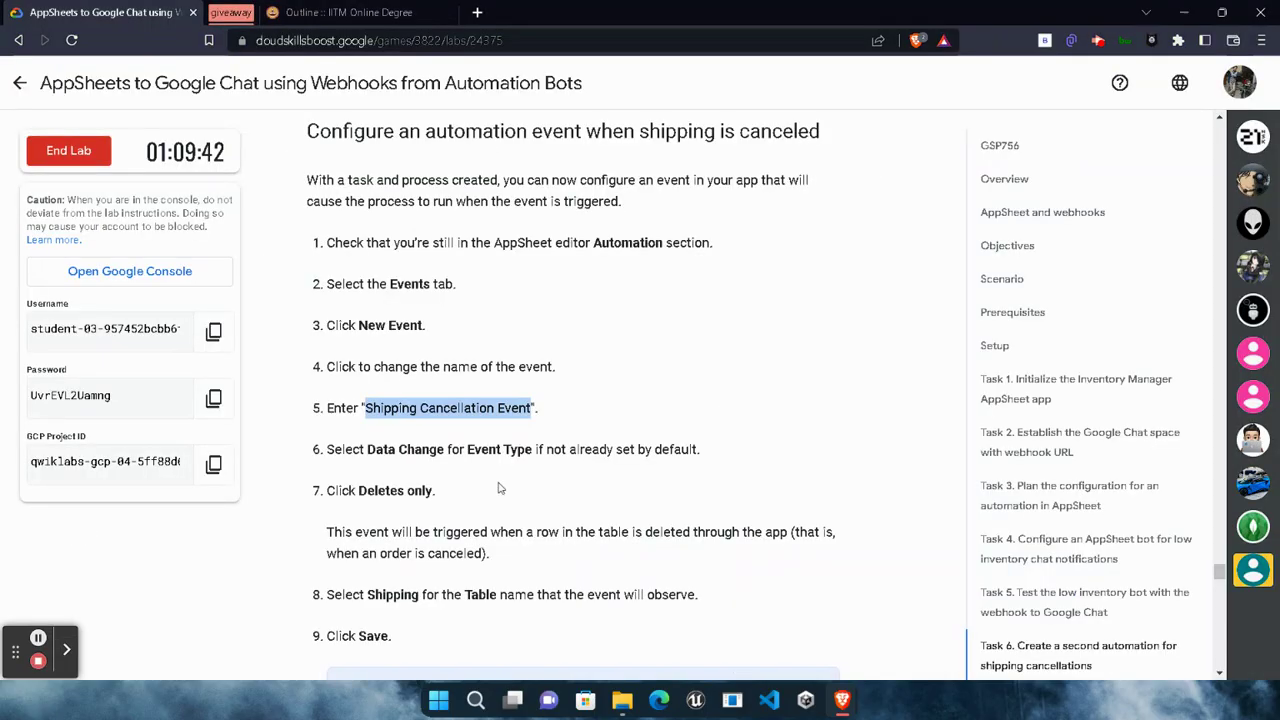
{"action": "scroll", "coordinate": [503, 487], "scroll_direction": "down", "scroll_amount": 10}
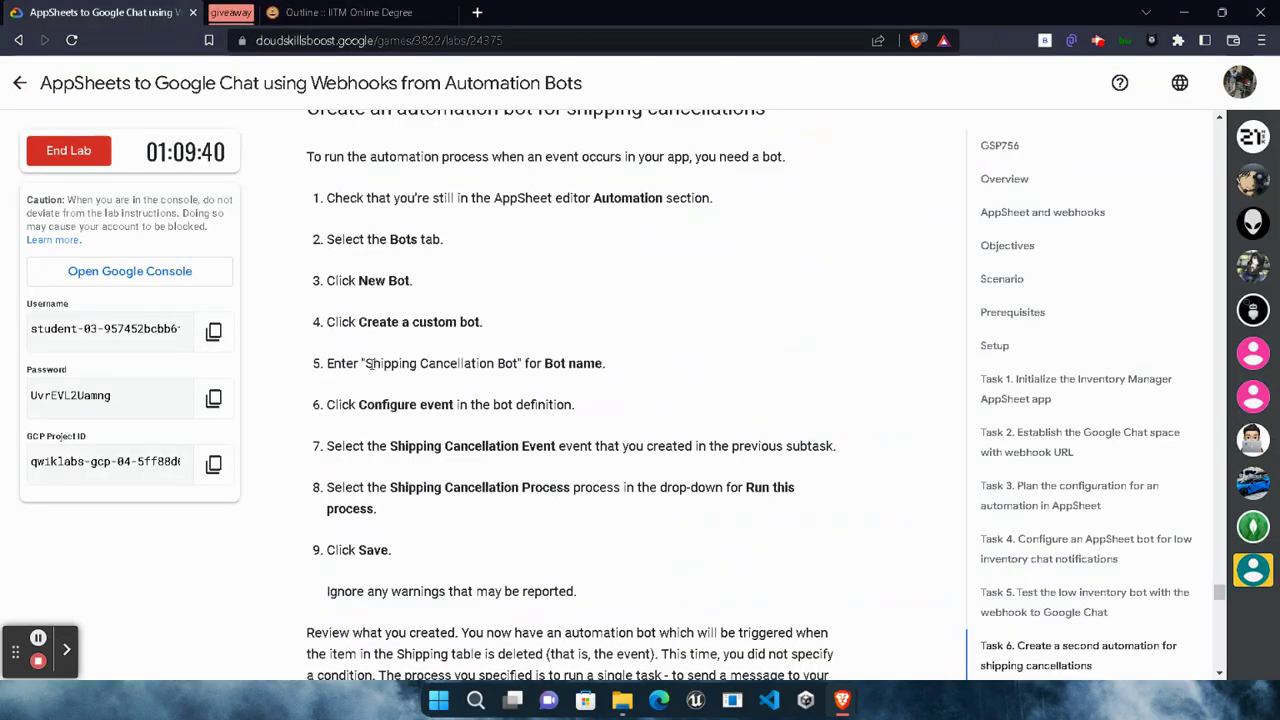
{"action": "left_click_drag", "start_coordinate": [366, 364], "coordinate": [521, 364]}
{"action": "key", "text": "ctrl+c"}
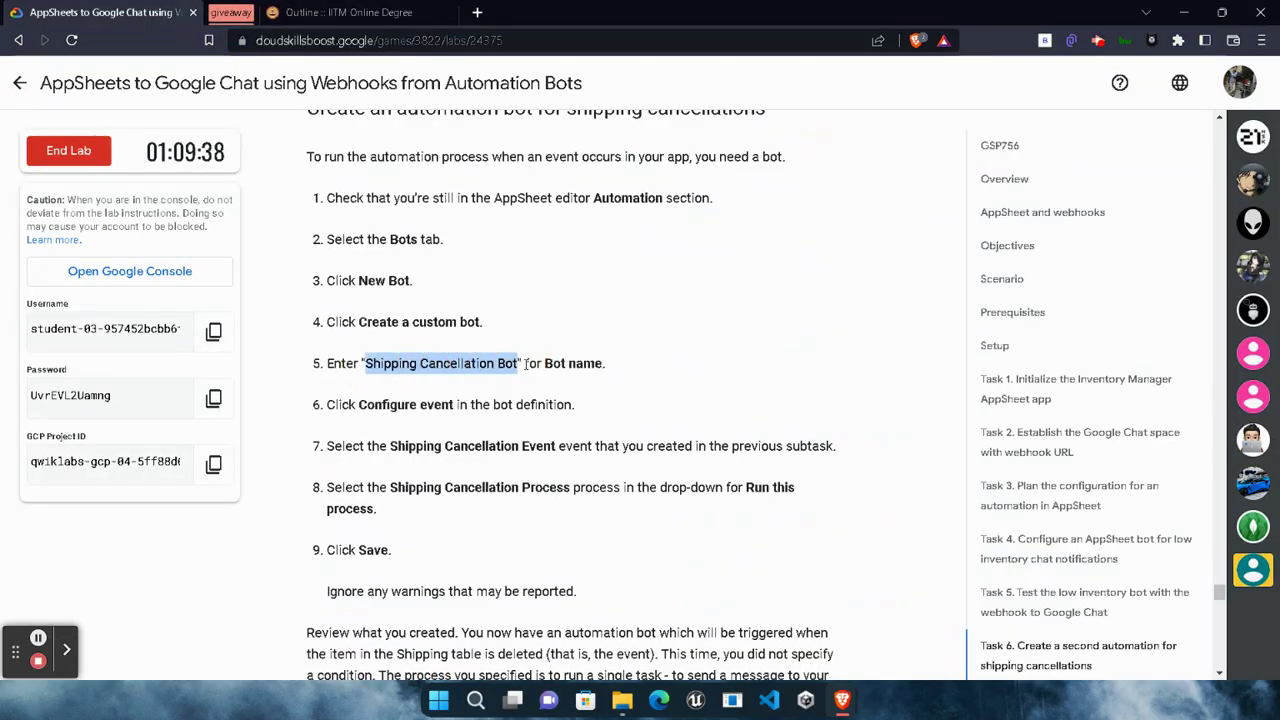
- Back in AppSheet, create a custom bot named "Shipping Cancellation Bot"
{"action": "mouse_move", "coordinate": [842, 700]}
{"action": "left_click", "coordinate": [1022, 614]}
{"action": "left_click", "coordinate": [485, 328]}
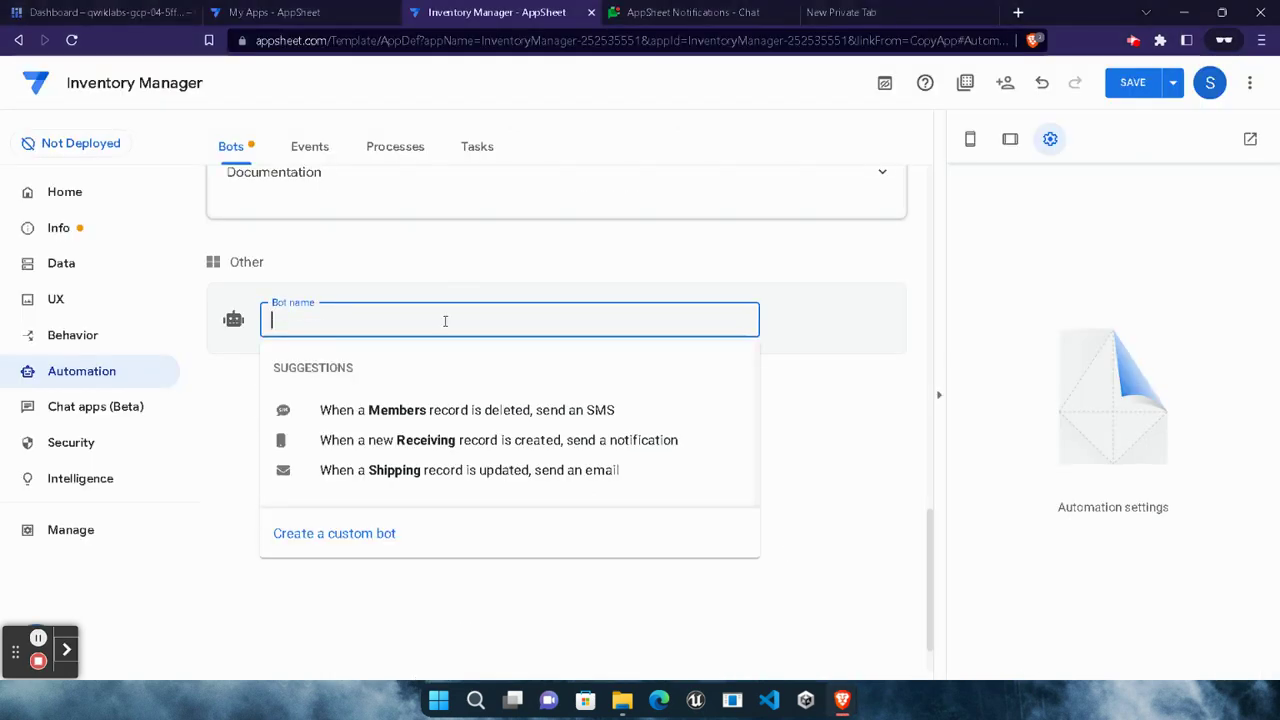
{"action": "key", "text": "ctrl+v"}
{"action": "left_click", "coordinate": [389, 535]}
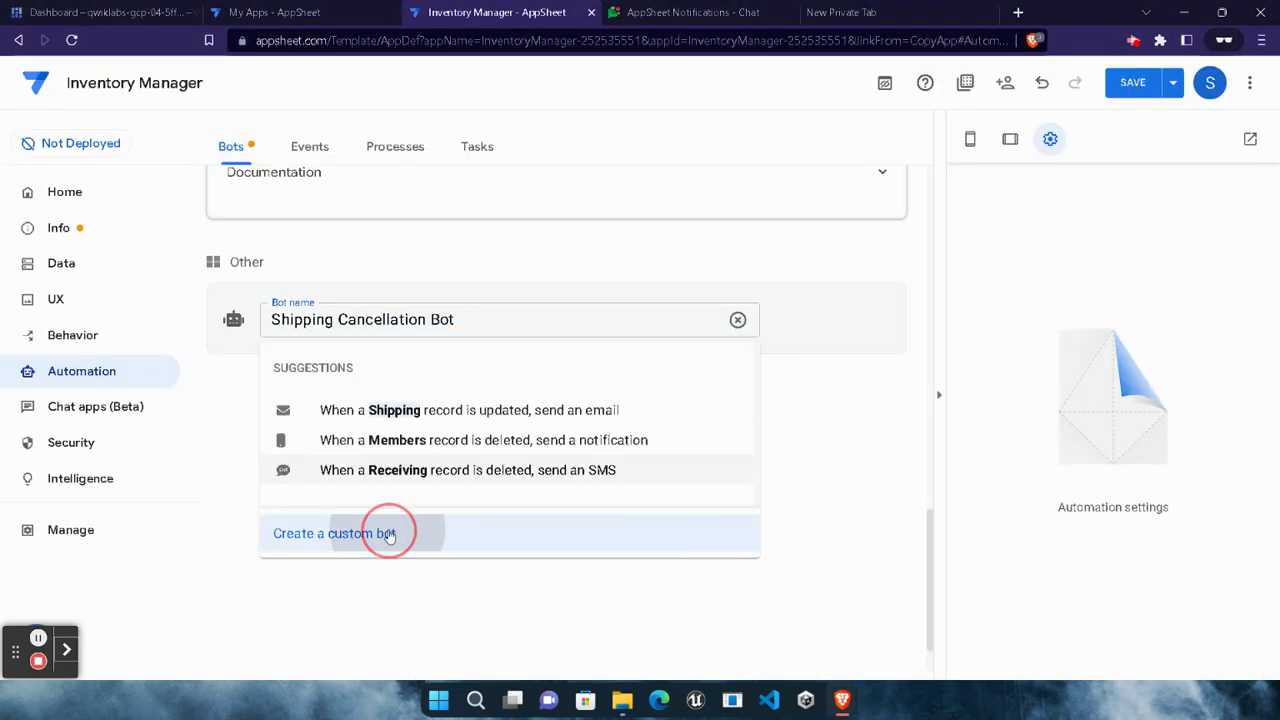
- Configure the bot to run the Shipping Cancellation Process on the Shipping Cancellation Event, and save the app
{"action": "left_click", "coordinate": [558, 325]}
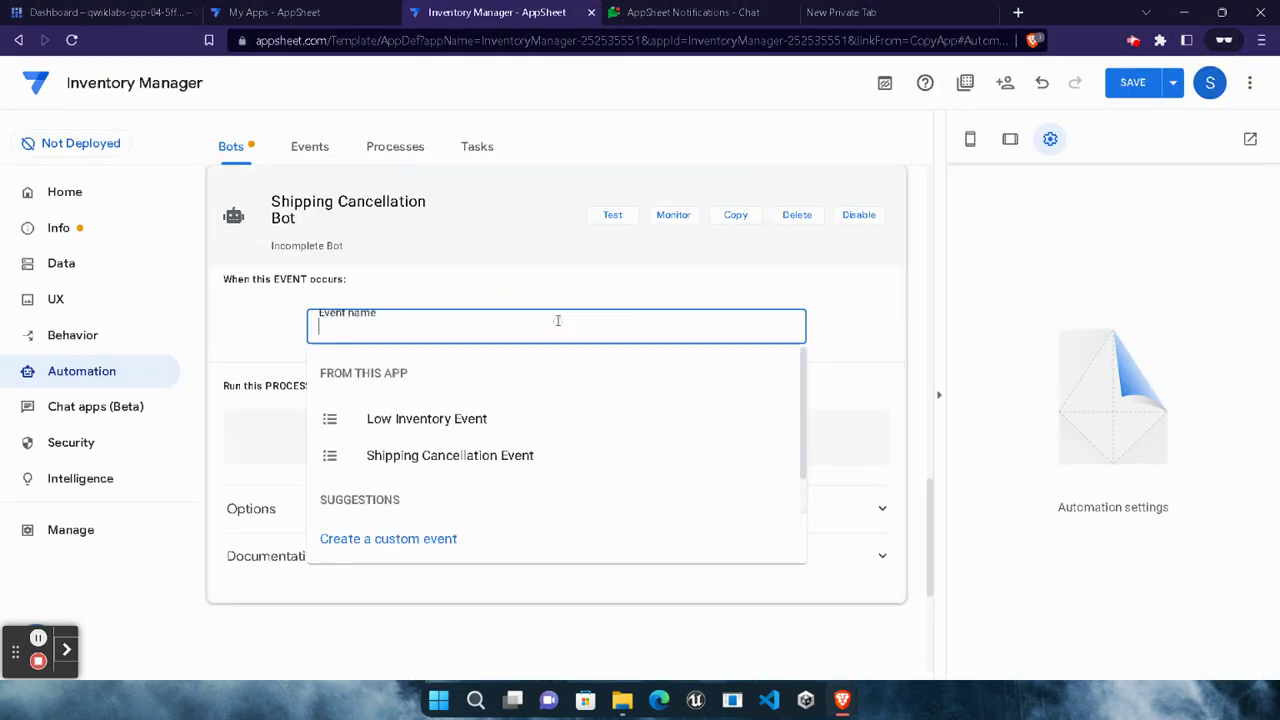
{"action": "left_click", "coordinate": [489, 464]}
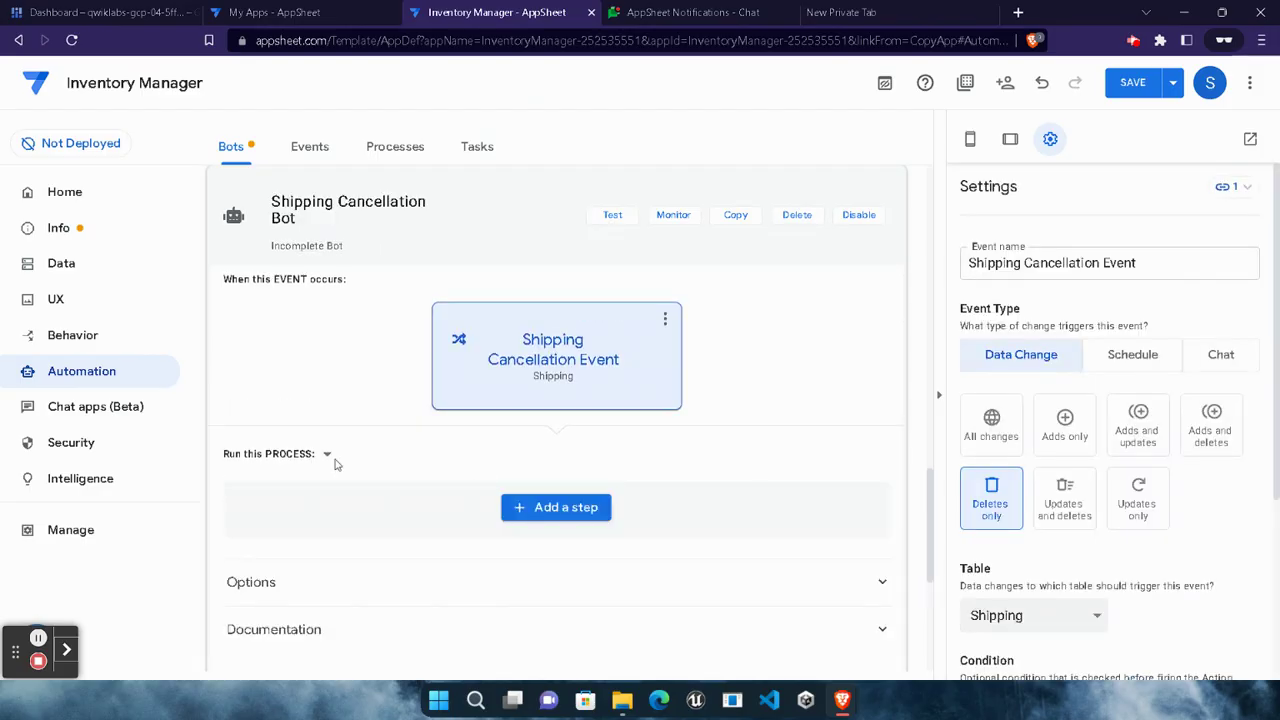
{"action": "left_click", "coordinate": [329, 457]}
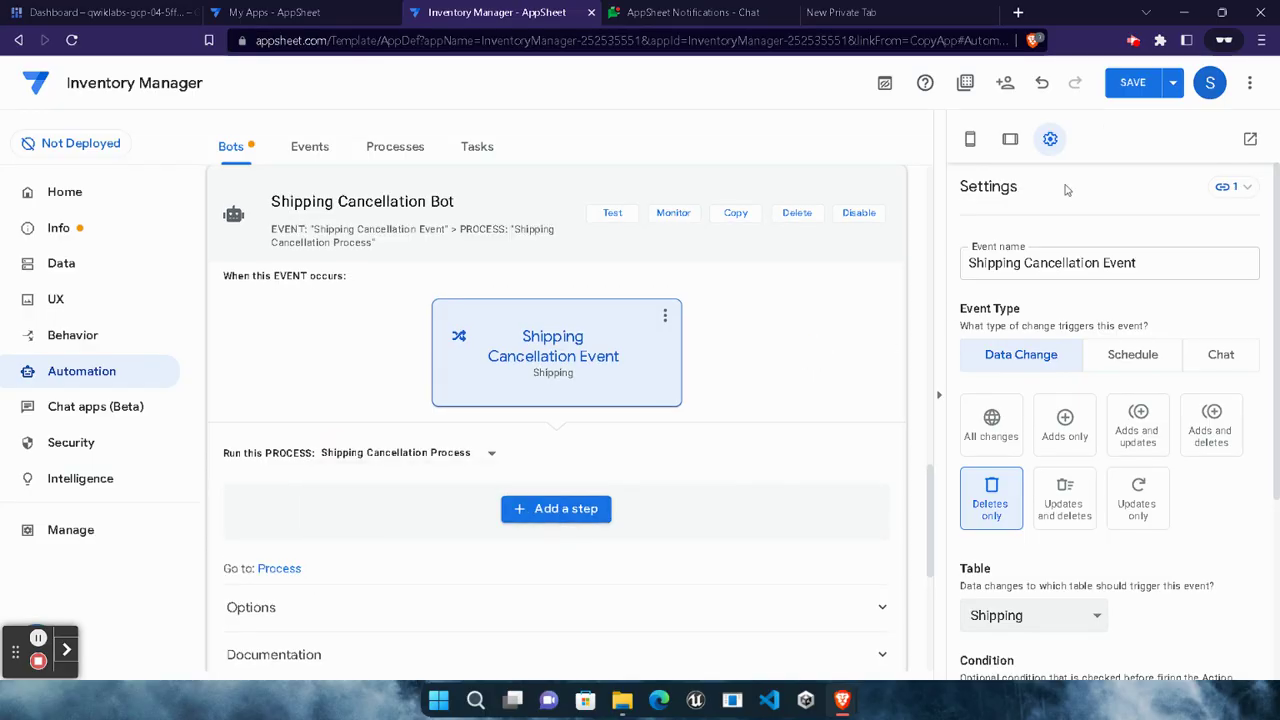
{"action": "left_click", "coordinate": [1133, 84]}
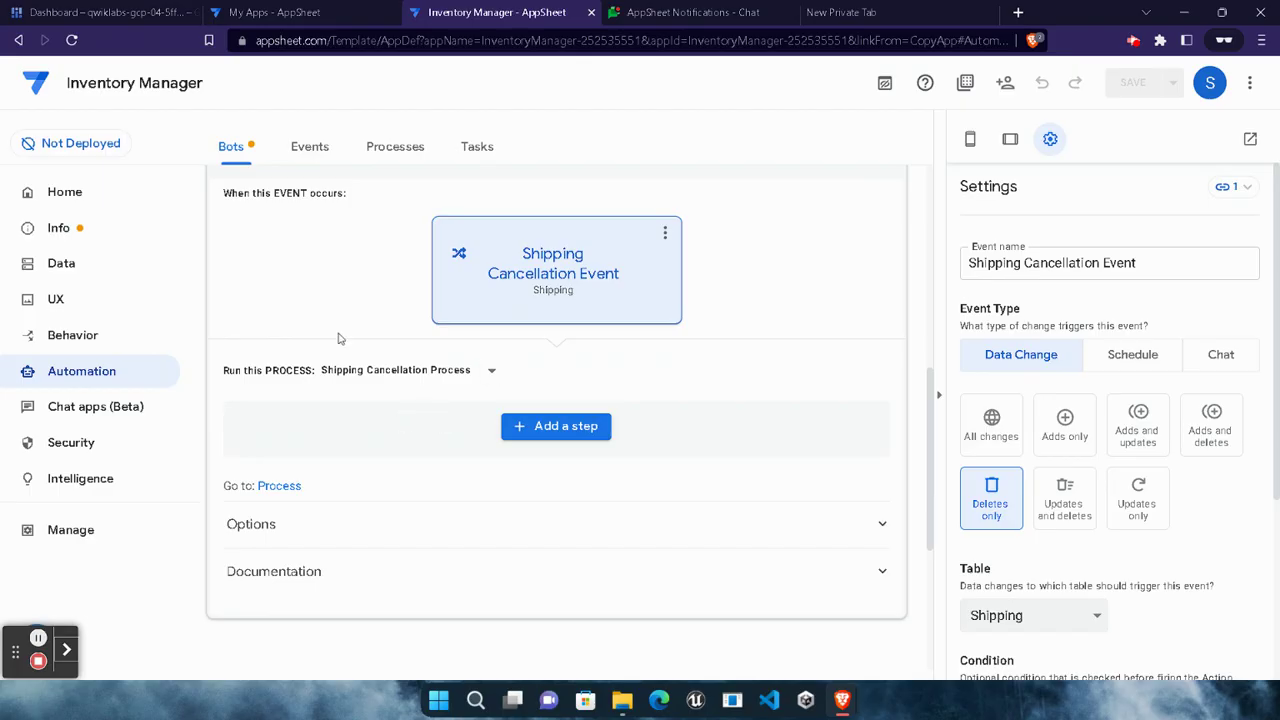
- Add a custom step to the Shipping Cancellation Process on the Shipping table
{"action": "scroll", "coordinate": [338, 338], "scroll_direction": "up", "scroll_amount": 1}
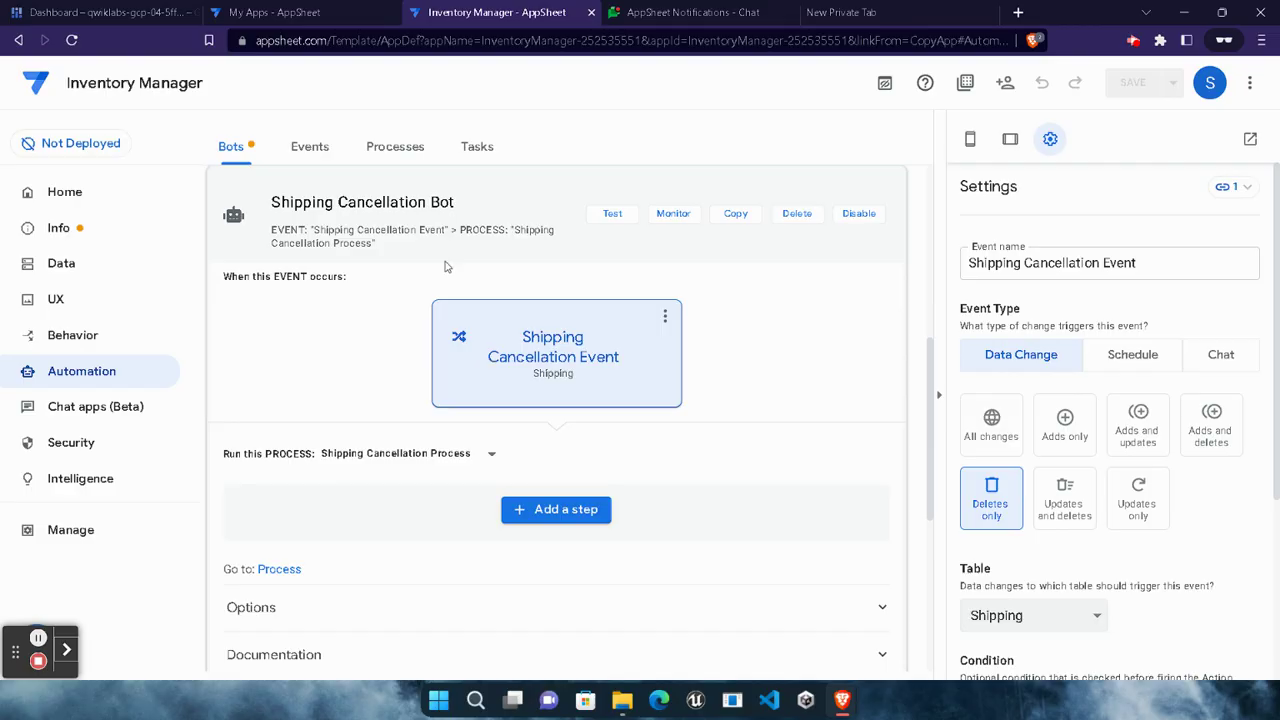
{"action": "left_click", "coordinate": [394, 150]}
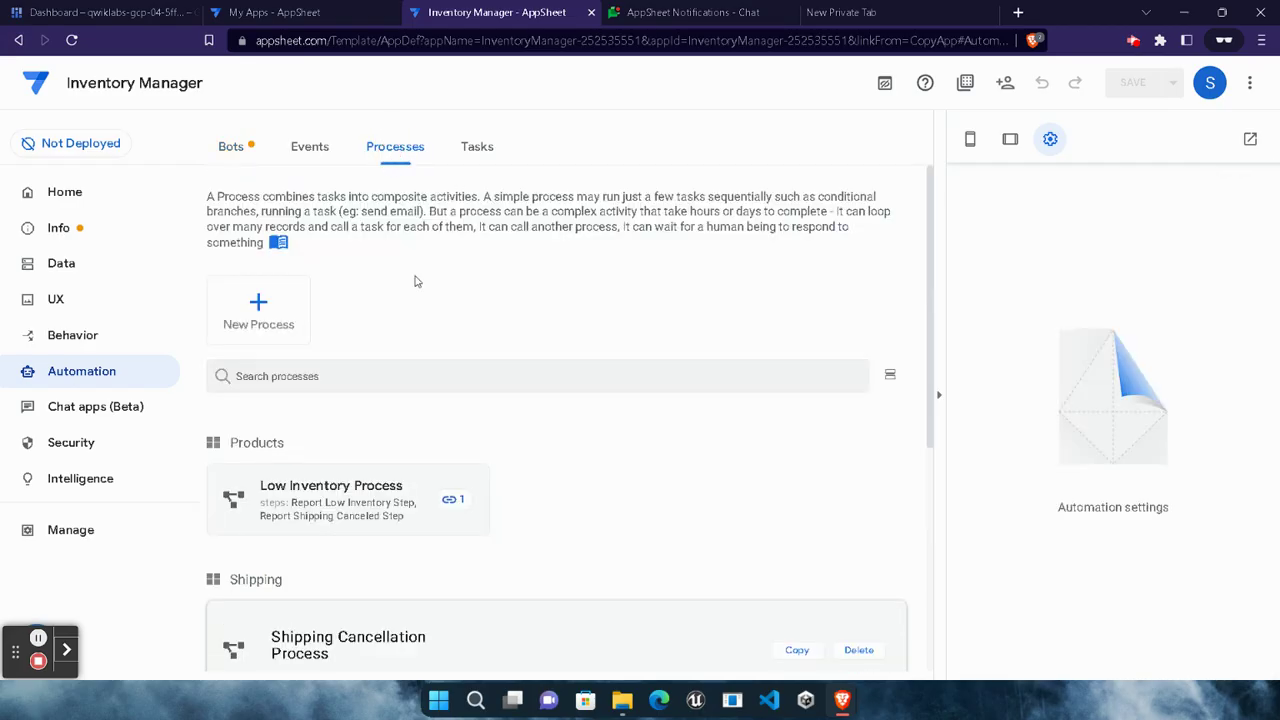
{"action": "scroll", "coordinate": [426, 462], "scroll_direction": "down", "scroll_amount": 4}
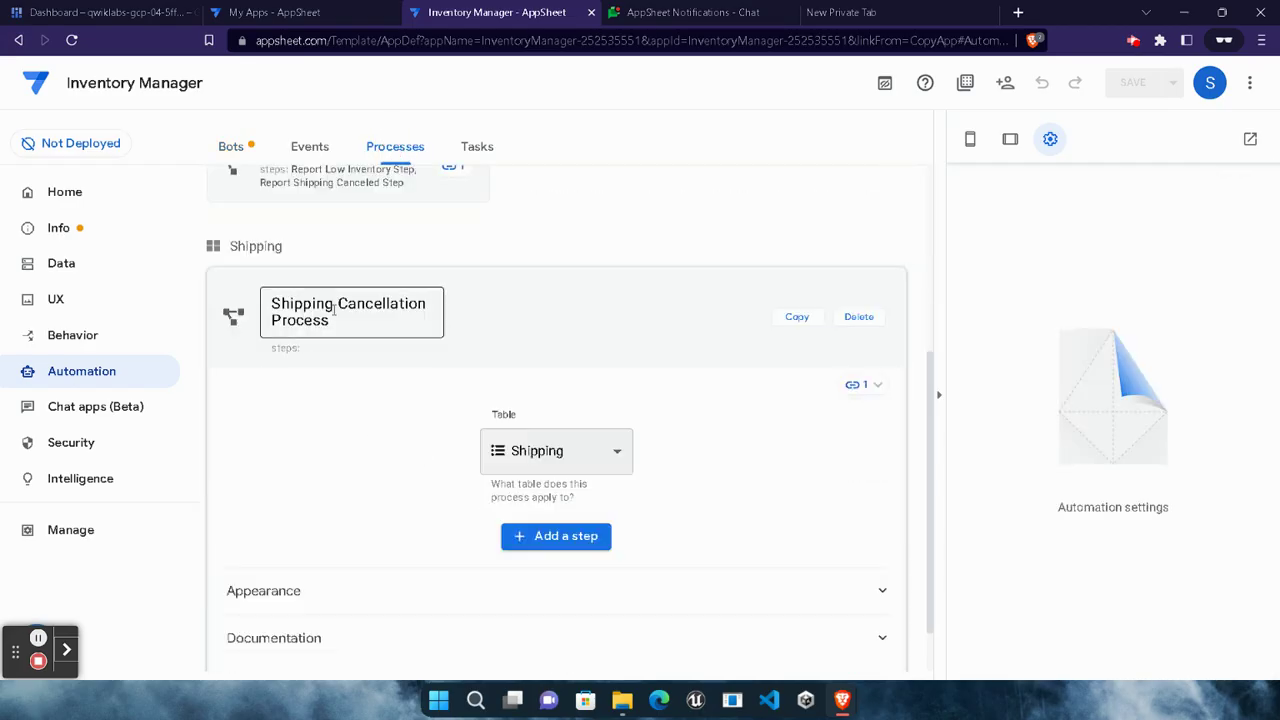
{"action": "left_click", "coordinate": [568, 472]}
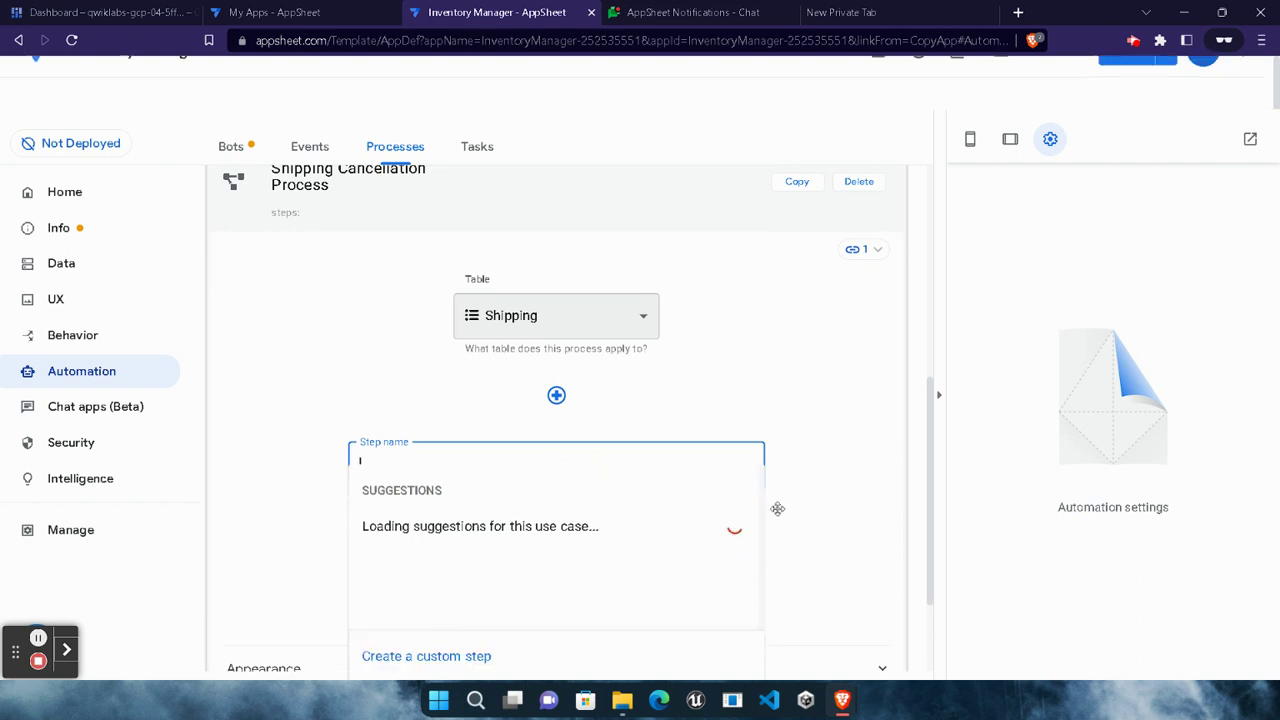
{"action": "scroll", "coordinate": [777, 508], "scroll_direction": "down", "scroll_amount": 2}
{"action": "left_click", "coordinate": [462, 548]}
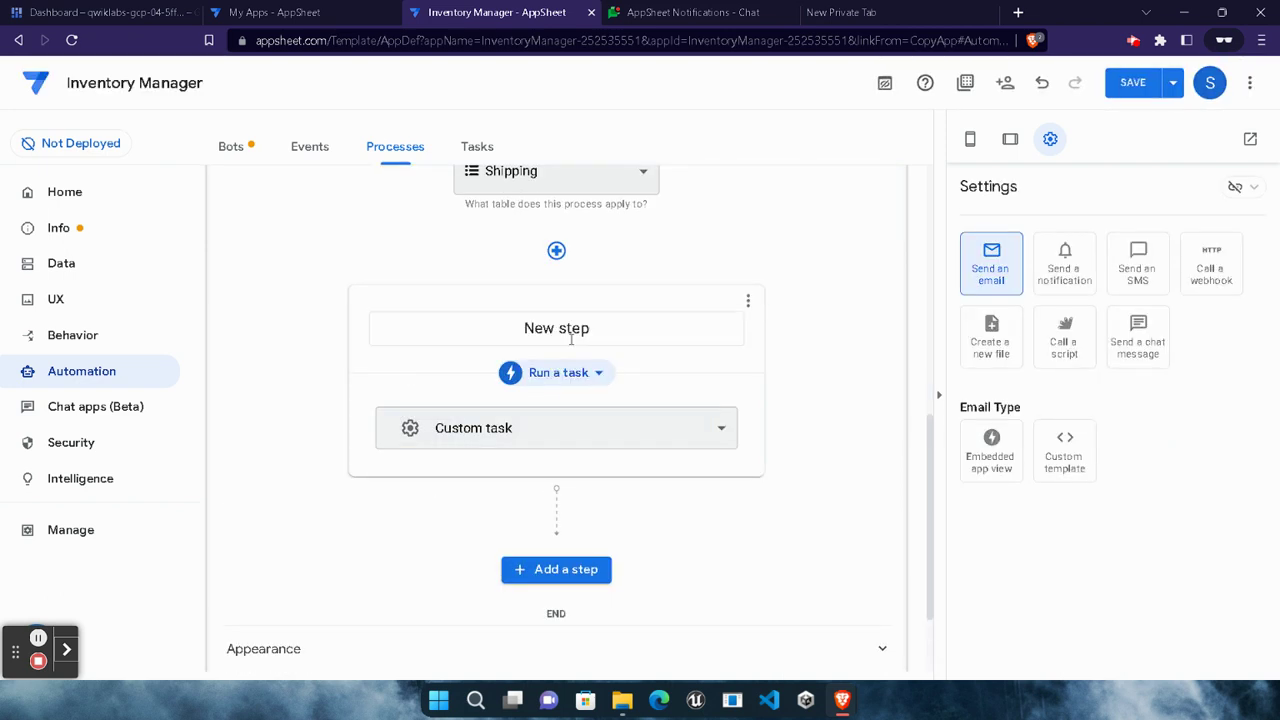
- Clear the default name of the new step in the Shipping Cancellation Process
{"action": "left_click", "coordinate": [621, 320]}
{"action": "key", "text": "BackSpace"}
{"action": "key", "text": "BackSpace"}
{"action": "key", "text": "BackSpace"}
{"action": "key", "text": "BackSpace"}
{"action": "key", "text": "BackSpace"}
{"action": "key", "text": "BackSpace"}
{"action": "key", "text": "BackSpace"}
{"action": "key", "text": "BackSpace"}
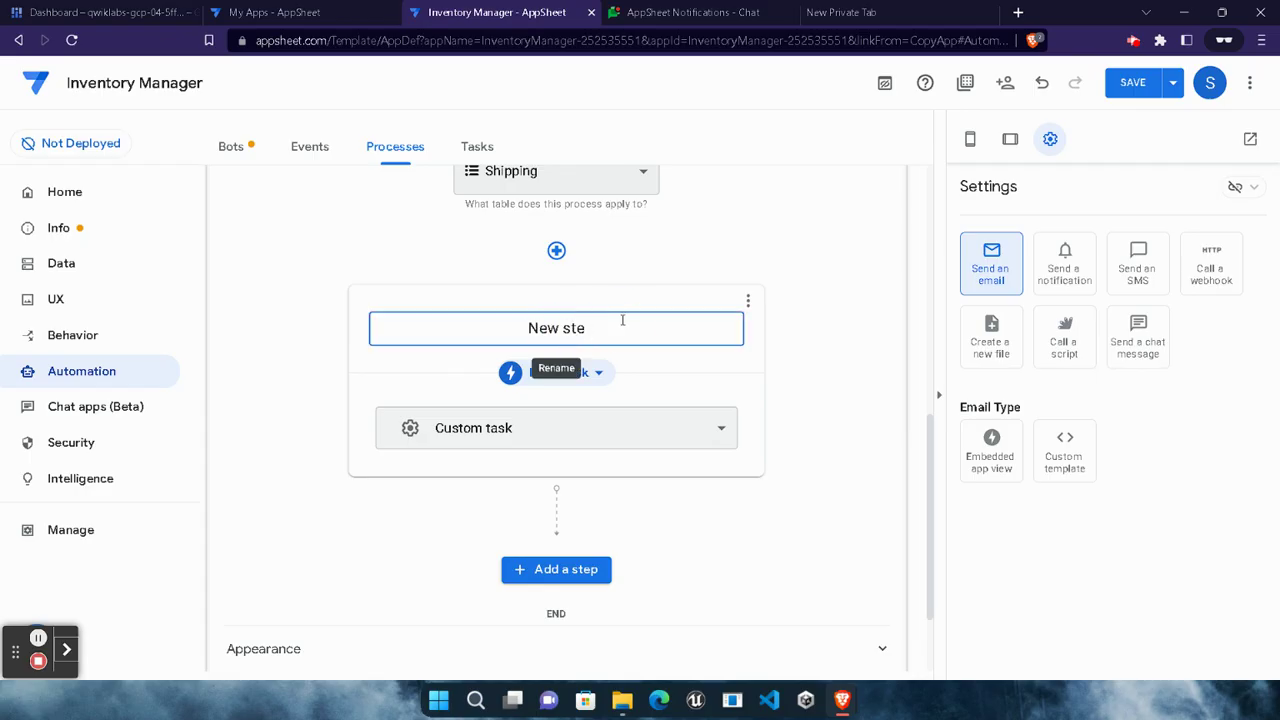
- Switch to the lab instructions and copy the step name "Report Shipping Canceled Step" from the process section
{"action": "mouse_move", "coordinate": [842, 700]}
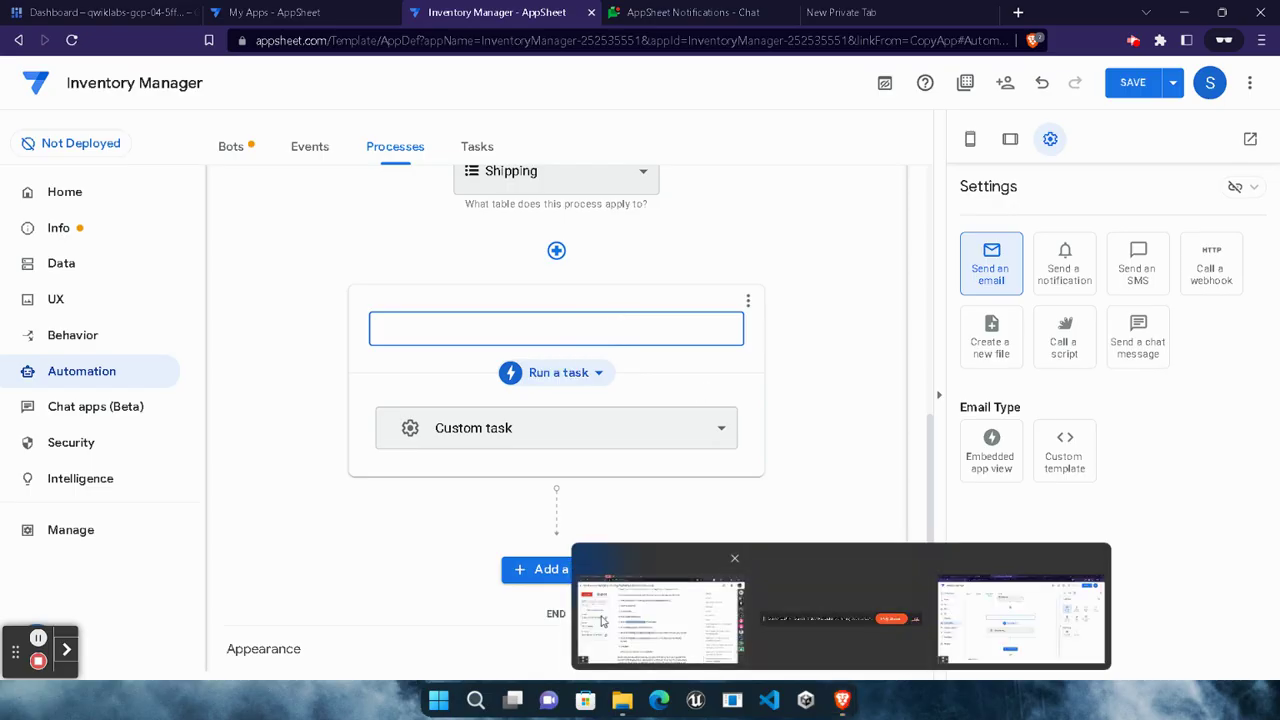
{"action": "left_click", "coordinate": [662, 610]}
{"action": "scroll", "coordinate": [556, 494], "scroll_direction": "up", "scroll_amount": 5}
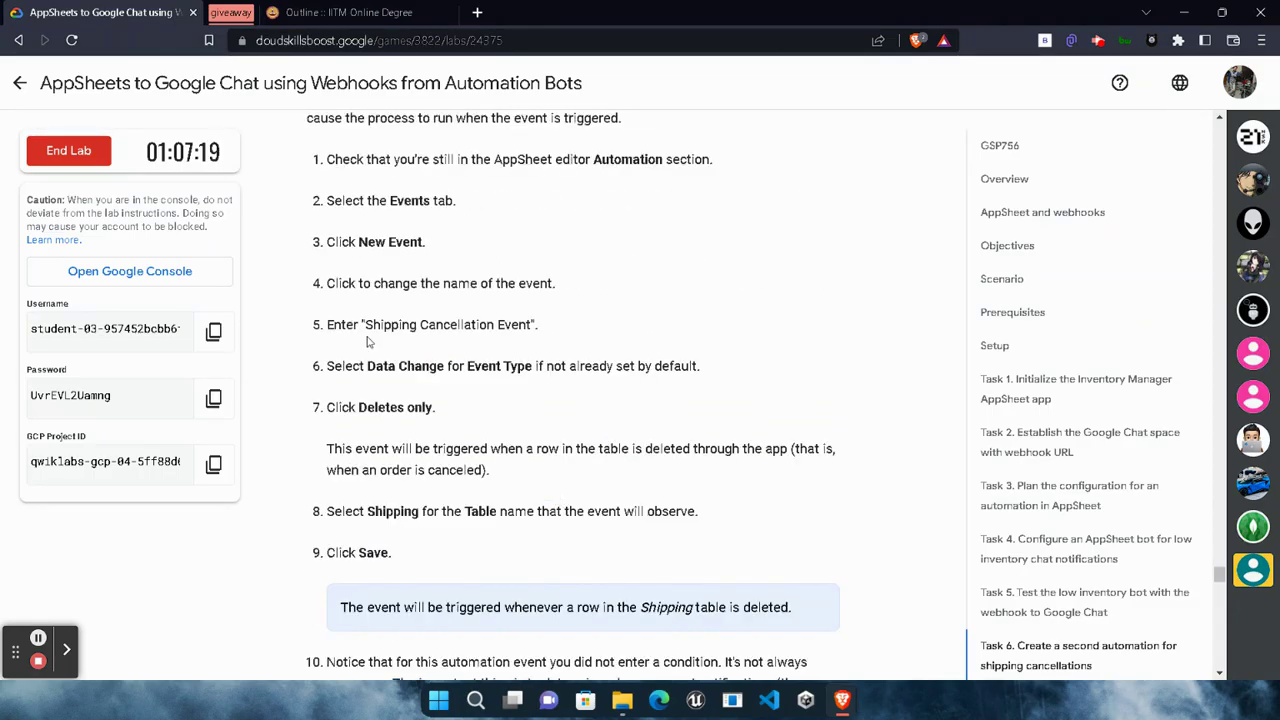
{"action": "scroll", "coordinate": [490, 390], "scroll_direction": "up", "scroll_amount": 5}
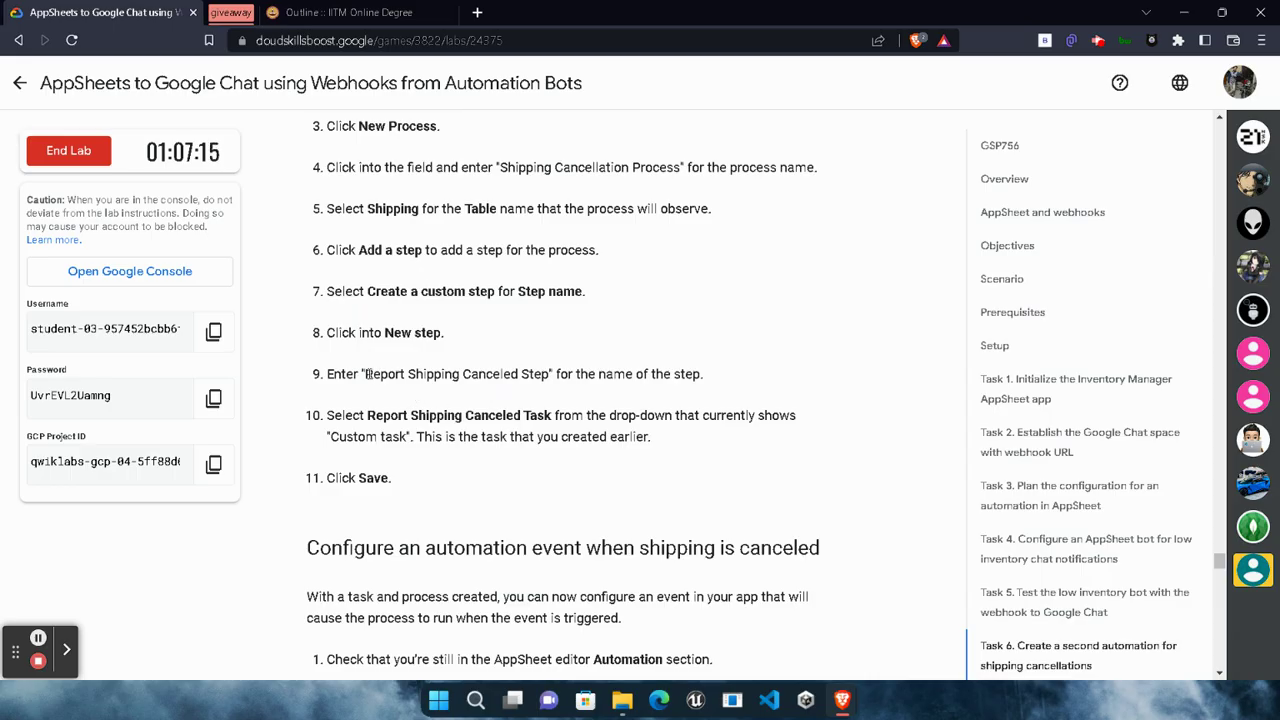
{"action": "left_click_drag", "start_coordinate": [366, 374], "coordinate": [549, 376]}
{"action": "key", "text": "ctrl+c"}
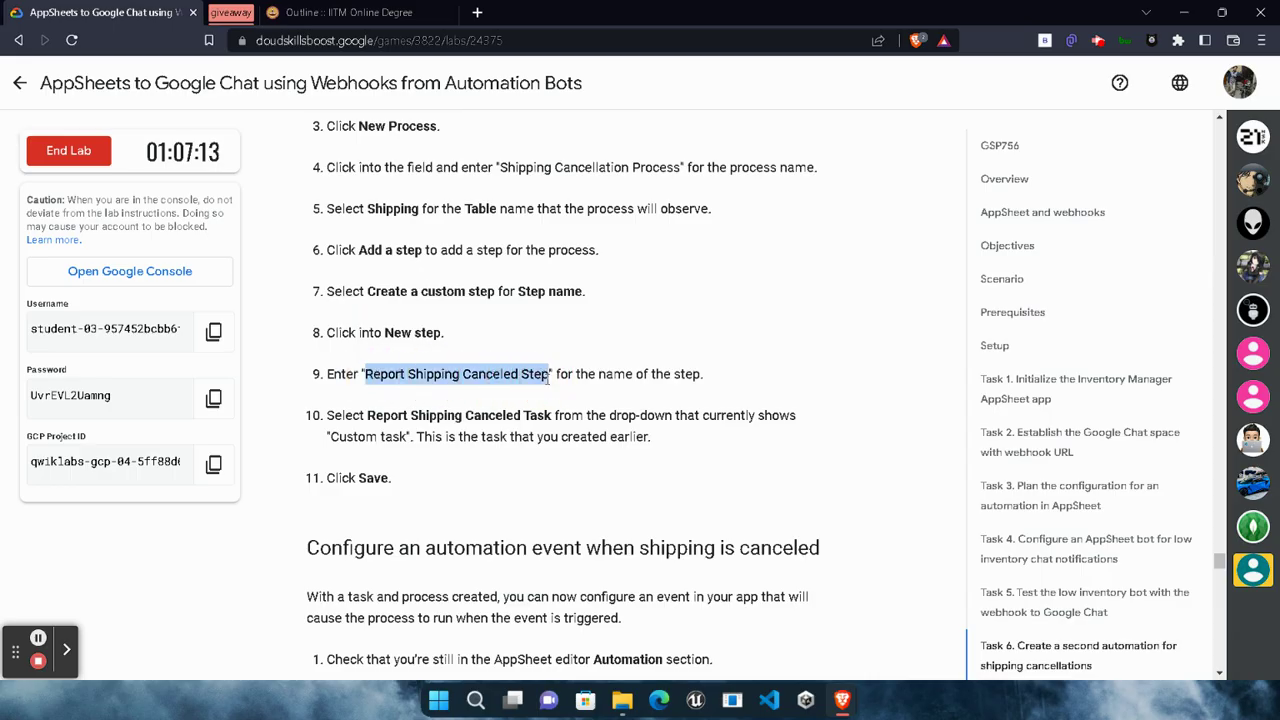
- Back in AppSheet, name the new process step "Report Shipping Canceled Step"
{"action": "left_click", "coordinate": [842, 700]}
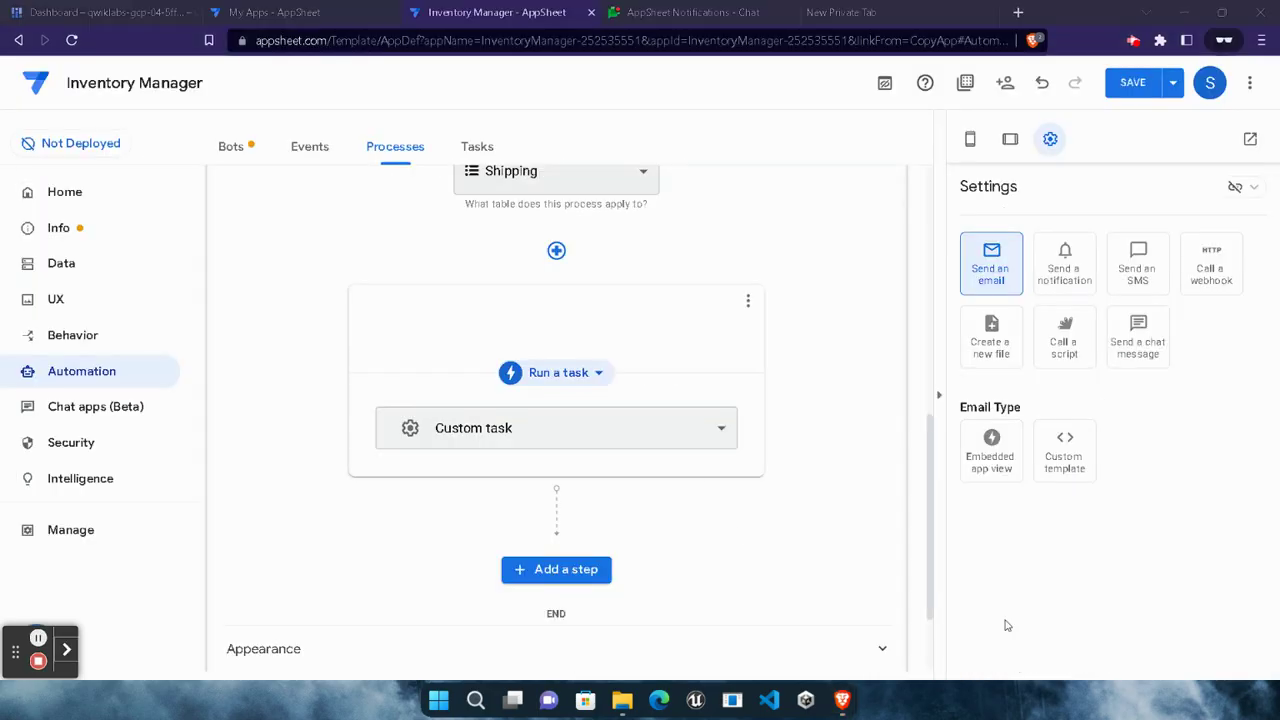
{"action": "left_click", "coordinate": [575, 380]}
{"action": "key", "text": "ctrl+v"}
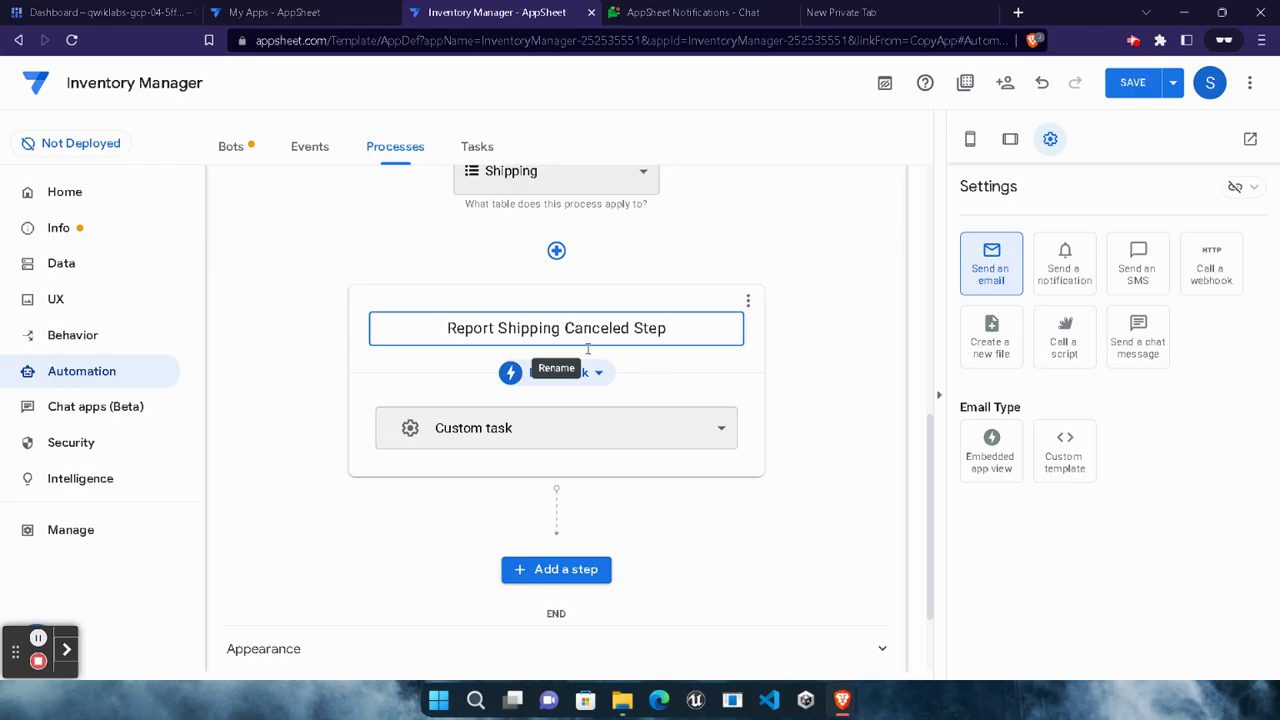
- Assign the existing Report Shipping Canceled Task to the step and save the app
{"action": "left_click", "coordinate": [637, 439]}
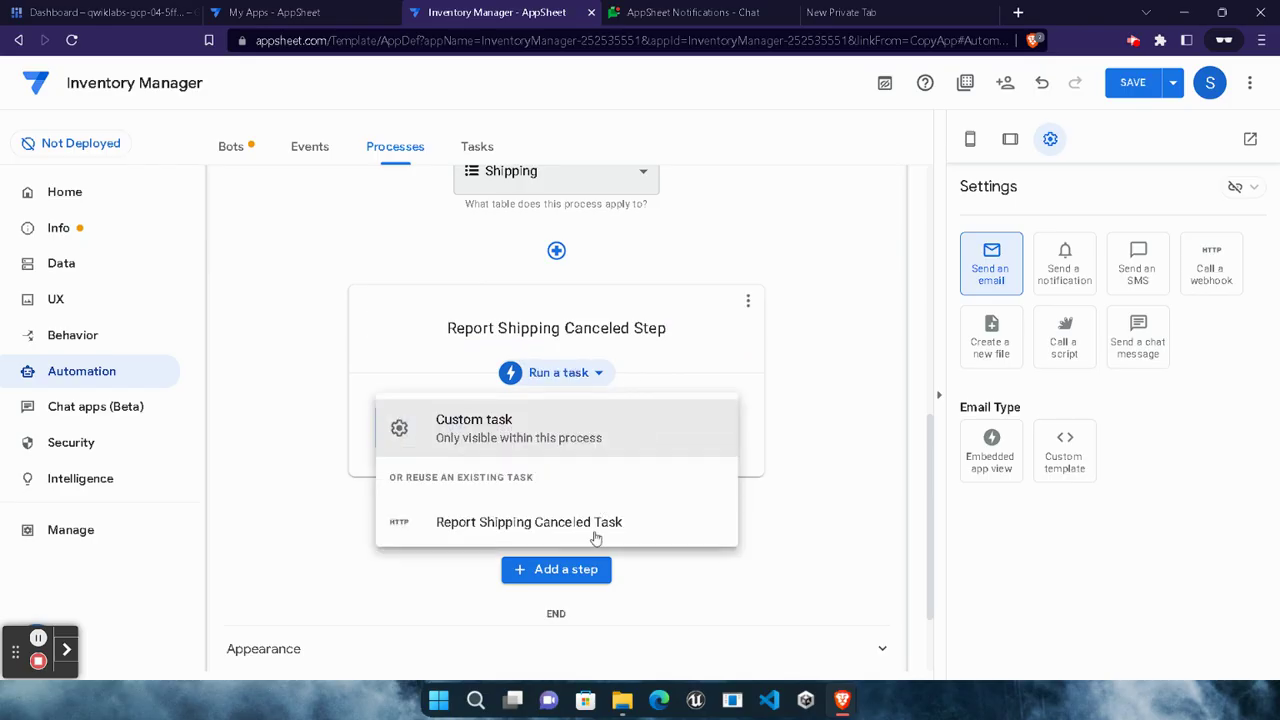
{"action": "left_click", "coordinate": [595, 525]}
{"action": "left_click", "coordinate": [1131, 82]}
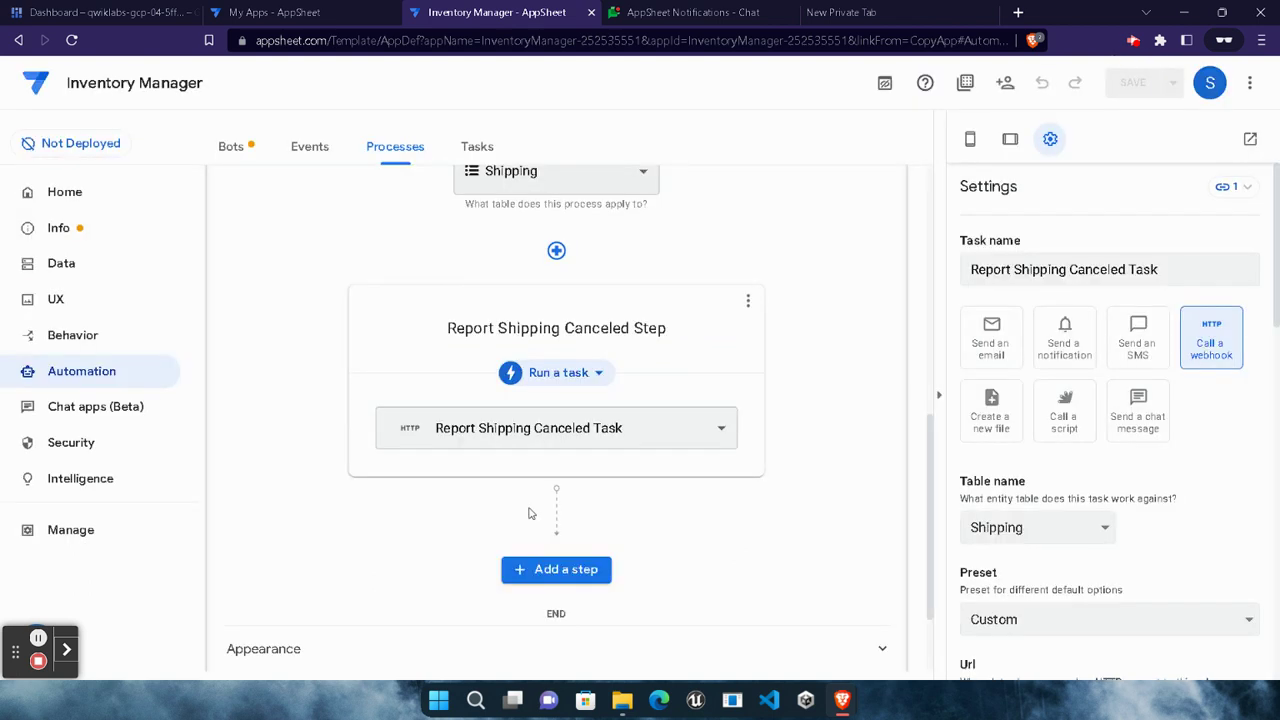
- Review the Shipping Cancellation Bot to check its event, process and step
{"action": "scroll", "coordinate": [296, 426], "scroll_direction": "up", "scroll_amount": 5}
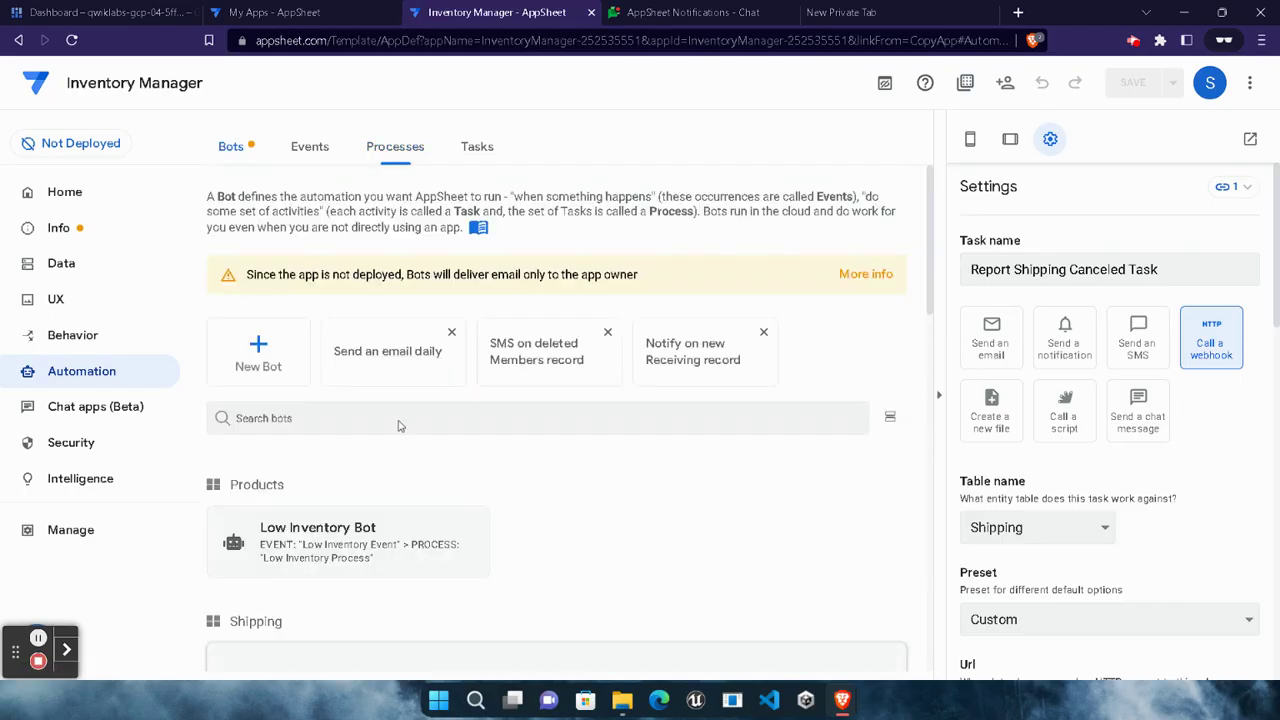
{"action": "scroll", "coordinate": [283, 475], "scroll_direction": "down", "scroll_amount": 3}
{"action": "scroll", "coordinate": [423, 467], "scroll_direction": "down", "scroll_amount": 3}
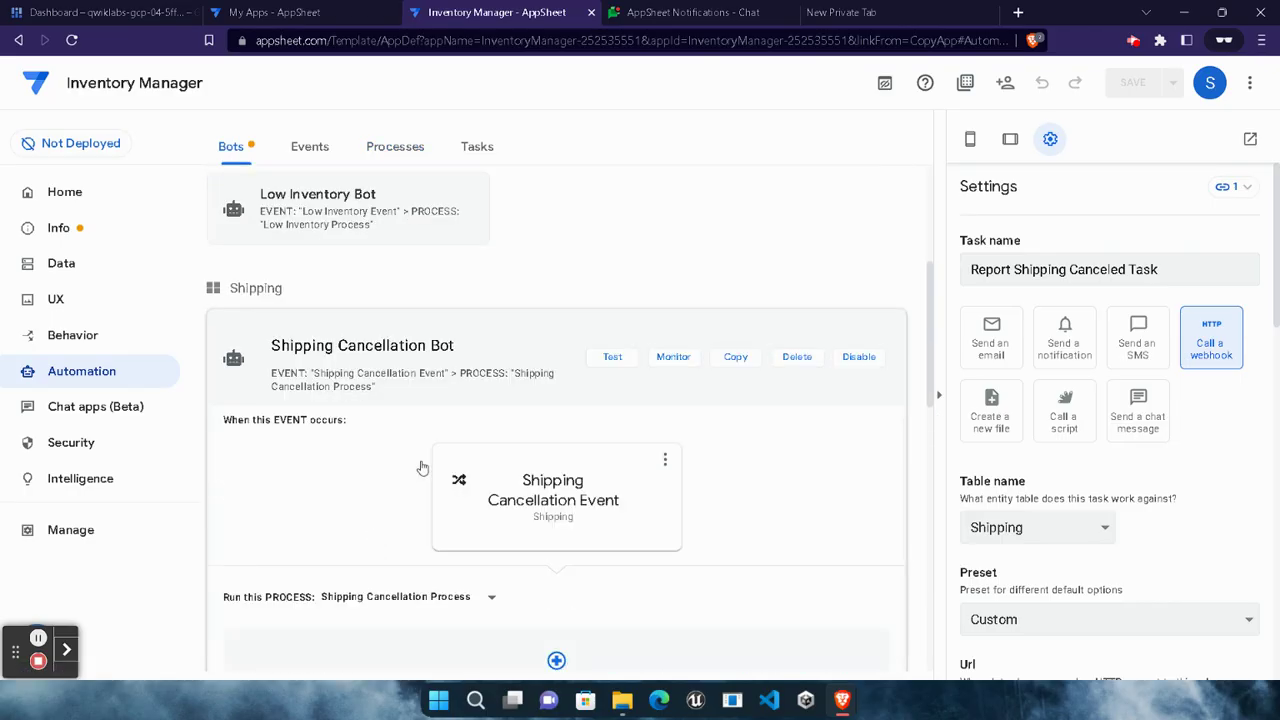
{"action": "scroll", "coordinate": [597, 414], "scroll_direction": "down", "scroll_amount": 2}
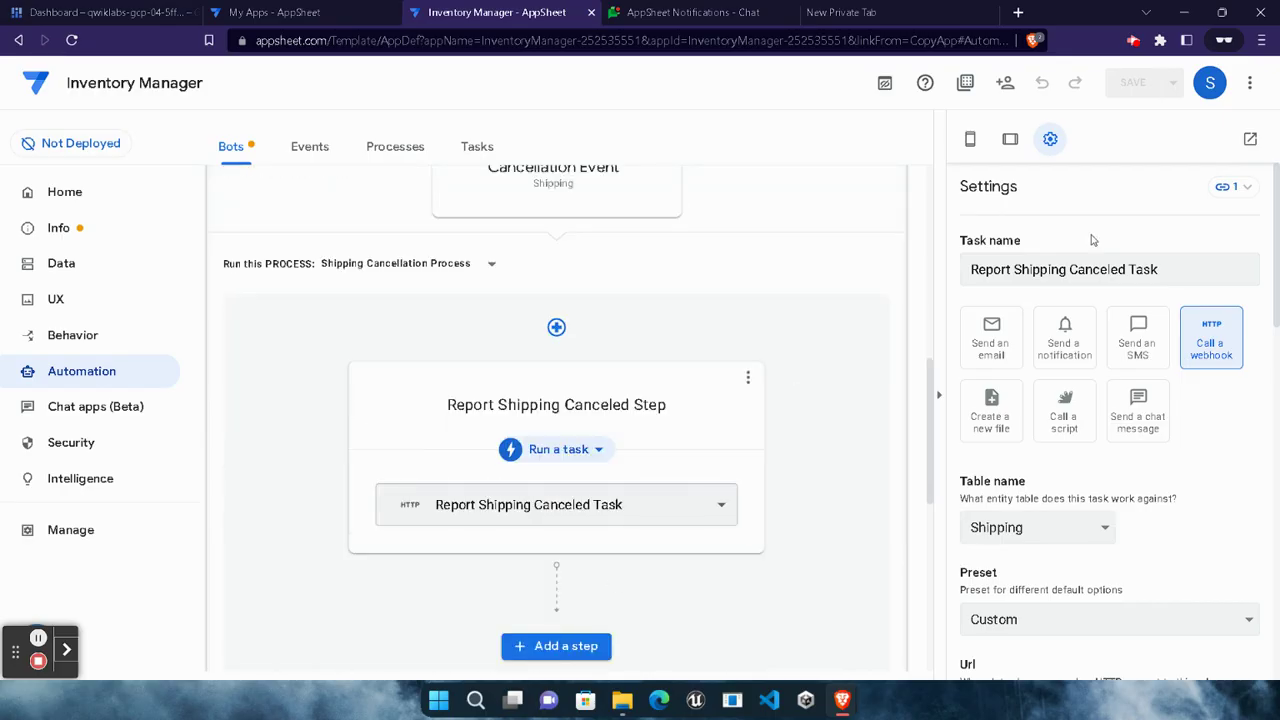
{"action": "left_click", "coordinate": [491, 265]}
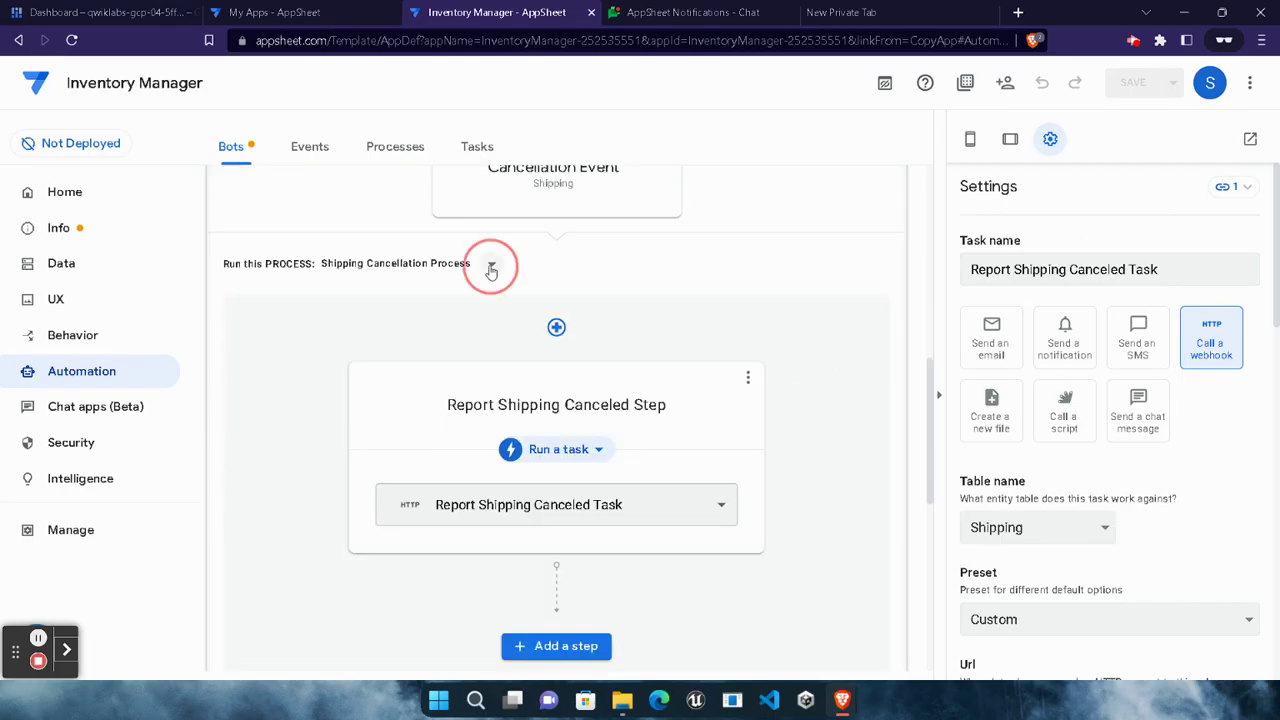
{"action": "left_click", "coordinate": [590, 303]}
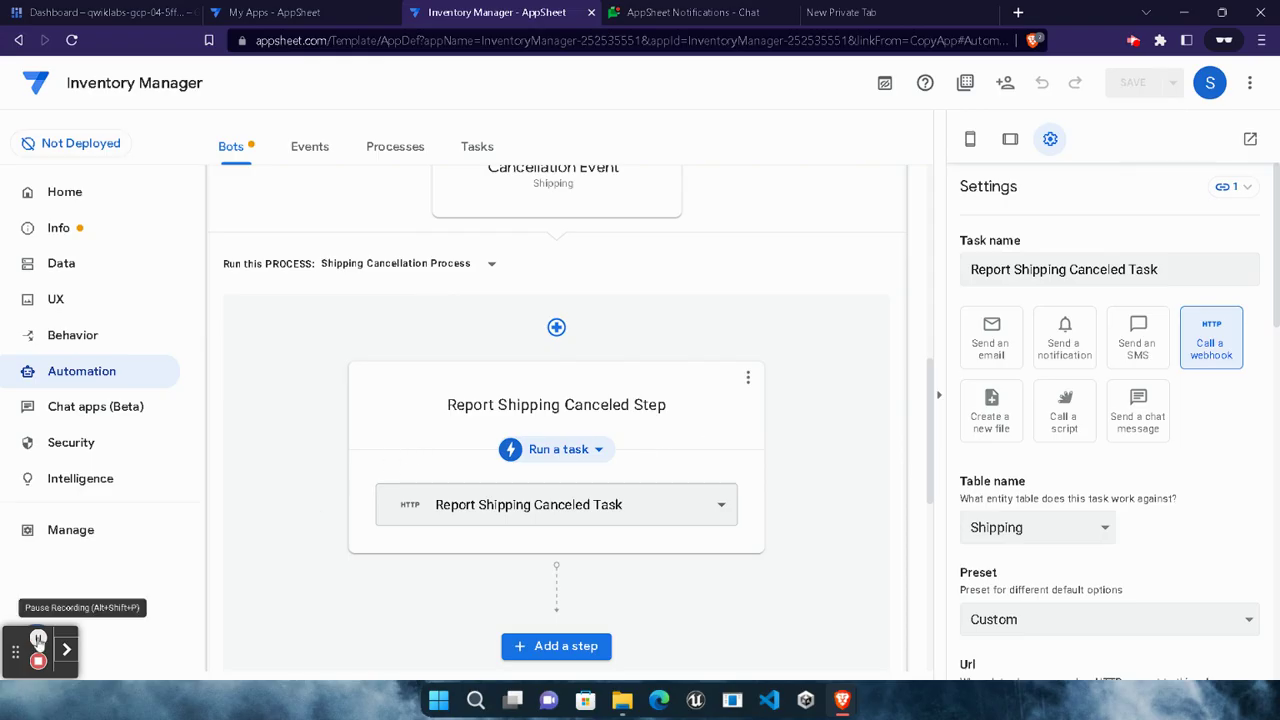
- Show the Ship/Recv table in the app preview and copy the product name "Paper Towel Holder" from the lab's testing instructions
{"action": "left_click", "coordinate": [970, 139]}
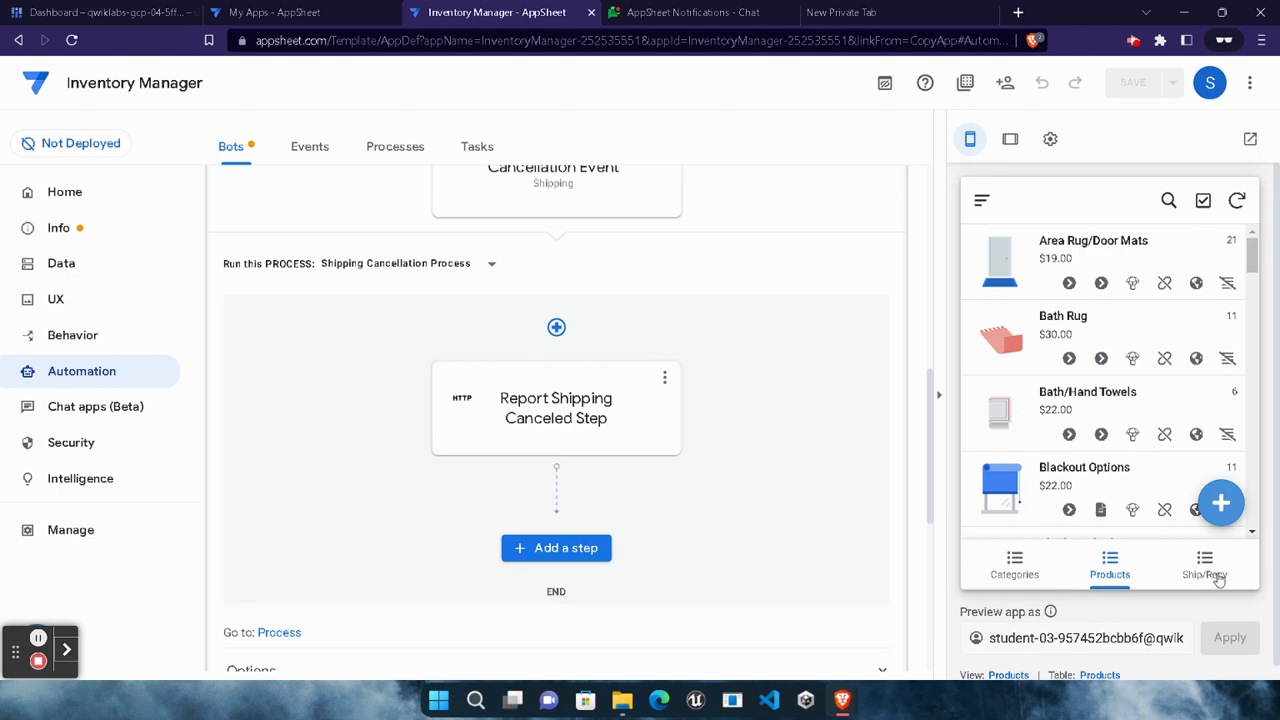
{"action": "left_click", "coordinate": [1210, 570]}
{"action": "mouse_move", "coordinate": [842, 700]}
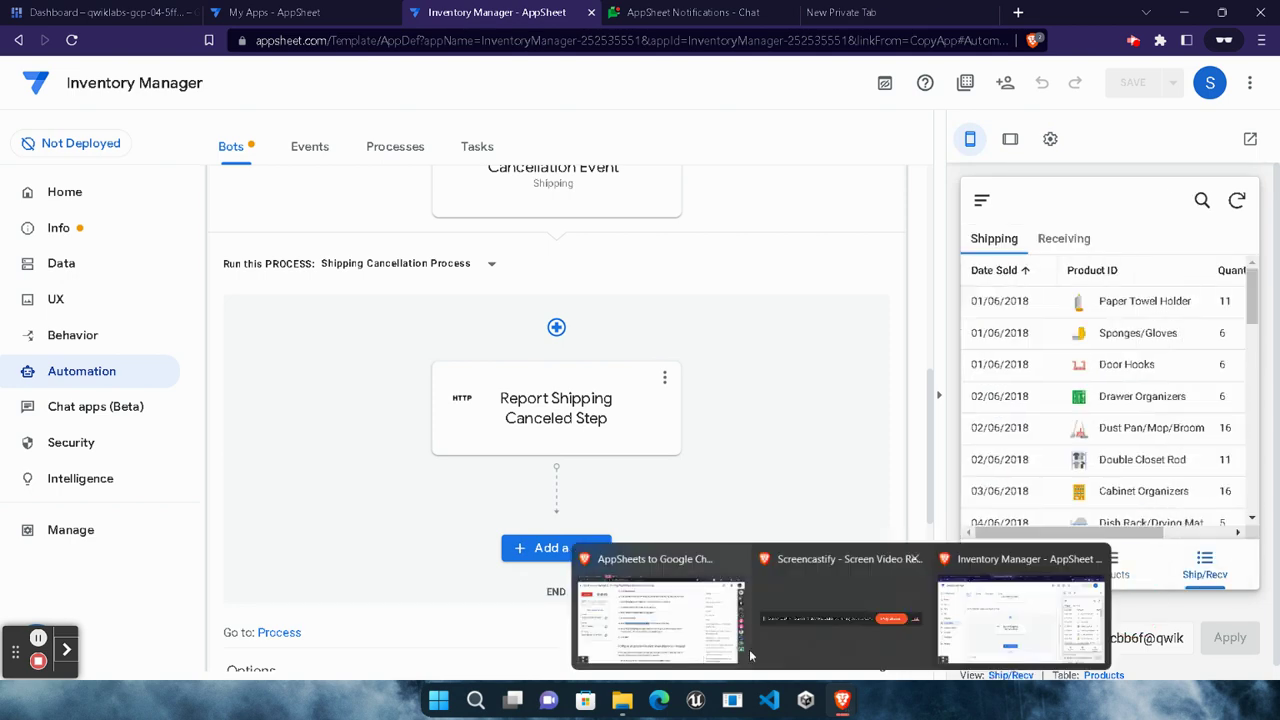
{"action": "left_click", "coordinate": [749, 650]}
{"action": "scroll", "coordinate": [528, 456], "scroll_direction": "down", "scroll_amount": 5}
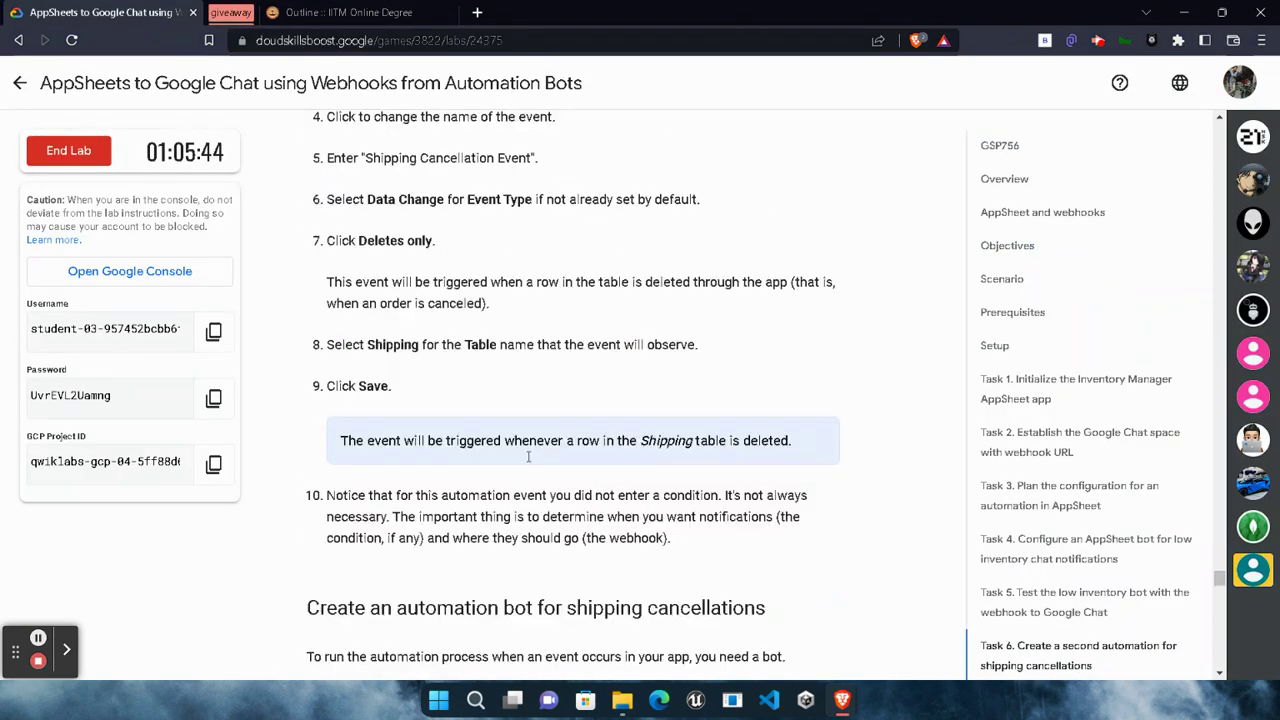
{"action": "scroll", "coordinate": [528, 456], "scroll_direction": "up", "scroll_amount": 4}
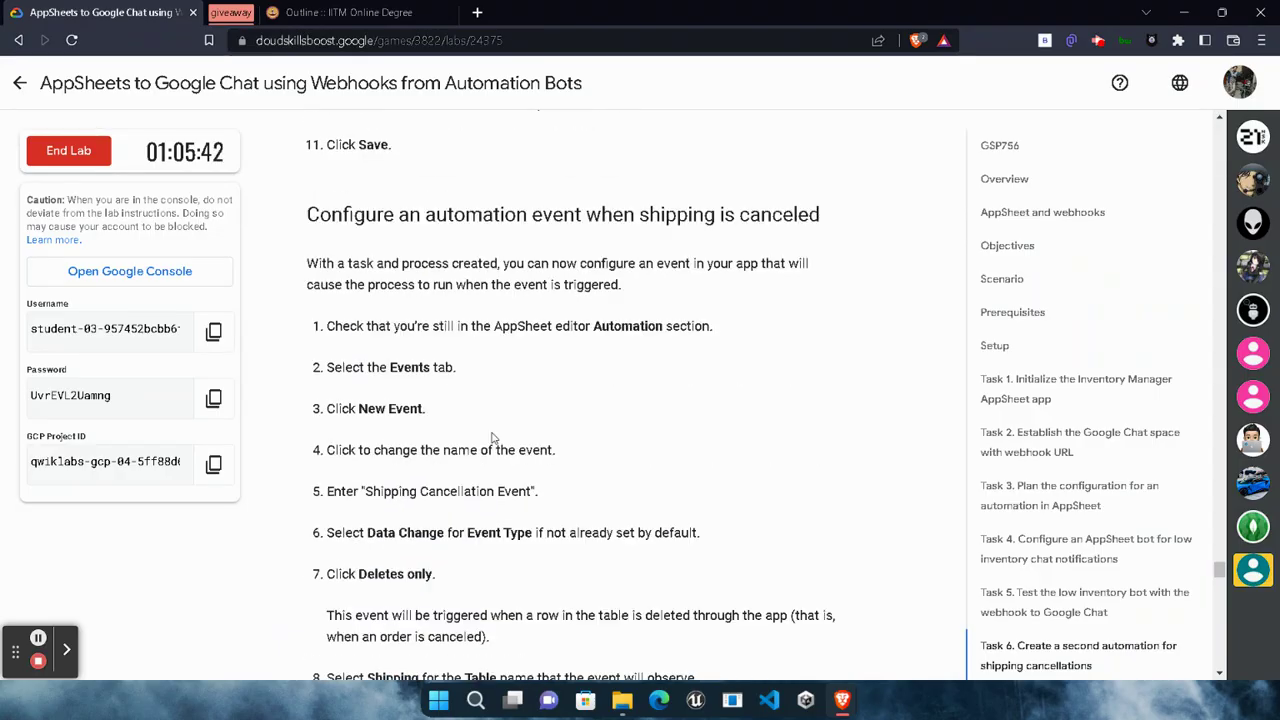
{"action": "scroll", "coordinate": [492, 437], "scroll_direction": "down", "scroll_amount": 15}
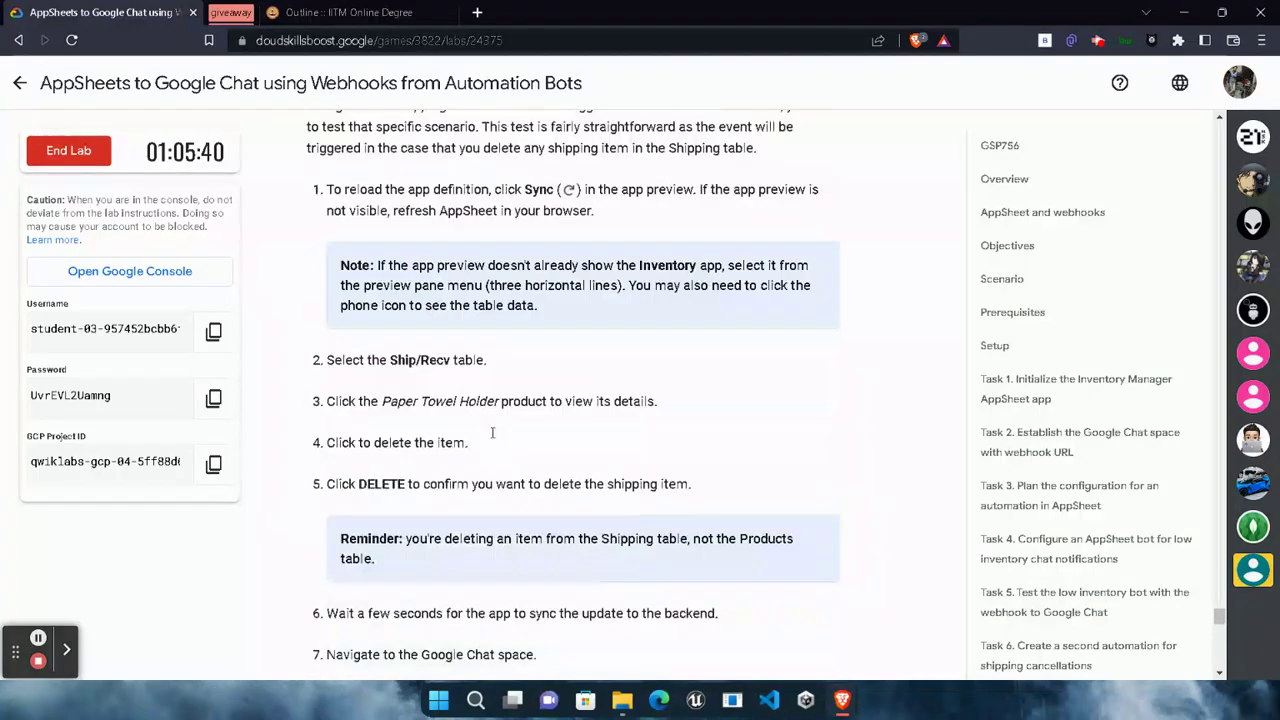
{"action": "left_click_drag", "start_coordinate": [383, 401], "coordinate": [498, 404]}
{"action": "key", "text": "ctrl+c"}
{"action": "scroll", "coordinate": [643, 453], "scroll_direction": "down", "scroll_amount": 15}
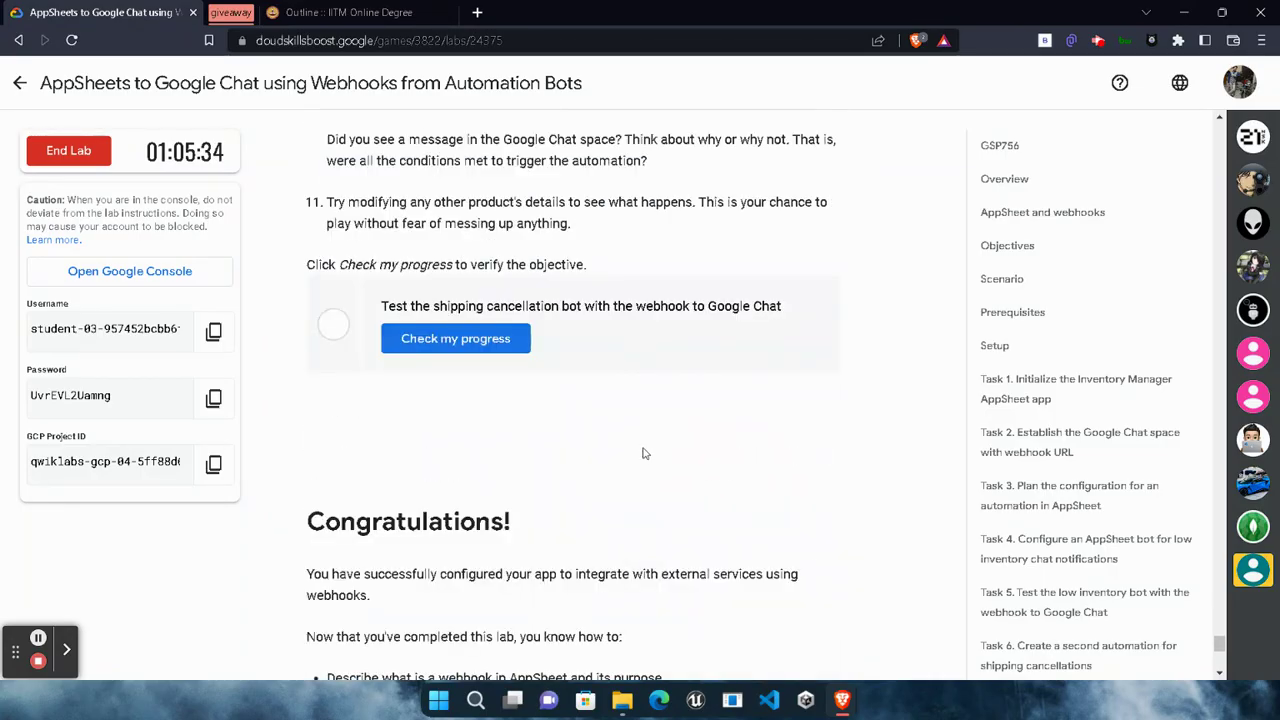
- Back in AppSheet, search the preview's Shipping list for "Paper Towel Holder"
{"action": "mouse_move", "coordinate": [845, 698]}
{"action": "left_click", "coordinate": [1050, 530]}
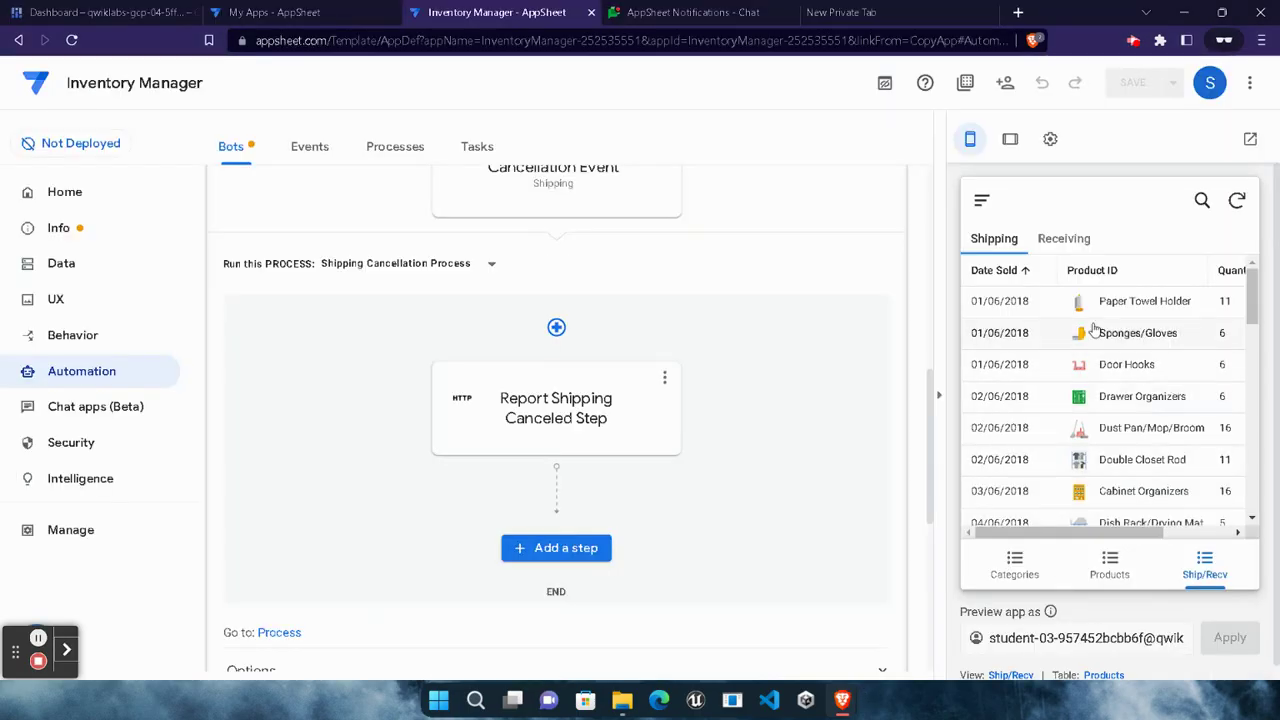
{"action": "left_click", "coordinate": [1197, 203]}
{"action": "left_click", "coordinate": [1071, 200]}
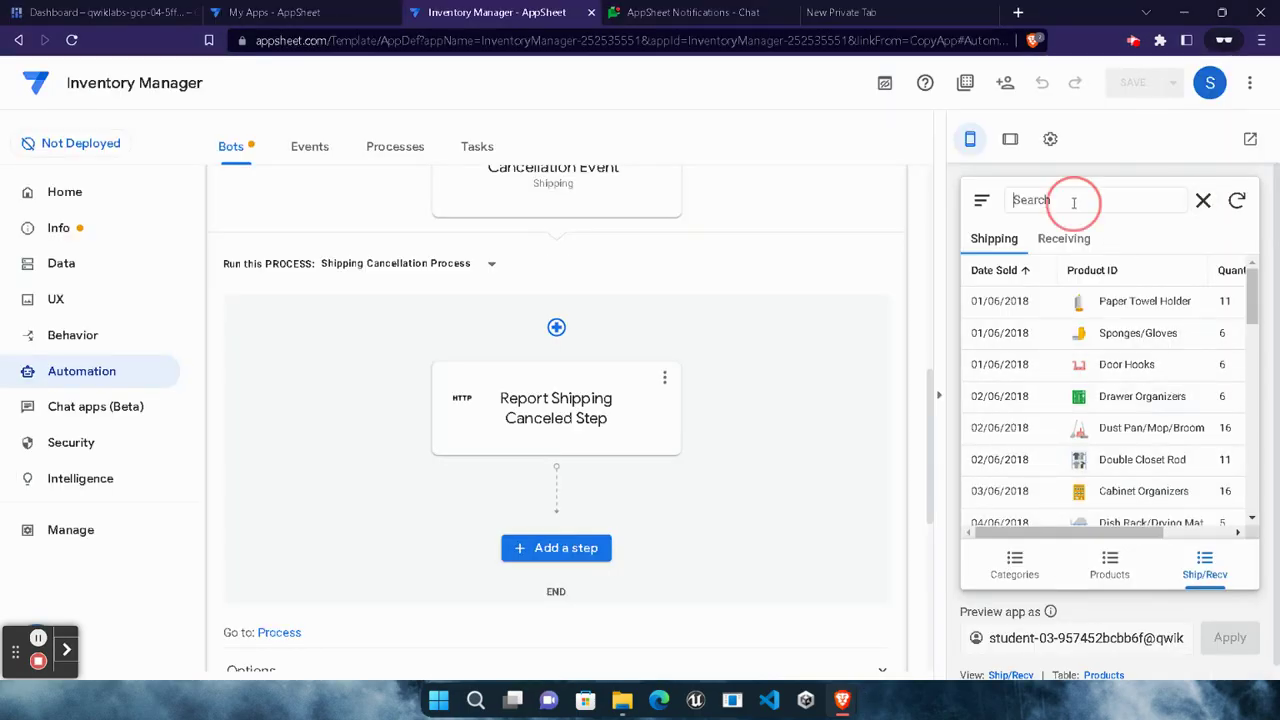
{"action": "key", "text": "ctrl+v"}
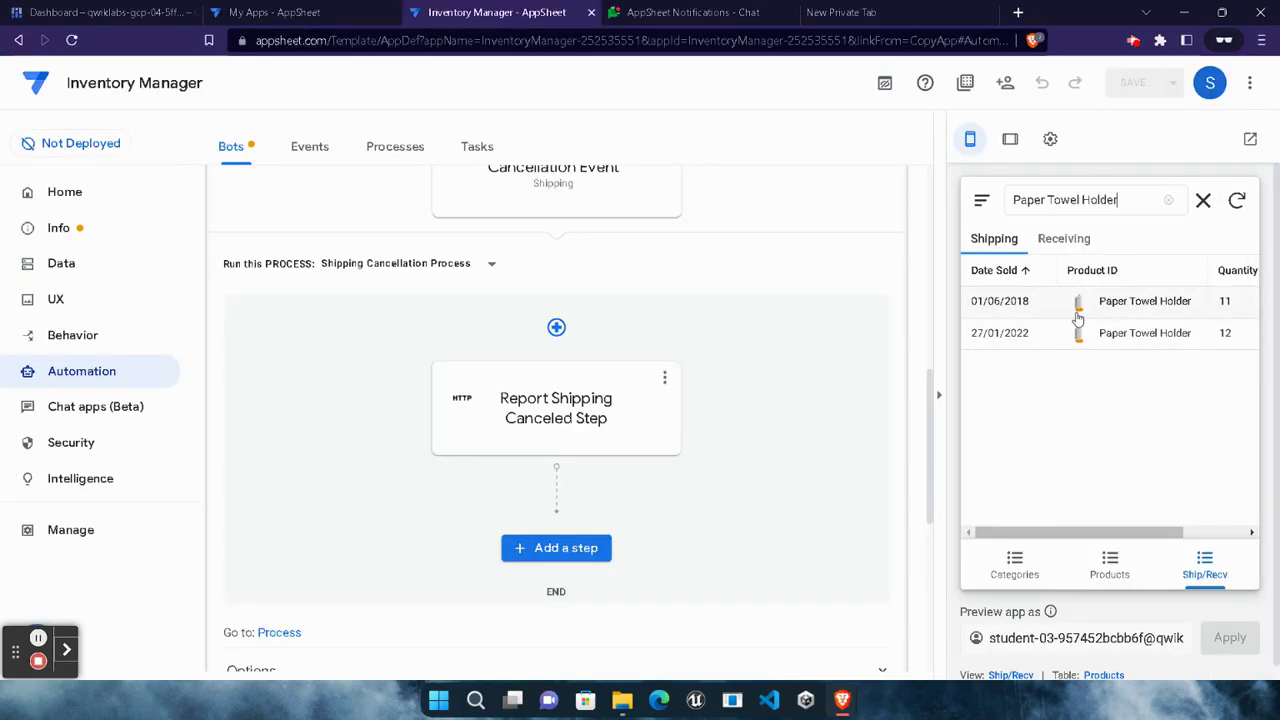
- Delete the Paper Towel Holder shipping record dated 01/06/2018
{"action": "left_click", "coordinate": [1075, 307]}
{"action": "left_click", "coordinate": [1169, 200]}
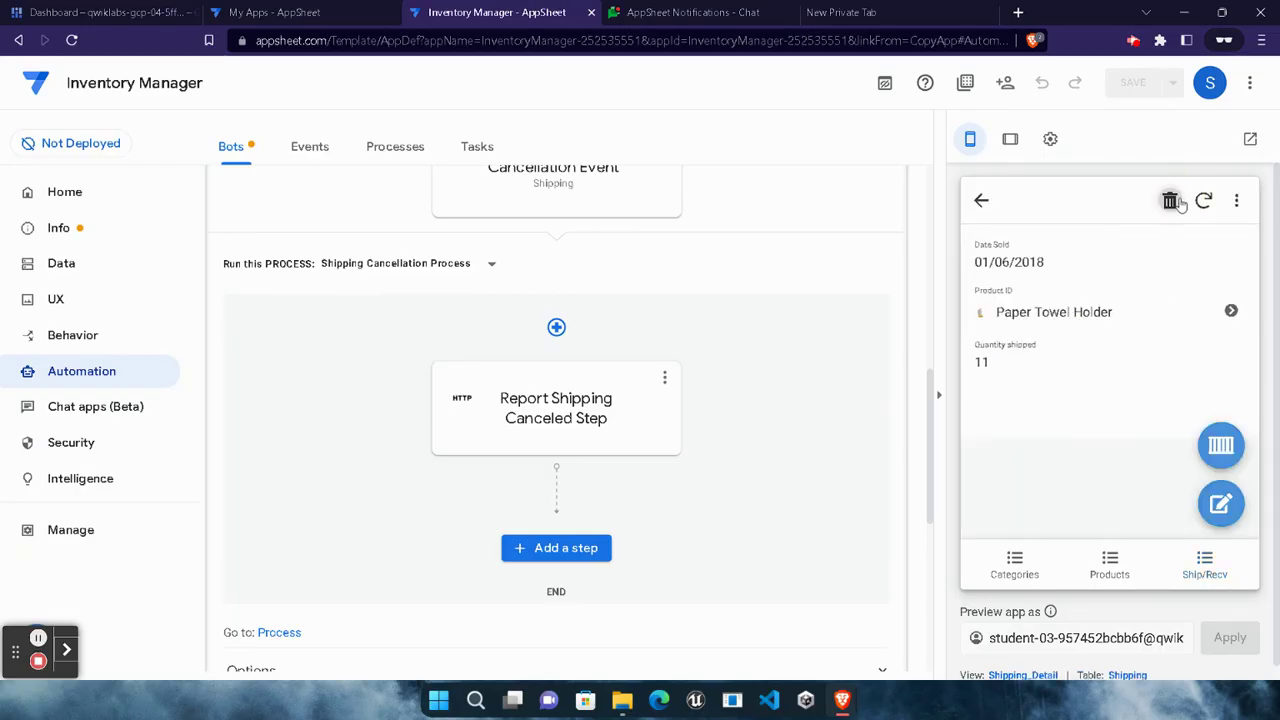
{"action": "left_click", "coordinate": [1188, 388]}
- Return to the filtered Shipping list and try to delete the remaining Paper Towel Holder record
{"action": "left_click", "coordinate": [982, 212]}
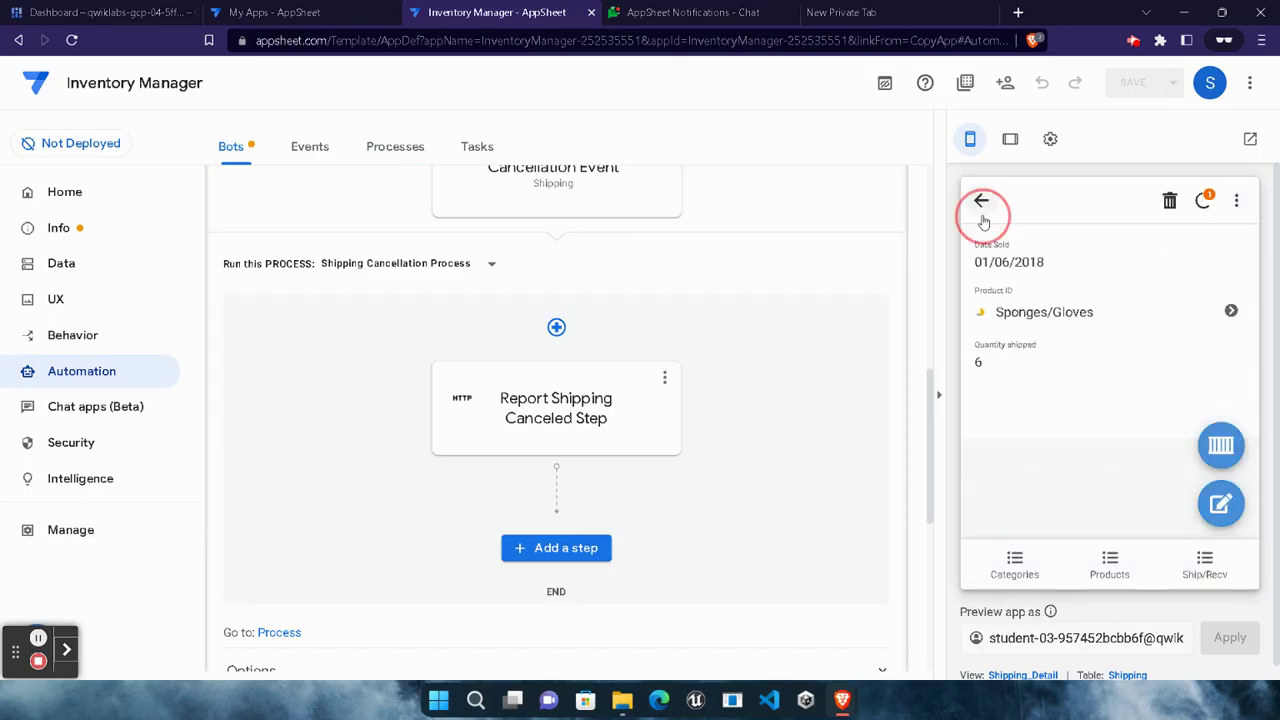
{"action": "left_click", "coordinate": [1100, 308]}
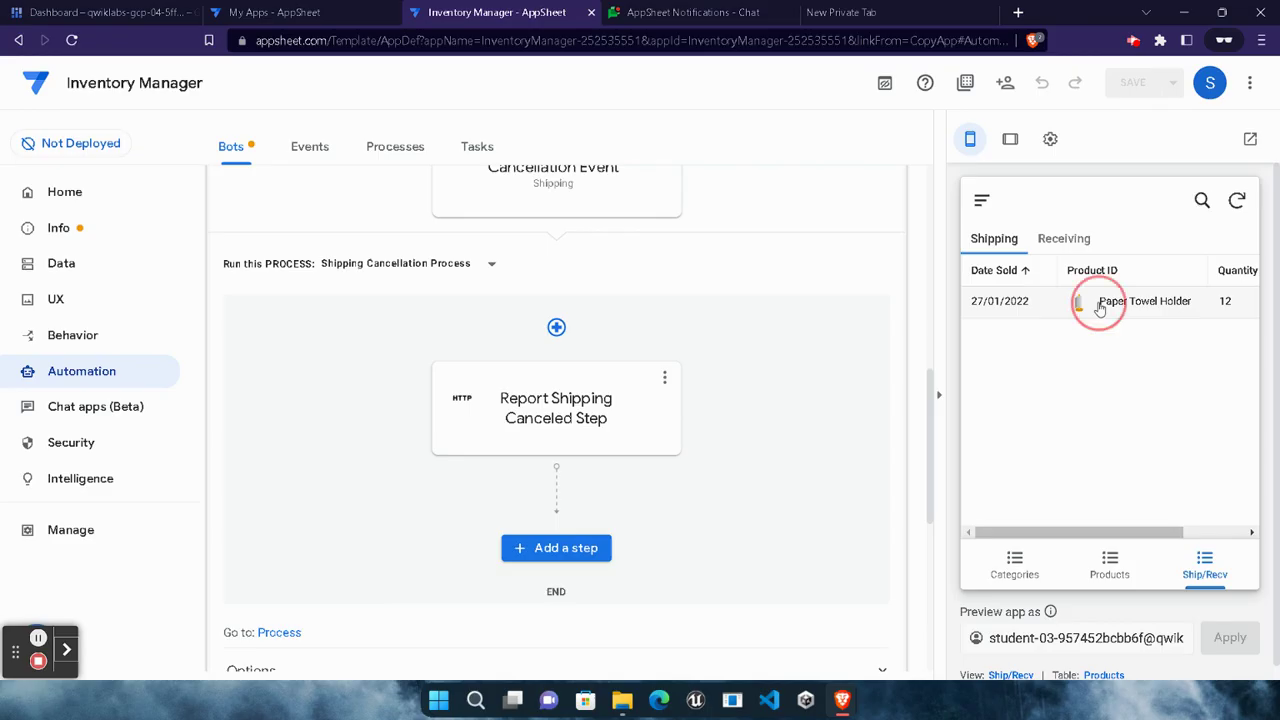
{"action": "left_click", "coordinate": [1169, 200]}
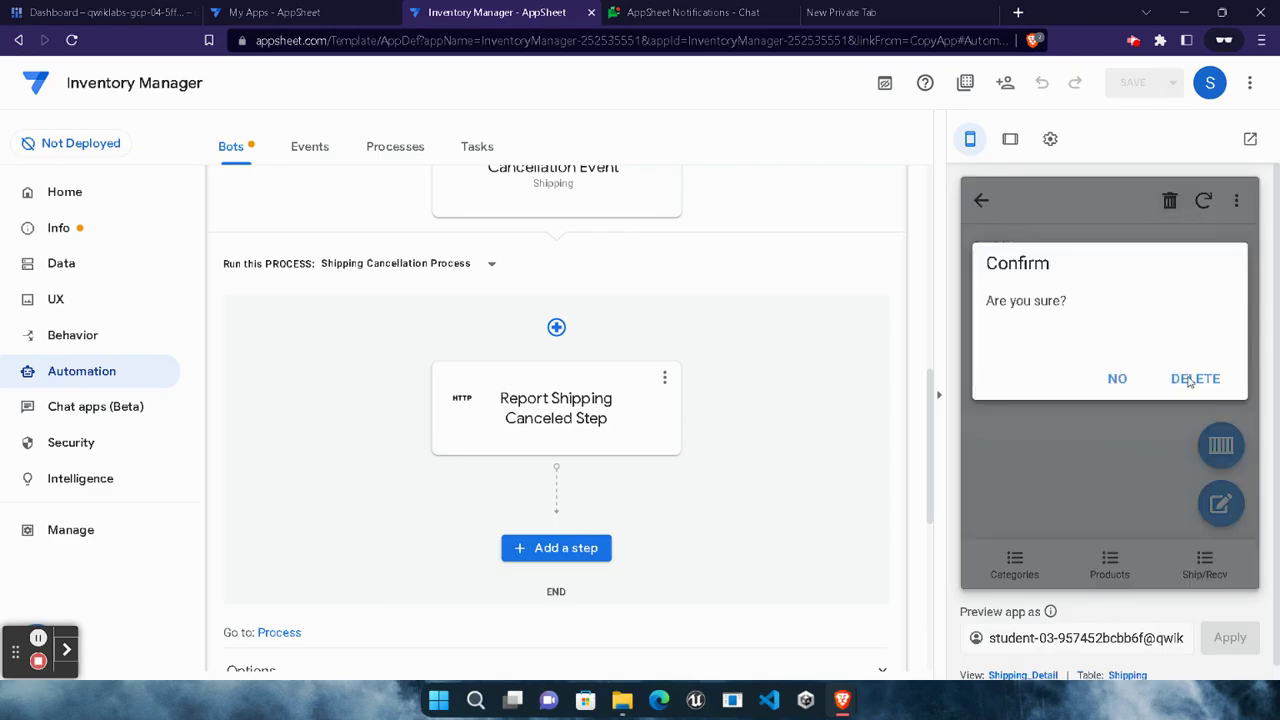
{"action": "left_click", "coordinate": [1189, 381]}
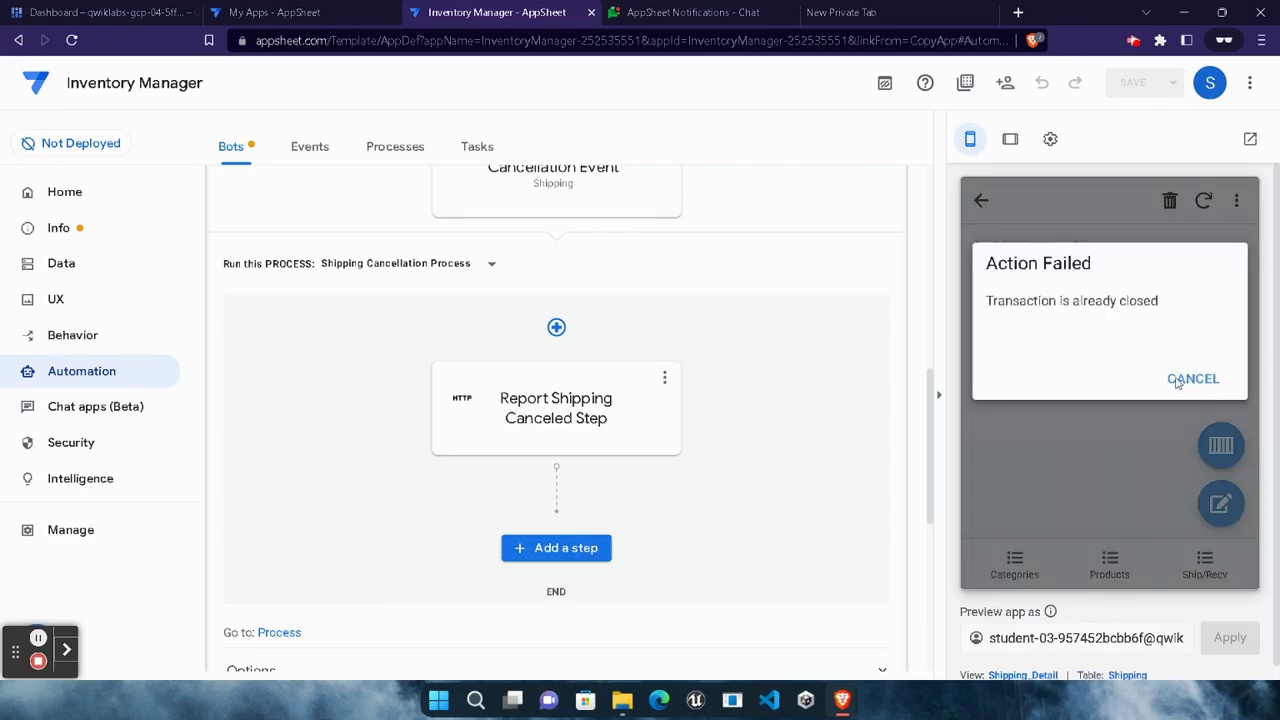
{"action": "left_click", "coordinate": [1177, 381]}
- Delete the Paper Towel Holder shipping record dated 27/01/2022 and sync the app preview
{"action": "left_click", "coordinate": [982, 201]}
{"action": "left_click", "coordinate": [1032, 420]}
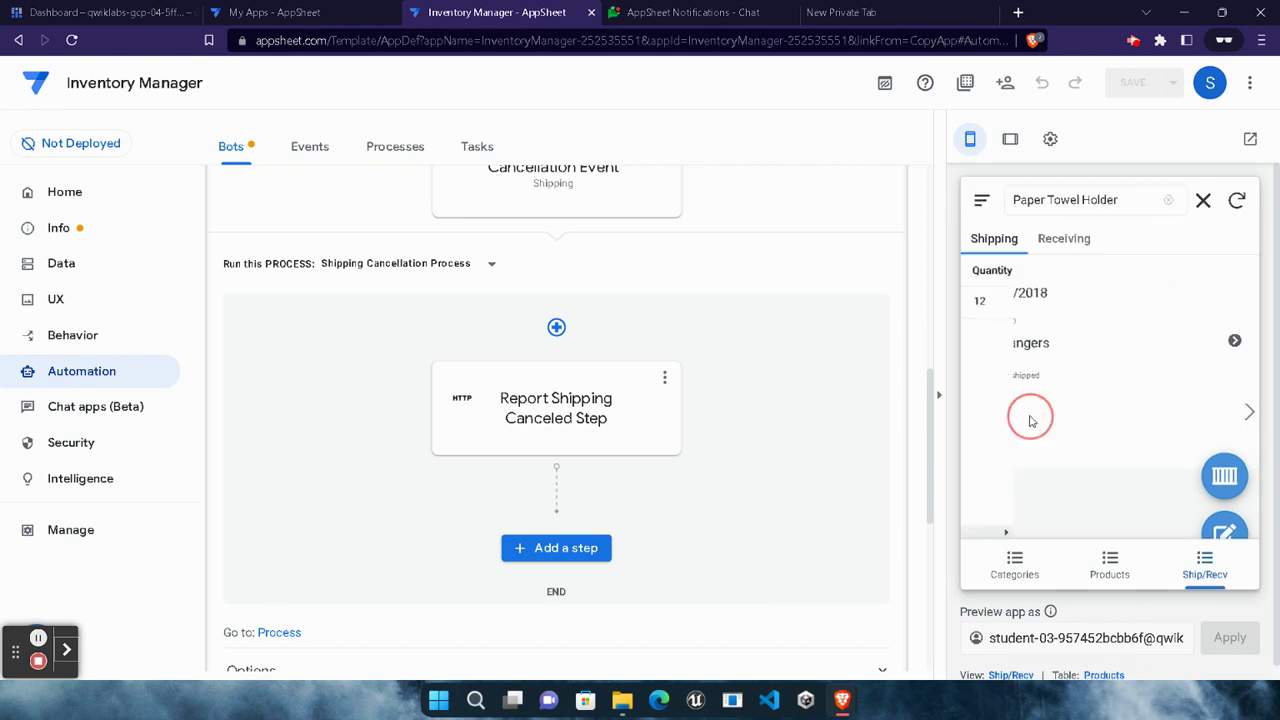
{"action": "left_click", "coordinate": [1106, 309]}
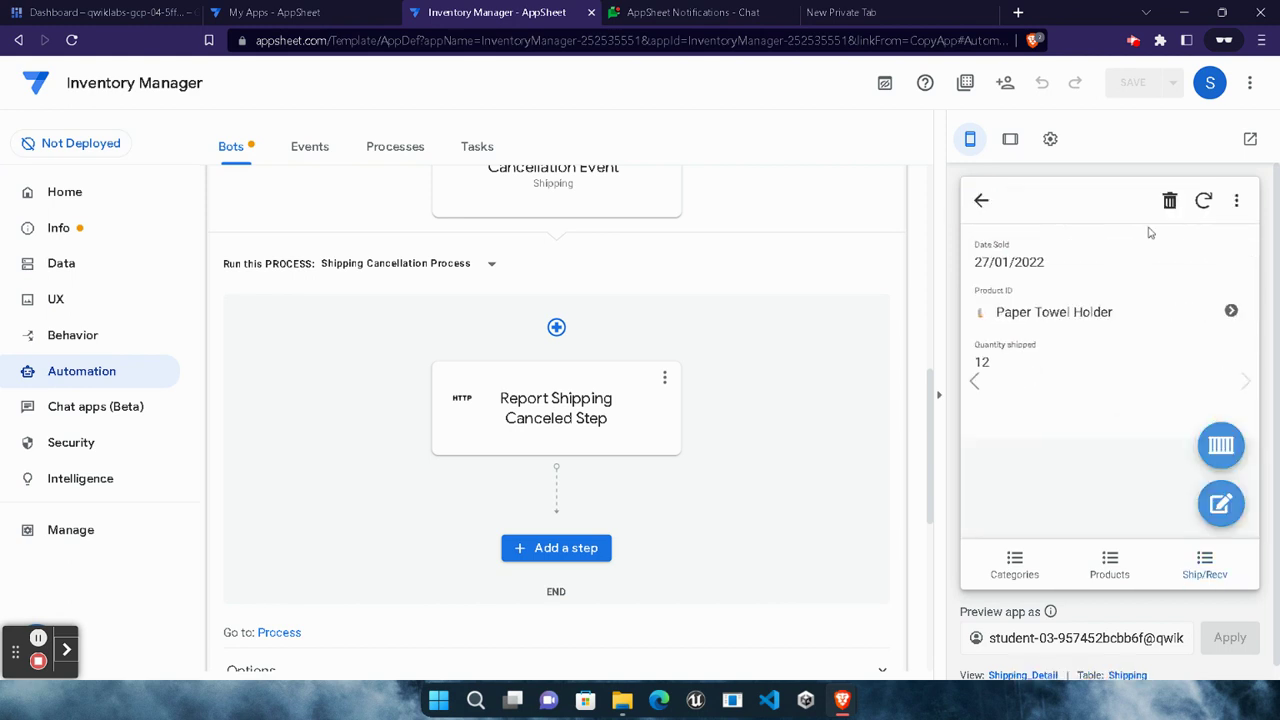
{"action": "left_click", "coordinate": [1169, 200]}
{"action": "left_click", "coordinate": [1184, 378]}
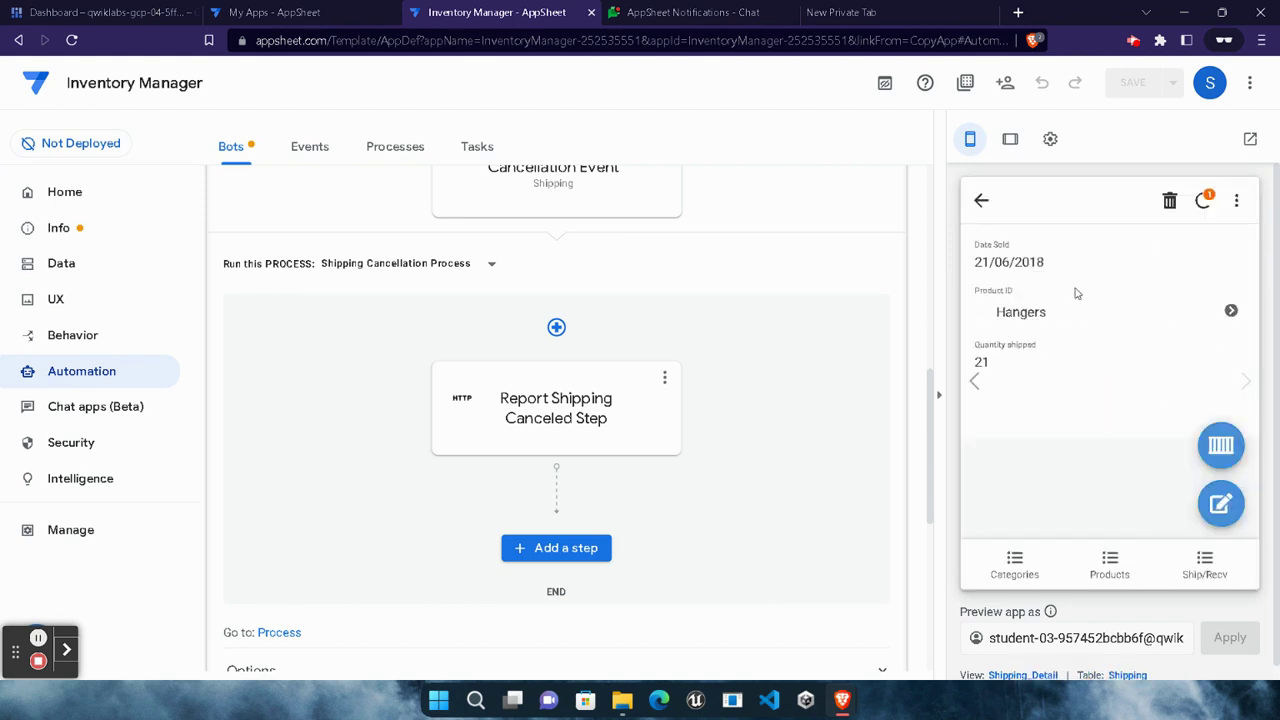
{"action": "left_click", "coordinate": [981, 201]}
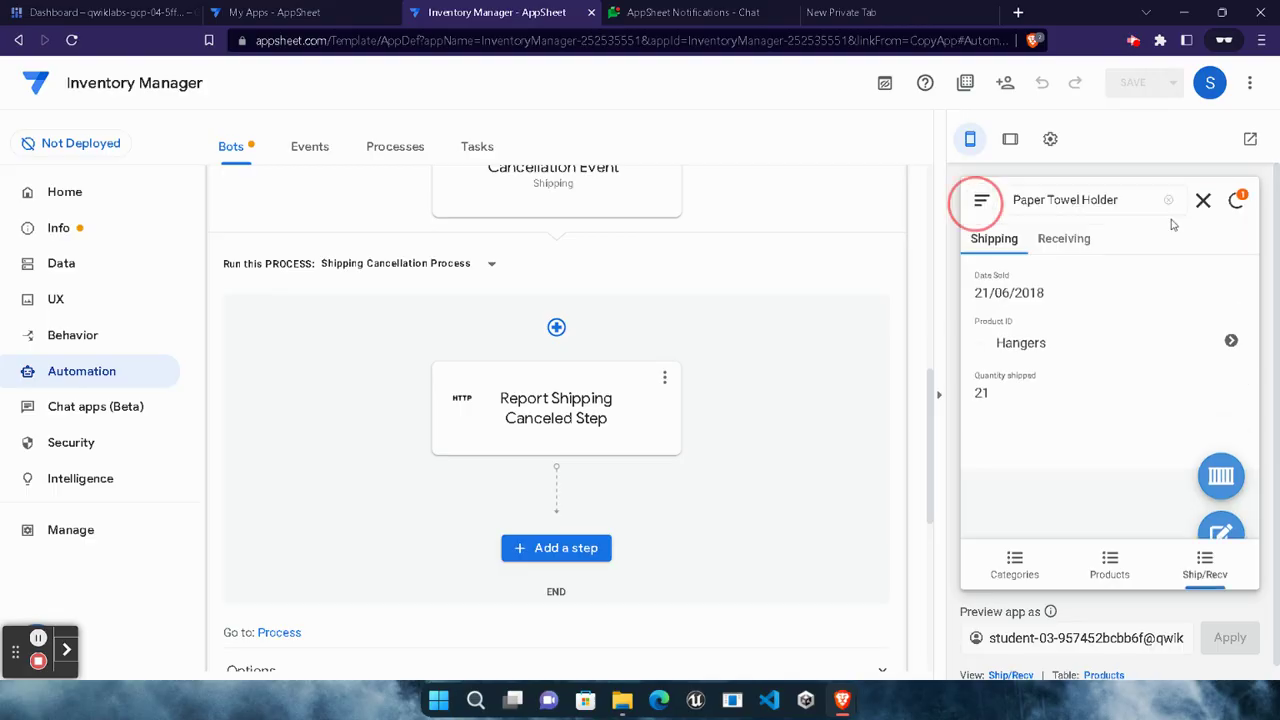
{"action": "left_click", "coordinate": [1236, 201]}
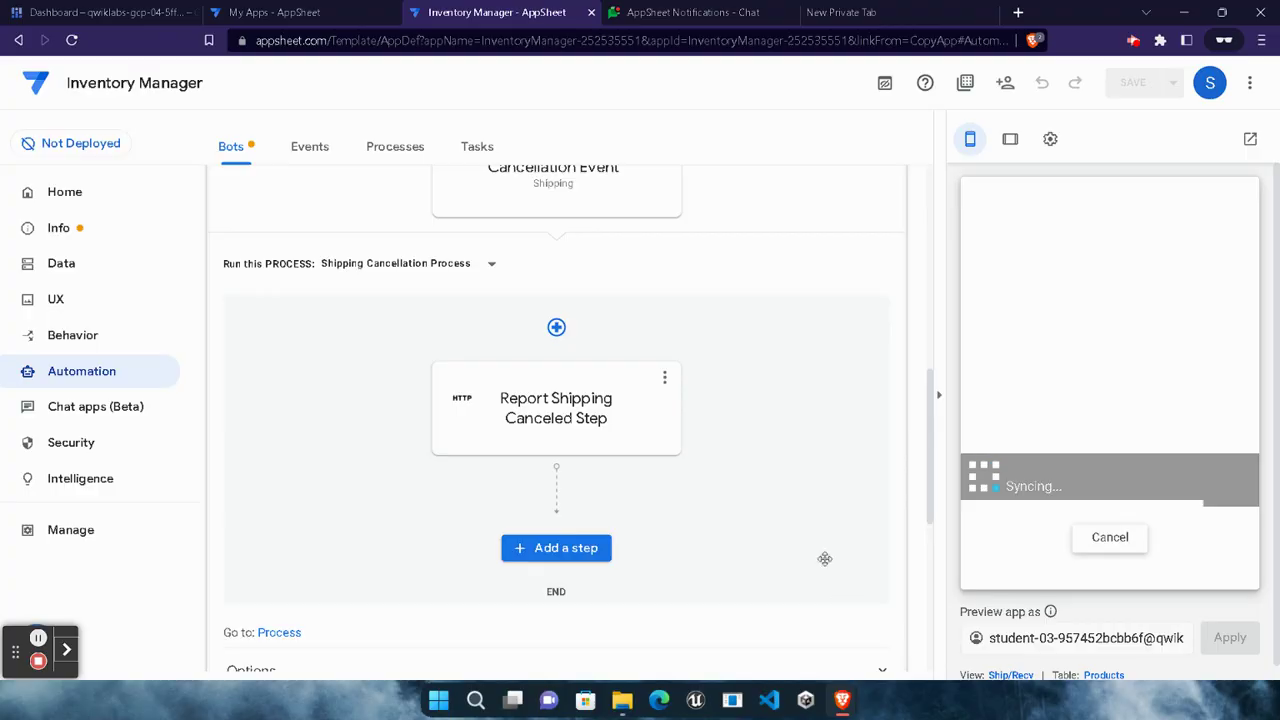
- Switch to the lab page and check progress for "Test the shipping cancellation bot with the webhook to Google Chat"
{"action": "mouse_move", "coordinate": [842, 700]}
{"action": "left_click", "coordinate": [655, 615]}
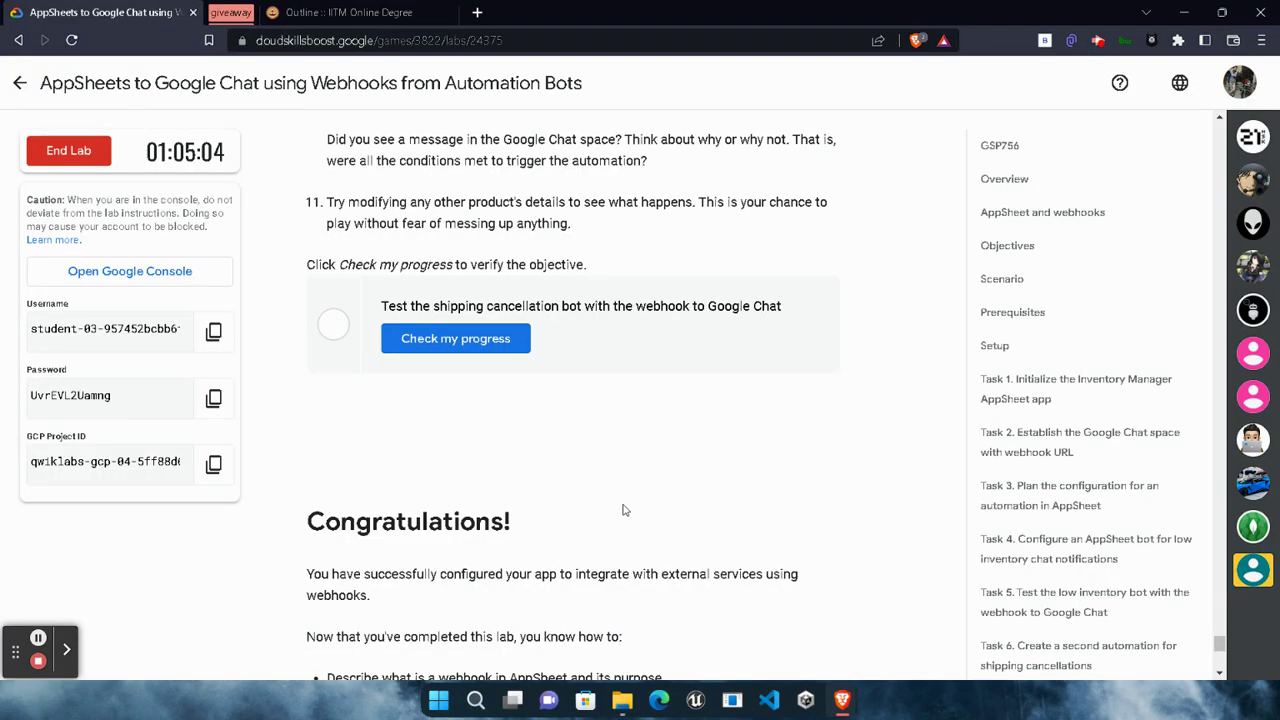
{"action": "scroll", "coordinate": [575, 455], "scroll_direction": "down", "scroll_amount": 1}
{"action": "left_click", "coordinate": [487, 258]}
{"action": "scroll", "coordinate": [521, 318], "scroll_direction": "up", "scroll_amount": 1}
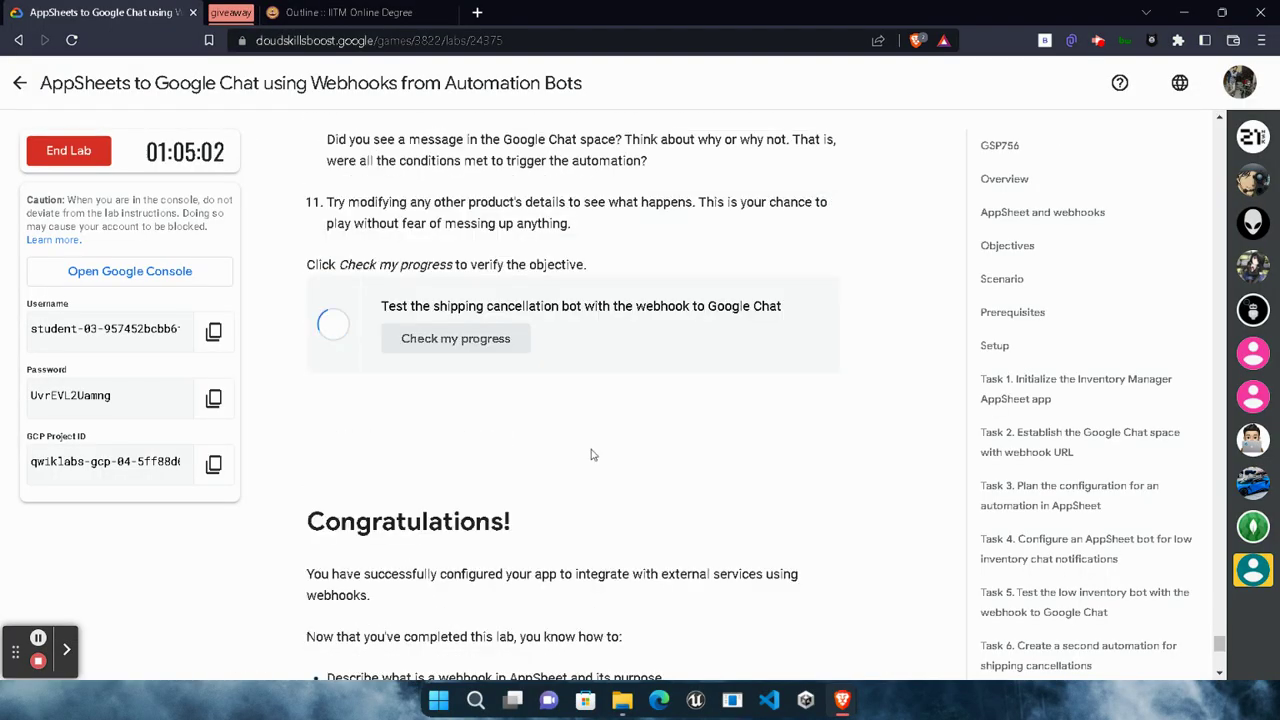
{"action": "left_click_drag", "start_coordinate": [382, 373], "coordinate": [555, 385]}
{"action": "left_click", "coordinate": [541, 480]}
{"action": "left_click_drag", "start_coordinate": [306, 551], "coordinate": [617, 552]}
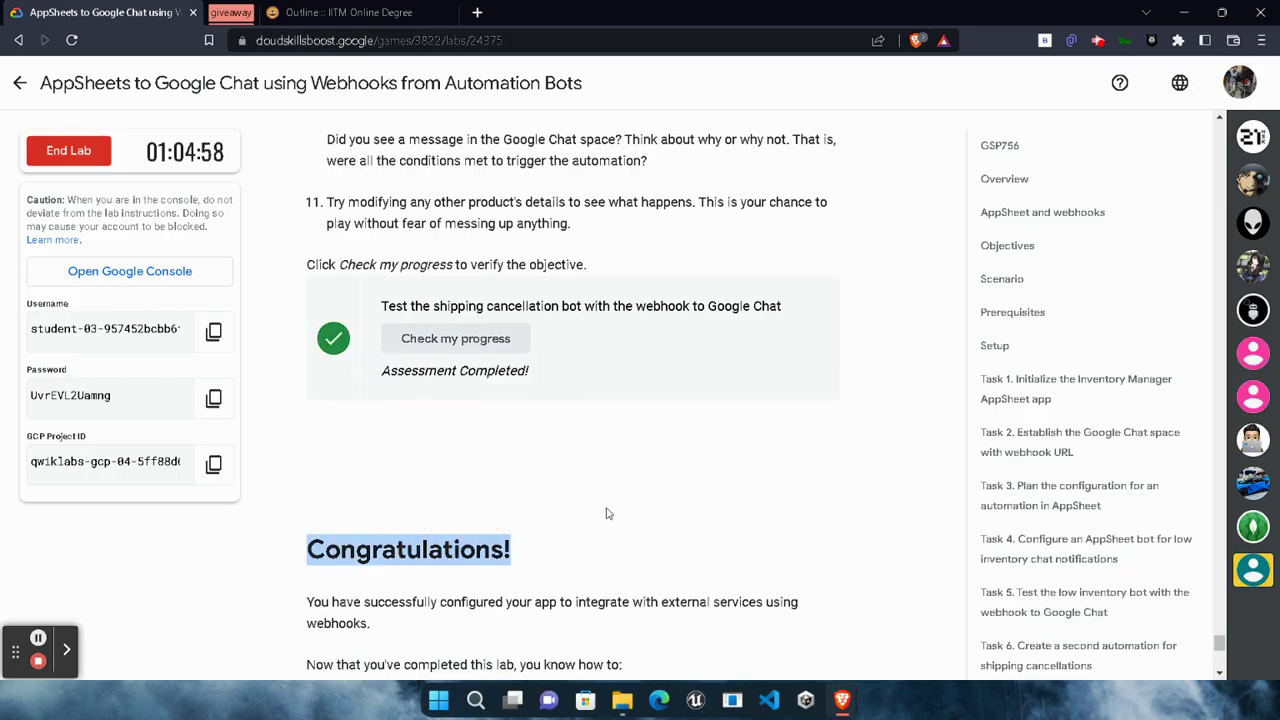
- End the lab, confirm the submission, and submit a five-star satisfaction rating without additional comments
{"action": "left_click", "coordinate": [68, 150]}
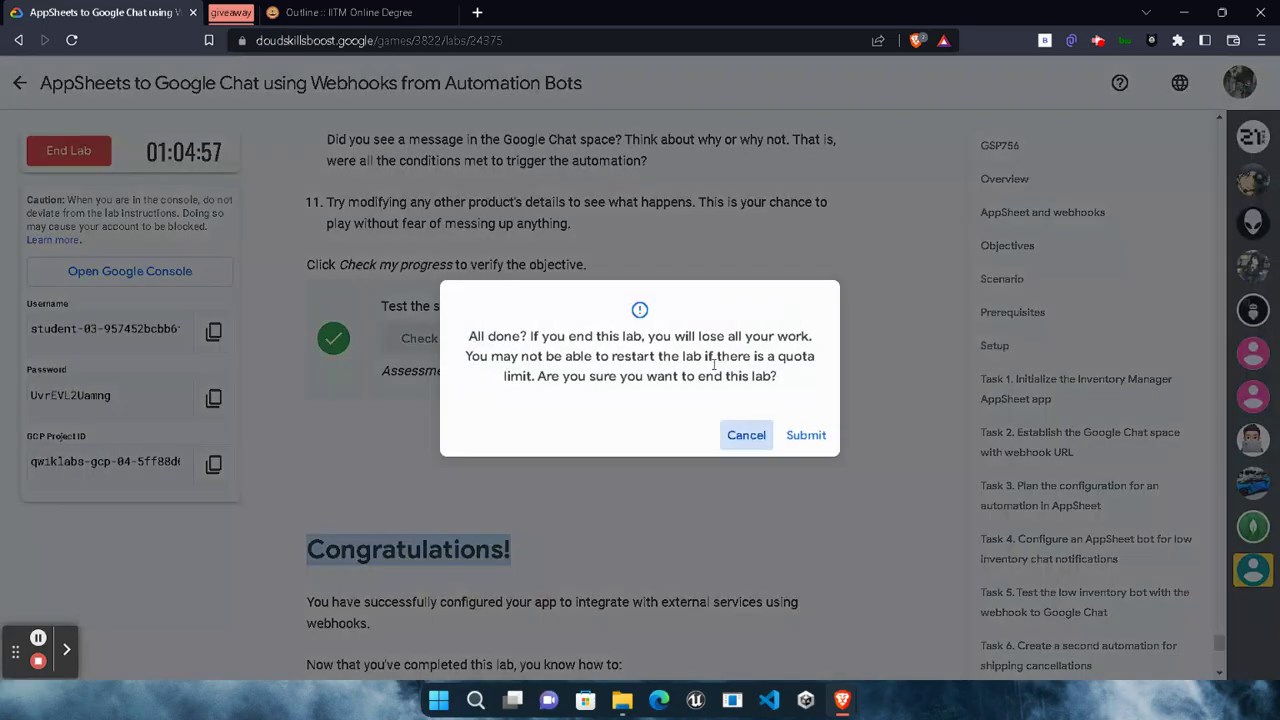
{"action": "left_click", "coordinate": [807, 436]}
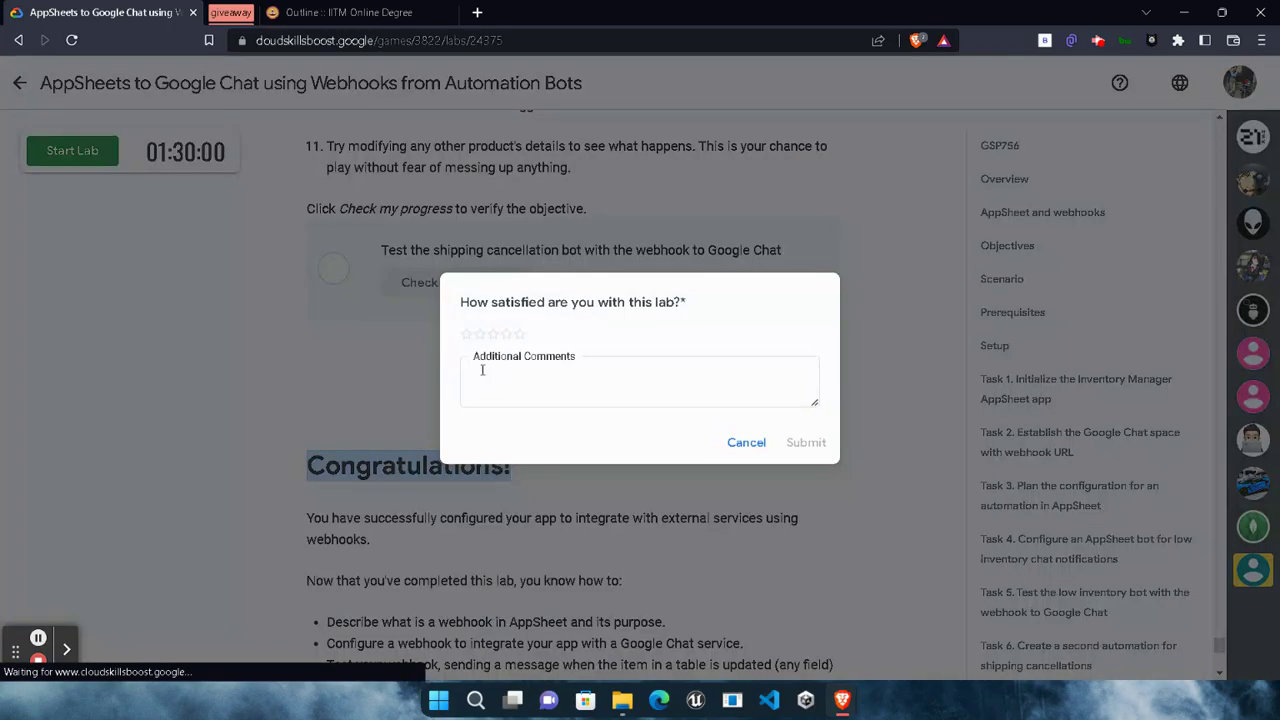
{"action": "left_click", "coordinate": [519, 334]}
{"action": "left_click", "coordinate": [555, 378]}
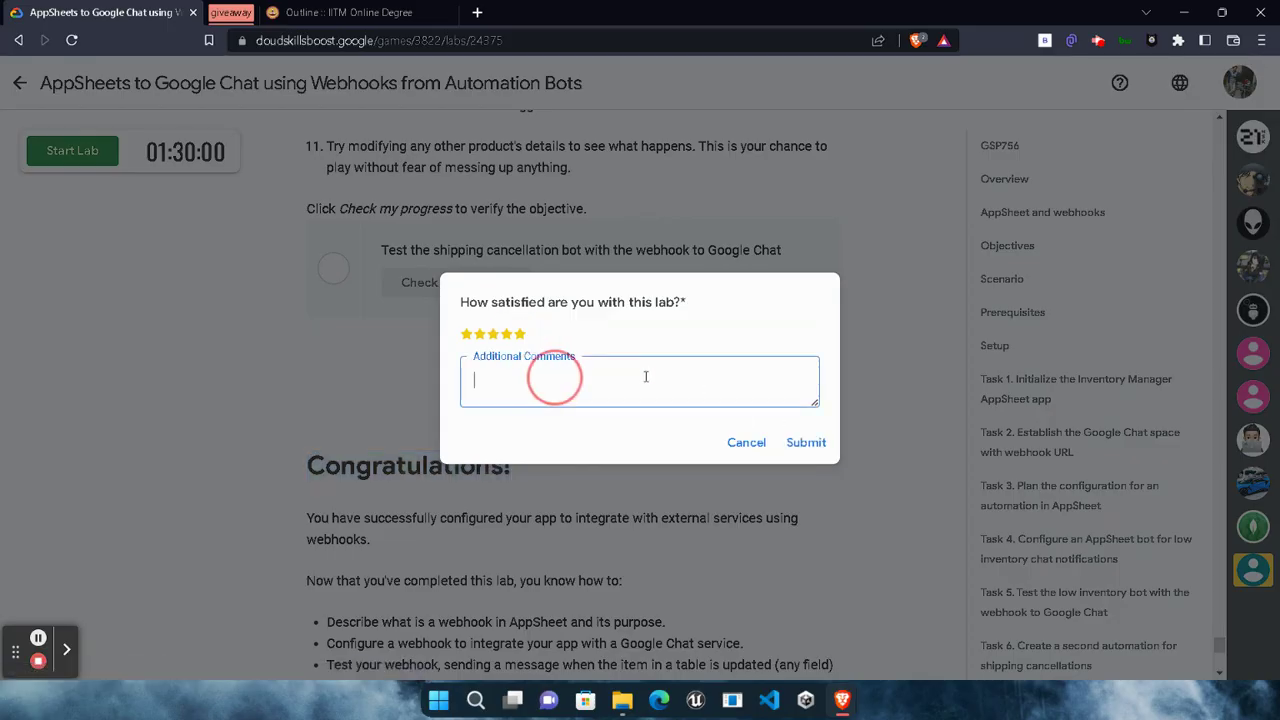
{"action": "left_click", "coordinate": [806, 442]}
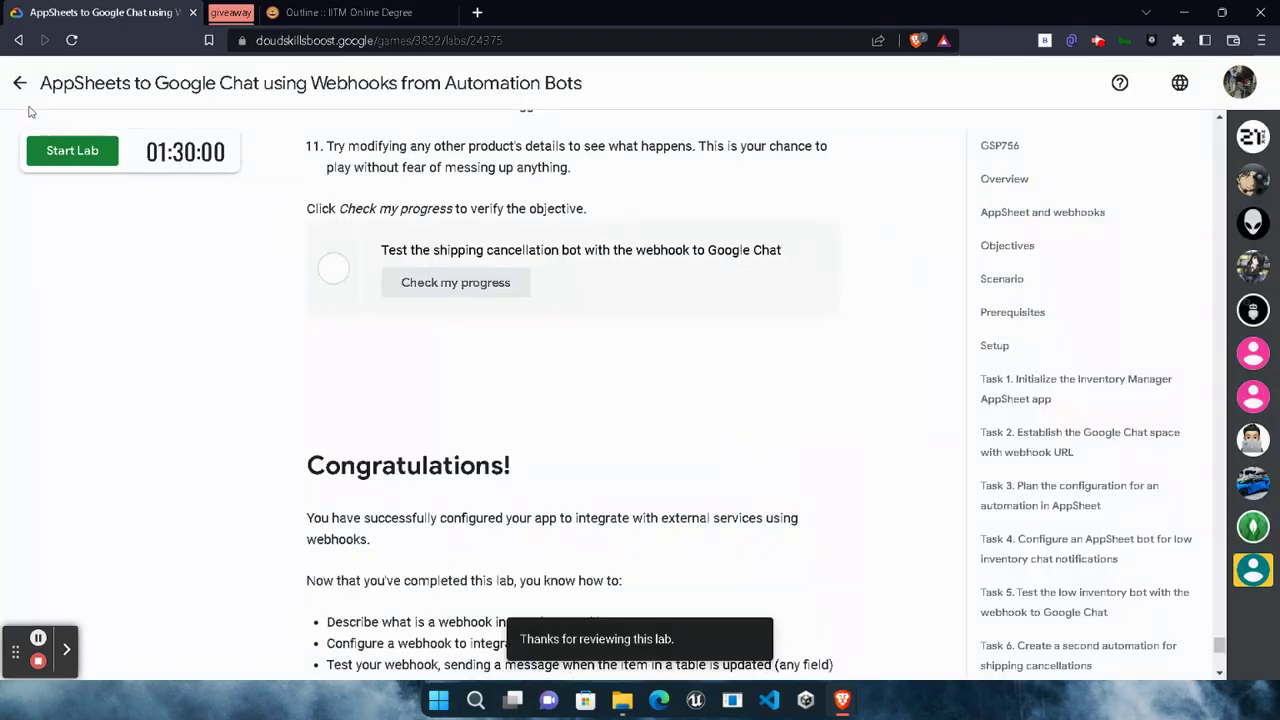
- Return to the chatbot challenge game page and check the completion of the labs under Citizen Developer: Chatbot Edition
{"action": "left_click", "coordinate": [20, 83]}
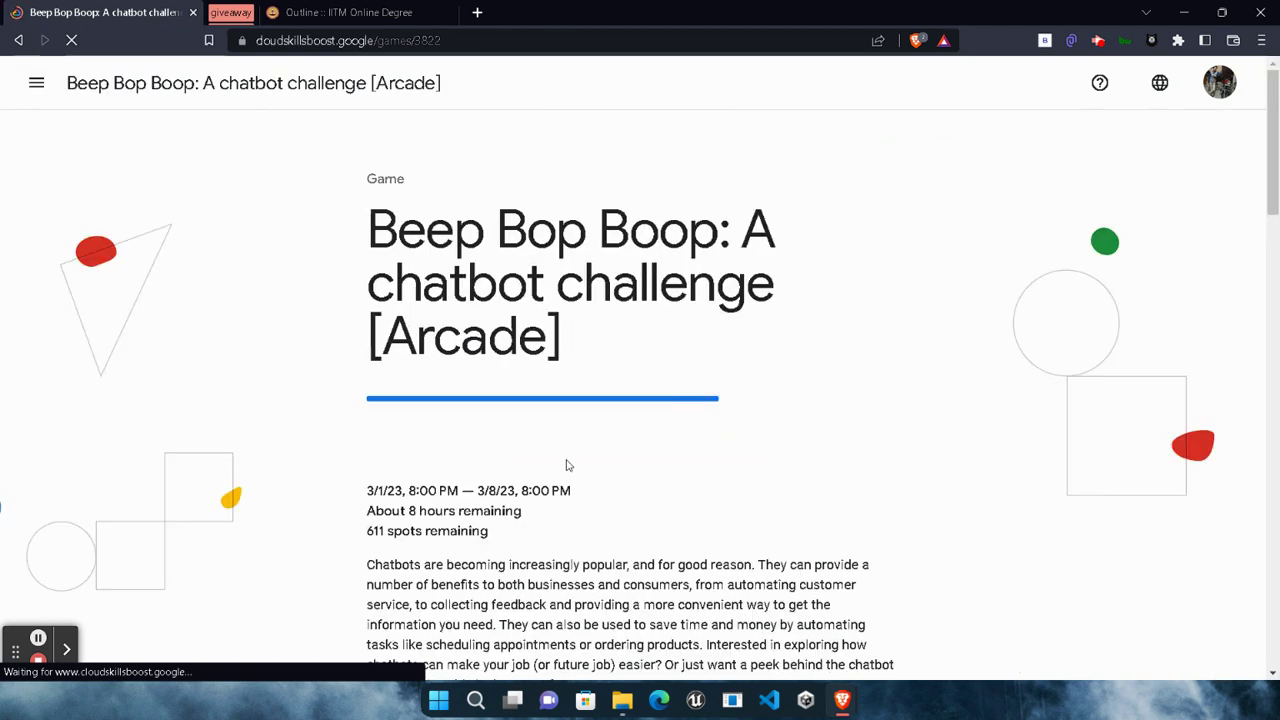
{"action": "scroll", "coordinate": [566, 463], "scroll_direction": "down", "scroll_amount": 3}
{"action": "scroll", "coordinate": [566, 456], "scroll_direction": "down", "scroll_amount": 20}
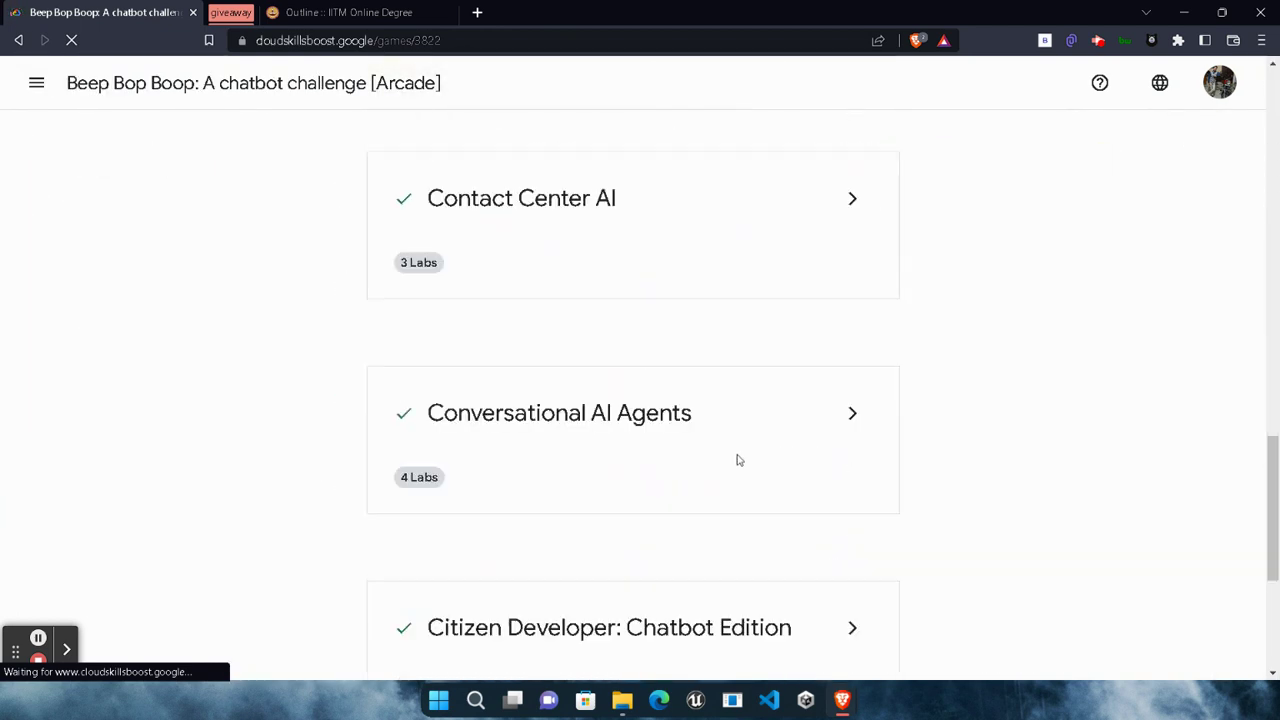
{"action": "left_click", "coordinate": [850, 262]}
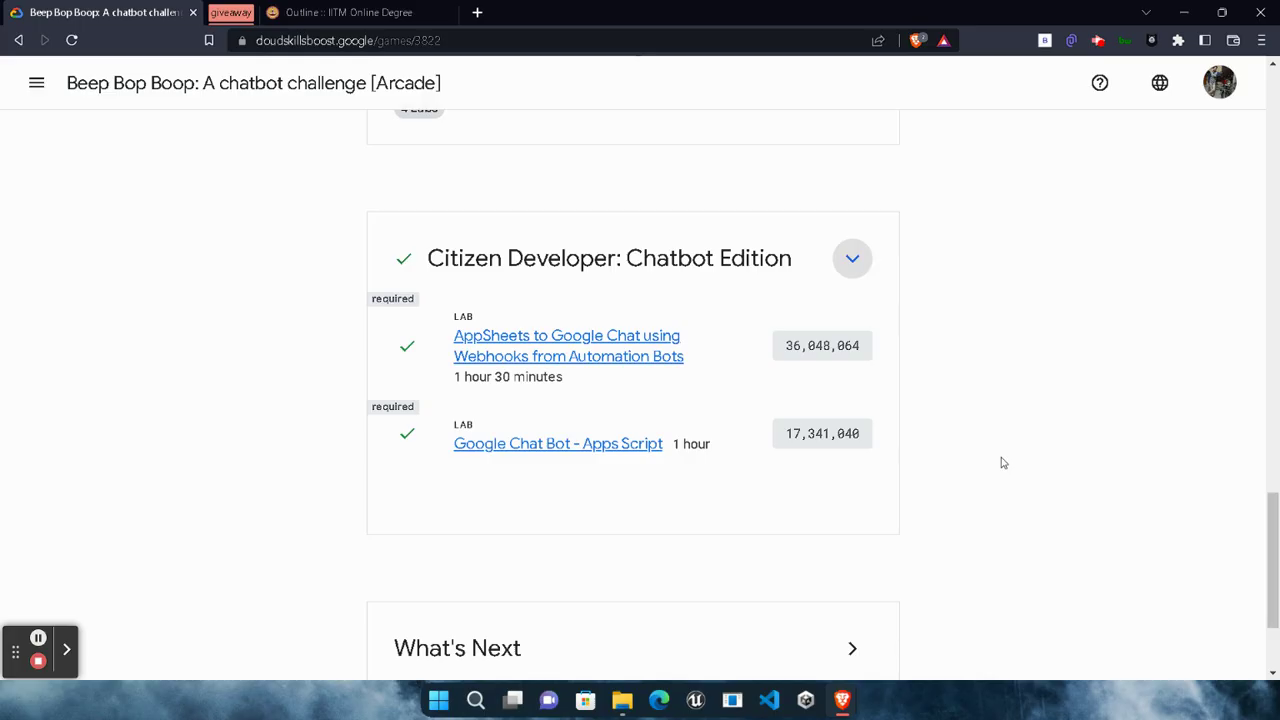
{"action": "left_click", "coordinate": [852, 258]}
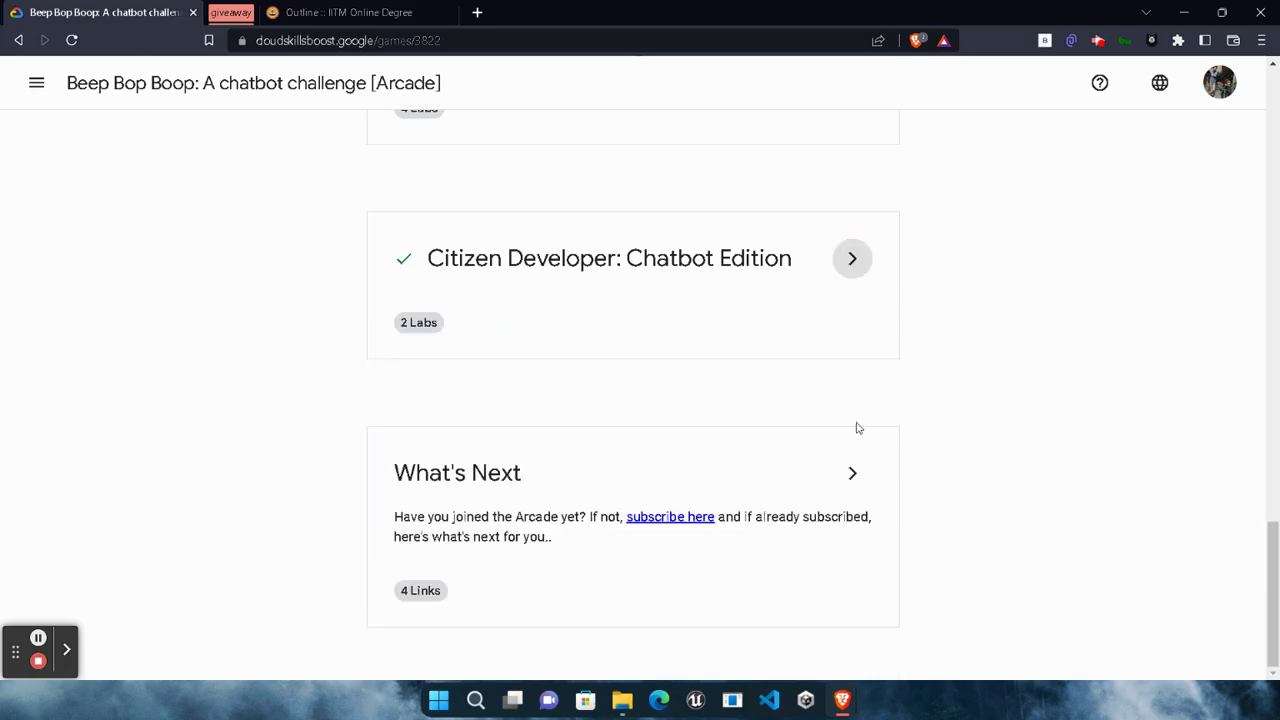
- Review the completion marks of all game sections and examine the links listed under What's Next
{"action": "scroll", "coordinate": [463, 446], "scroll_direction": "up", "scroll_amount": 15}
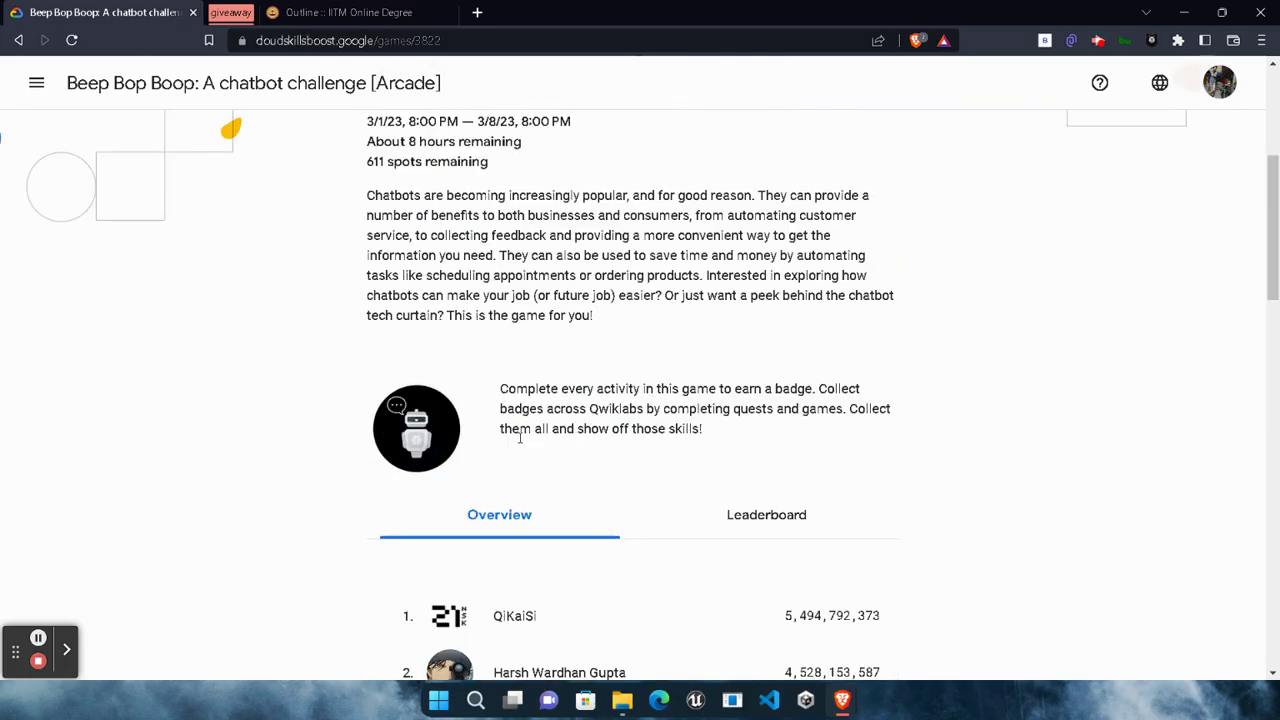
{"action": "scroll", "coordinate": [850, 470], "scroll_direction": "down", "scroll_amount": 8}
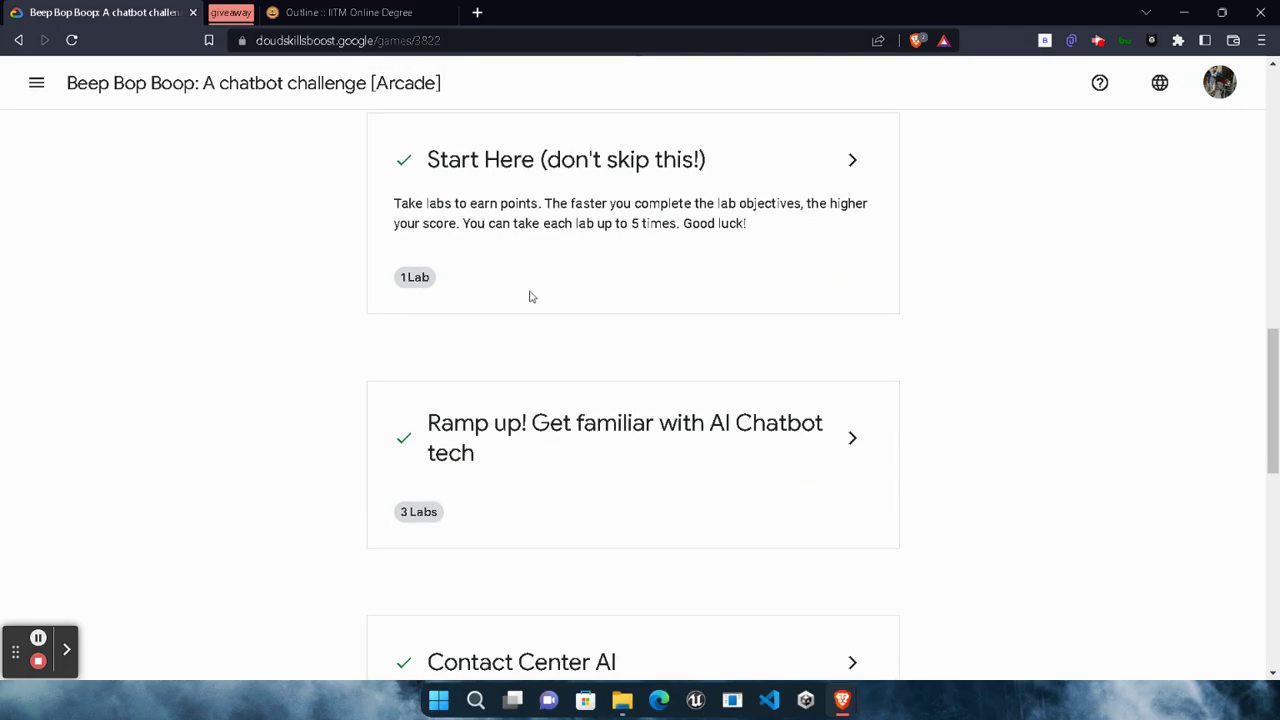
{"action": "scroll", "coordinate": [454, 485], "scroll_direction": "down", "scroll_amount": 8}
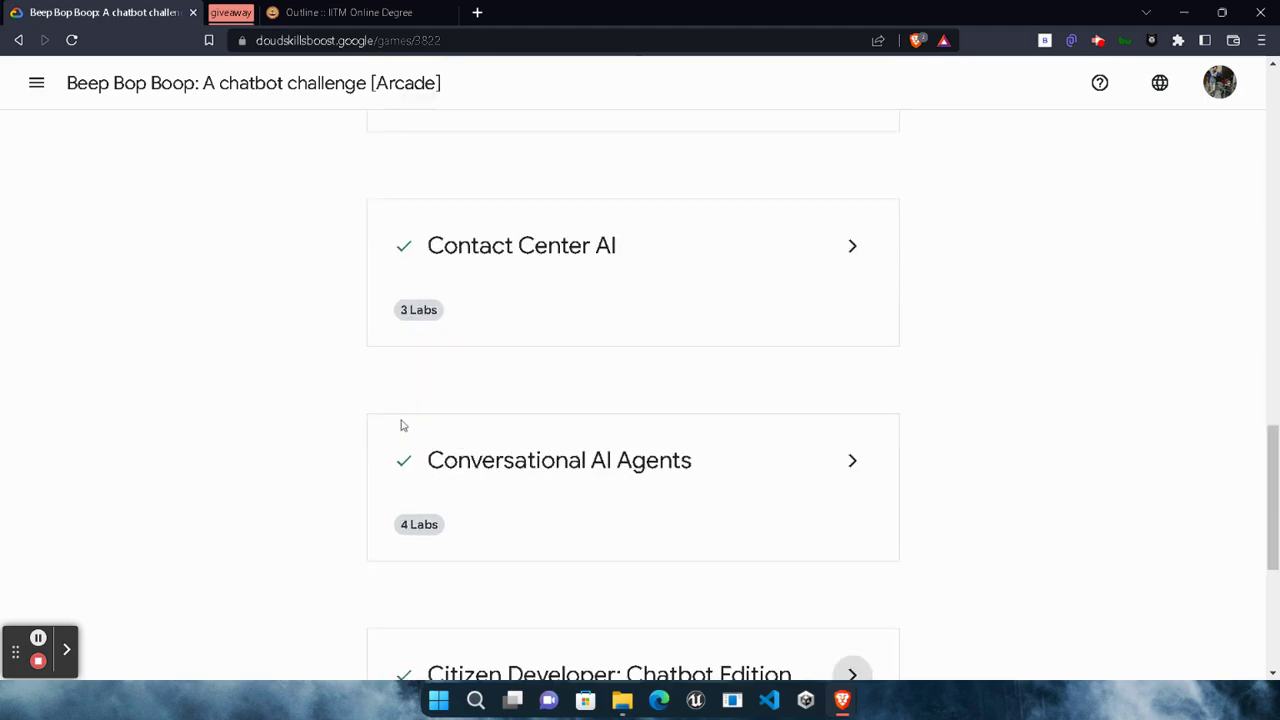
{"action": "left_click", "coordinate": [853, 473]}
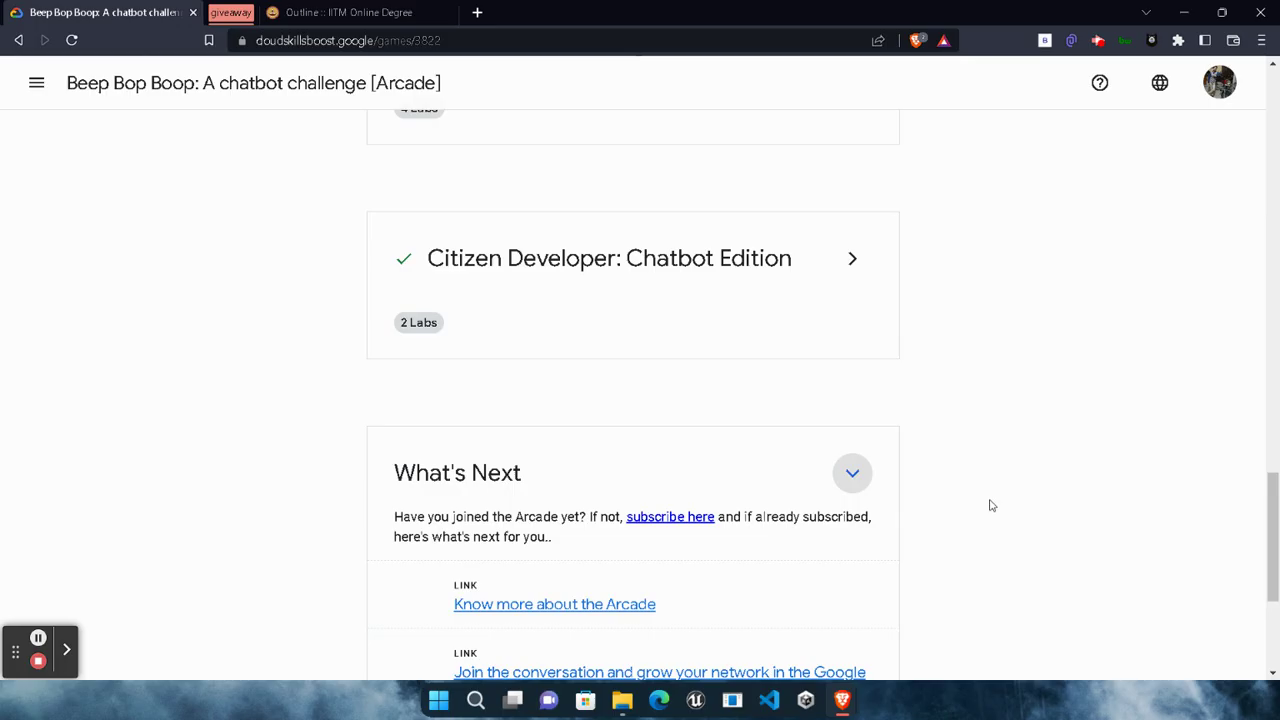
{"action": "scroll", "coordinate": [976, 525], "scroll_direction": "up", "scroll_amount": 1}
{"action": "left_click", "coordinate": [853, 557]}
{"action": "scroll", "coordinate": [863, 566], "scroll_direction": "up", "scroll_amount": 2}
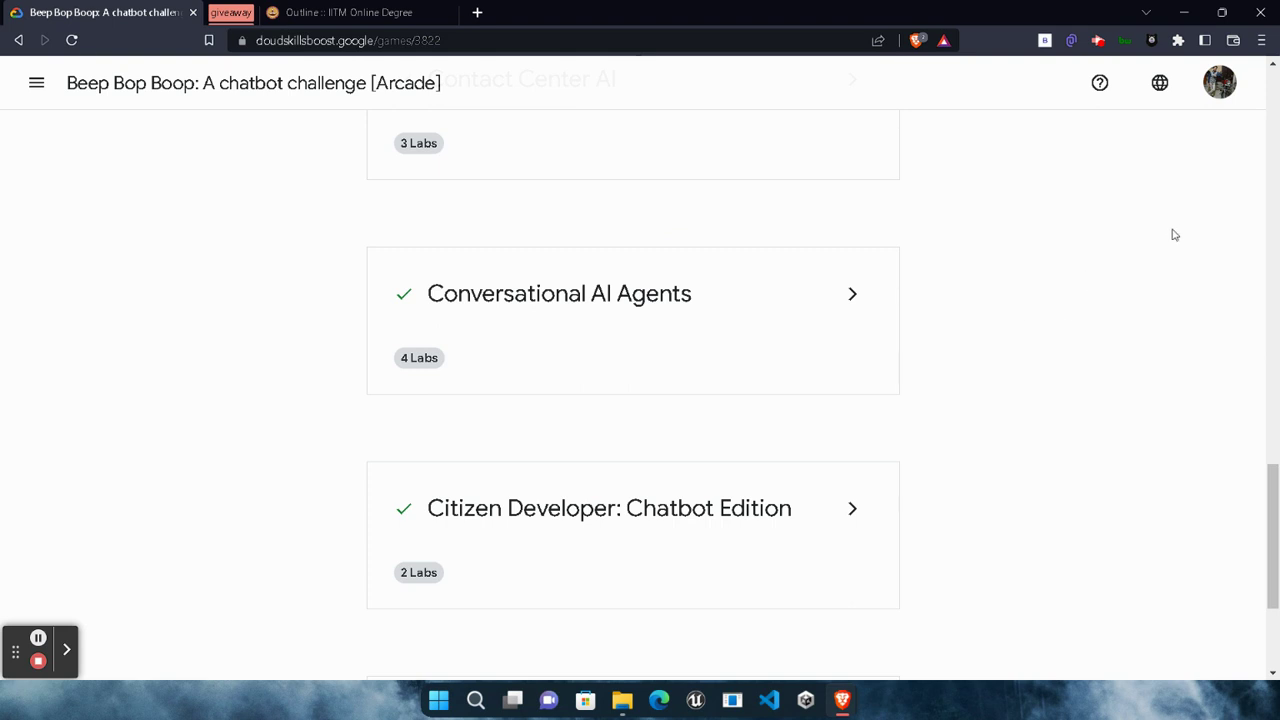
{"action": "scroll", "coordinate": [963, 358], "scroll_direction": "up", "scroll_amount": 5}
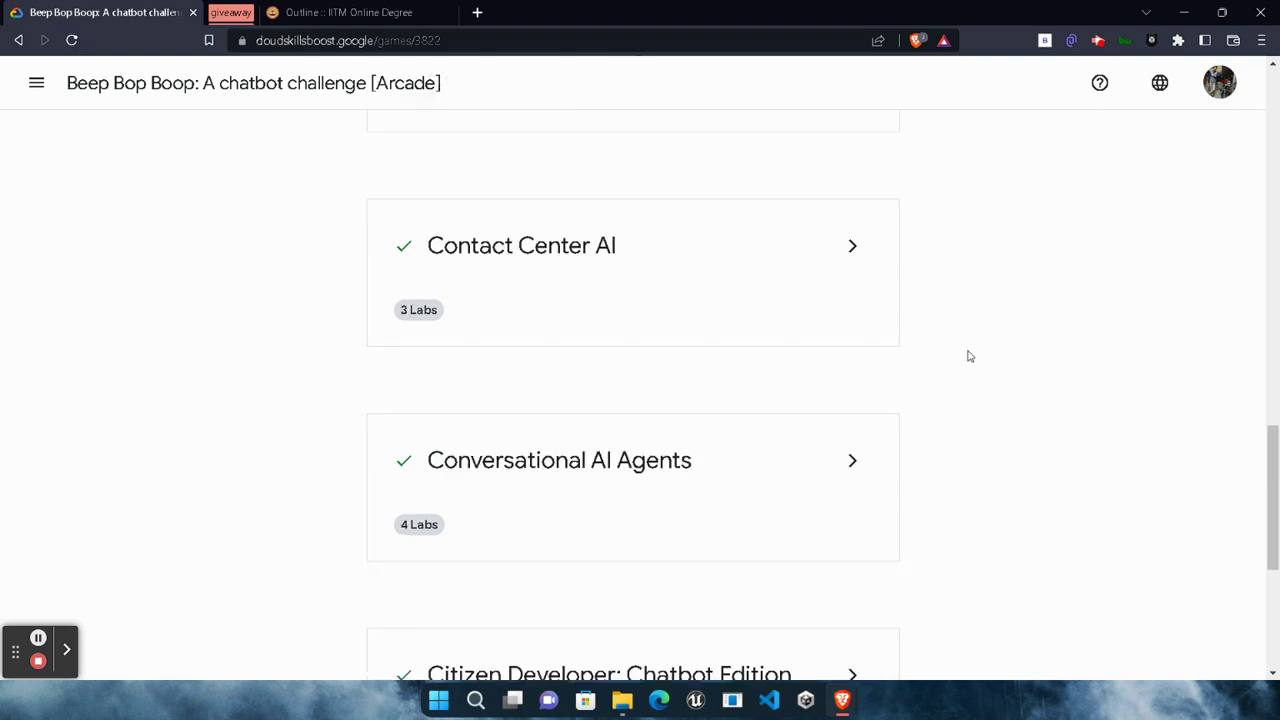